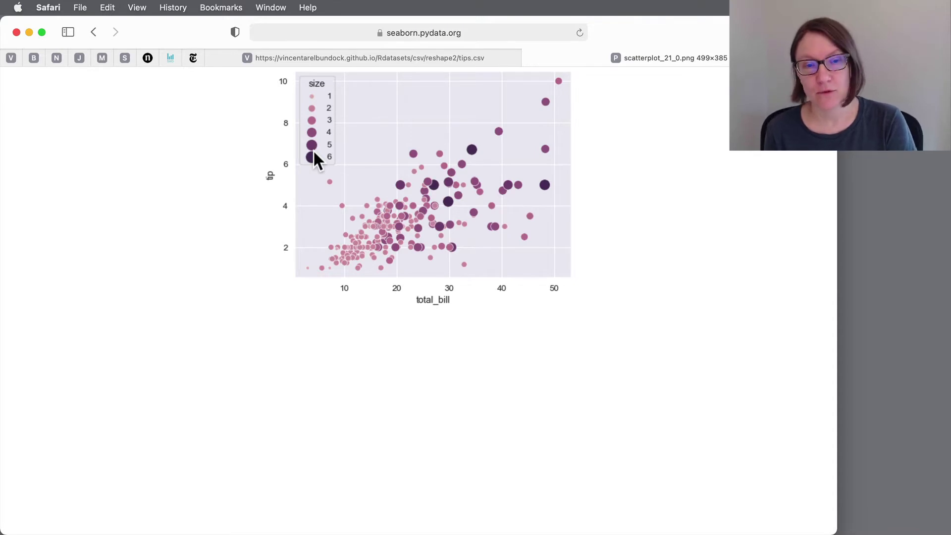
Step: View the raw tips.csv data, check the Rdatasets list it comes from, and return to the CSV
left_click(341, 57)
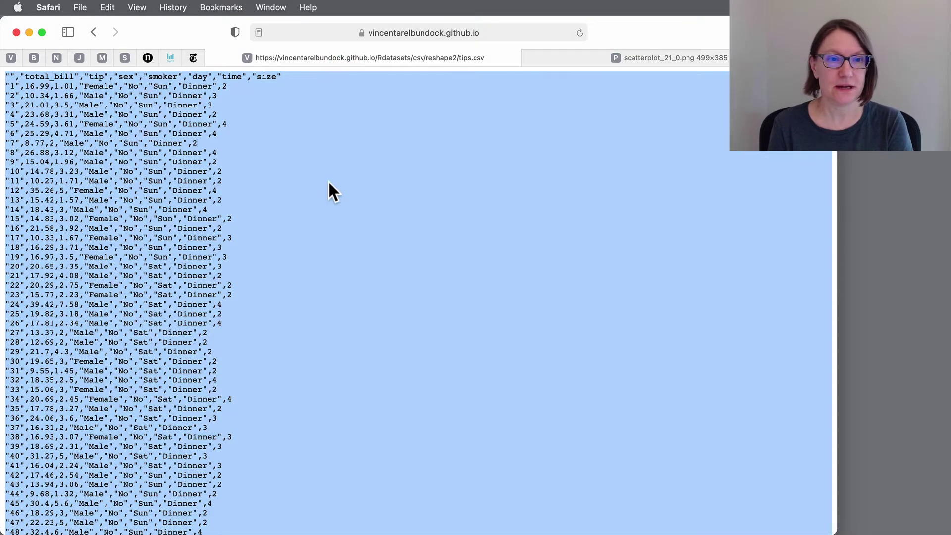
left_click(320, 198)
left_click(94, 30)
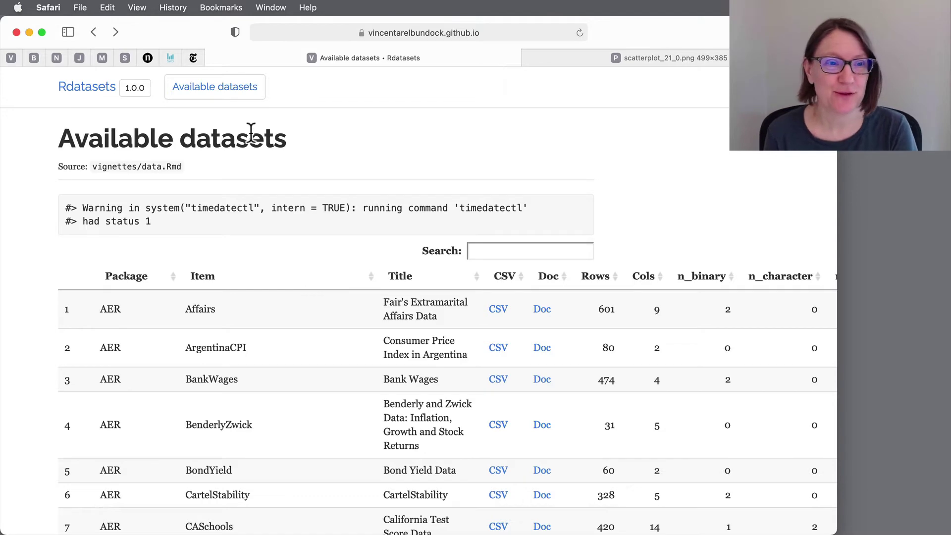
scroll(307, 391, "down", 3)
scroll(302, 372, "up", 3)
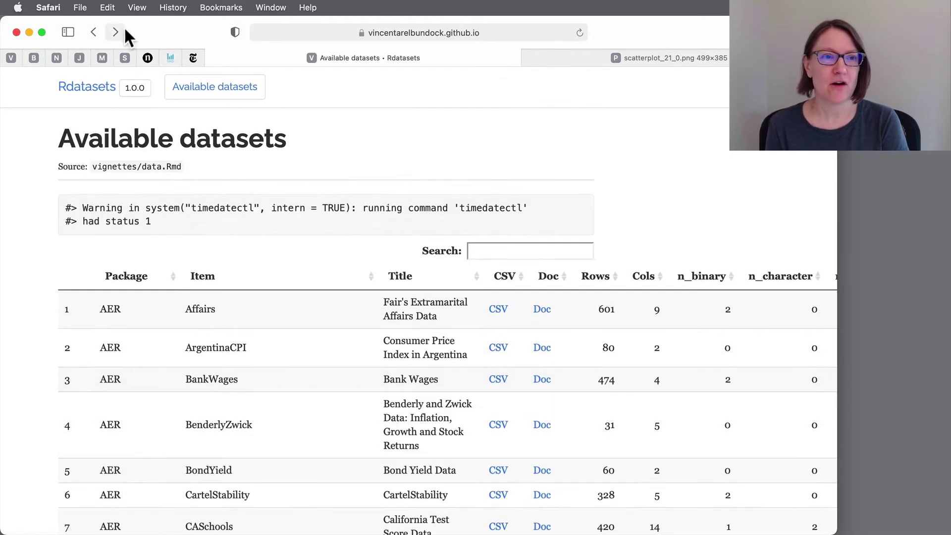
left_click(120, 30)
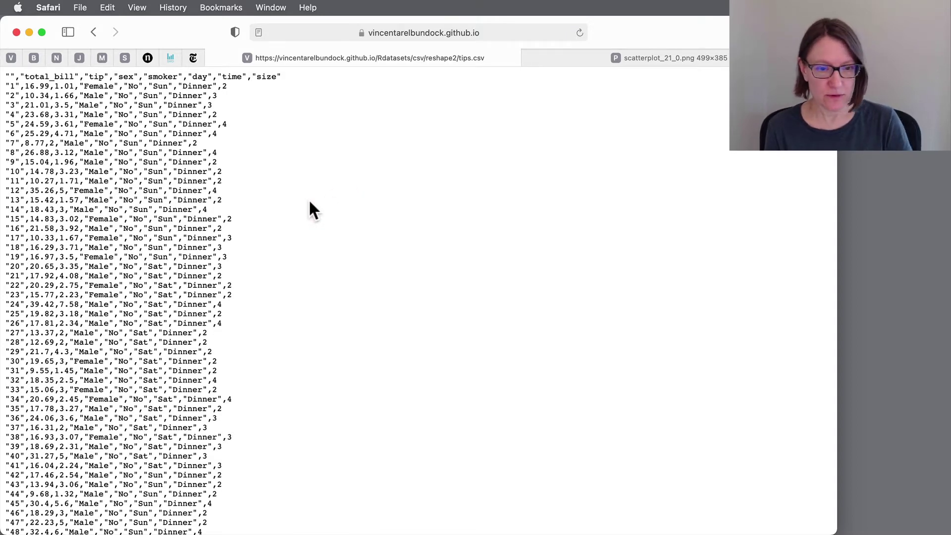
Step: Copy the entire contents of the tips.csv page and switch to DataGraph
key("super+a")
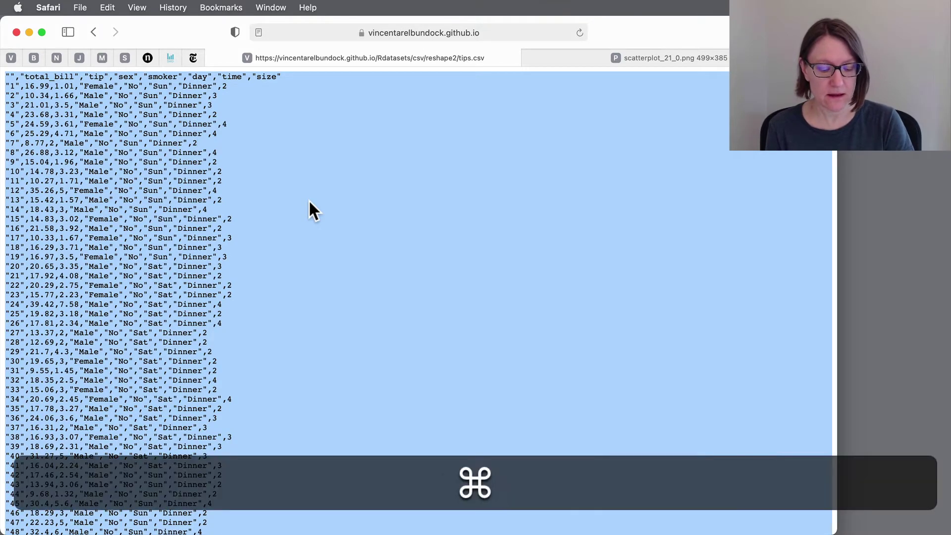
key("super+c")
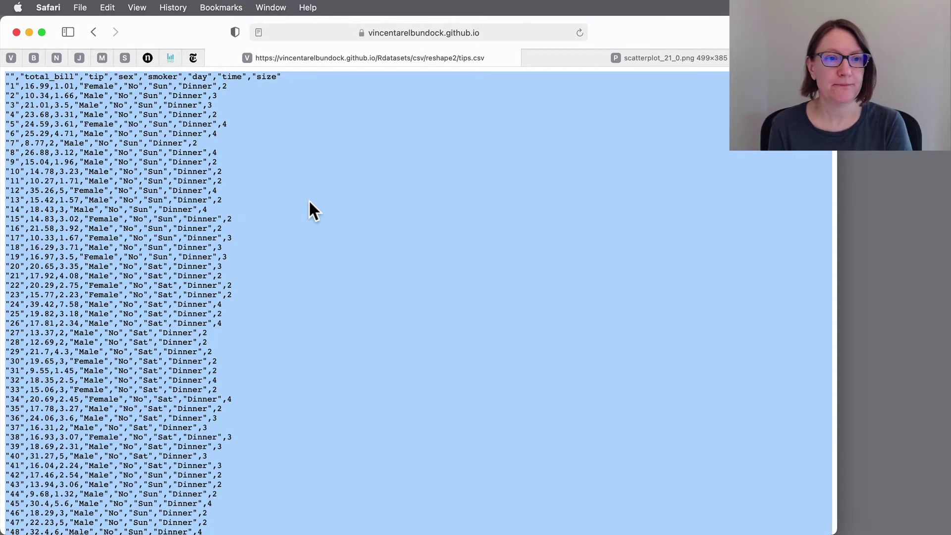
key("super+Tab")
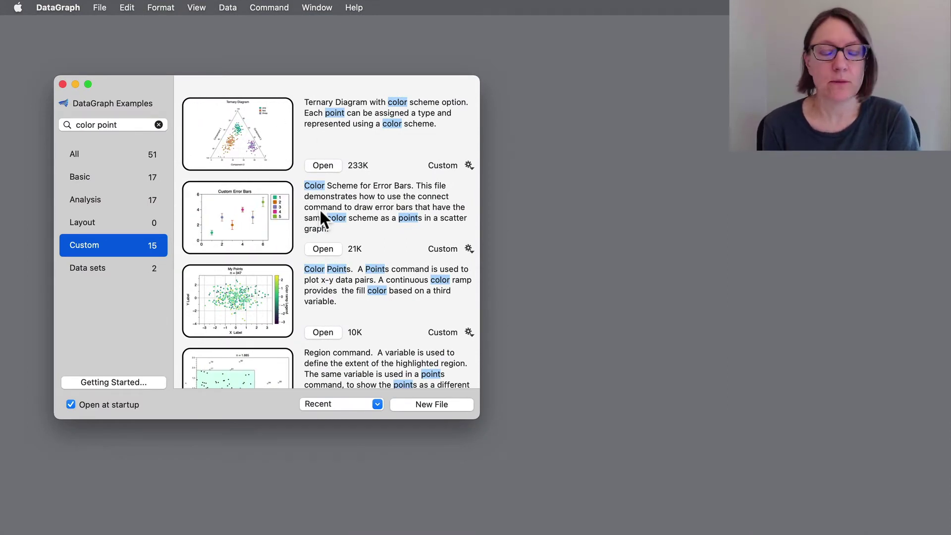
Step: Open the Color Points example, enlarge its window, and give the variables list more room
left_click_drag(123, 123, 52, 123)
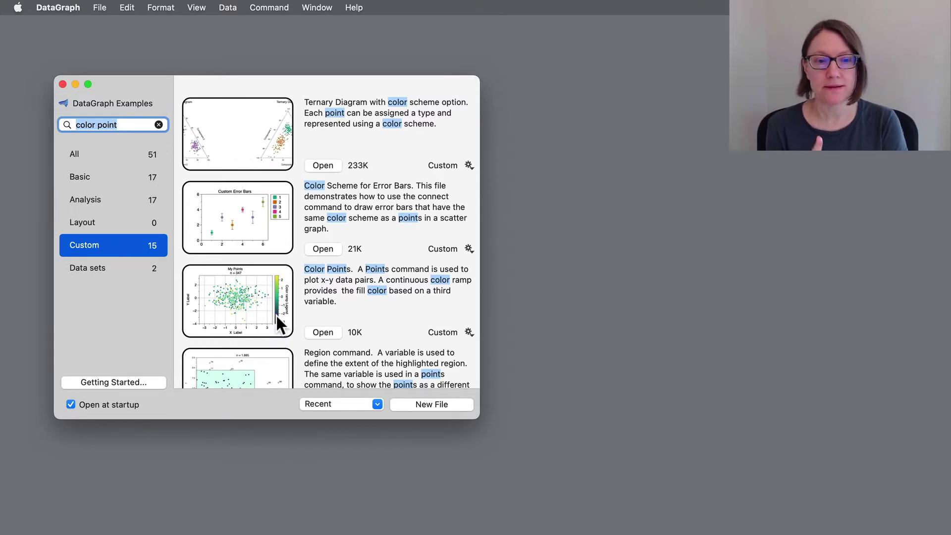
left_click(323, 332)
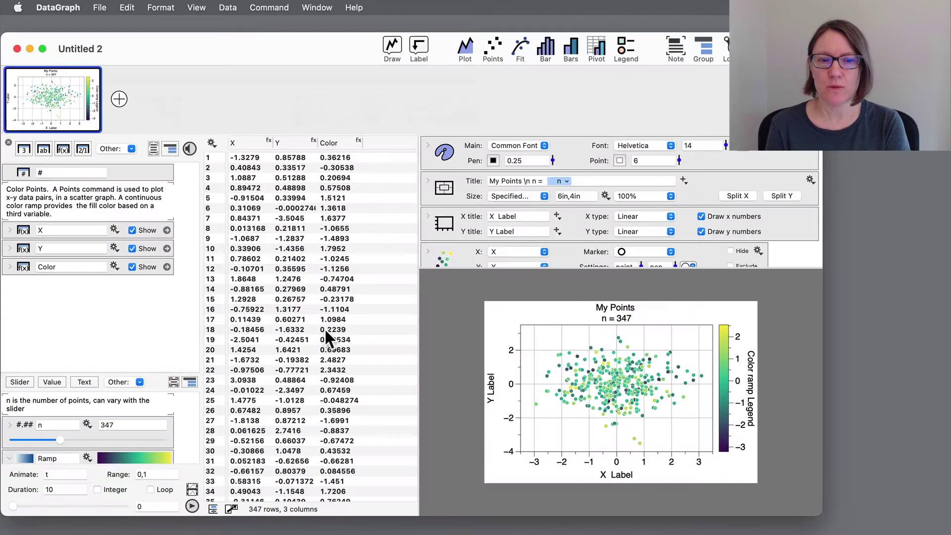
double_click(319, 48)
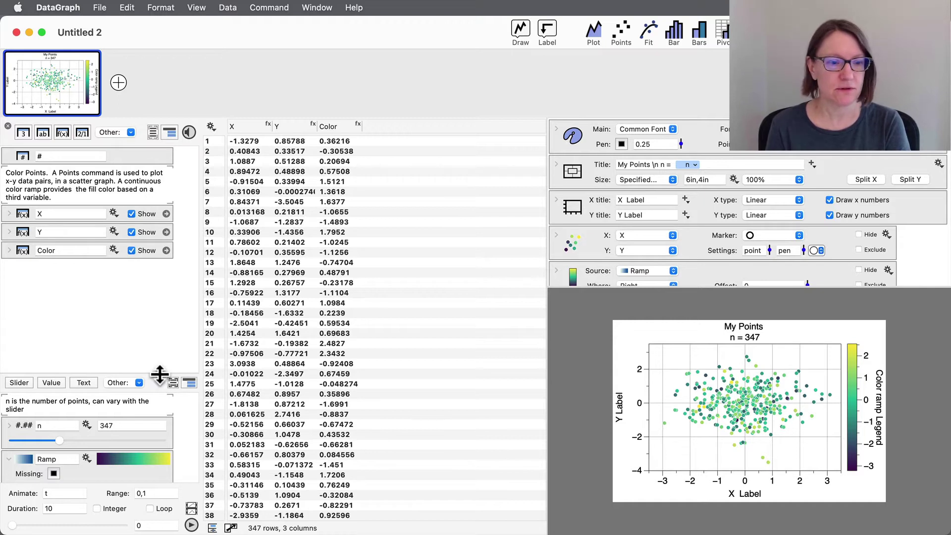
left_click_drag(159, 375, 156, 316)
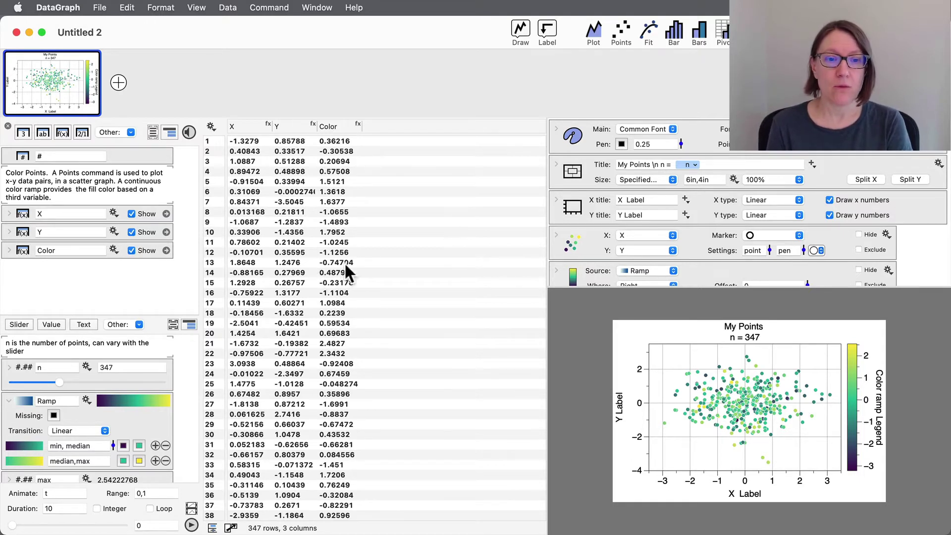
Step: Paste the copied tips data as new columns after the example's Color column
left_click_drag(291, 224, 271, 308)
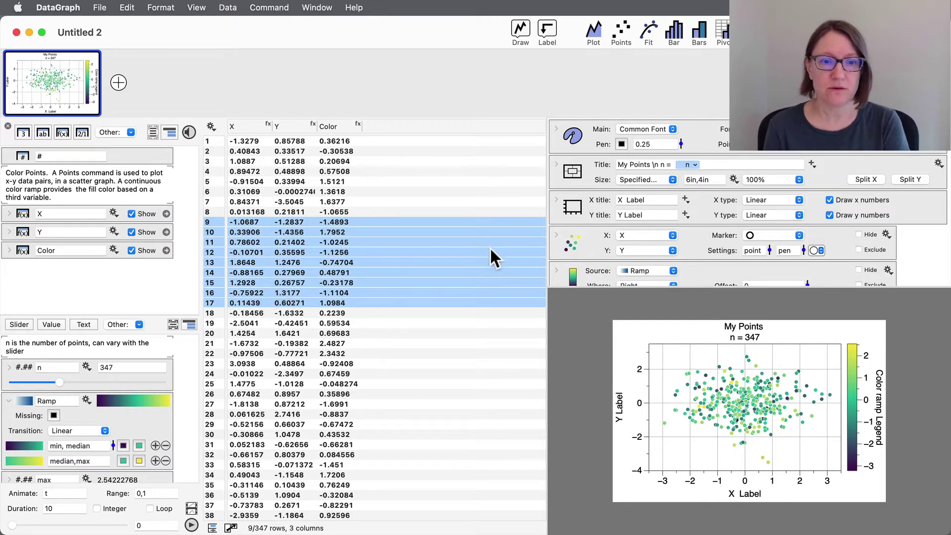
left_click(108, 295)
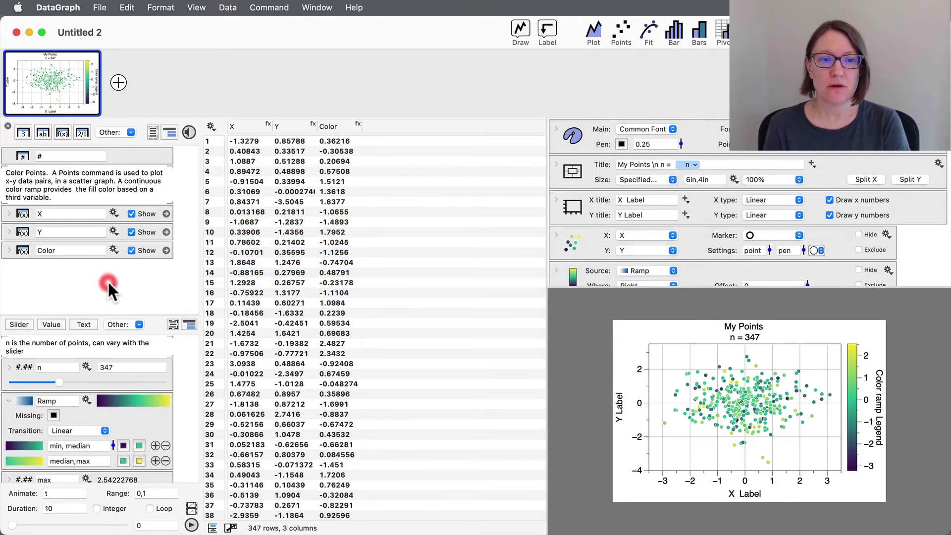
key("super+v")
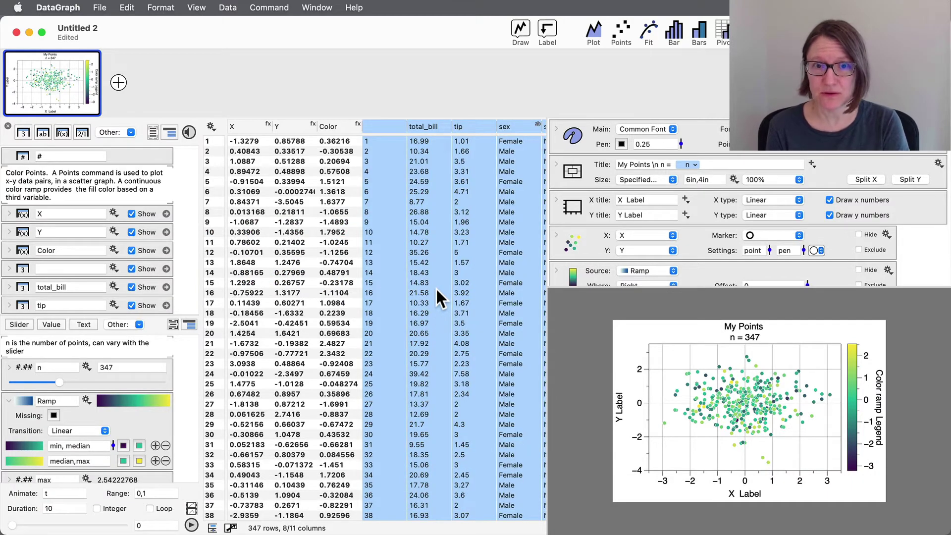
Step: Examine the pasted tips columns, the example's X, Y and Color columns, and the columns available for the points' X data
scroll(438, 297, "right", 5)
scroll(439, 298, "left", 5)
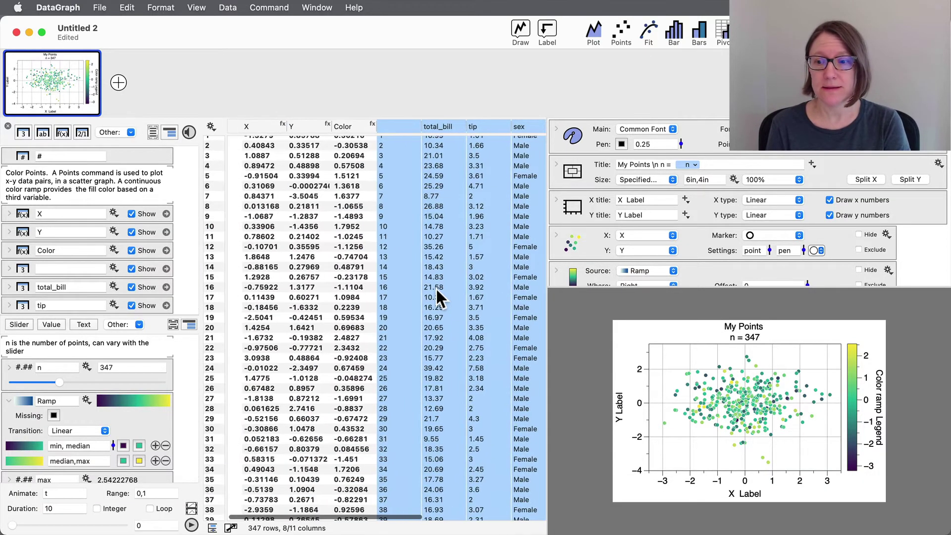
scroll(439, 298, "down", 1)
scroll(263, 274, "up", 1)
scroll(263, 274, "right", 1)
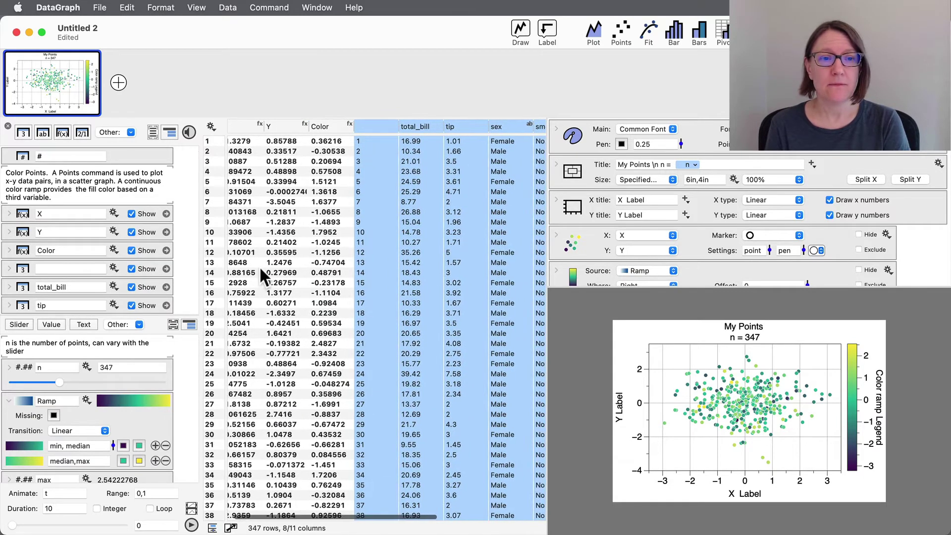
scroll(314, 174, "left", 1)
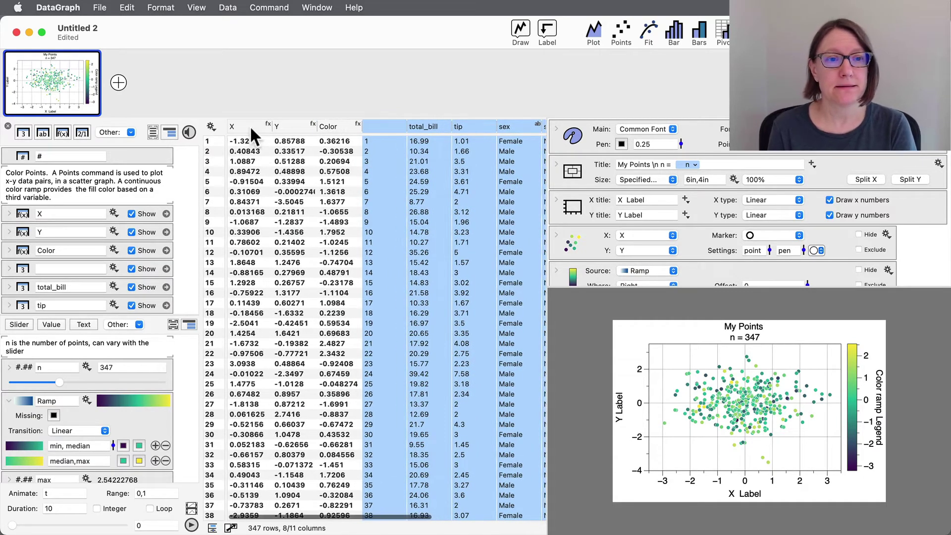
left_click(250, 127)
left_click(284, 127)
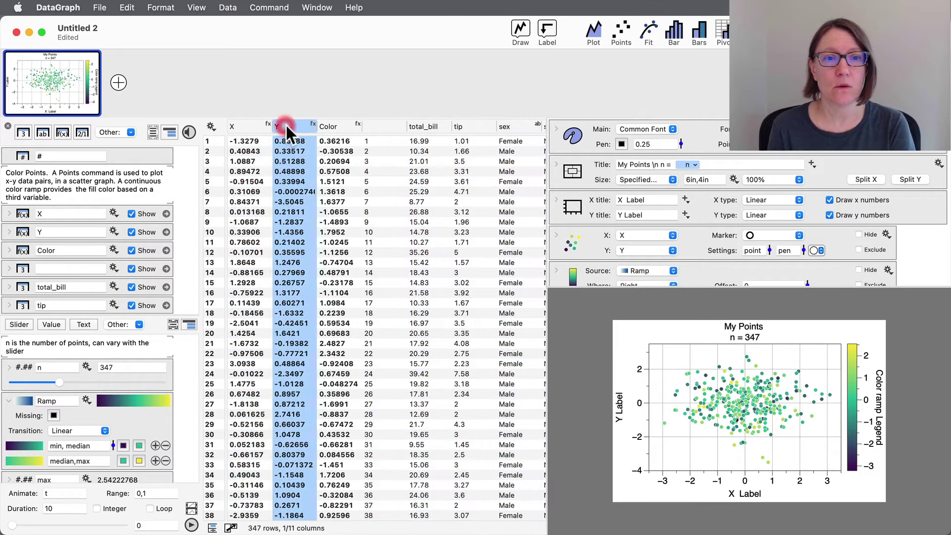
left_click(341, 128)
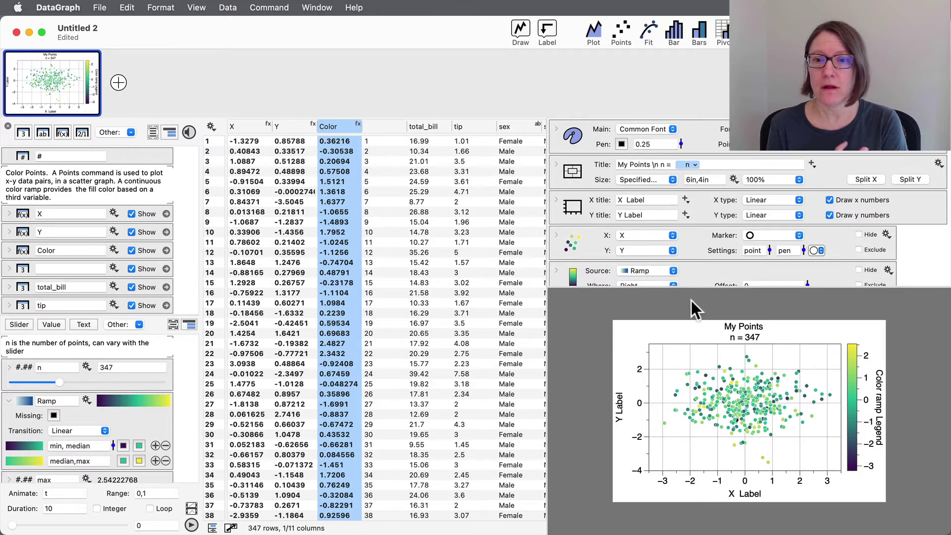
left_click(643, 236)
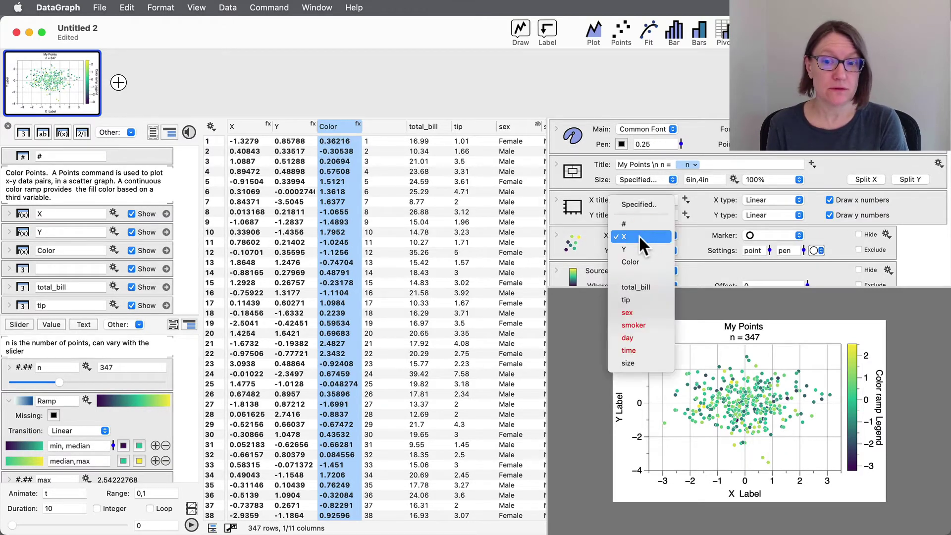
left_click(643, 237)
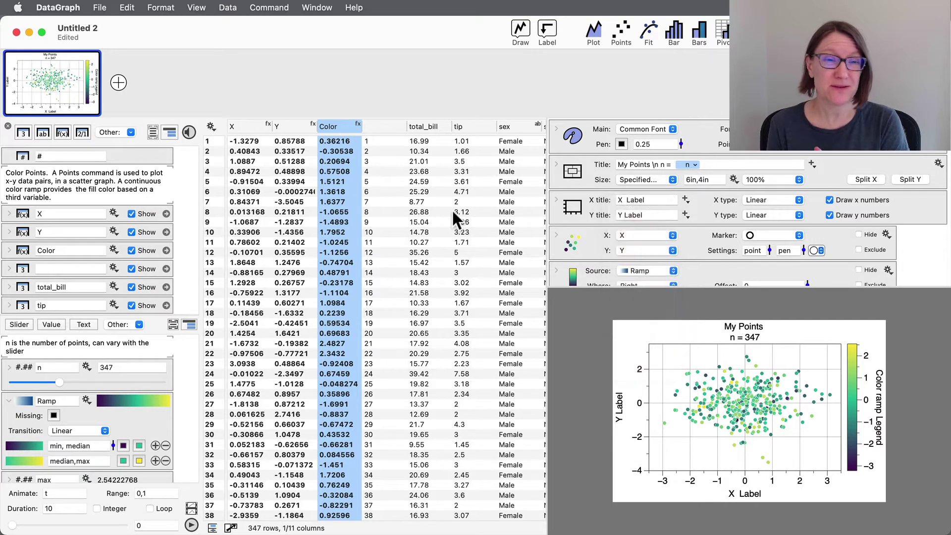
Step: Replace the example's X and Y columns with copies of the total_bill and tip columns
left_click(436, 184)
left_click(424, 125)
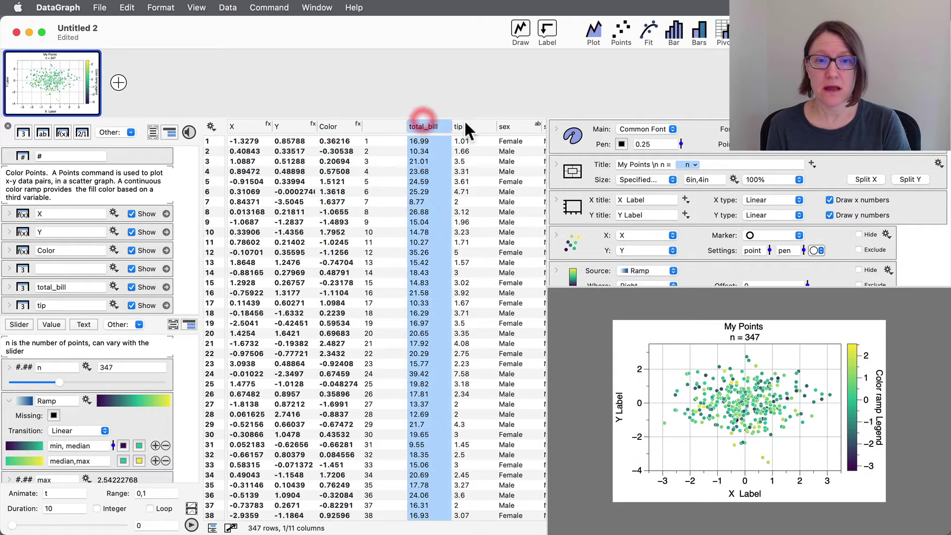
left_click(465, 125, "shift")
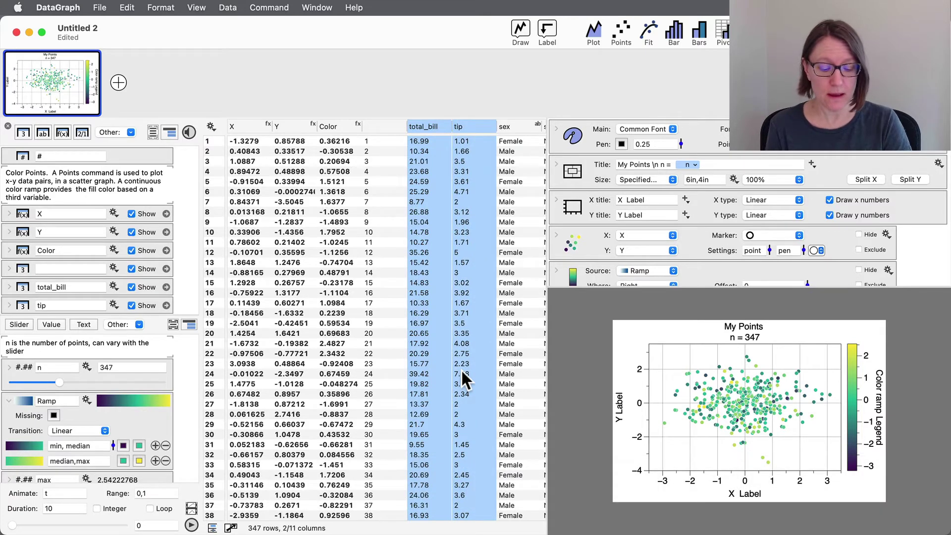
key("super")
key("super+c")
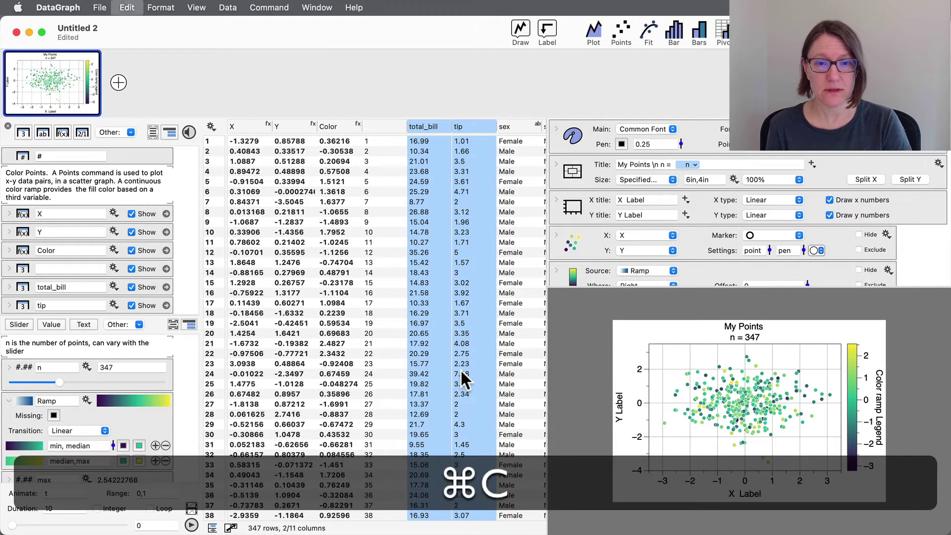
left_click(237, 122)
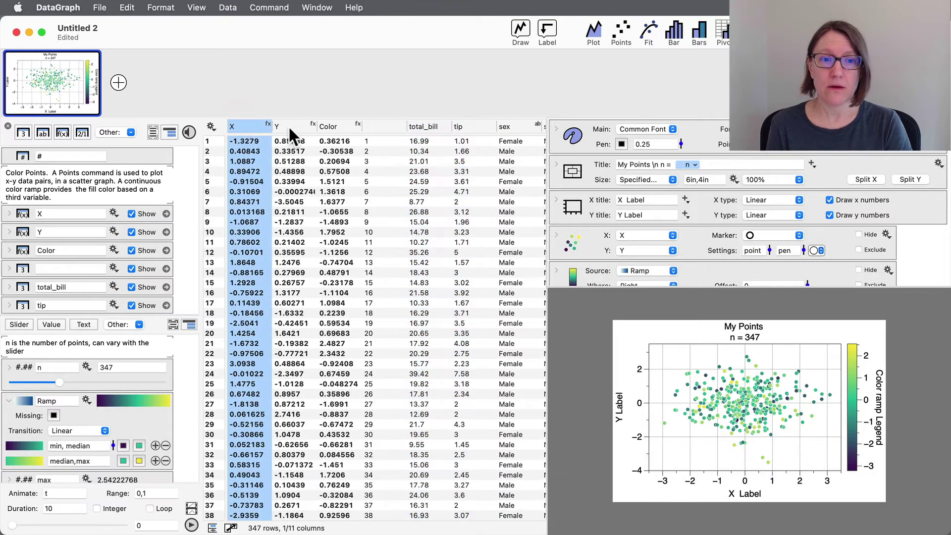
left_click(288, 126, "shift")
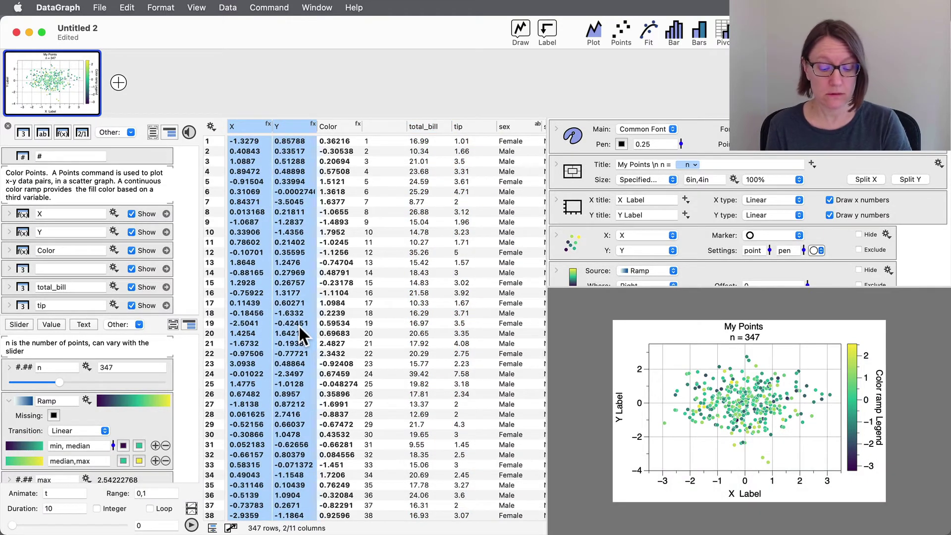
key("super+v")
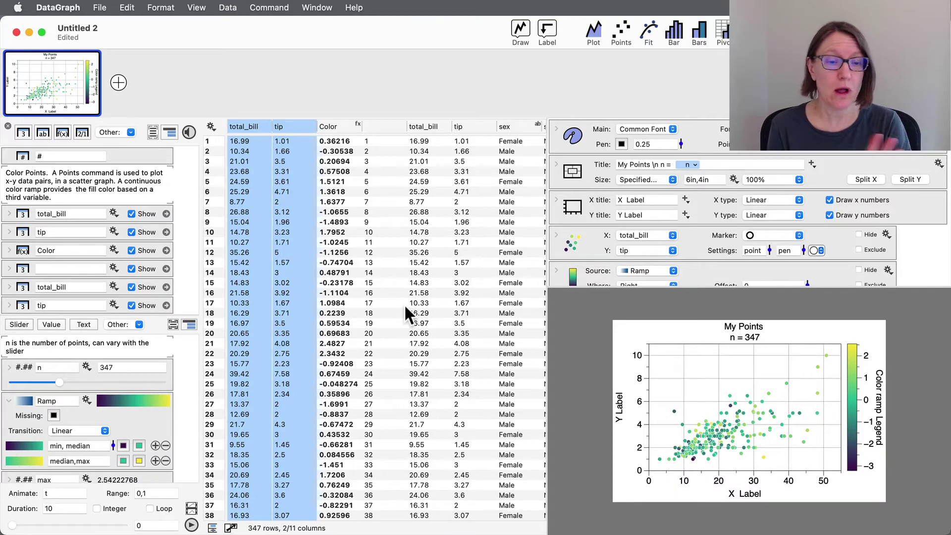
Step: Cut the size column from the end of the data table and paste it over the Color column
scroll(476, 297, "right", 2)
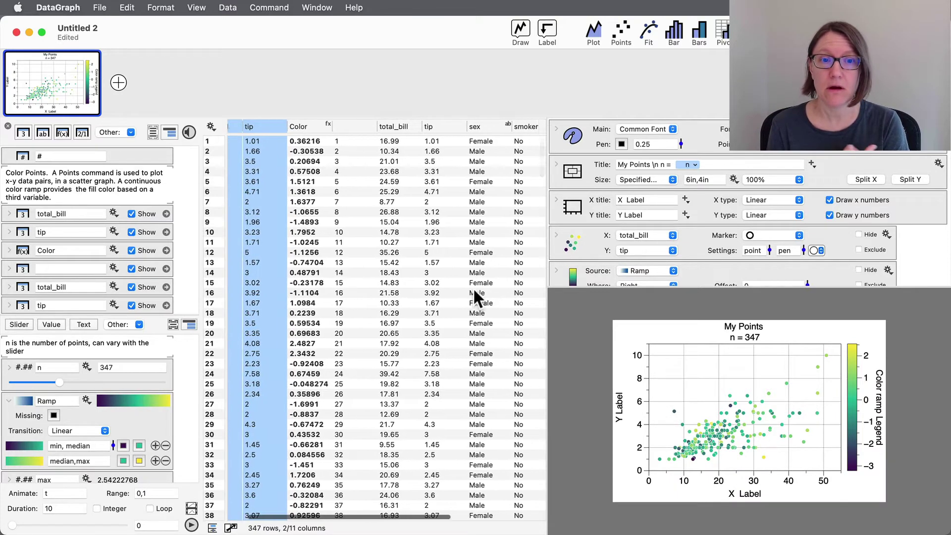
scroll(475, 299, "left", 2)
left_click(333, 126)
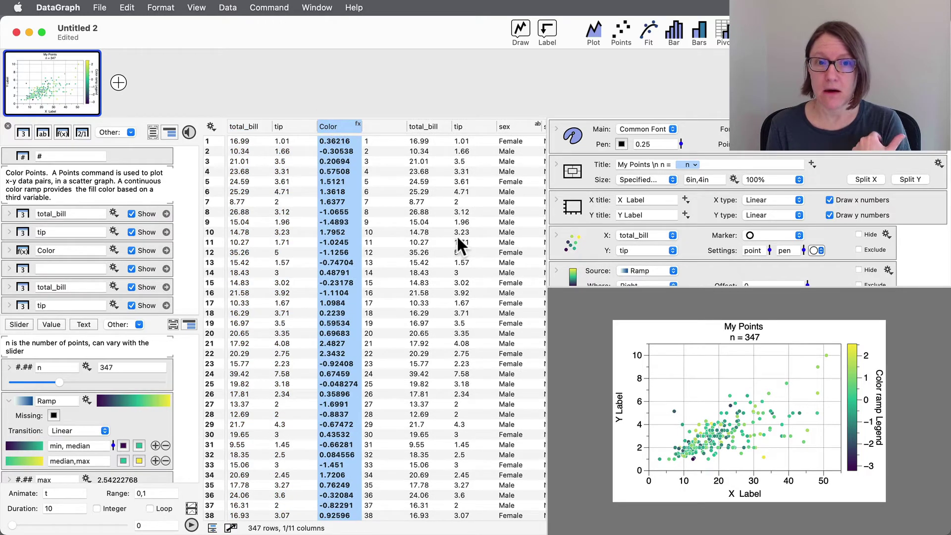
scroll(458, 245, "right", 3)
scroll(457, 244, "right", 1)
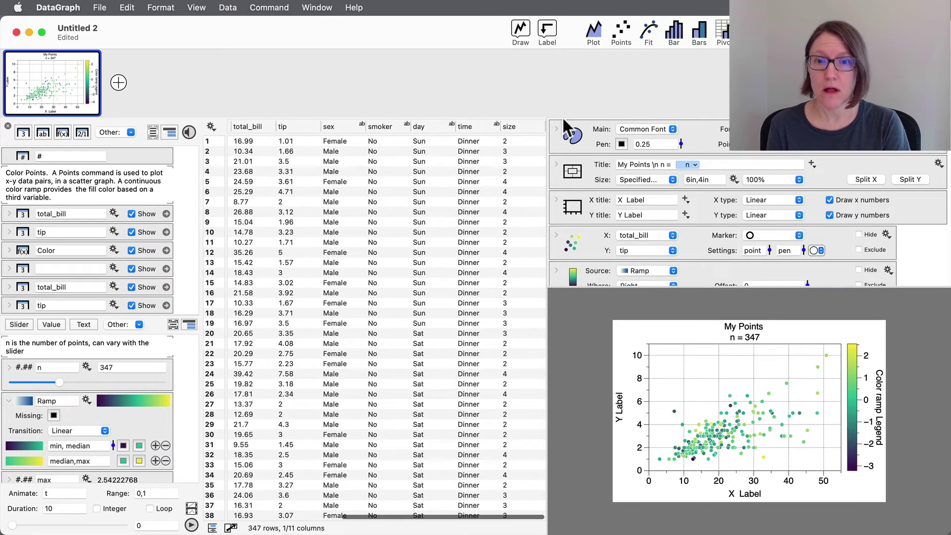
left_click(520, 126)
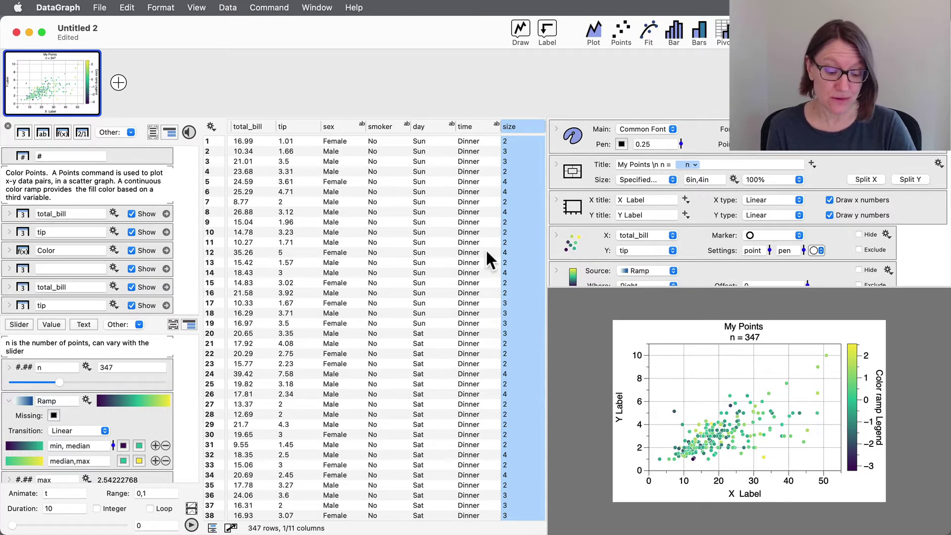
key("super+x")
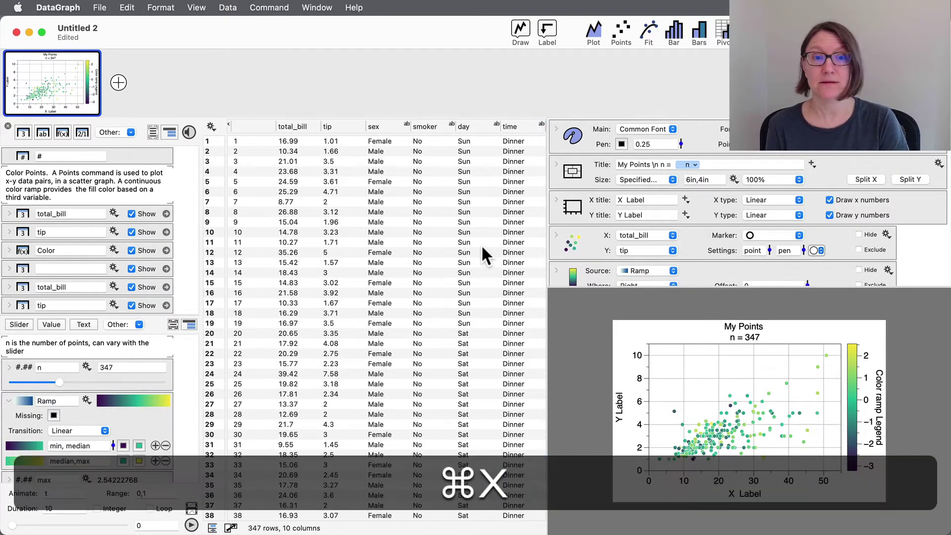
scroll(481, 245, "left", 5)
left_click(349, 124)
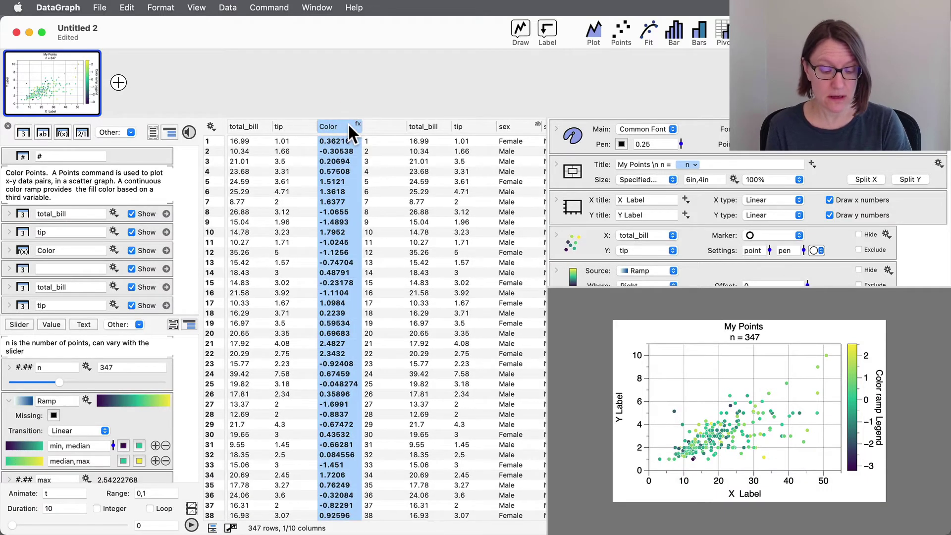
key("super+v")
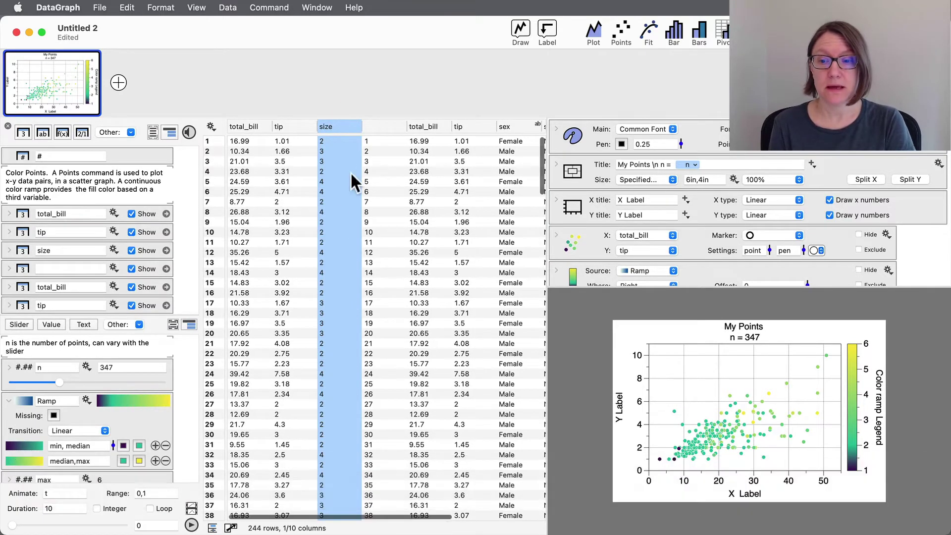
Step: Delete the unnamed row-number column and the duplicate total_bill and tip columns that follow the size column
left_click(431, 127)
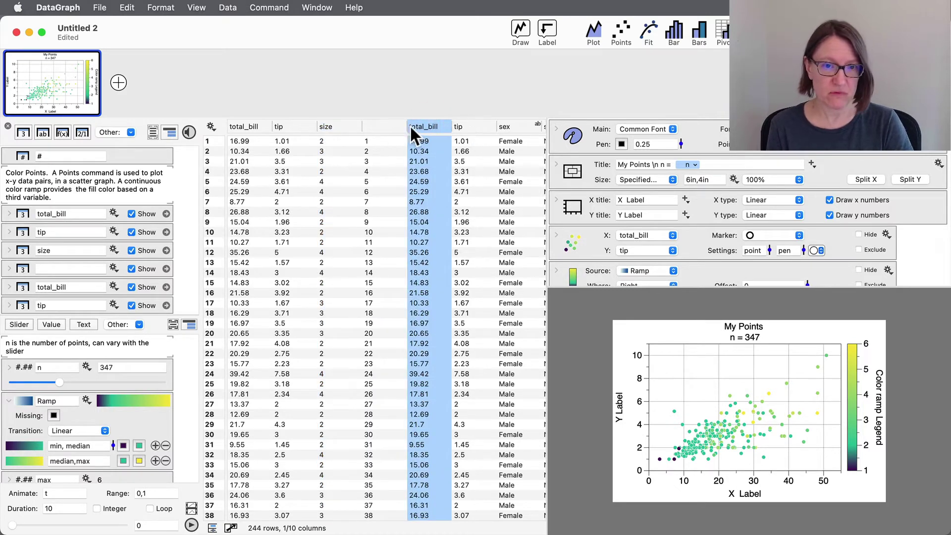
left_click(383, 130)
left_click(437, 125, "shift")
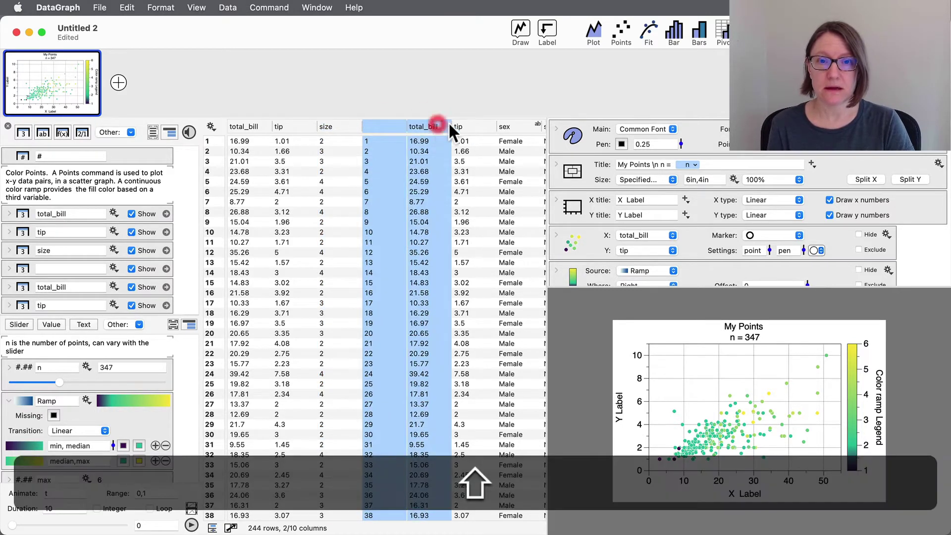
left_click(454, 127, "shift")
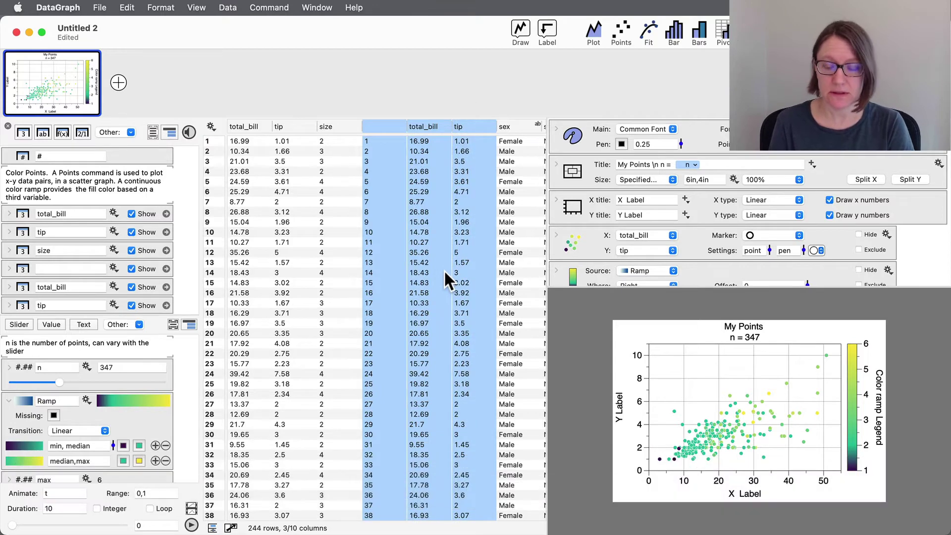
key("BackSpace")
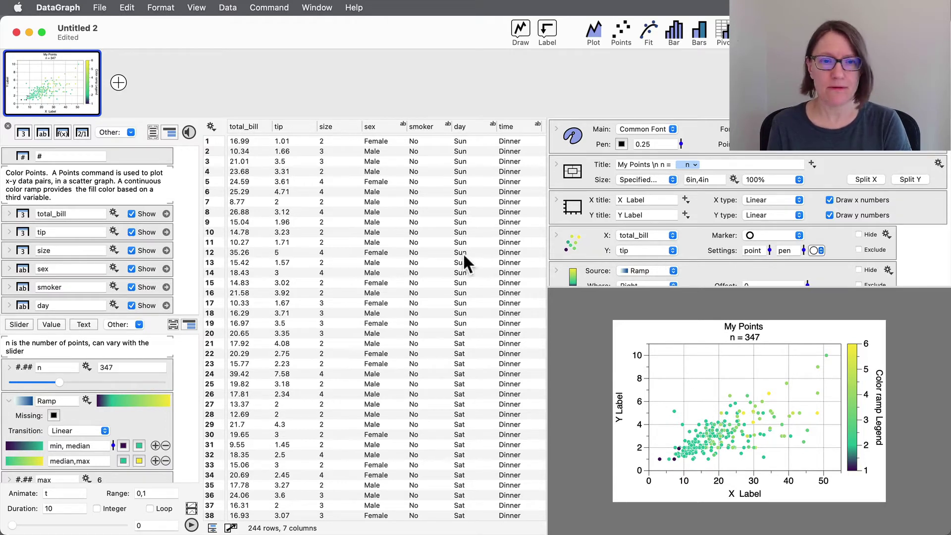
Step: Replace the X title text with the X Label variable taken from the tip points command
triple_click(676, 199)
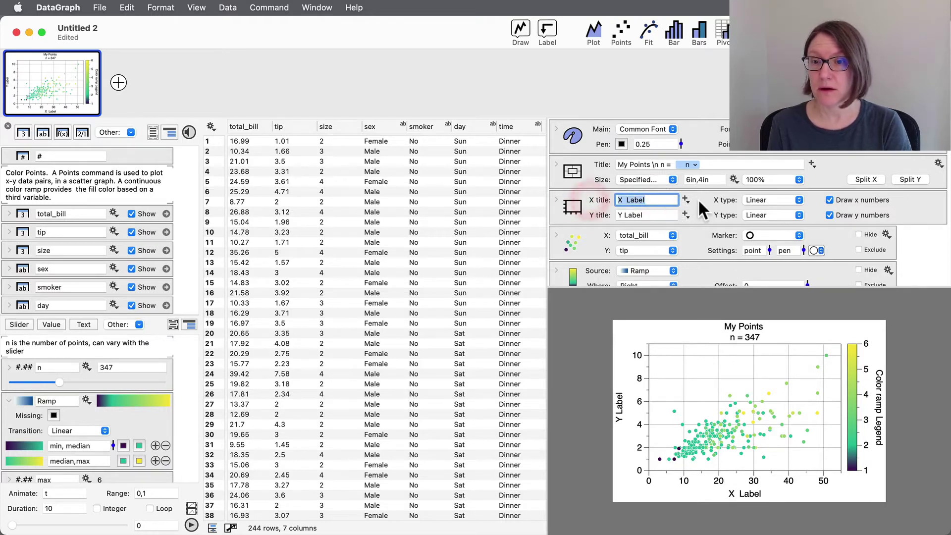
left_click(686, 199)
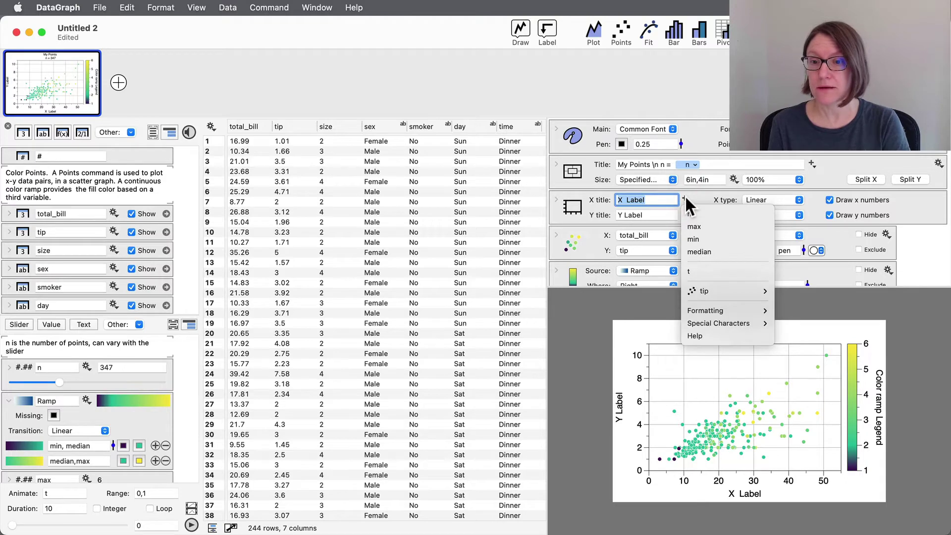
mouse_move(713, 290)
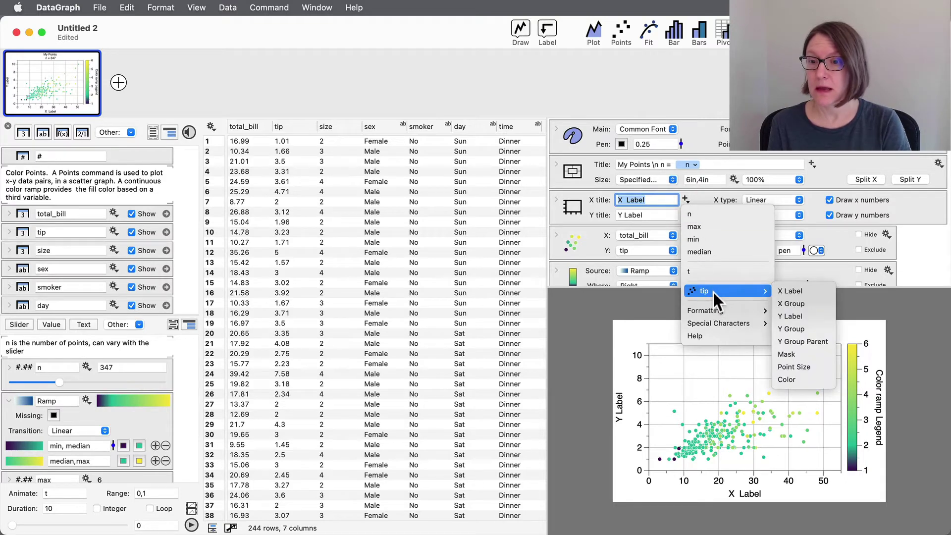
left_click(812, 291)
key("Return")
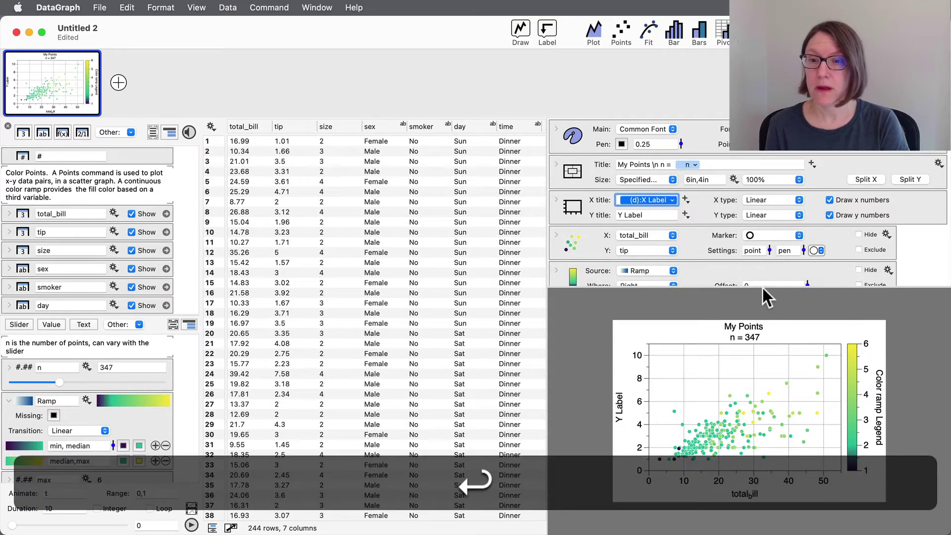
Step: Insert the tip points command's Y Label variable into the Y title and remove the original Y Label text
left_click(686, 214)
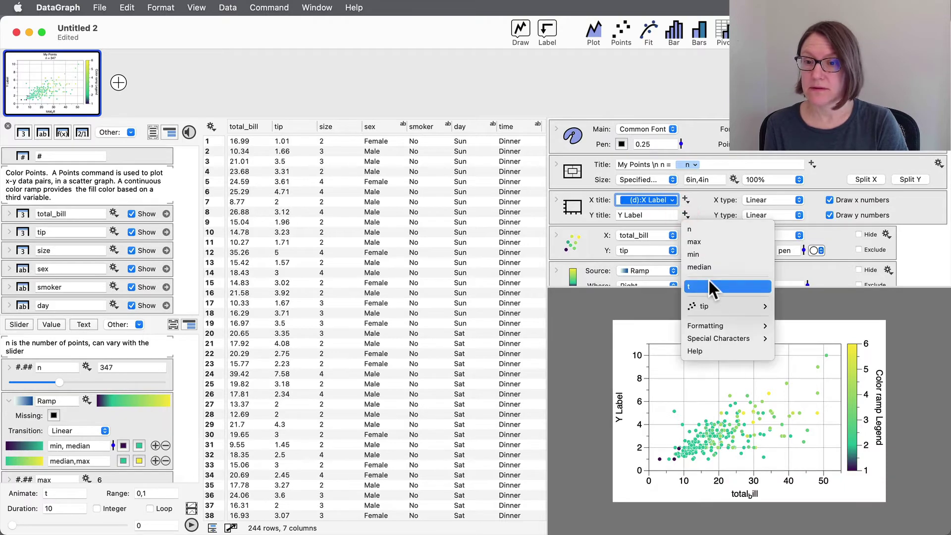
mouse_move(709, 303)
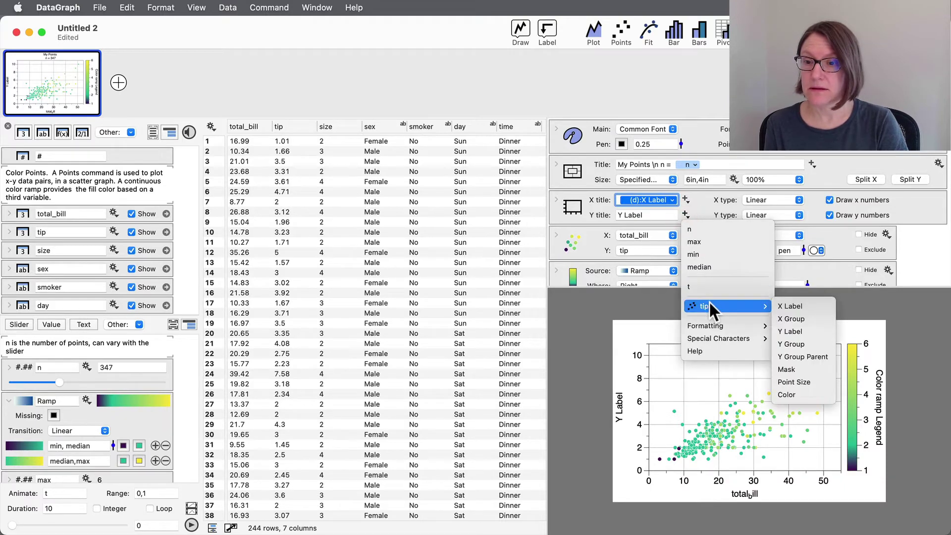
left_click(795, 332)
key("Return")
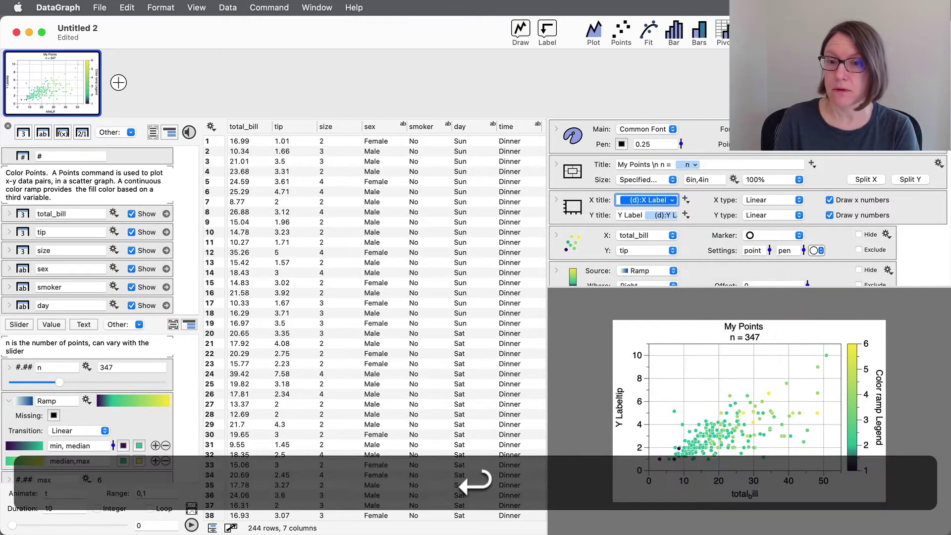
left_click(642, 215)
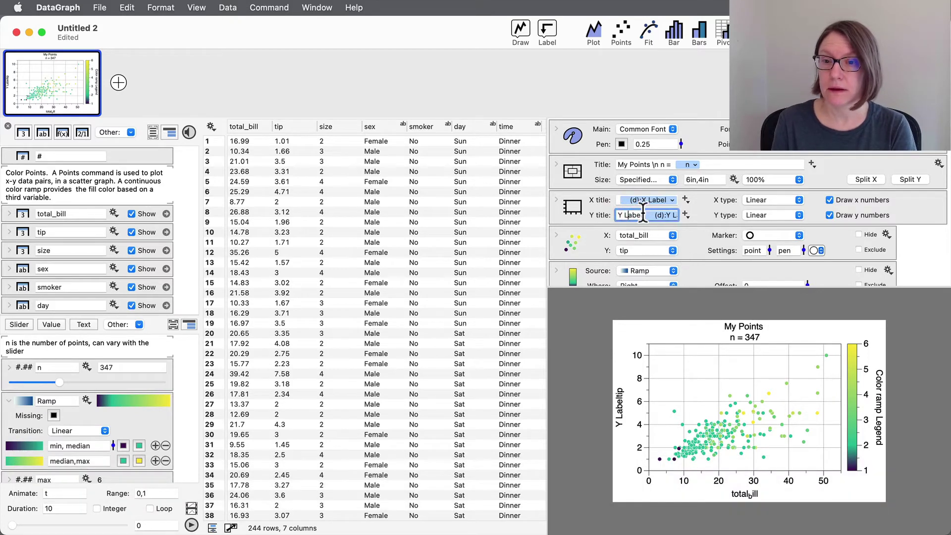
left_click_drag(642, 215, 563, 209)
key("BackSpace")
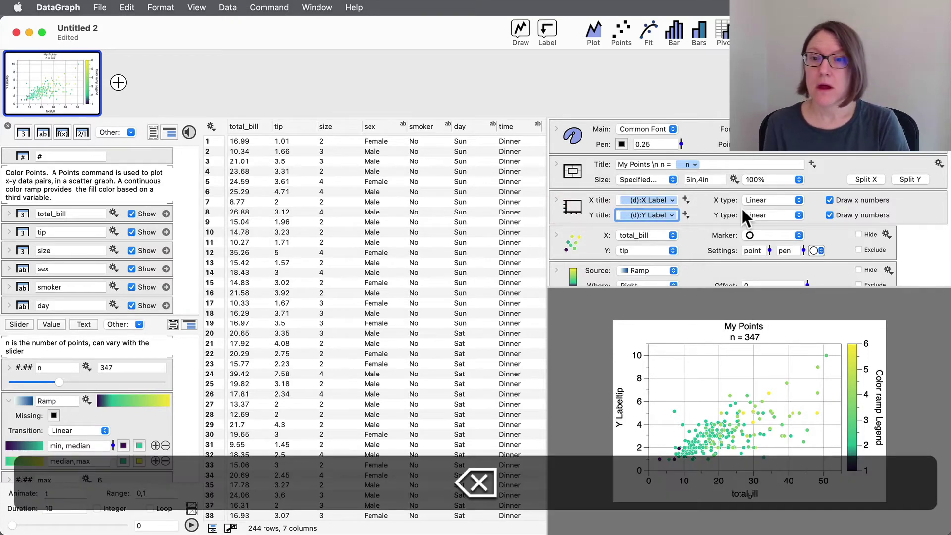
key("Return")
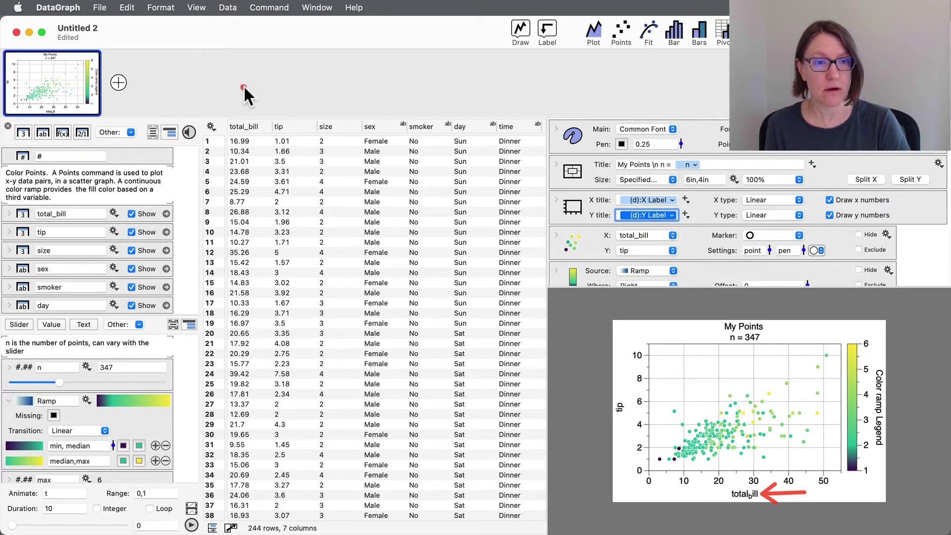
Step: Make the X title's label variable ignore the _ and ^ formatting characters
left_click_drag(243, 88, 244, 116)
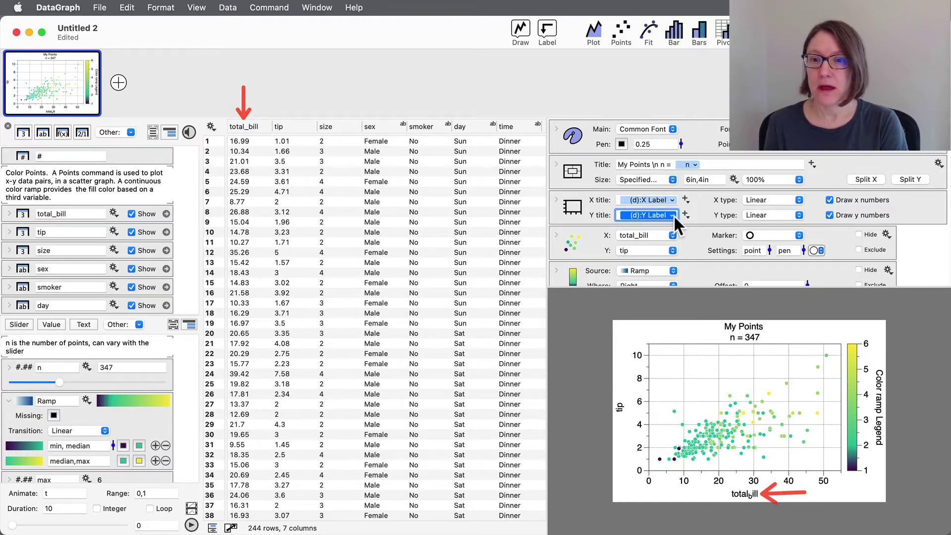
left_click(672, 200)
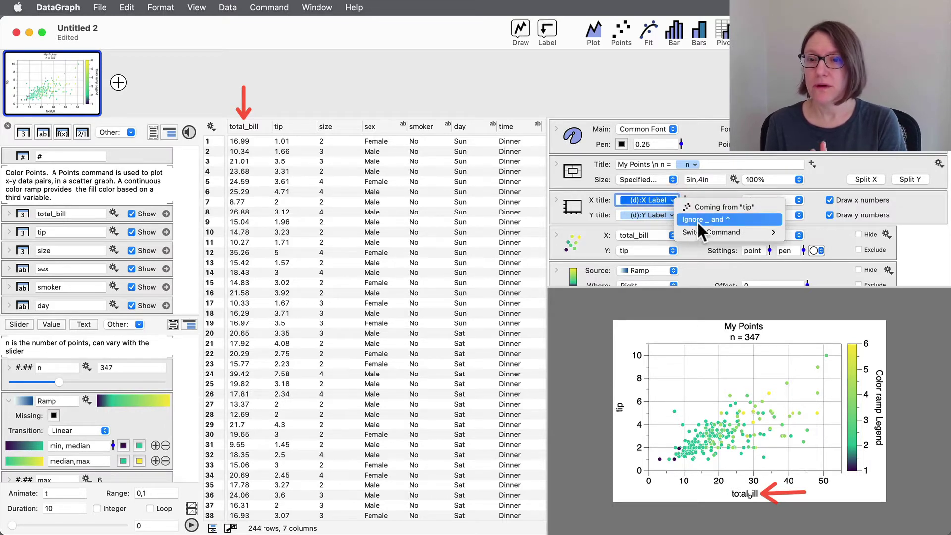
left_click(734, 219)
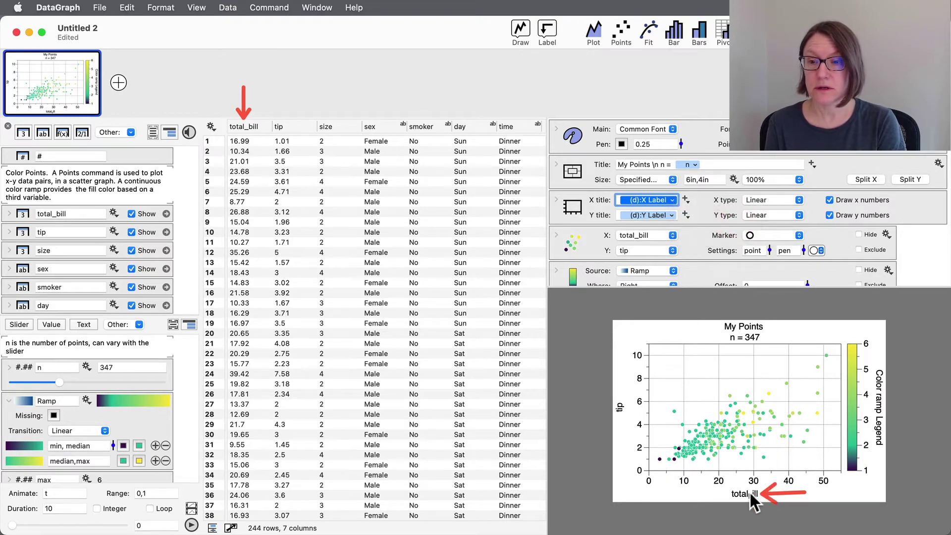
key("Return")
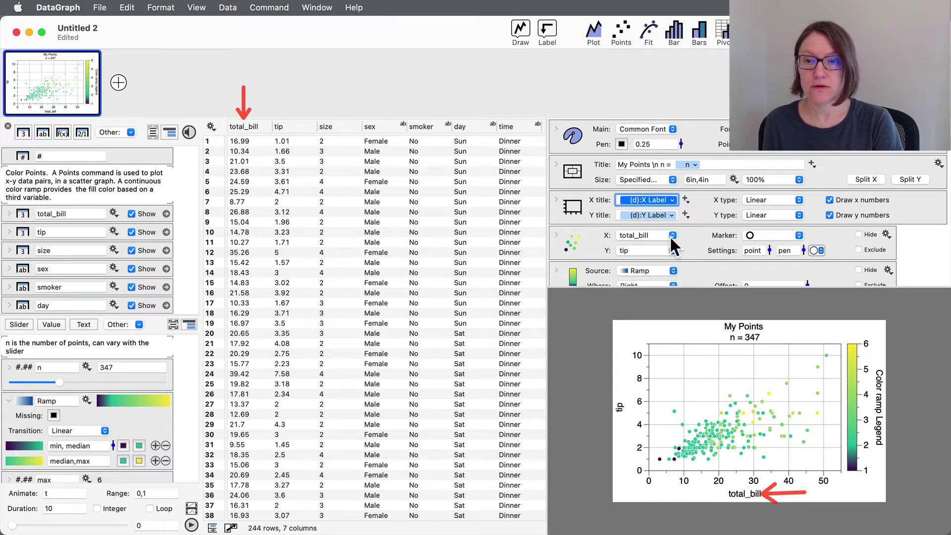
Step: Turn the Ignore _ and ^ option back off for the X title's label variable
left_click(672, 199)
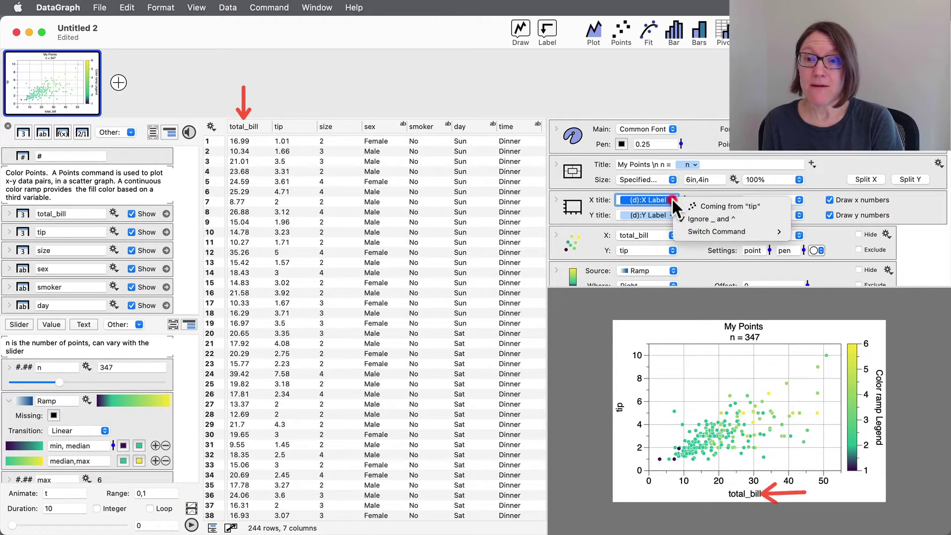
left_click(694, 217)
key("Return")
key("Return")
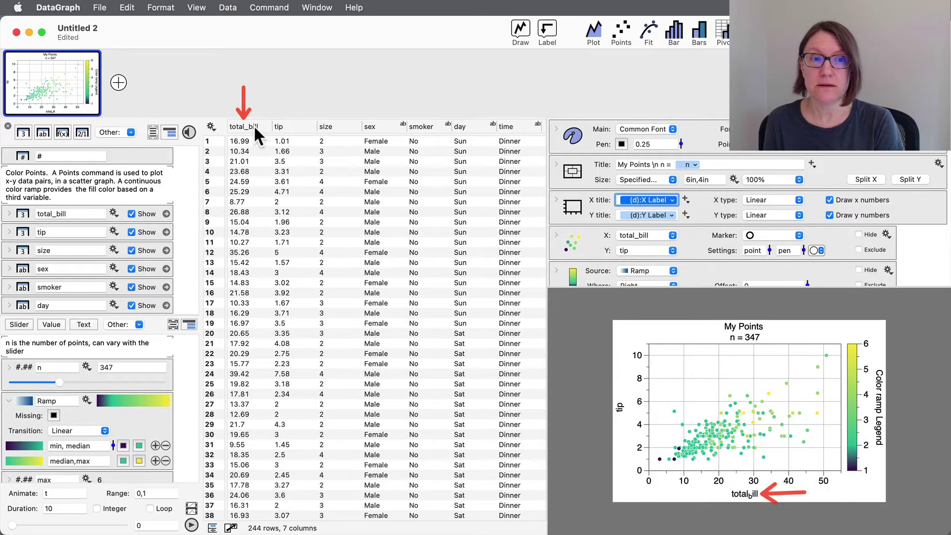
Step: Rename the total_bill column as total_{bill} so the whole word bill is drawn as a subscript
double_click(254, 125)
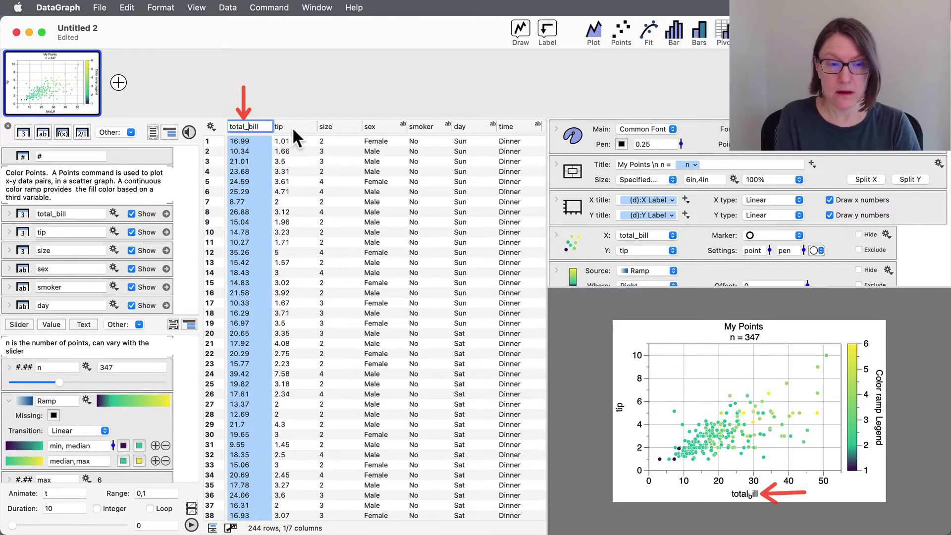
type("{")
key("Right")
key("Right")
key("Right")
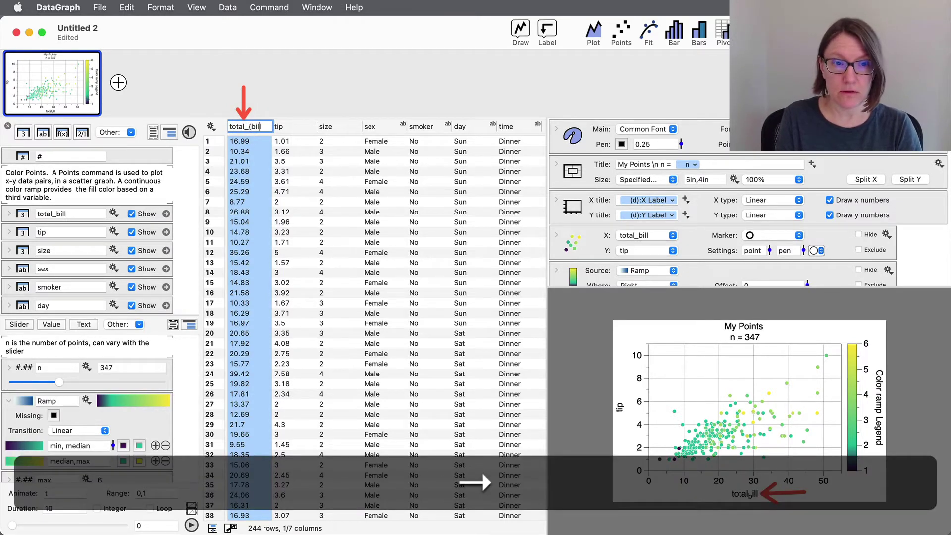
key("Right")
type("}")
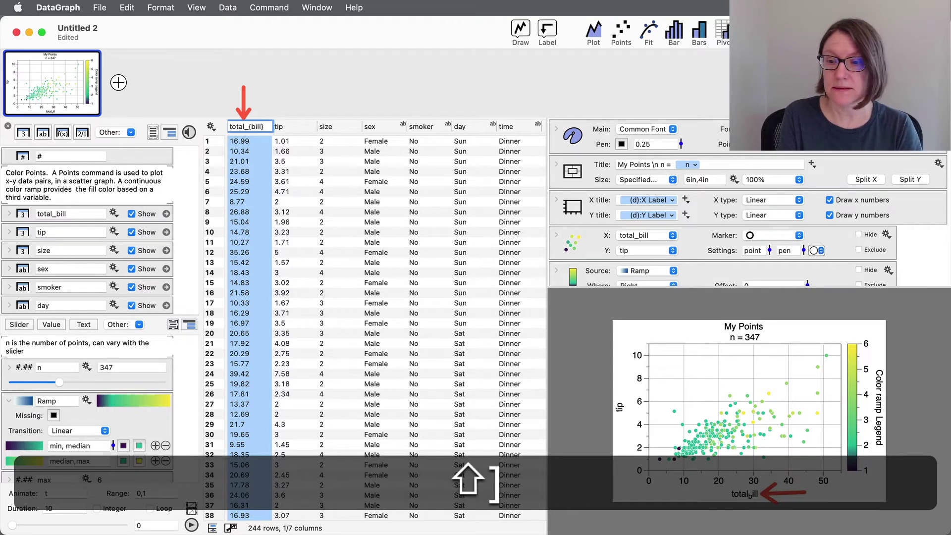
key("Return")
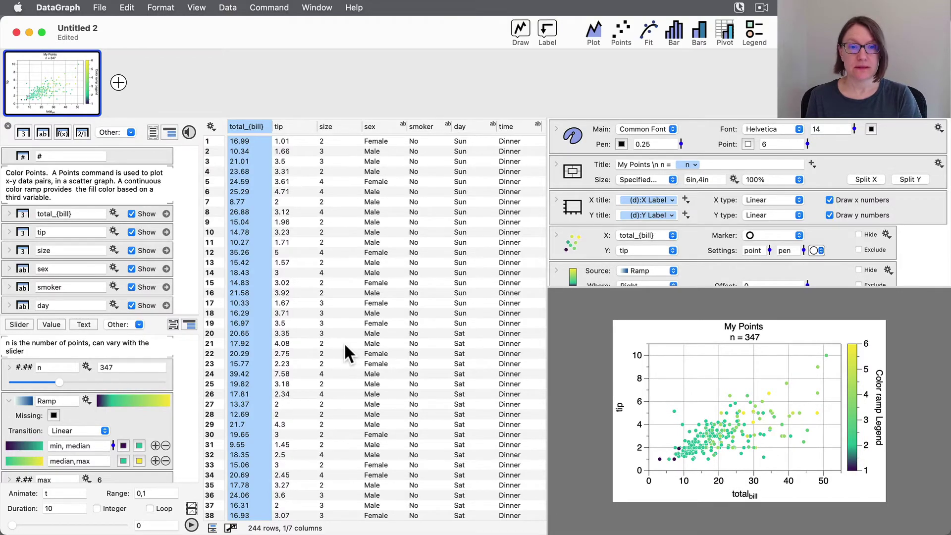
Step: Switch to Safari and view the reference scatter plot image scatterplot_21_0.png
key("super+Tab")
key("super+a")
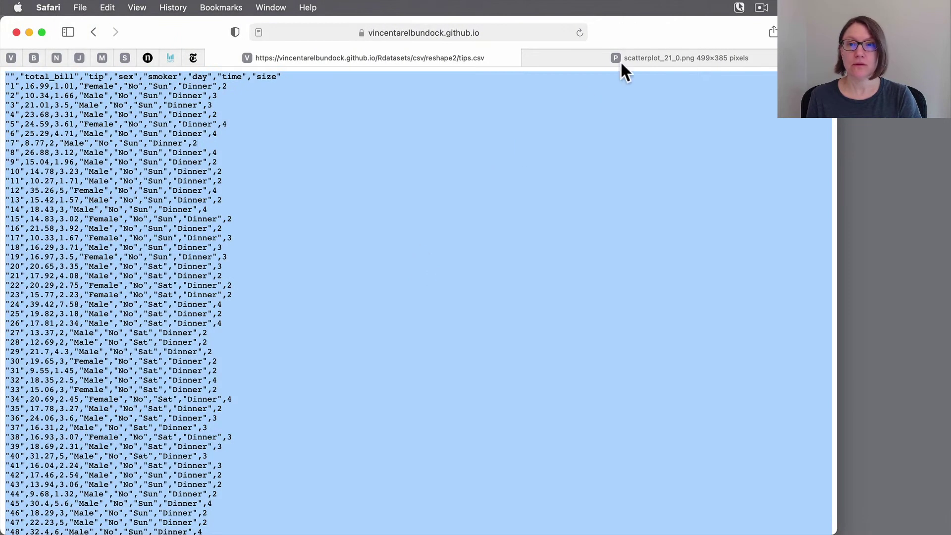
left_click(574, 56)
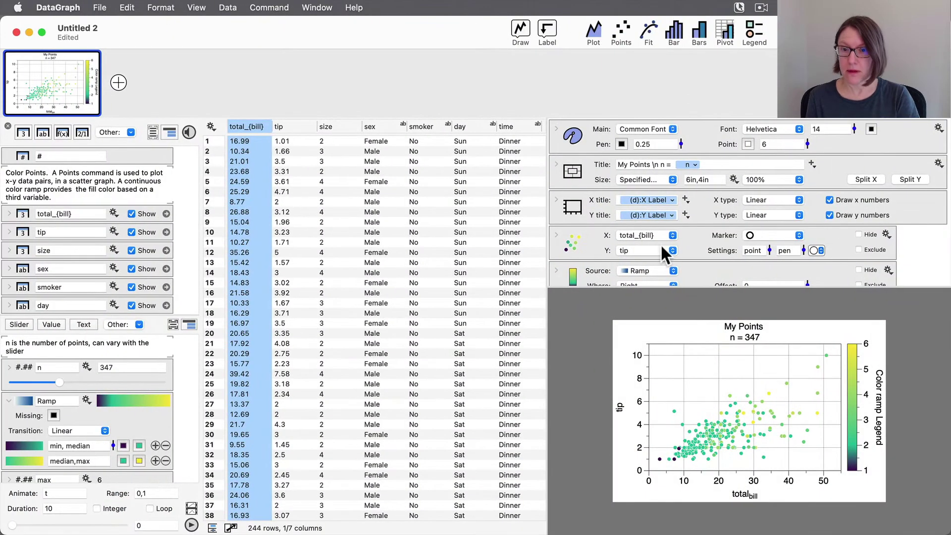
Step: Expand the points command's settings and set its point size to the size column
scroll(569, 236, "down", 2)
left_click(556, 198)
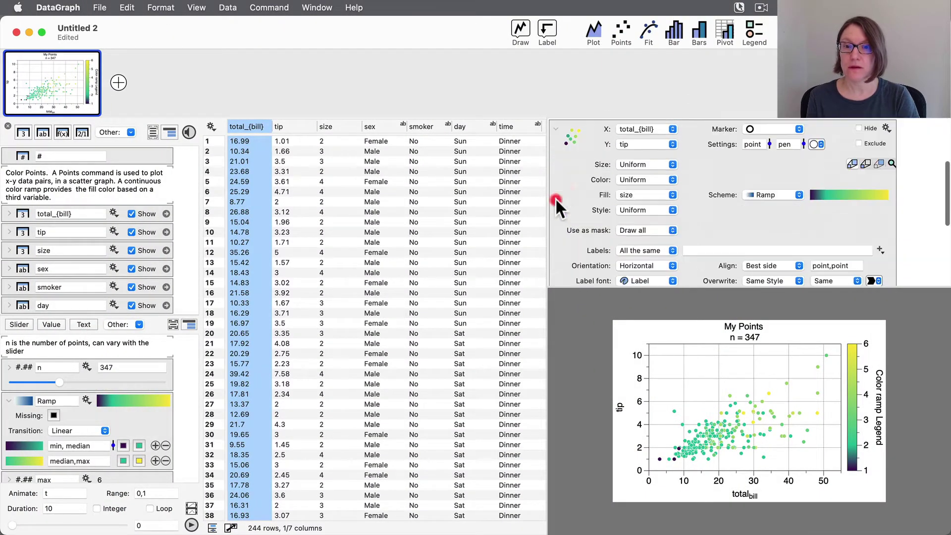
scroll(711, 224, "up", 1)
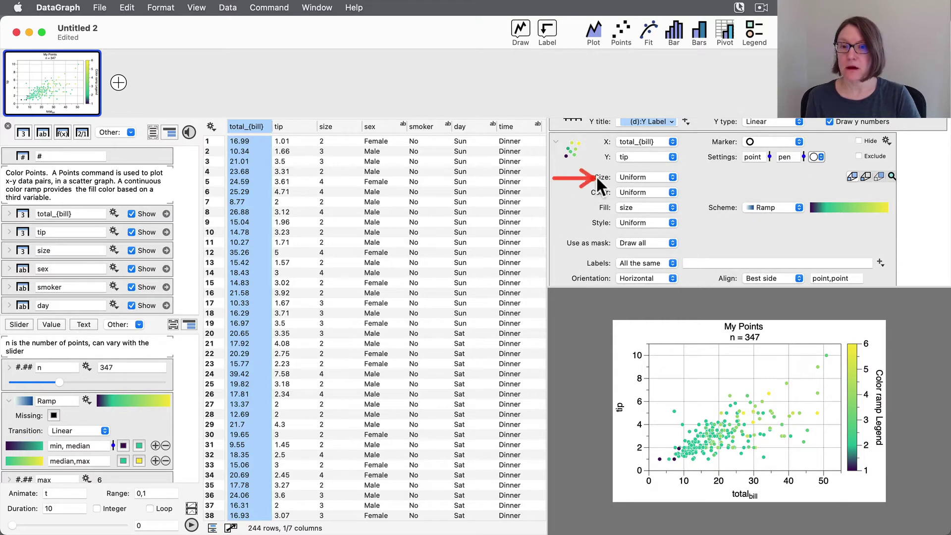
left_click(651, 177)
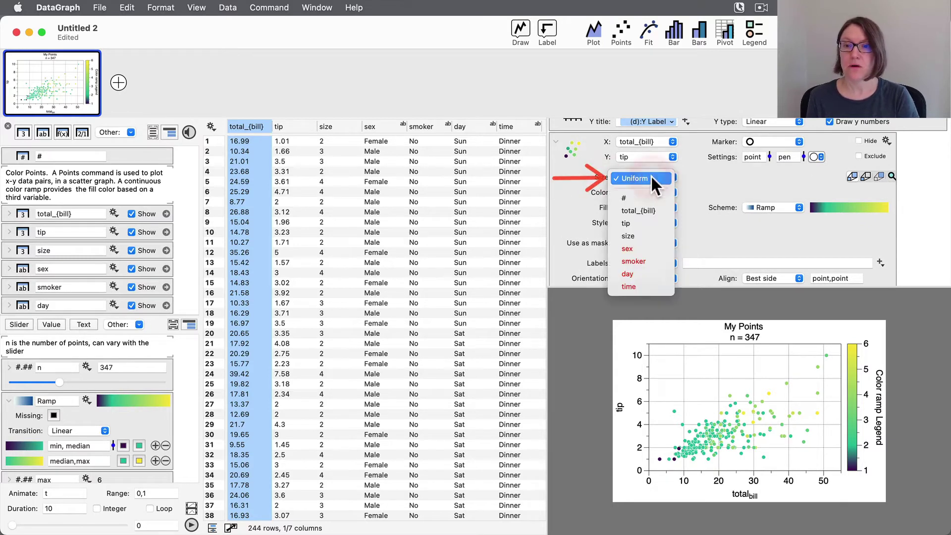
left_click(637, 234)
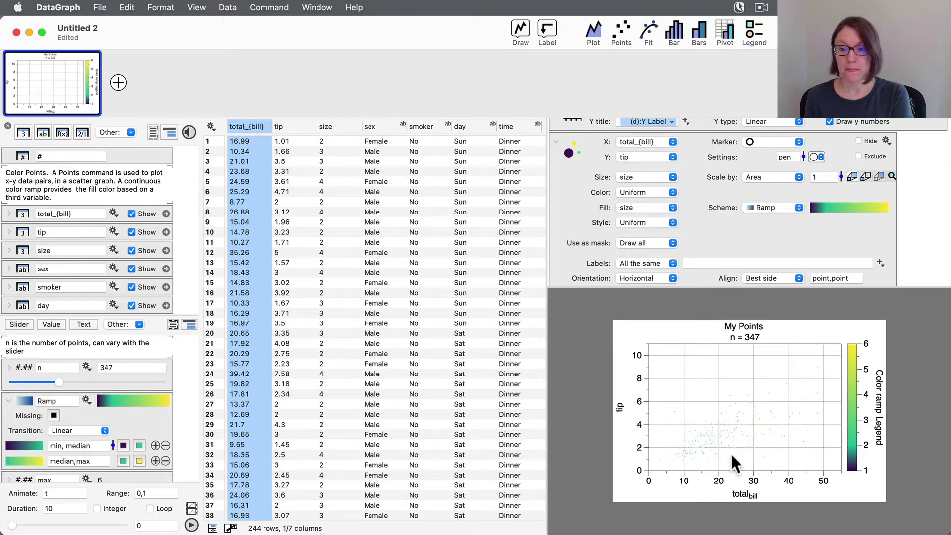
Step: Set the points' area scaling factor to 10
scroll(733, 180, "up", 3)
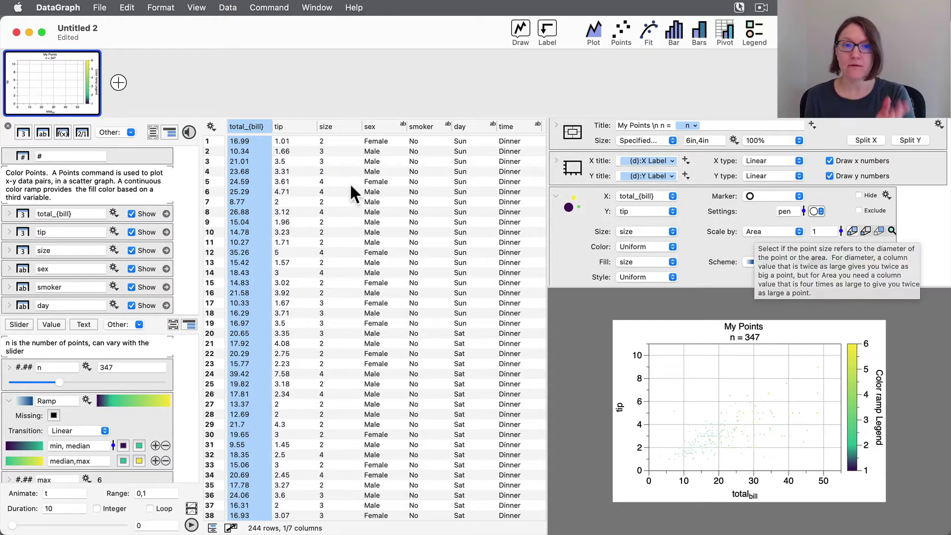
left_click(329, 127)
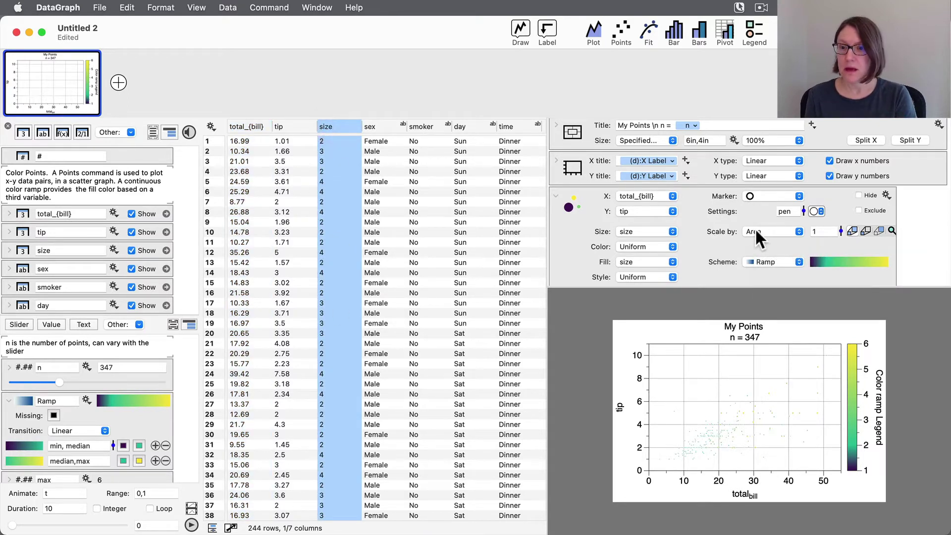
mouse_move(841, 230)
left_mouse_down()
mouse_move(837, 216)
mouse_move(834, 223)
left_mouse_up()
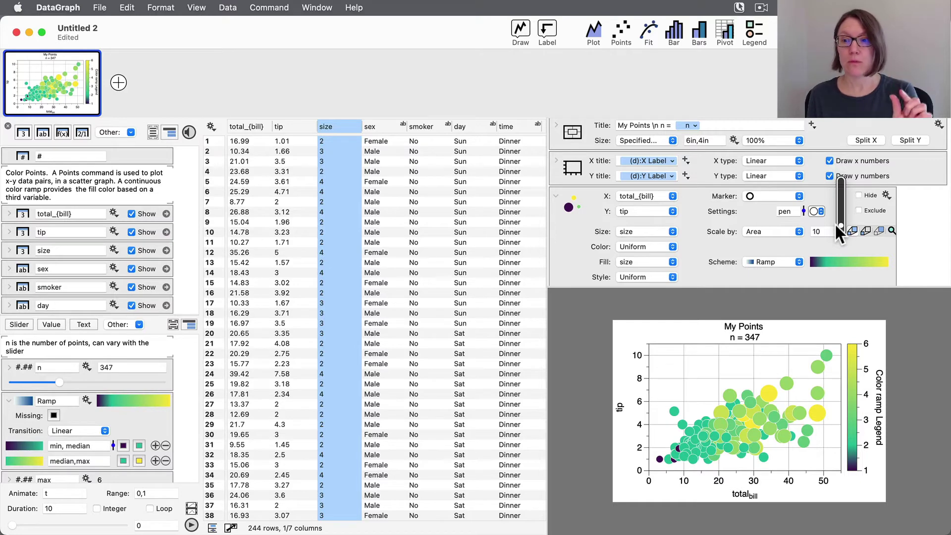
Step: Open the graph's common point size for editing in the style settings
scroll(778, 213, "up", 2)
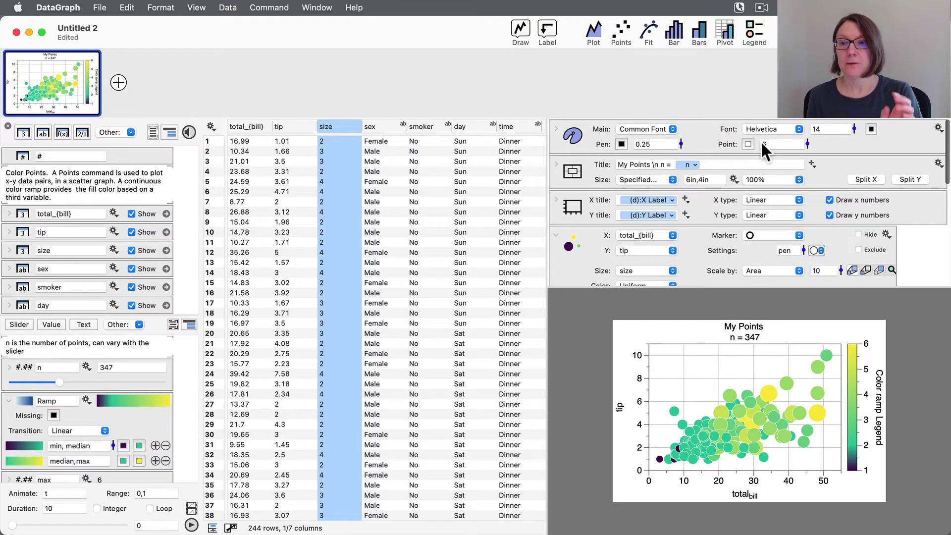
left_click(775, 144)
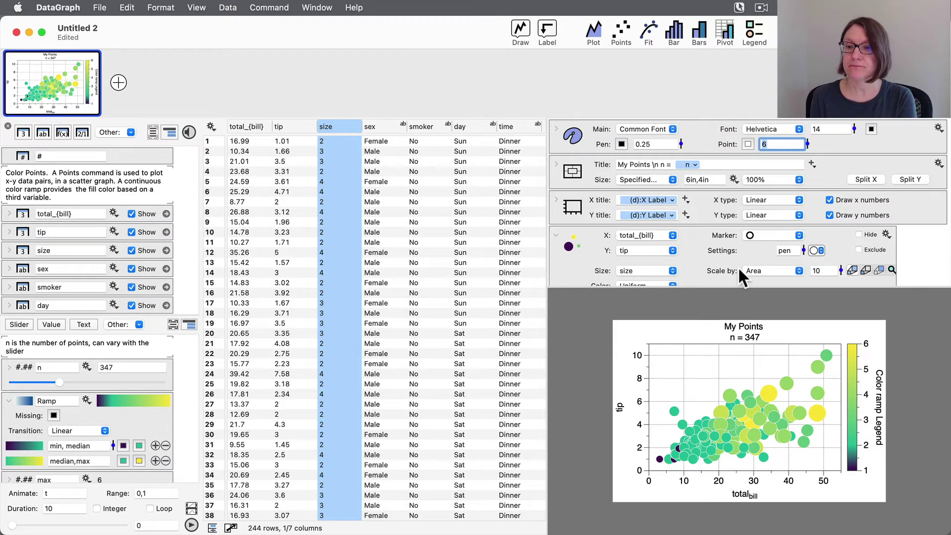
Step: Scale the points by diameter instead of area, with a scaling factor of 3.3
scroll(738, 266, "down", 3)
mouse_move(840, 206)
left_mouse_down()
mouse_move(840, 198)
mouse_move(839, 207)
left_mouse_up()
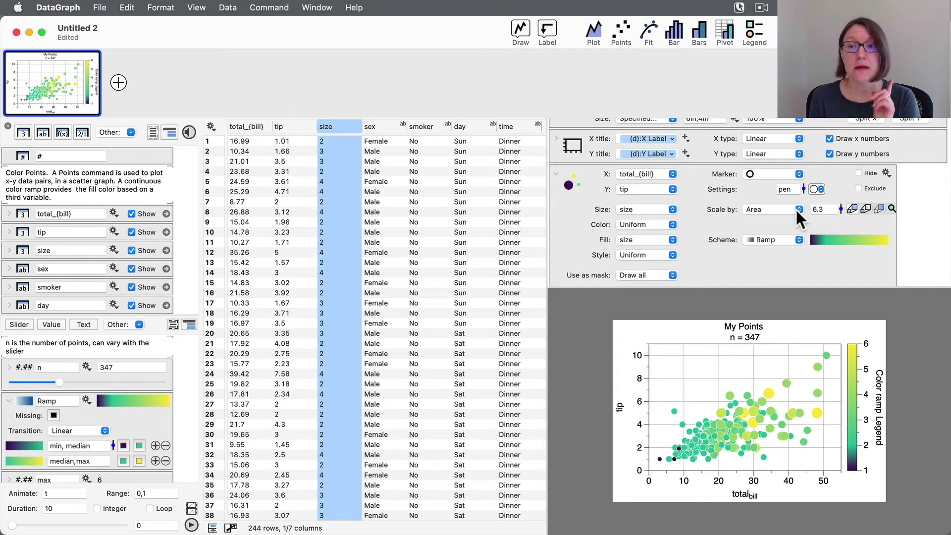
left_click(770, 209)
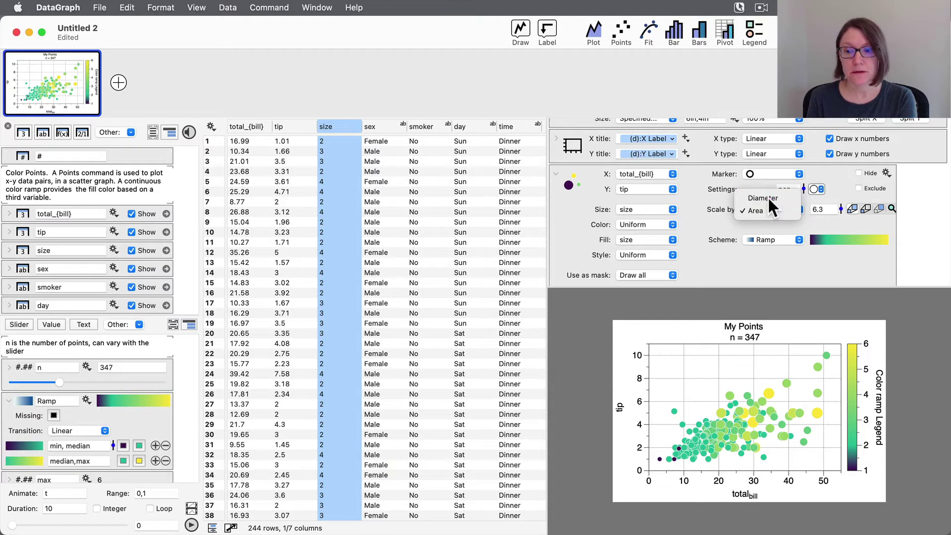
left_click(768, 198)
left_click_drag(841, 207, 841, 215)
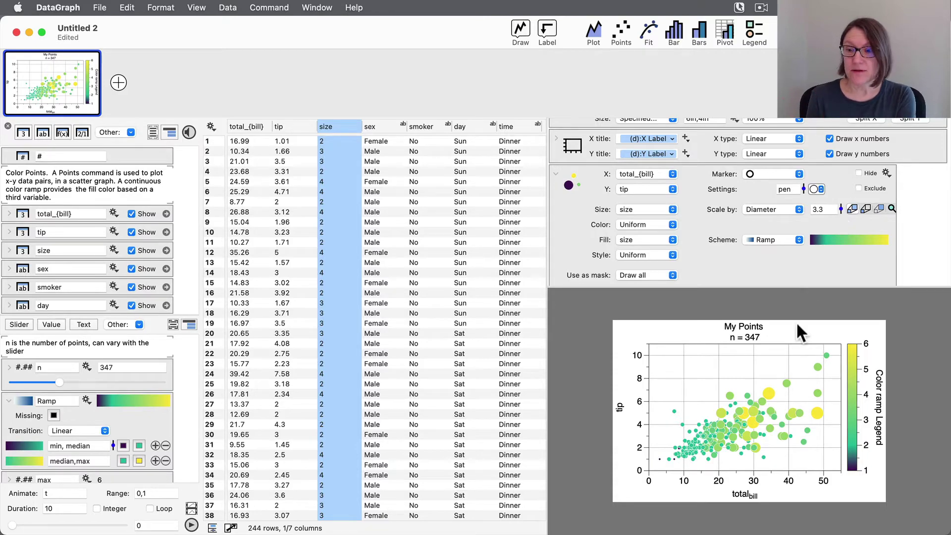
Step: Check the reference scatter plot in Safari, return to DataGraph and collapse the points command's settings
key("ctrl+Right")
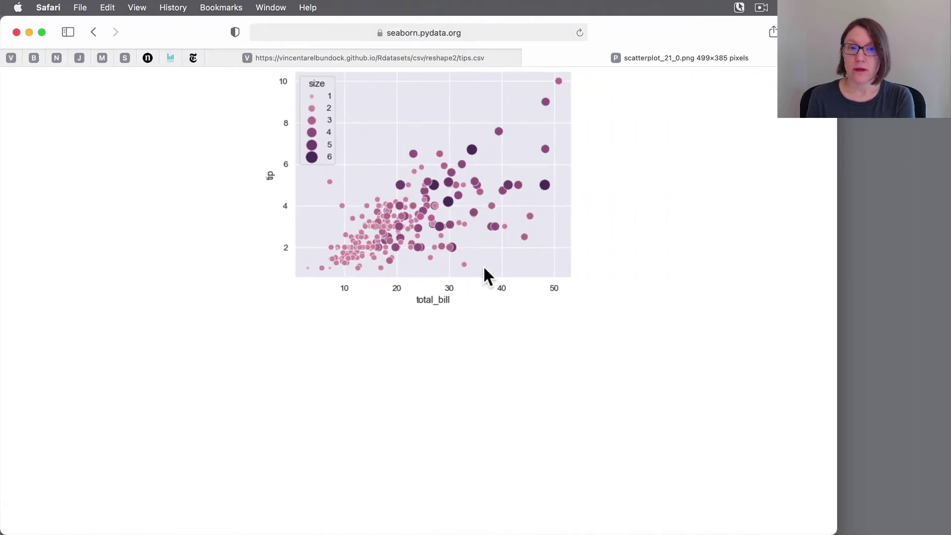
key("ctrl+Left")
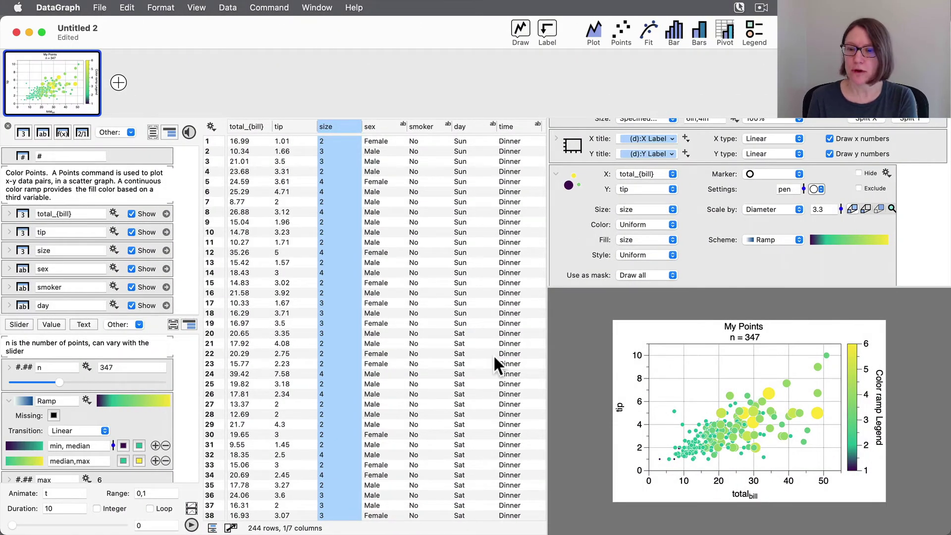
left_click(558, 181)
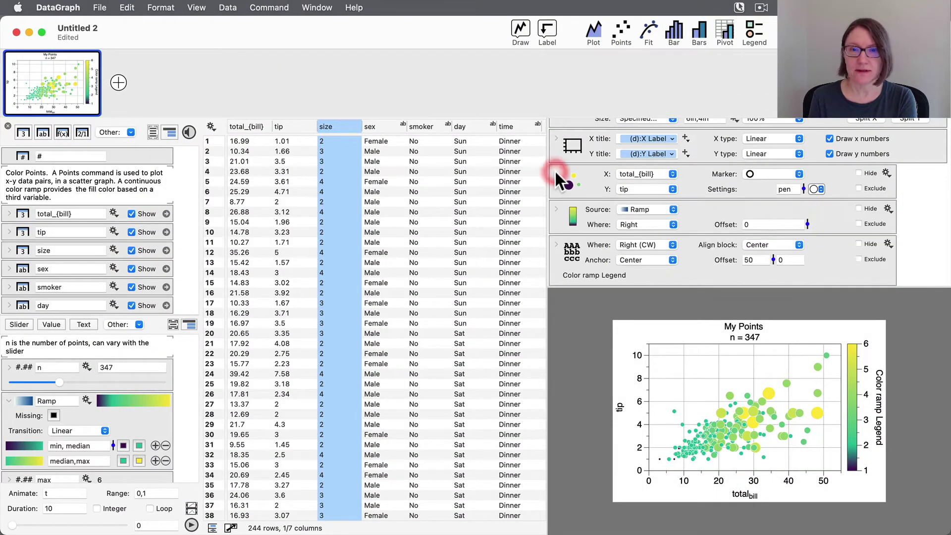
Step: Expand the graph's title and size settings and set Axis Background to Color
scroll(578, 205, "up", 3)
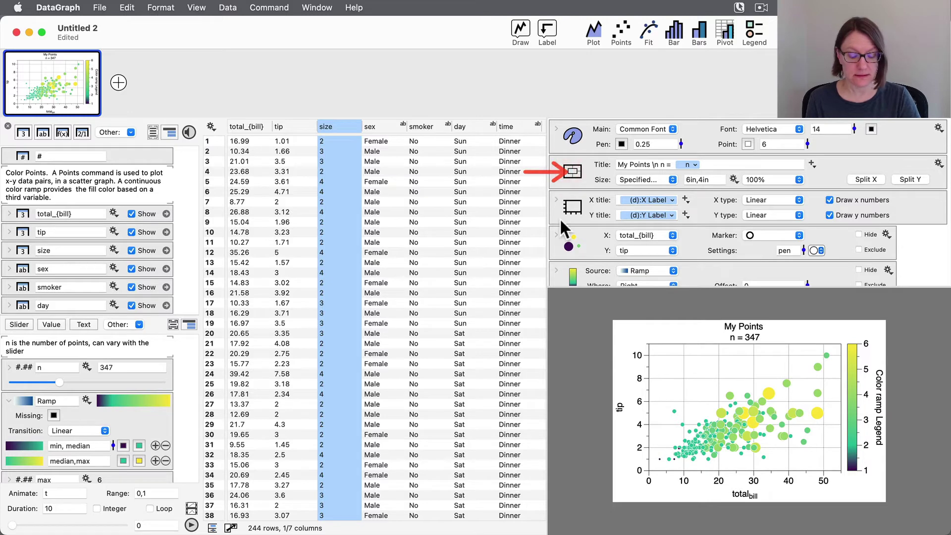
left_click(567, 169)
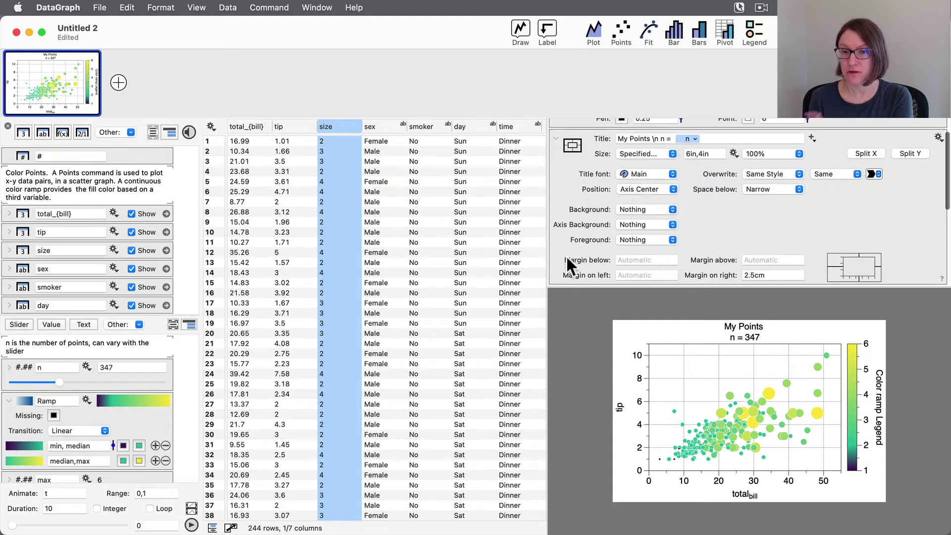
left_click(651, 222)
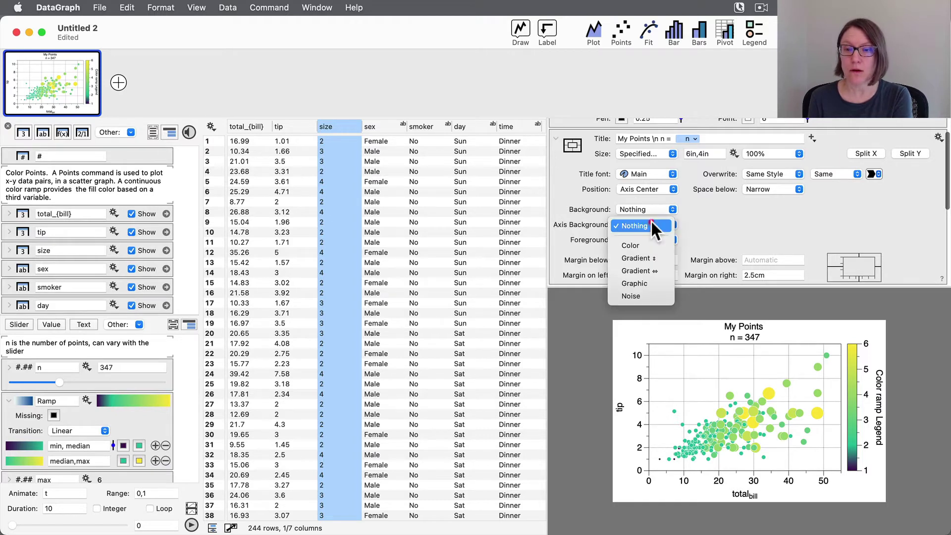
left_click(640, 244)
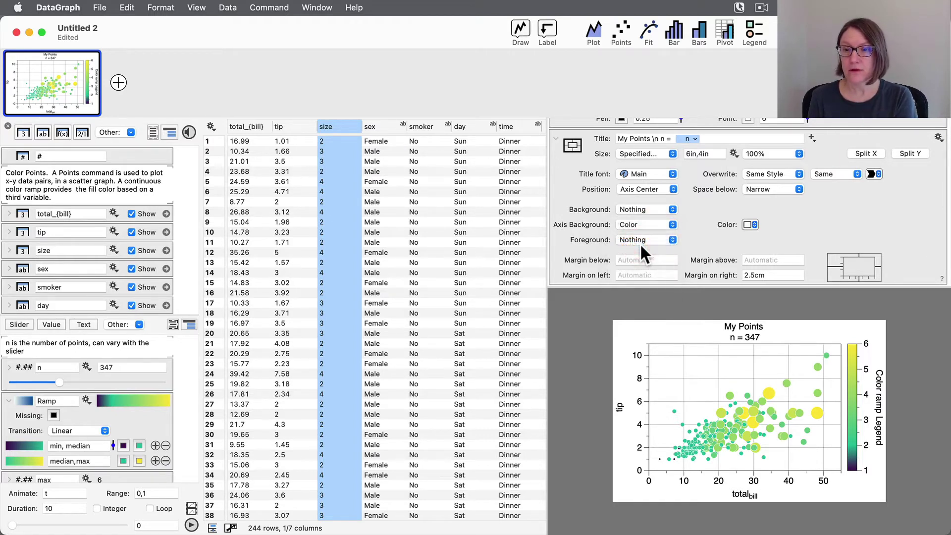
Step: Choose the light grey pencil colour Mercury for the axis background and collapse the layout settings
left_click(755, 223)
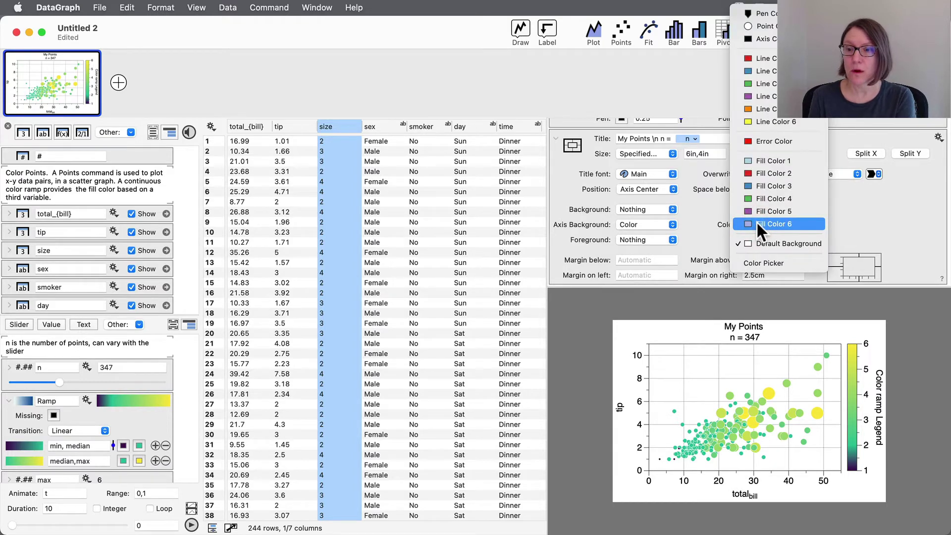
left_click(749, 258)
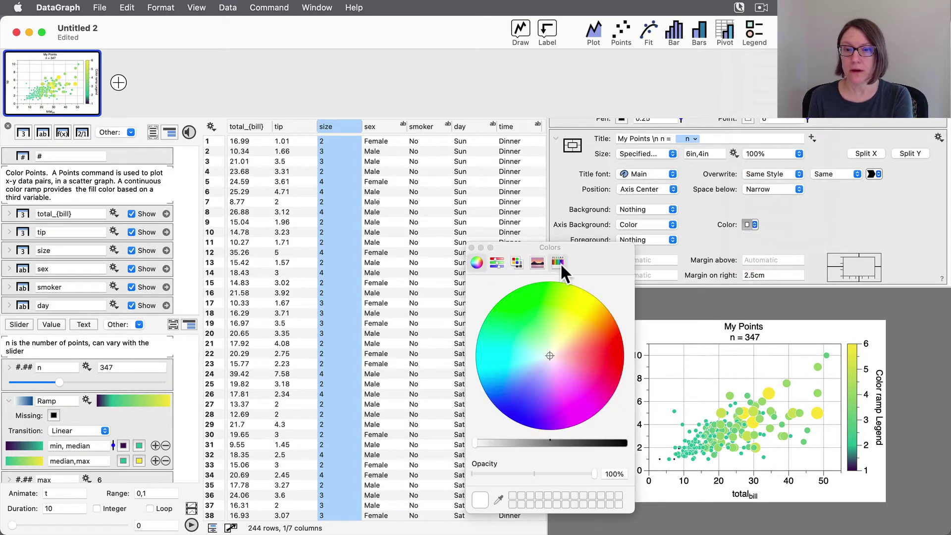
left_click(559, 262)
left_click(616, 327)
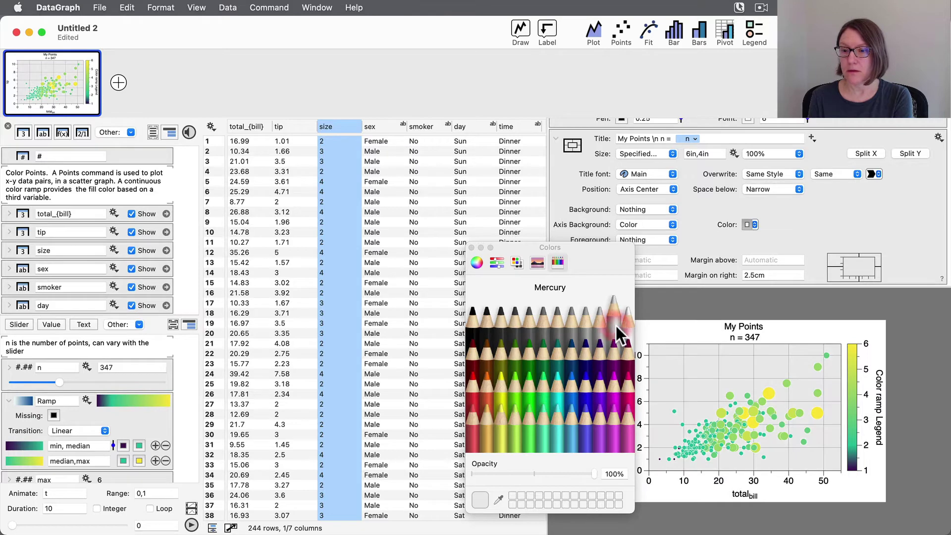
left_click(476, 262)
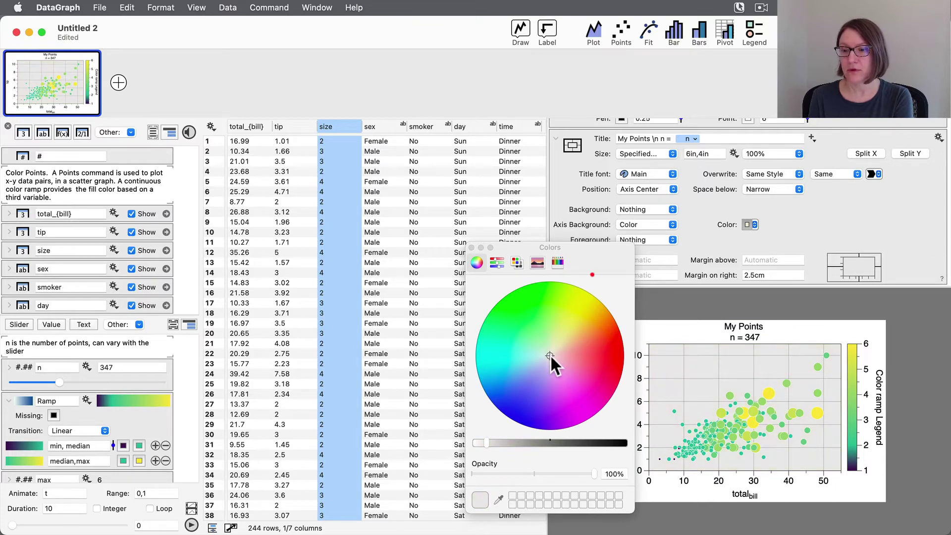
left_click(471, 247)
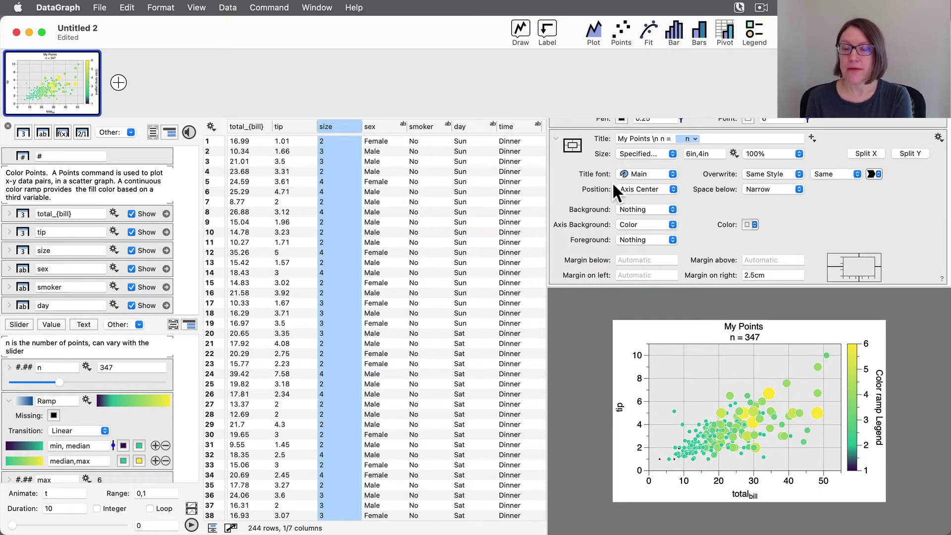
left_click(554, 134)
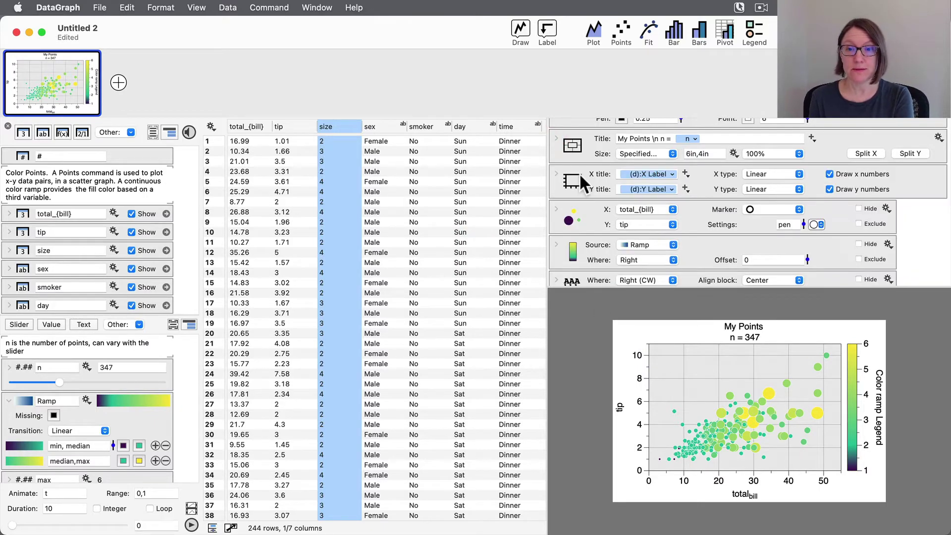
Step: In the graph's style settings, set the main grid line colour to Default Background and its width to 1
scroll(579, 174, "up", 3)
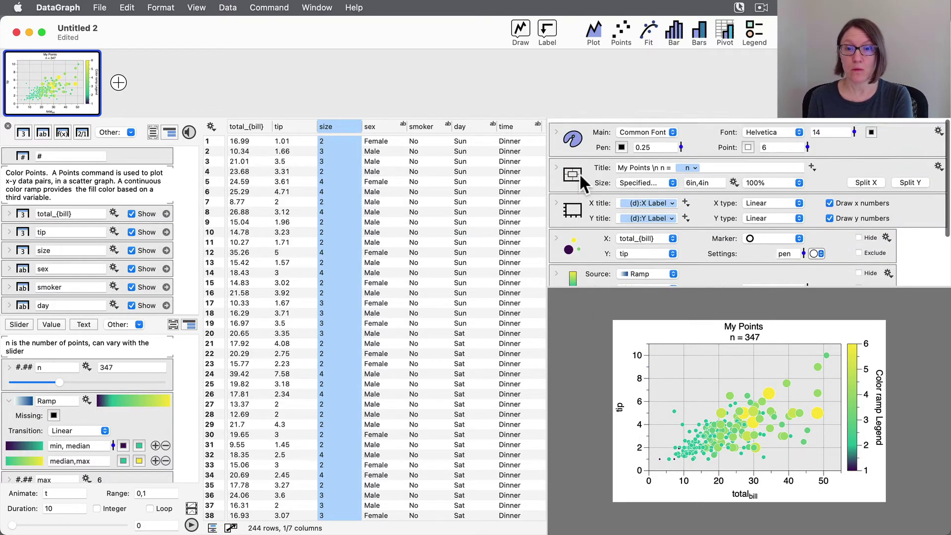
left_click(556, 127)
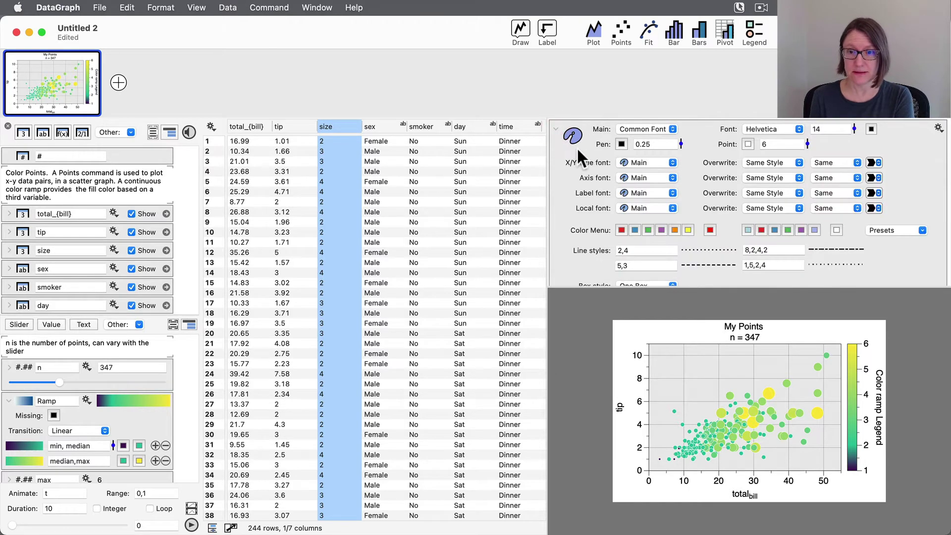
scroll(581, 247, "down", 5)
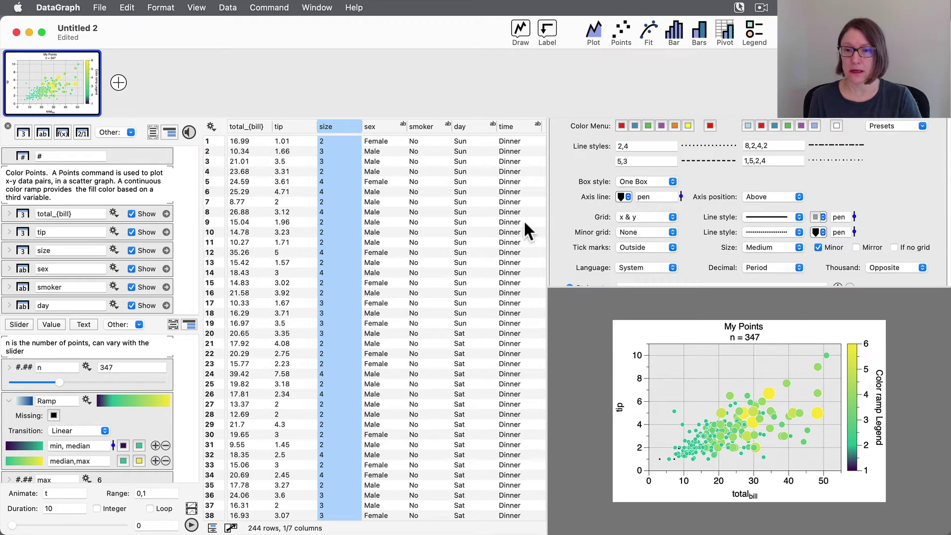
left_click(823, 216)
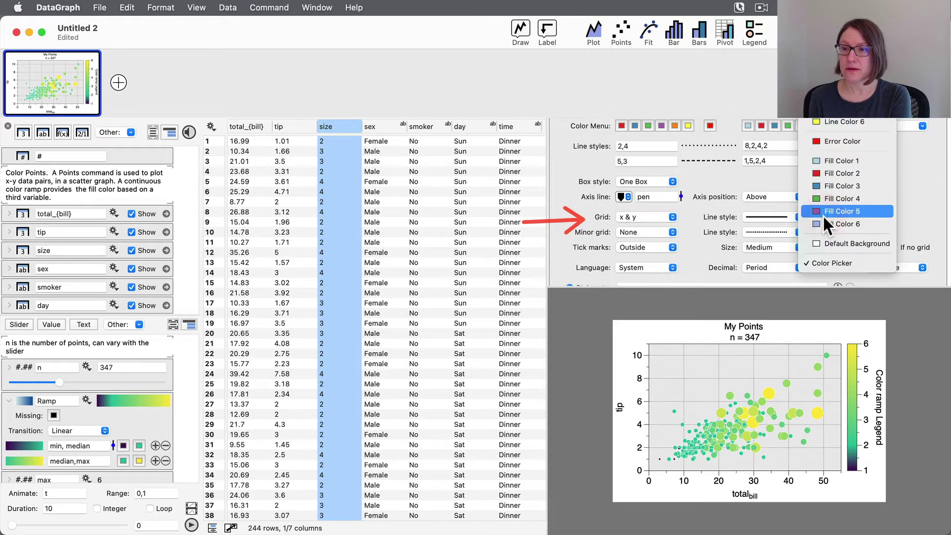
left_click(826, 243)
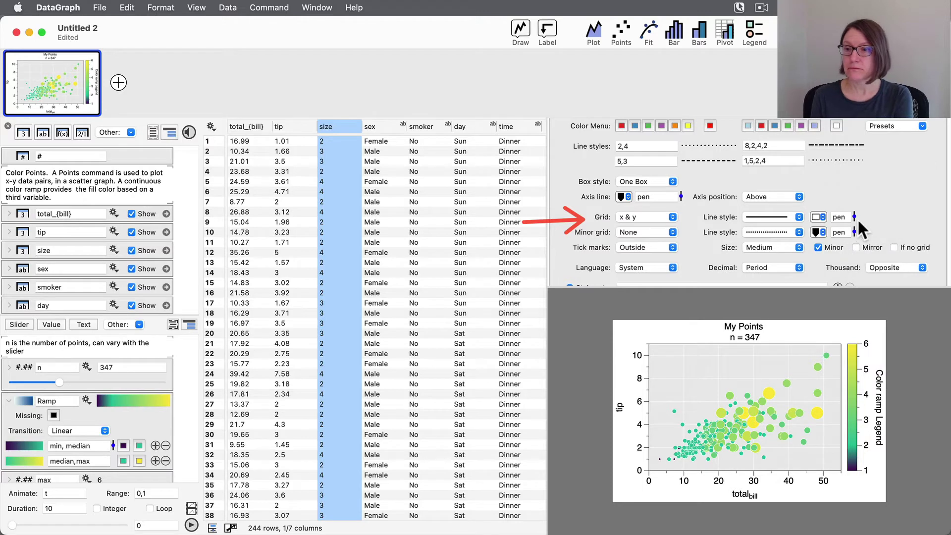
left_click_drag(855, 215, 853, 213)
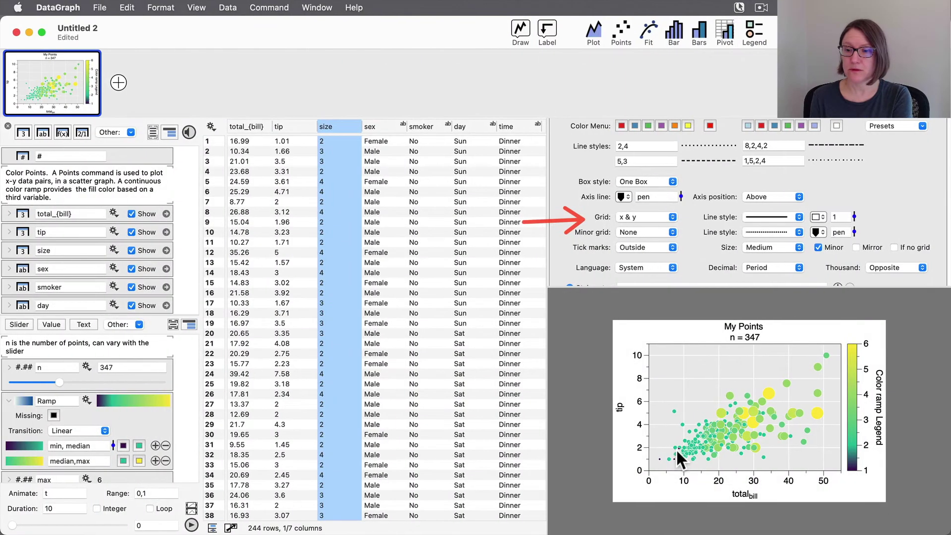
left_click(574, 237)
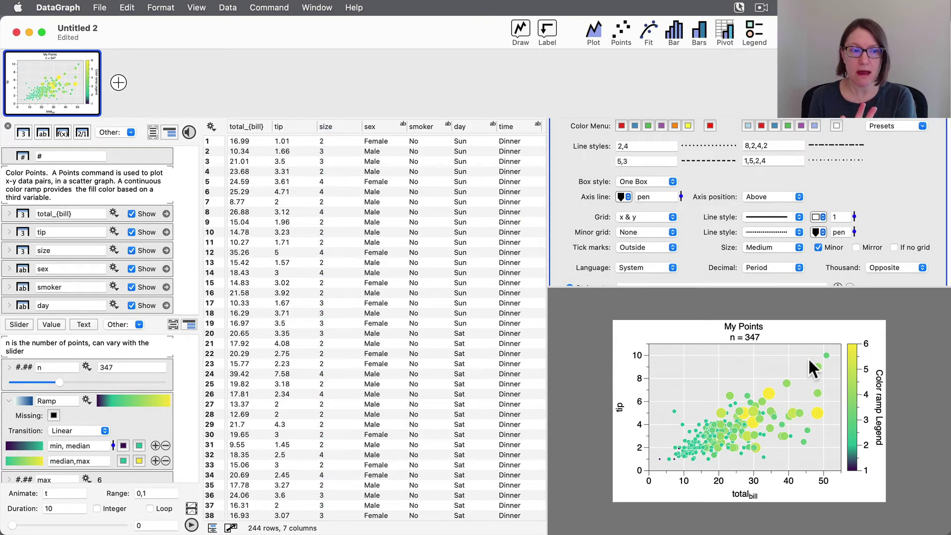
Step: Duplicate the current graph and collapse the style settings in the copy
mouse_move(49, 96)
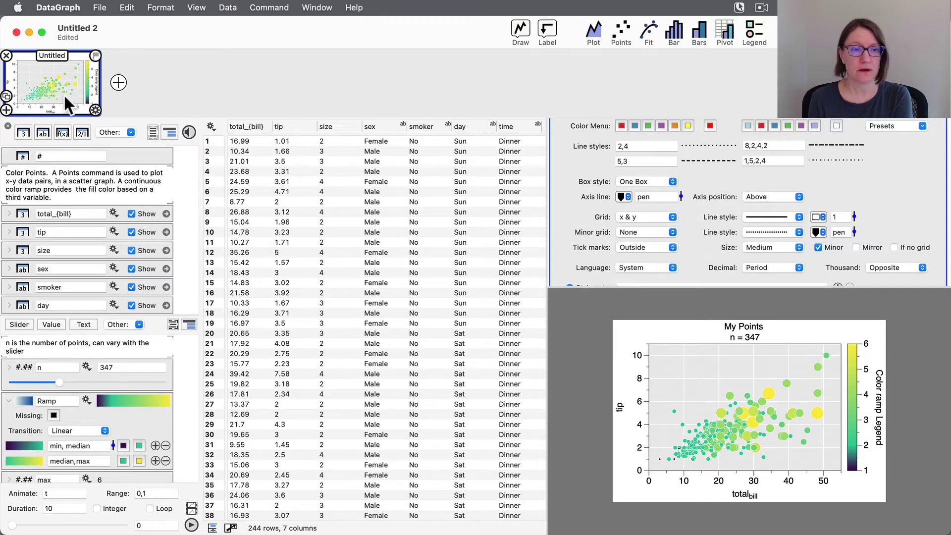
mouse_move(68, 73)
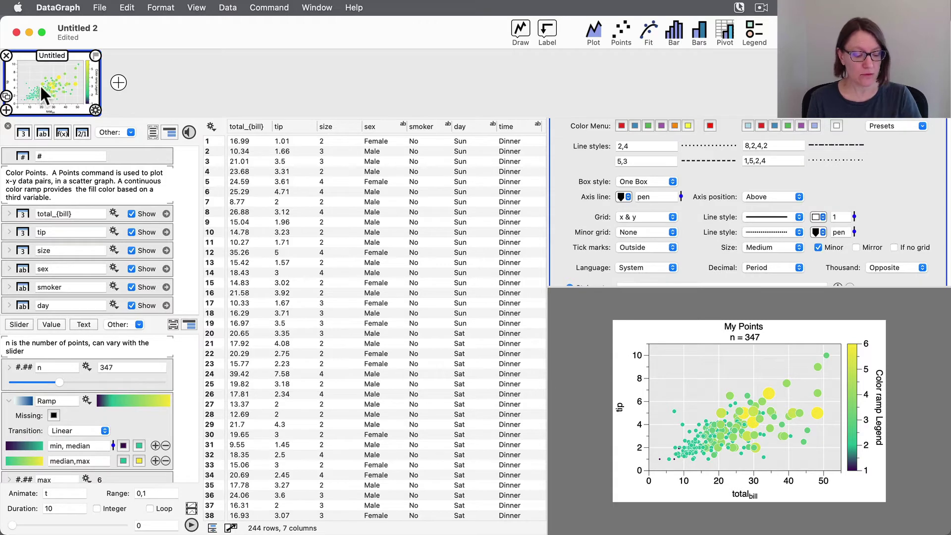
left_click(8, 94)
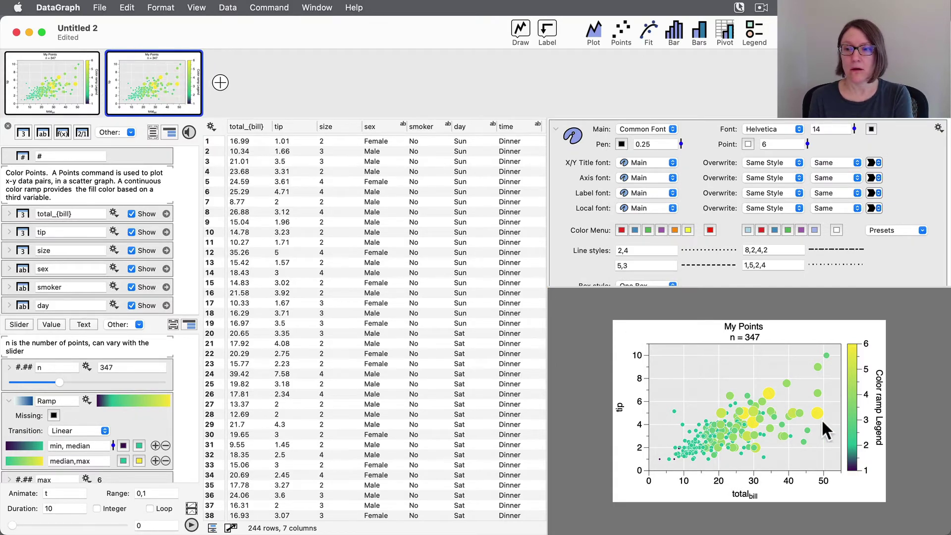
left_click(552, 126)
left_click(556, 127)
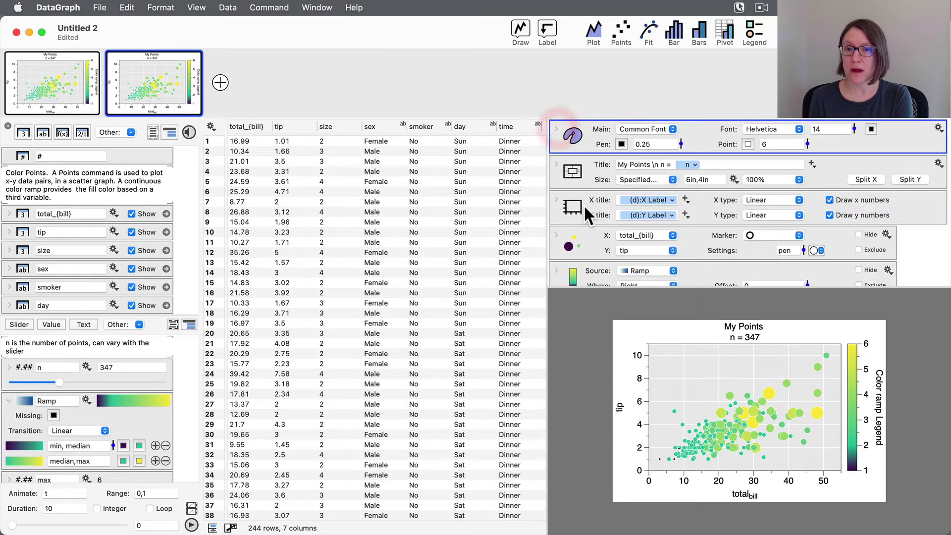
Step: Exclude the colour ramp legend command in the duplicated graph and delete it
scroll(586, 228, "down", 3)
left_click(583, 215)
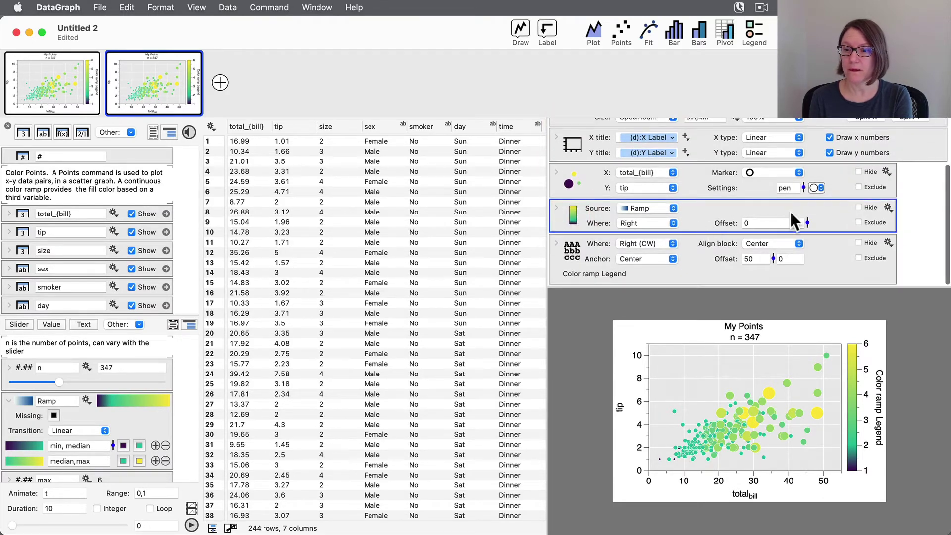
left_click(879, 221)
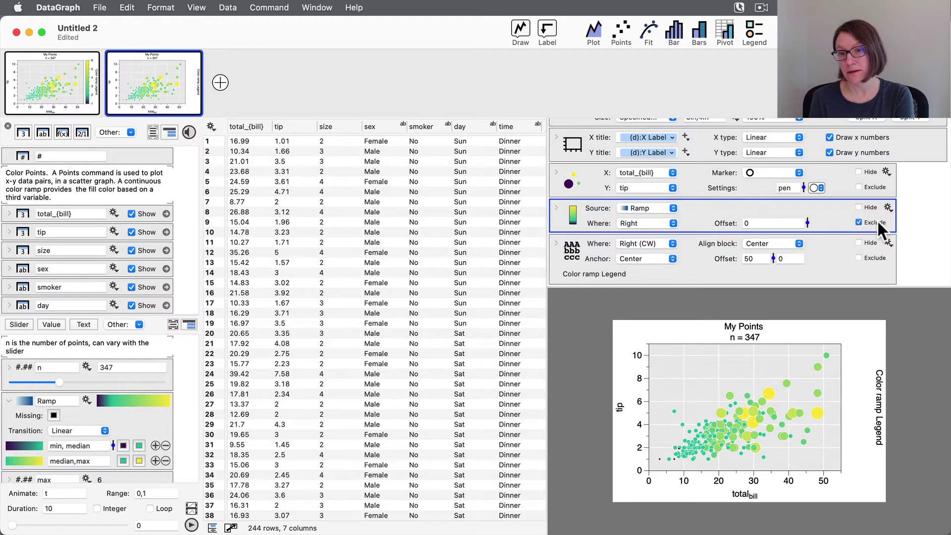
key("BackSpace")
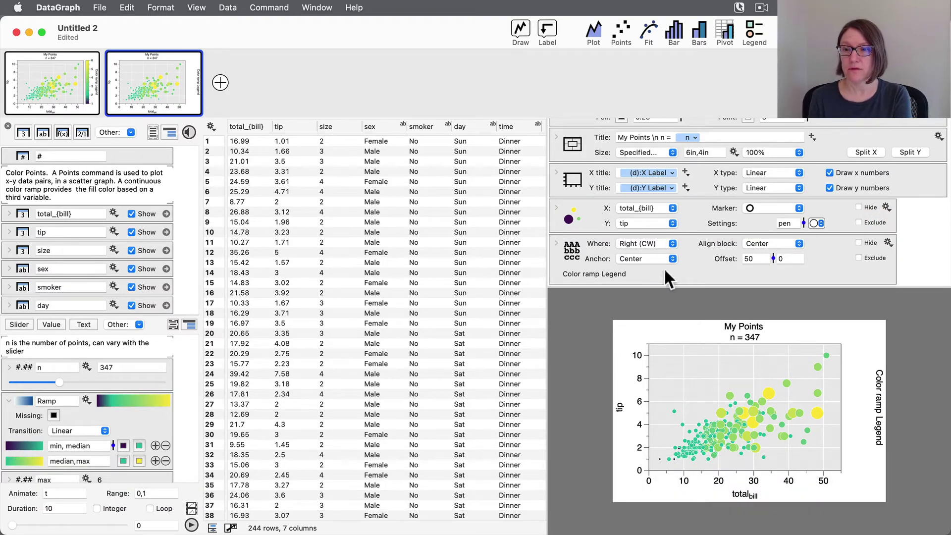
Step: Delete the "Color ramp Legend" text command from the duplicated graph
left_click(650, 266)
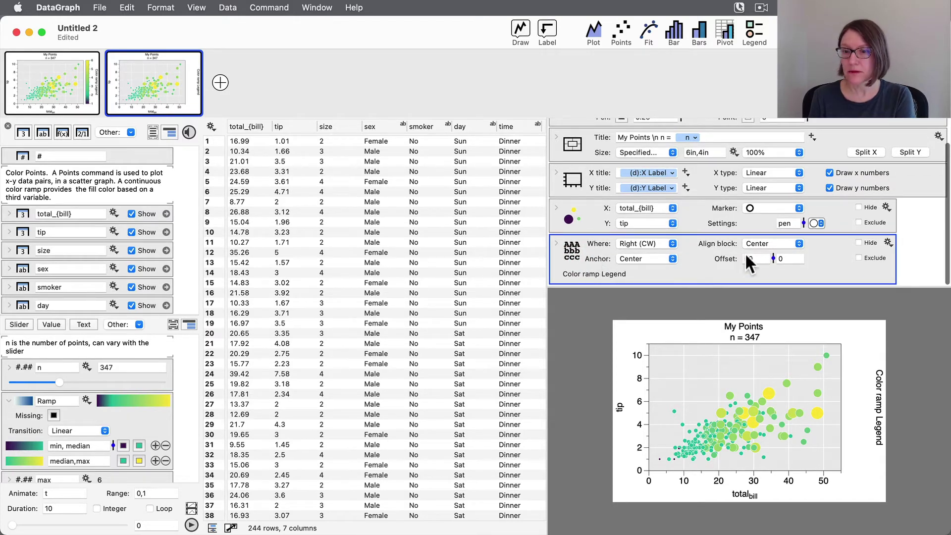
left_click(860, 257)
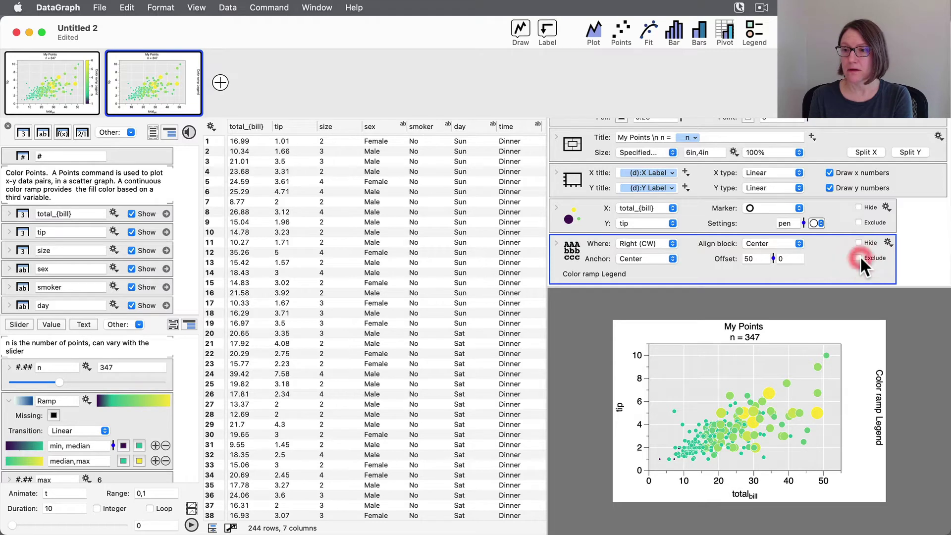
key("BackSpace")
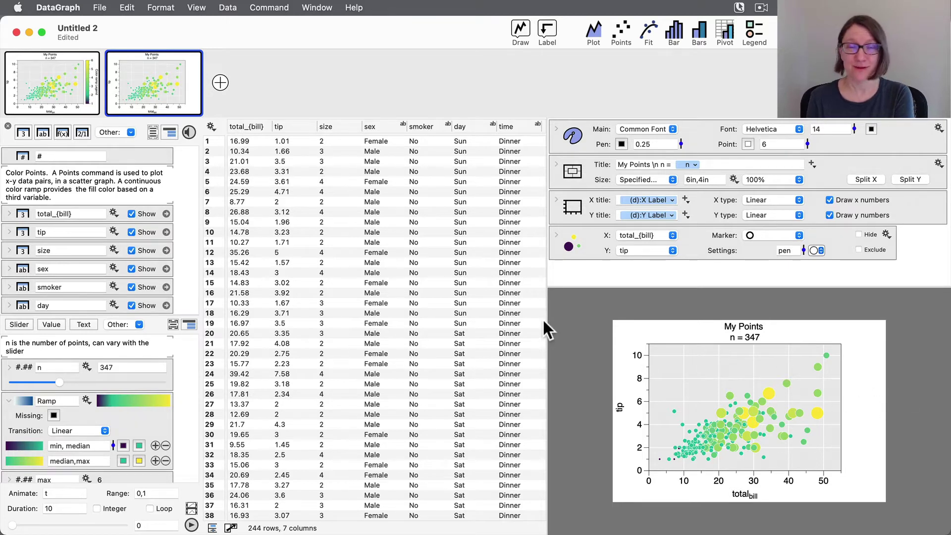
Step: Clear the right margin in the duplicated graph's layout settings so it is automatic, and collapse those settings
left_click(556, 164)
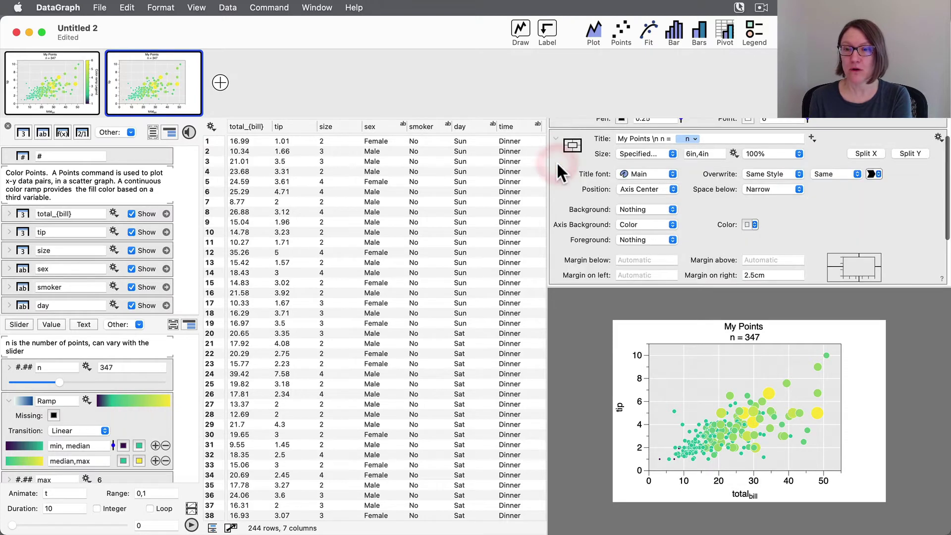
scroll(815, 243, "down", 2)
scroll(583, 177, "up", 2)
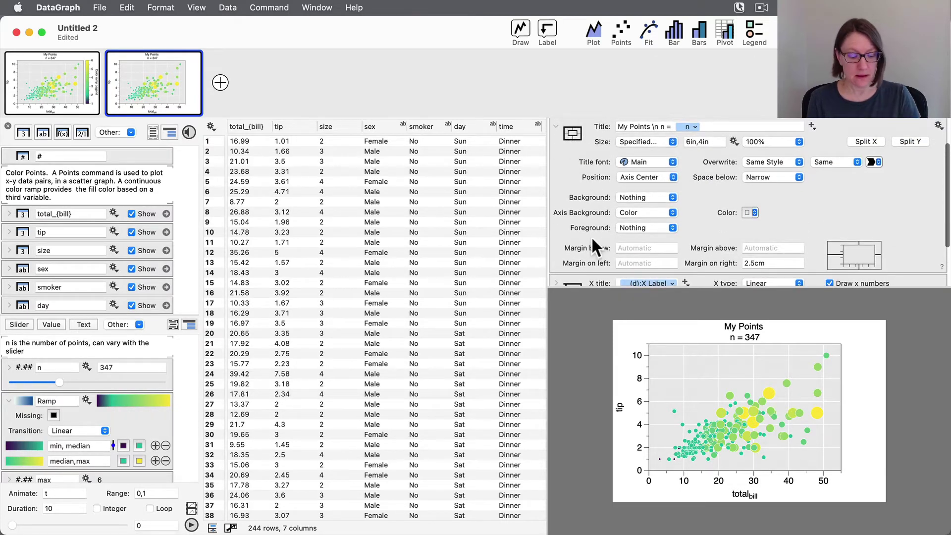
mouse_move(551, 231)
left_mouse_down()
mouse_move(632, 248)
mouse_move(586, 258)
mouse_move(670, 246)
mouse_move(720, 261)
mouse_move(717, 243)
left_mouse_up()
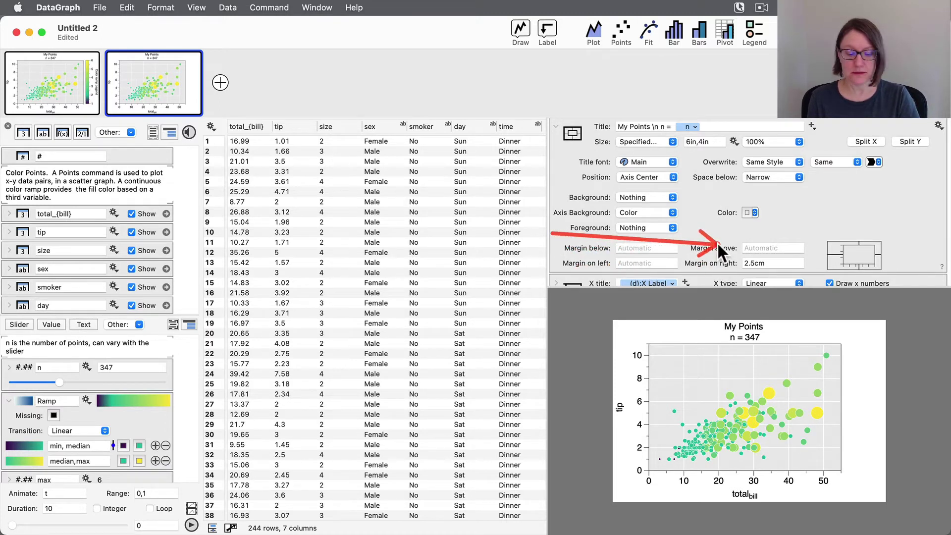
left_click(763, 263)
key("BackSpace")
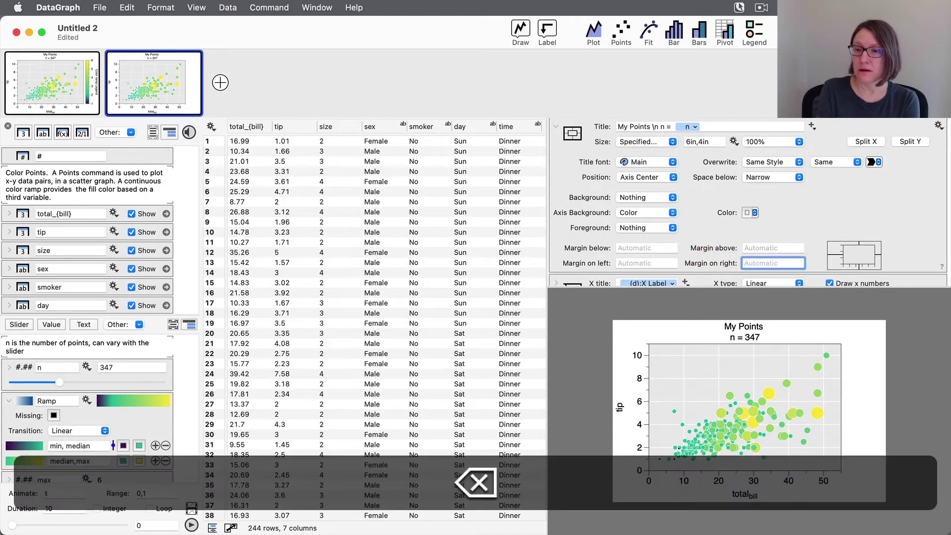
key("Return")
left_click(739, 227)
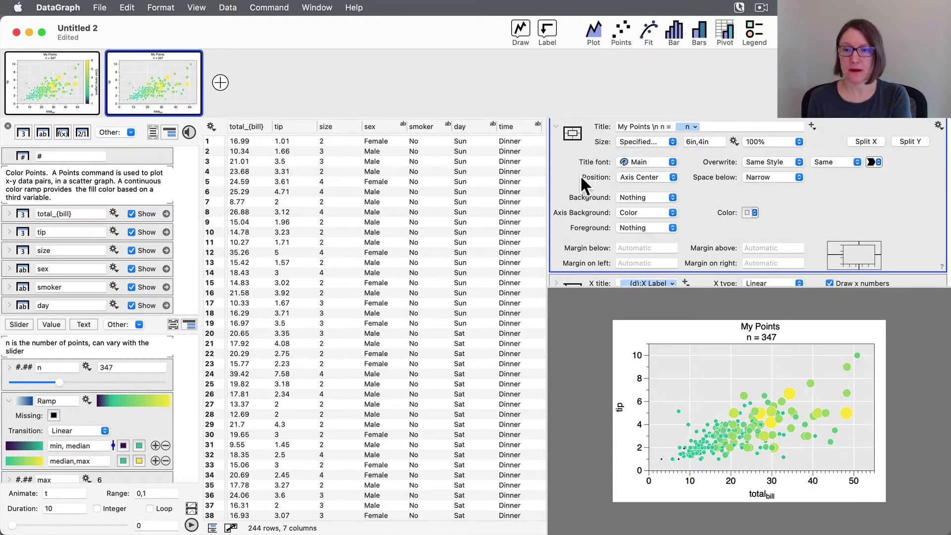
scroll(581, 174, "up", 3)
left_click(556, 163)
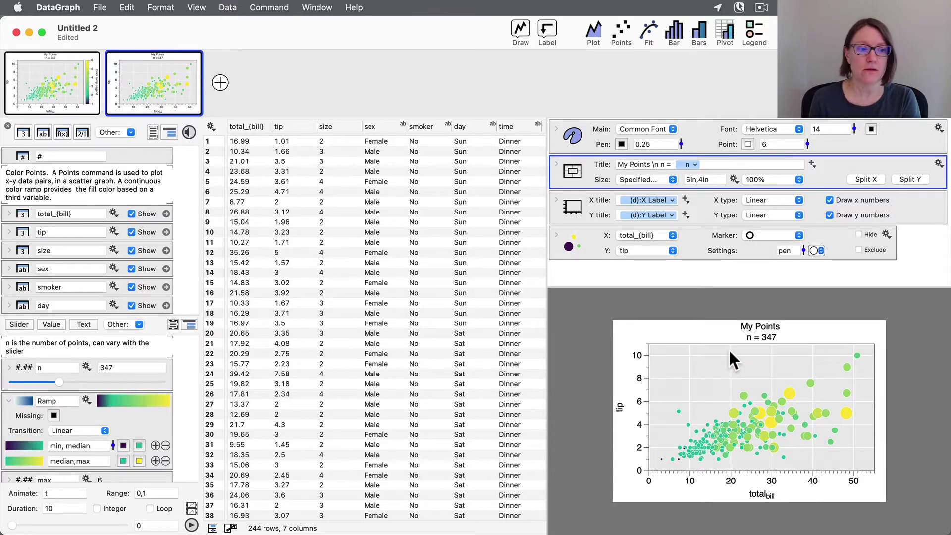
Step: Collapse the Ramp variable and examine the distribution of the size column in a QuickGraph histogram
scroll(143, 421, "down", 2)
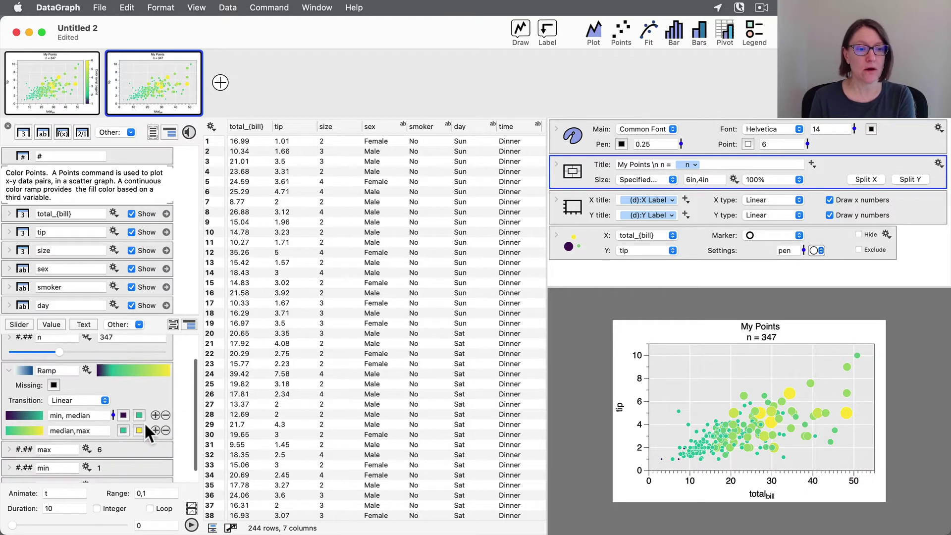
left_click(9, 370)
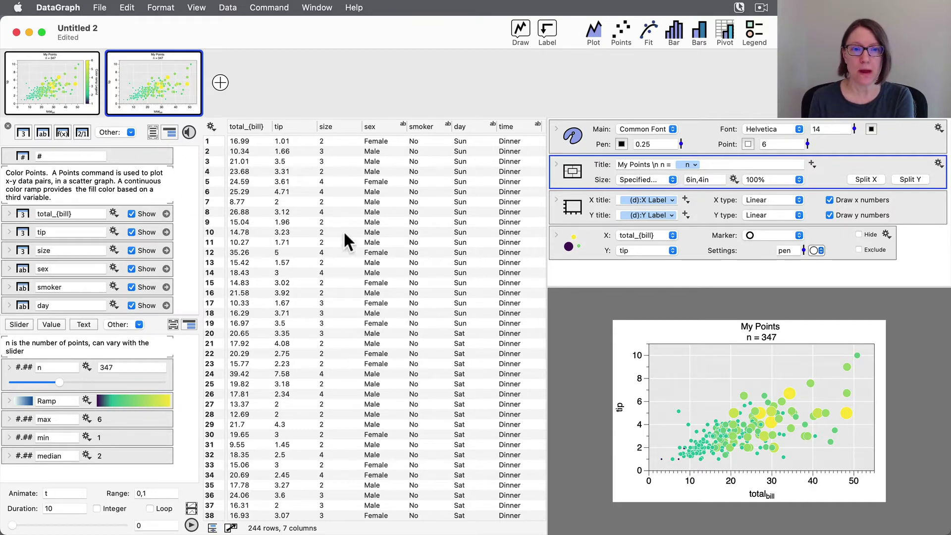
left_click(340, 123)
scroll(364, 277, "down", 6)
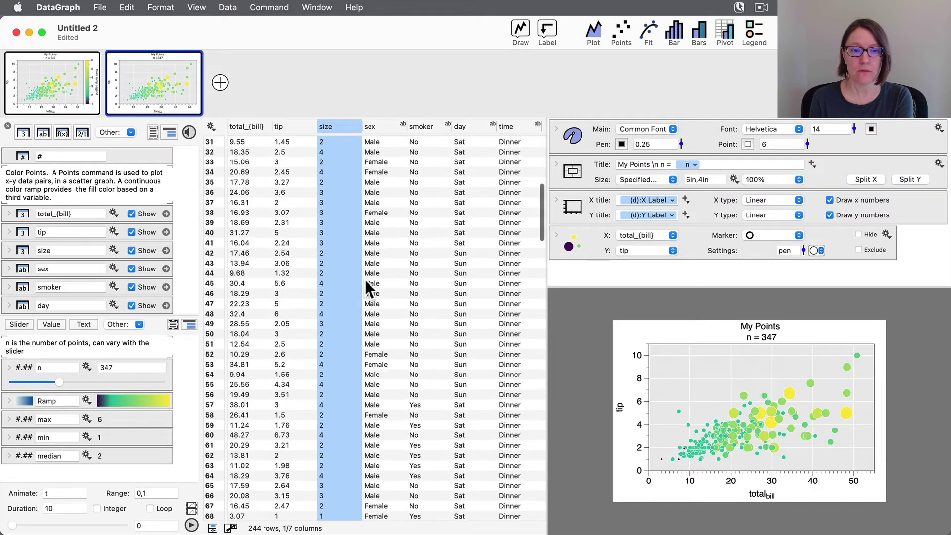
scroll(364, 278, "up", 6)
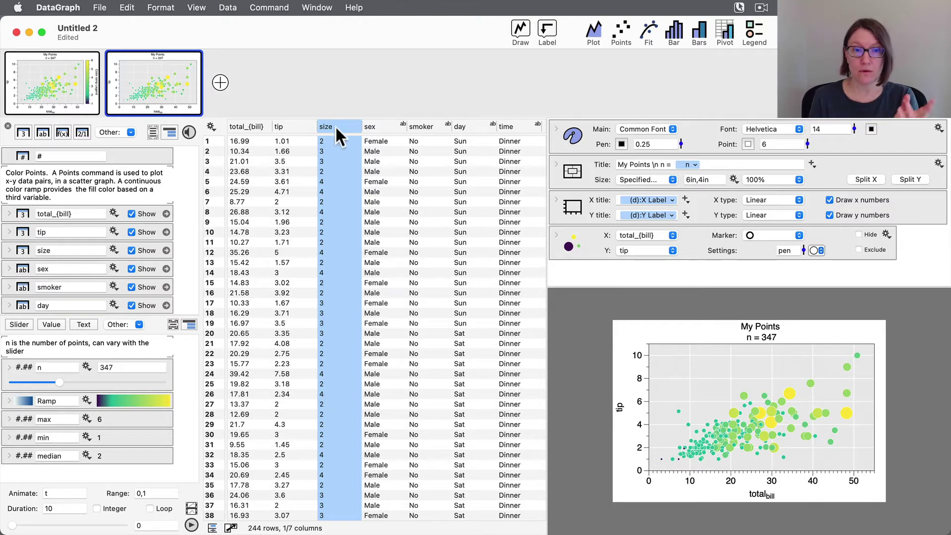
key("space")
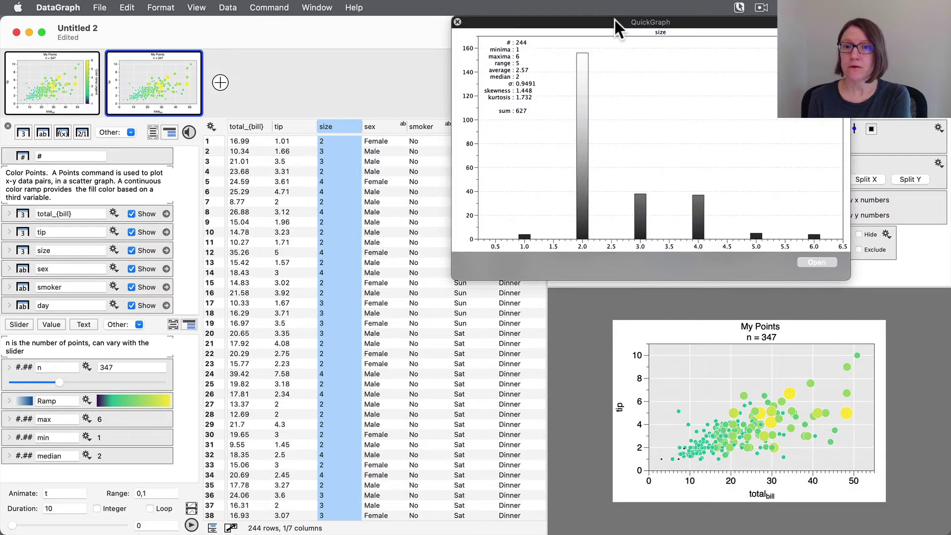
left_click_drag(614, 20, 569, 64)
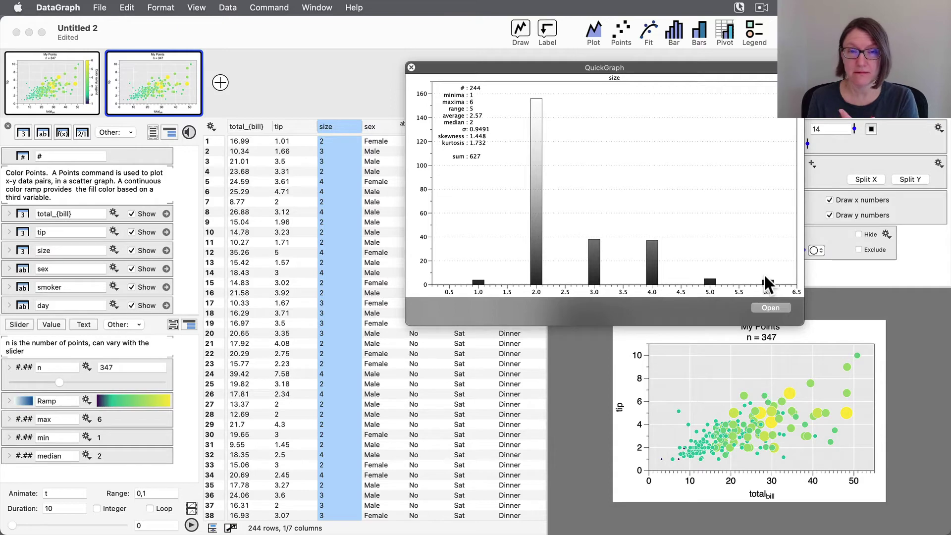
Step: Compare the histogram with the size legend of the seaborn plot in Safari, return to DataGraph and close the QuickGraph
key("ctrl+Right")
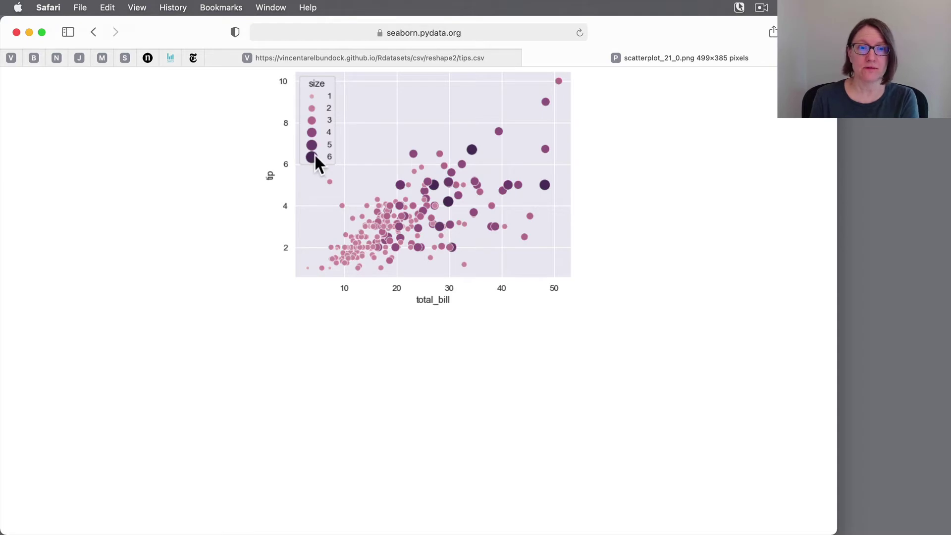
key("ctrl+Left")
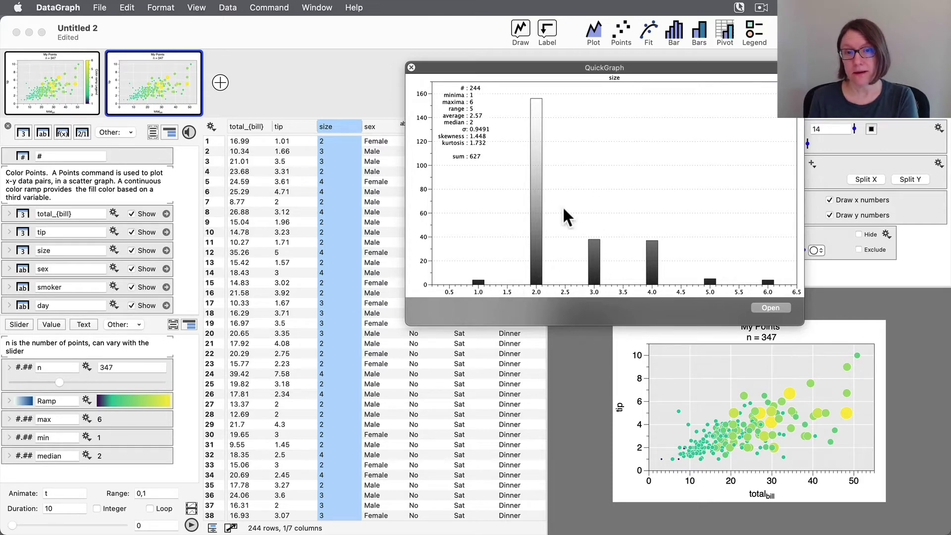
left_click(411, 68)
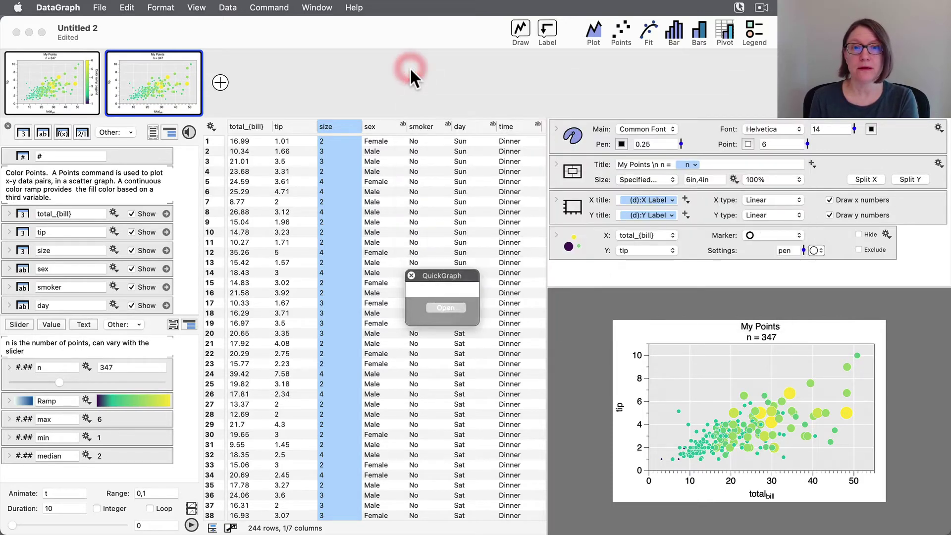
Step: Review the value ranges and colours defined in the Ramp variable and collapse it again
left_click(119, 400)
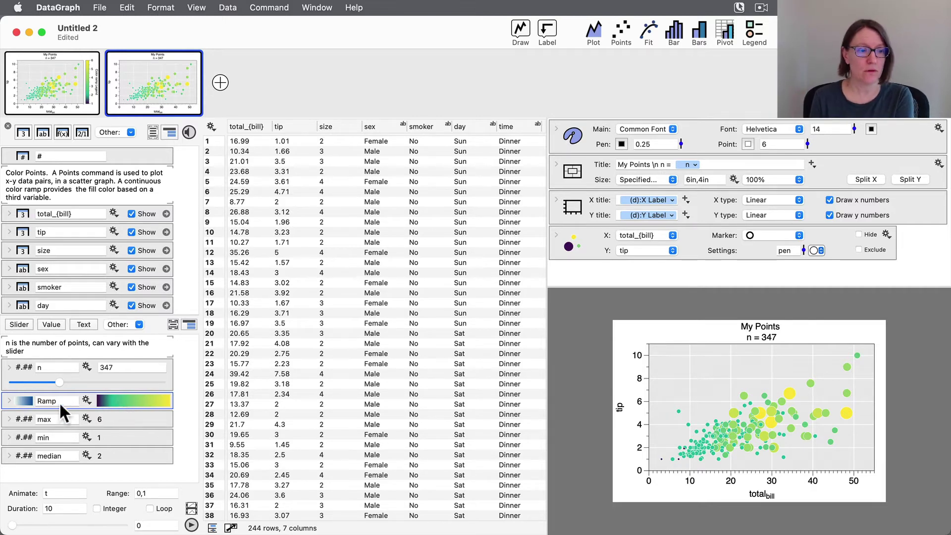
left_click(9, 401)
scroll(132, 421, "down", 2)
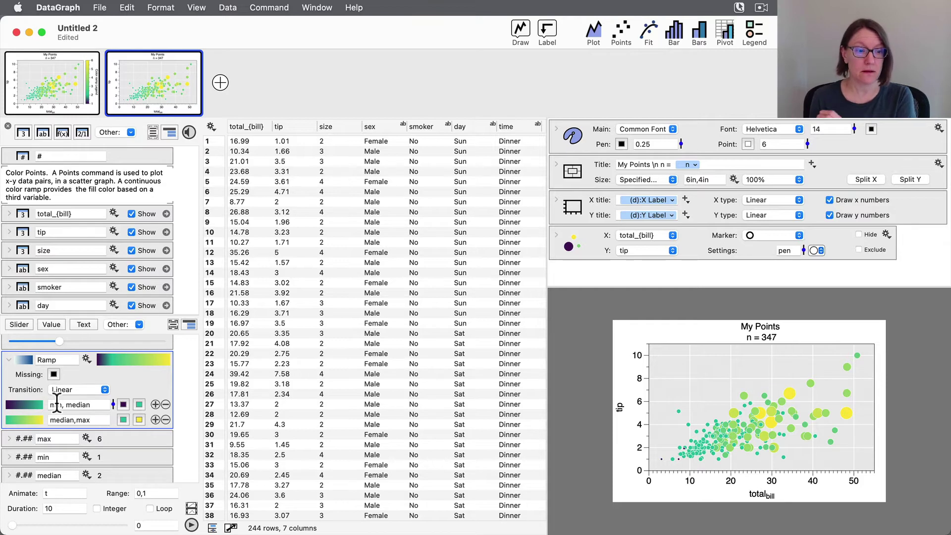
left_click(9, 360)
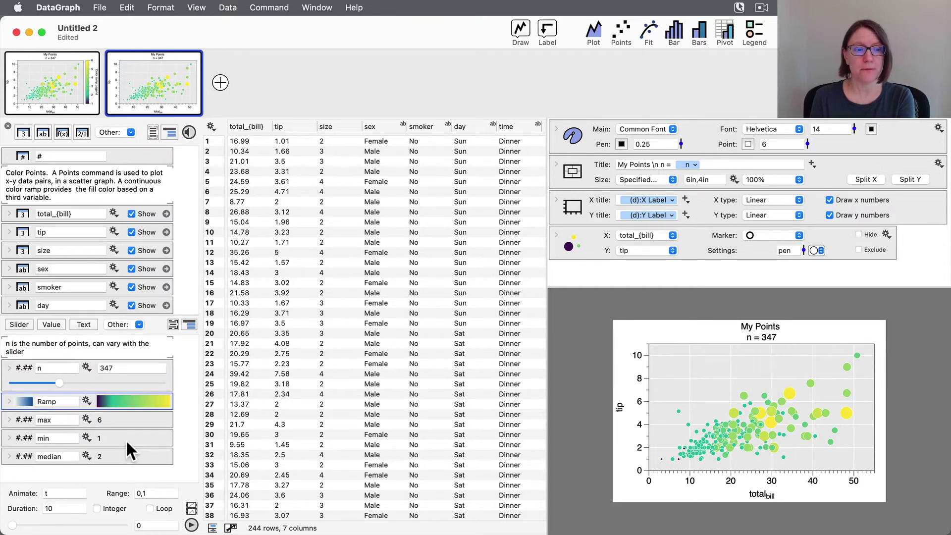
Step: In the Points command, create a new color scheme for the size-based fill in place of Ramp
left_click(556, 235)
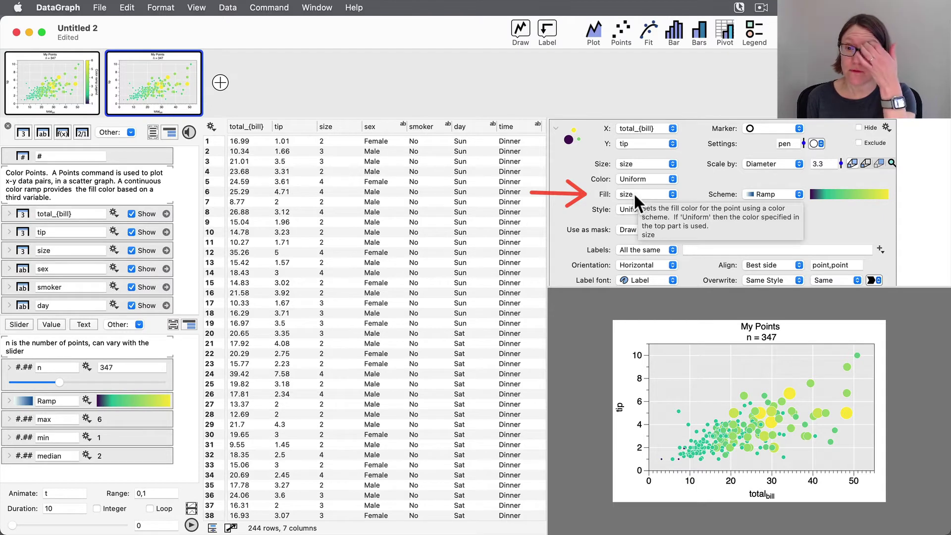
left_click(783, 193)
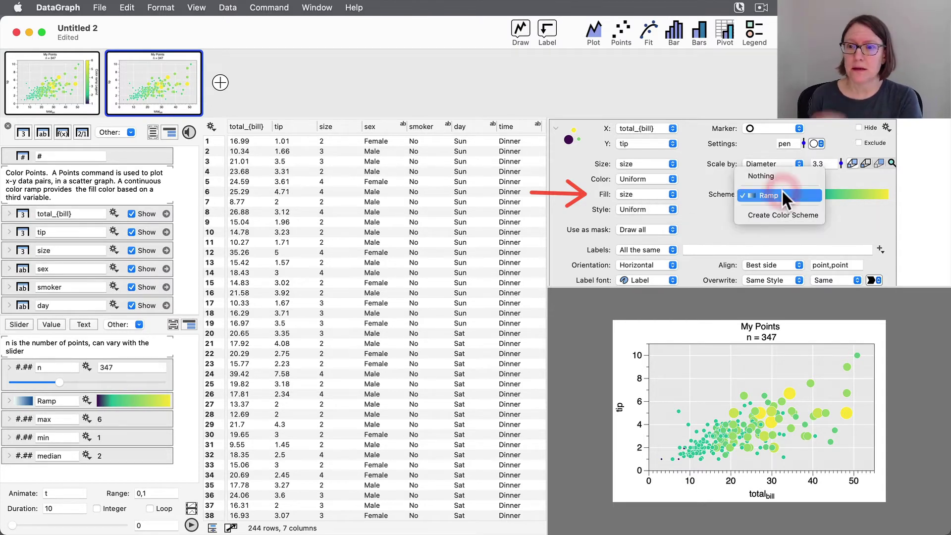
left_click(786, 217)
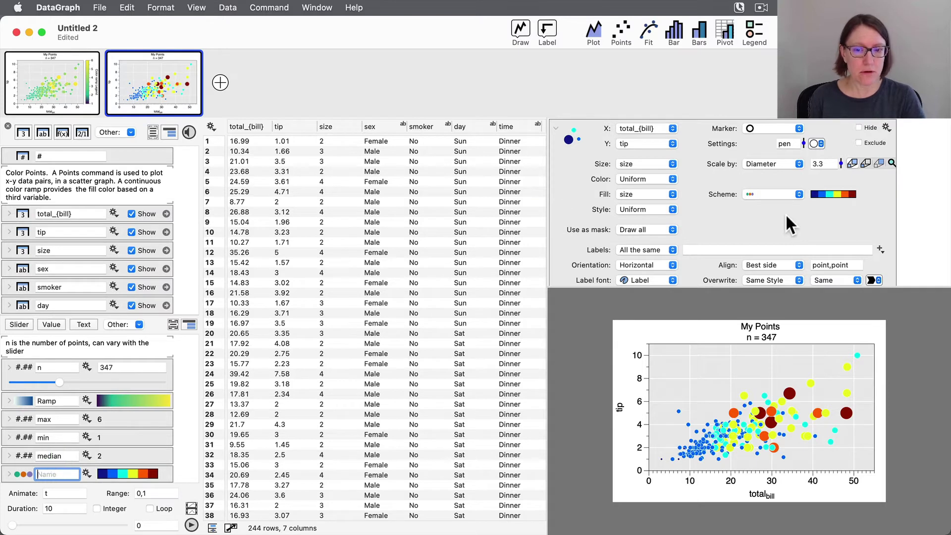
Step: Enlarge the variables area and expand the new color scheme to review its value entries and its entry options
left_click(20, 471)
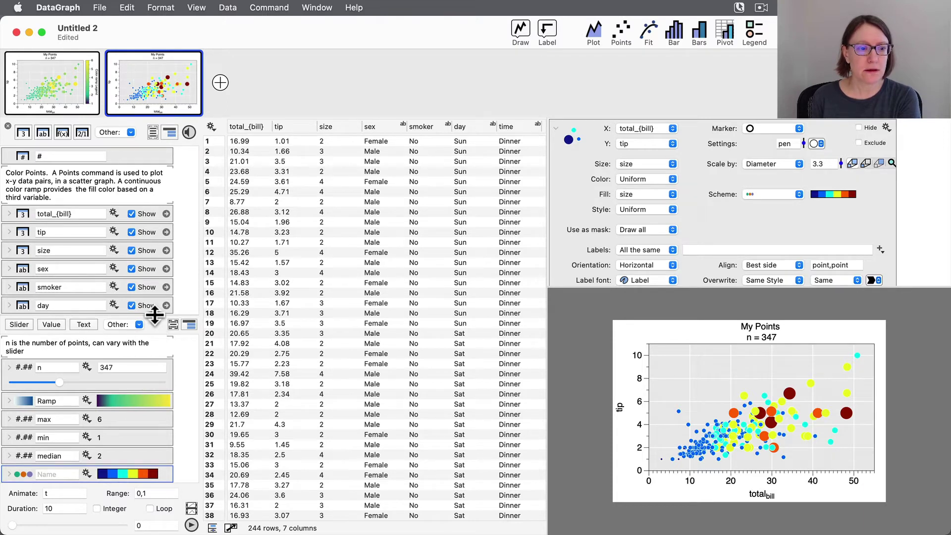
left_click_drag(154, 315, 145, 209)
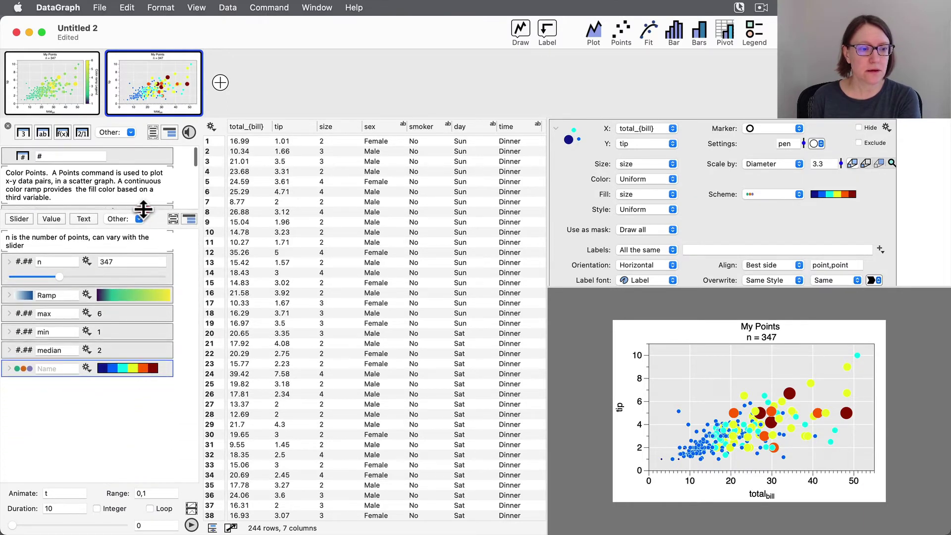
left_click(8, 369)
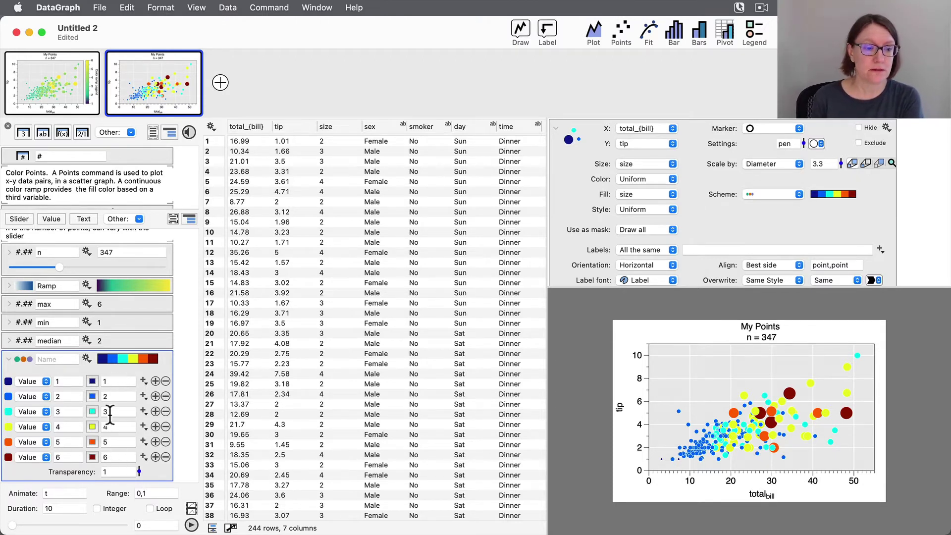
left_click(86, 358)
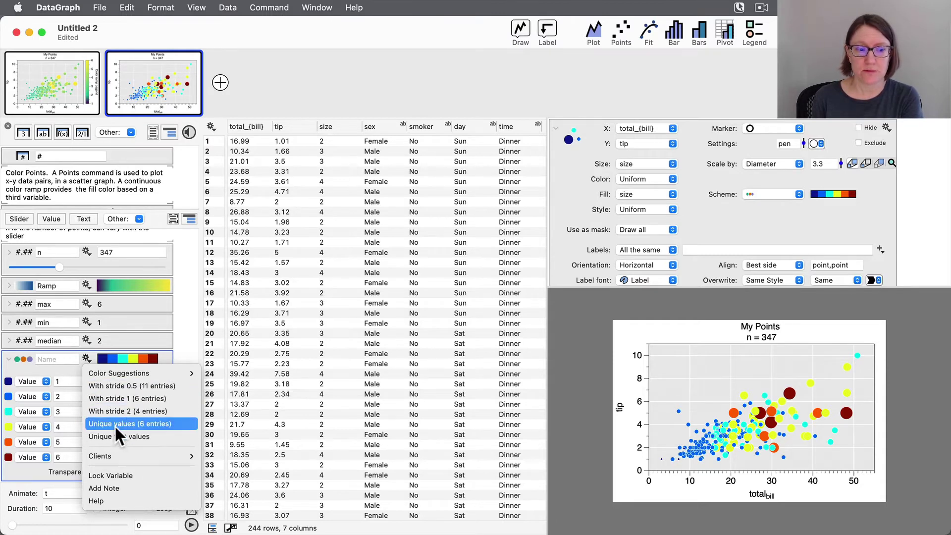
left_click(72, 364)
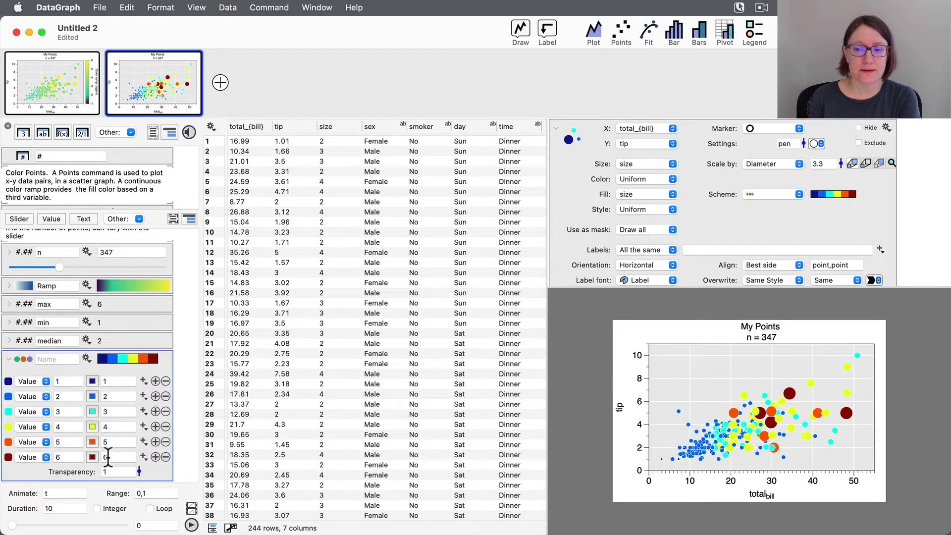
Step: Try the Purples color suggestion on the new scheme and compare the result with the seaborn plot in Safari
left_click(85, 356)
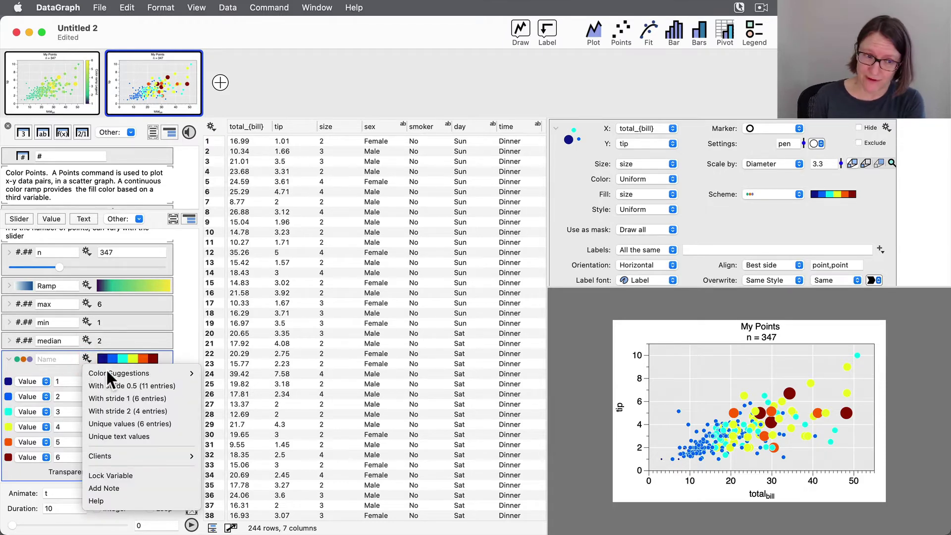
mouse_move(112, 373)
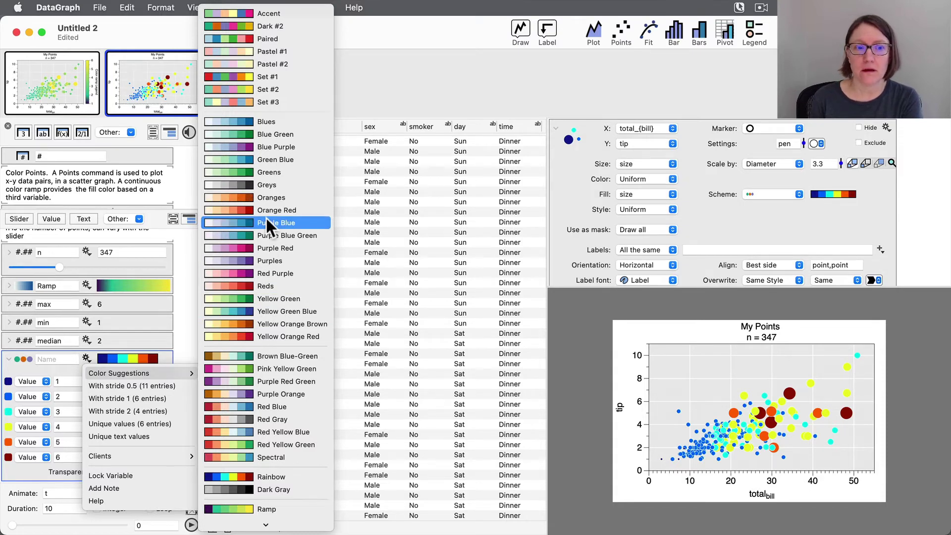
left_click(257, 261)
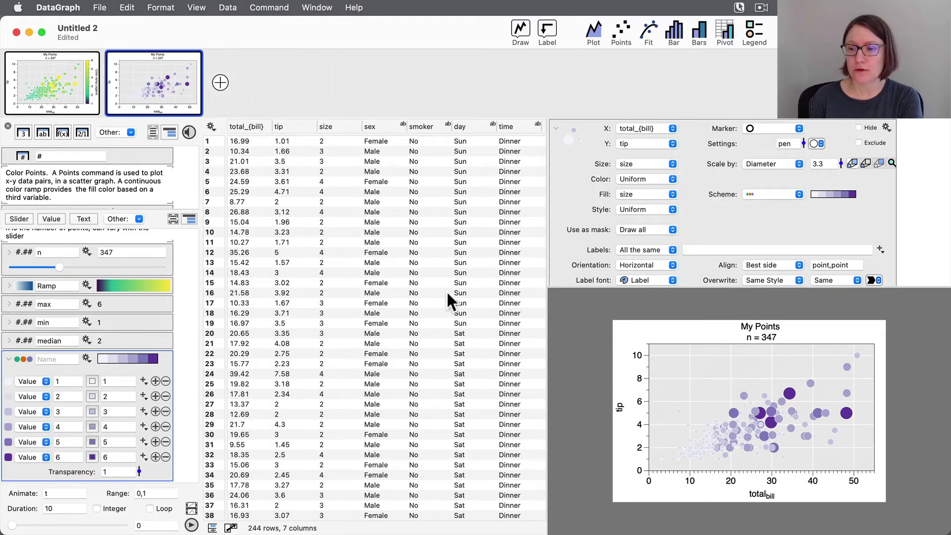
key("ctrl+Right")
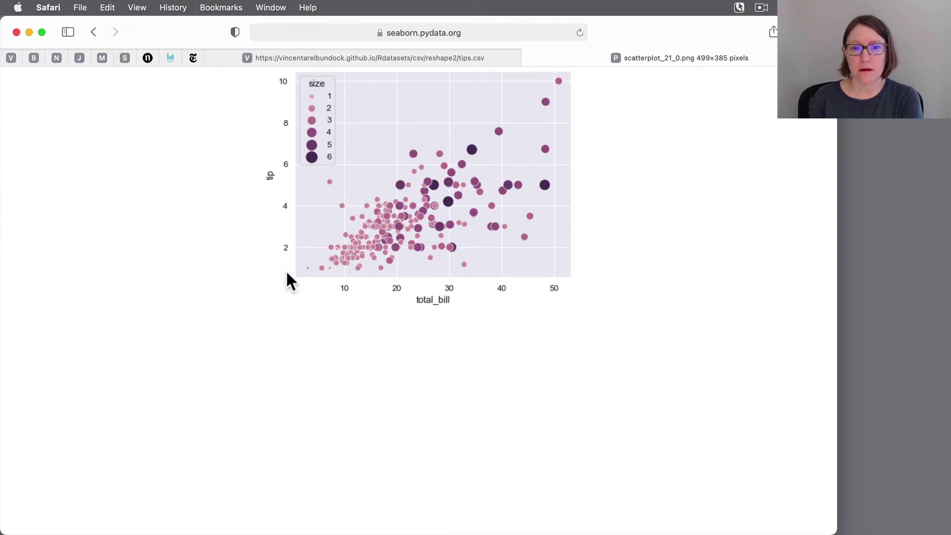
key("ctrl+Left")
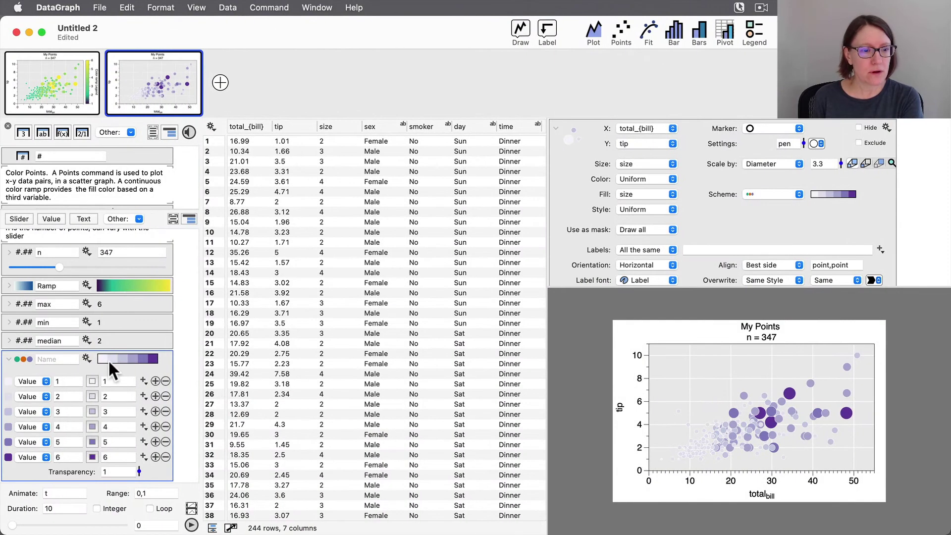
Step: Apply the Red Purple color suggestion to the new color scheme
left_click(86, 355)
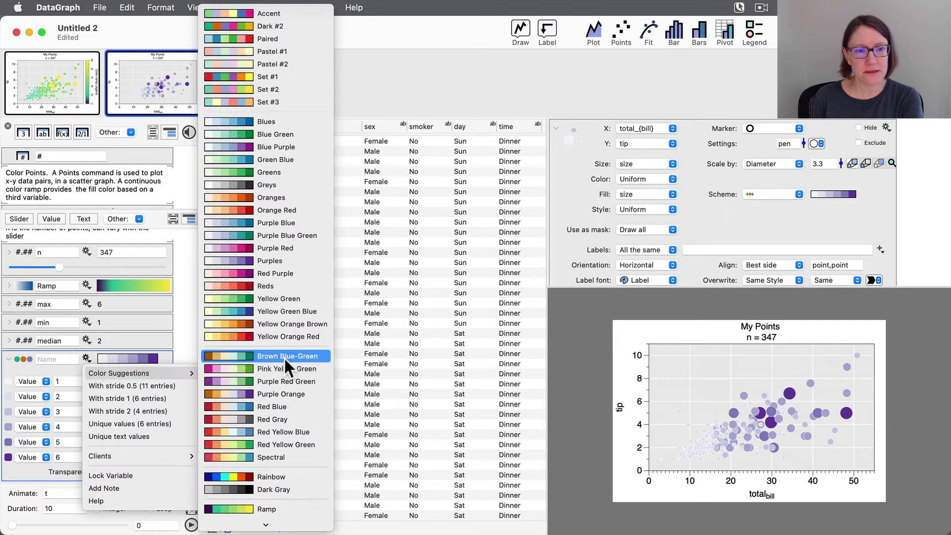
left_click(284, 273)
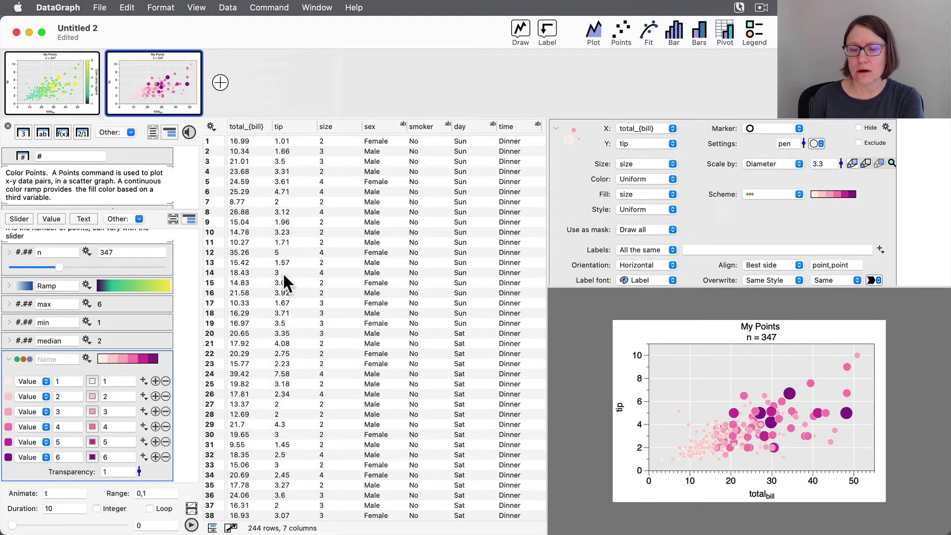
Step: Try the Blue Purple color suggestion on the new color scheme and compare the result with the seaborn plot in Safari
left_click(85, 356)
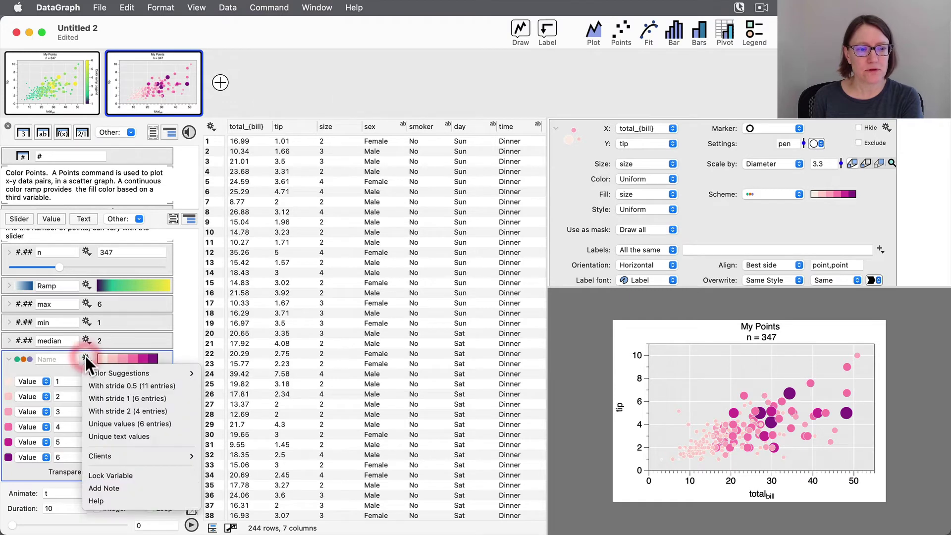
mouse_move(94, 370)
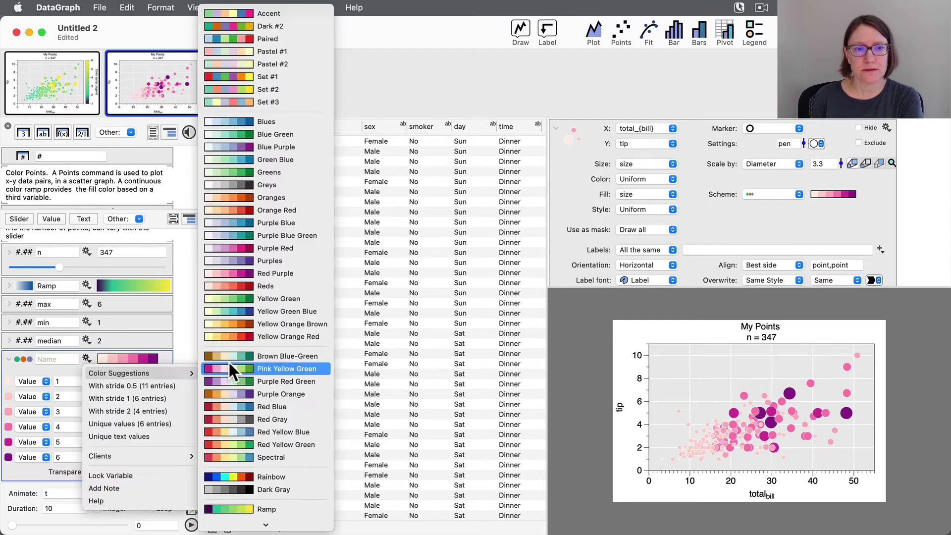
left_click(235, 146)
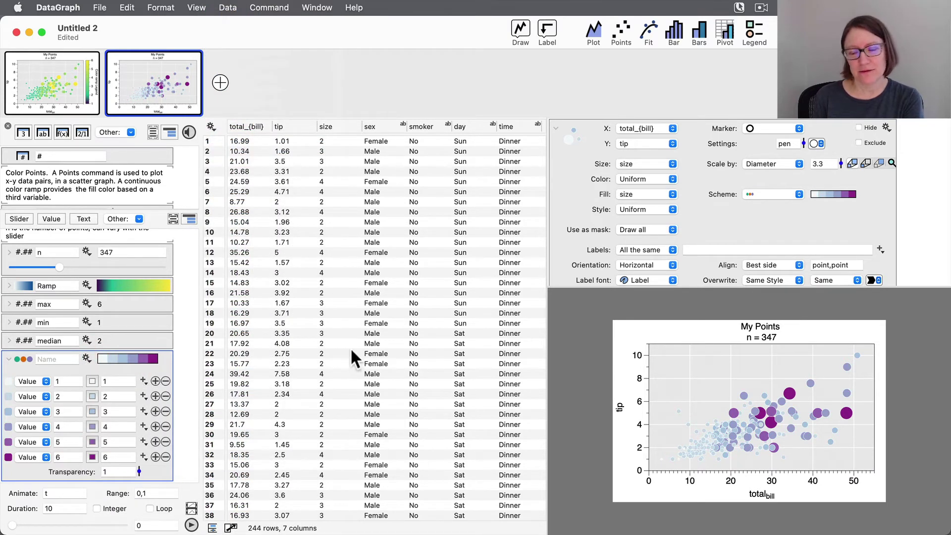
key("super+Tab")
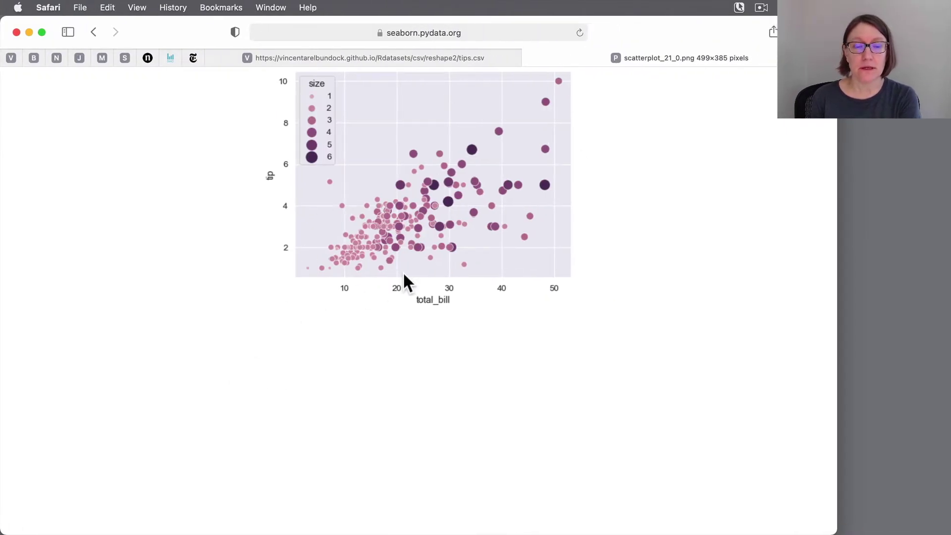
key("super+Tab")
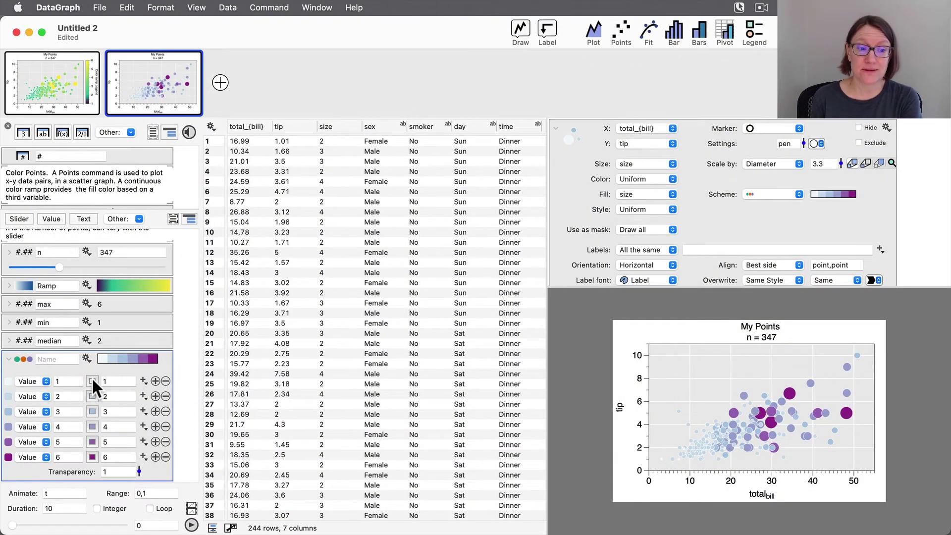
Step: Set the color of scheme value 1 by sampling the size 1 marker in the seaborn plot's legend in Safari
left_click(91, 376)
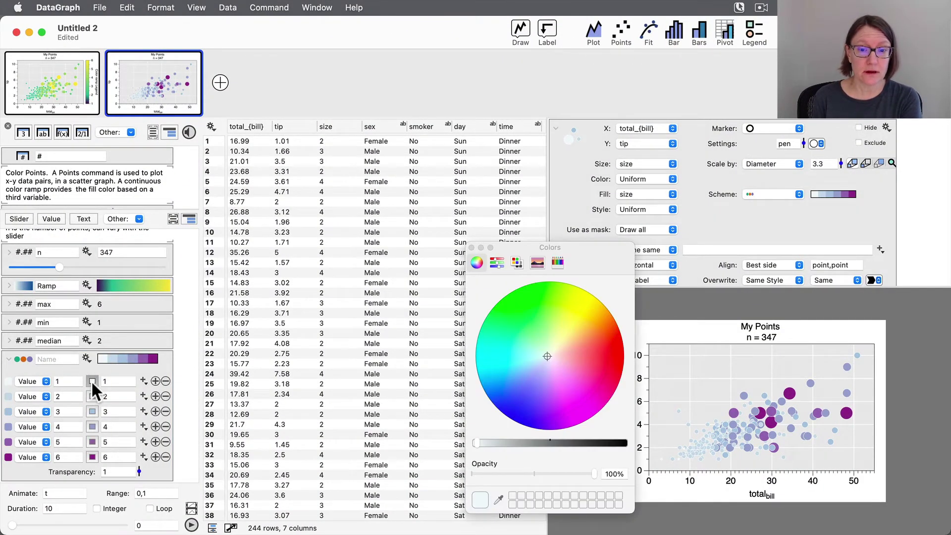
left_click_drag(596, 249, 561, 184)
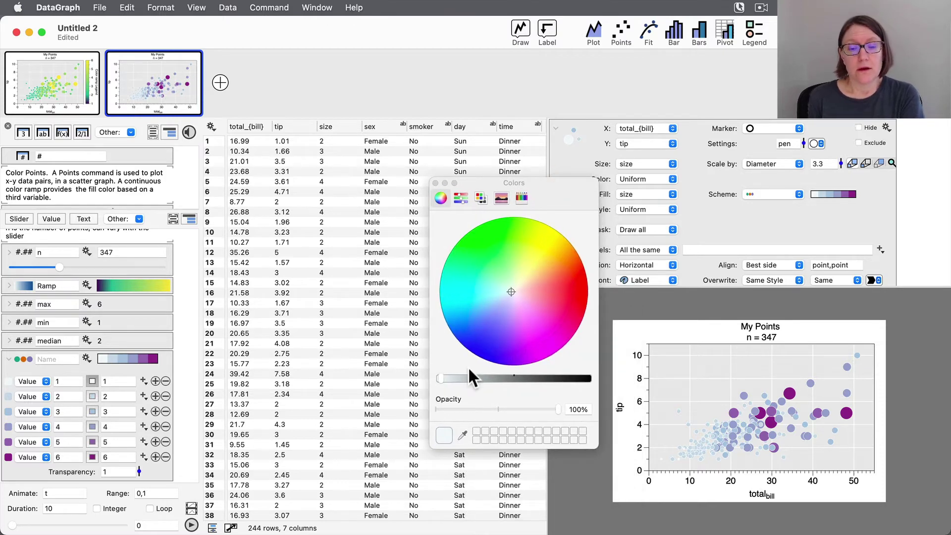
left_click(461, 434)
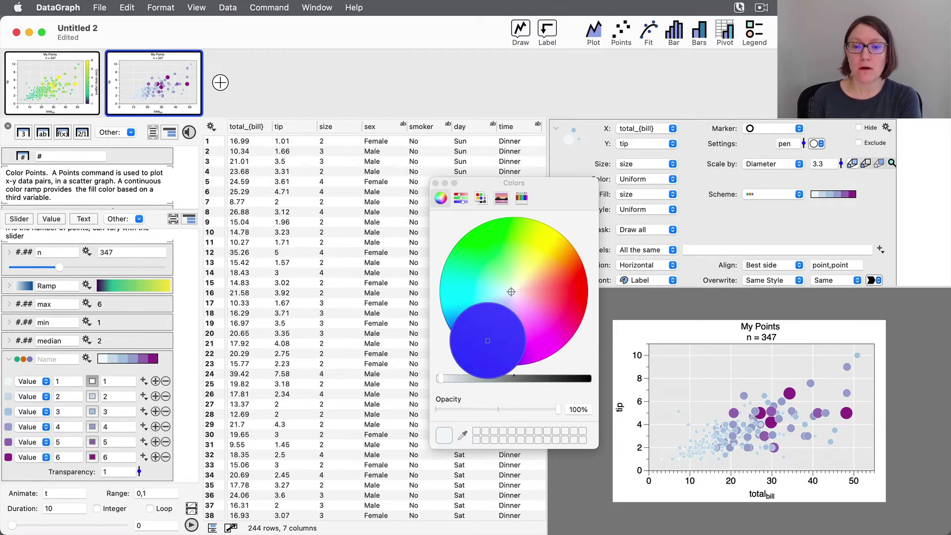
key("super+Tab")
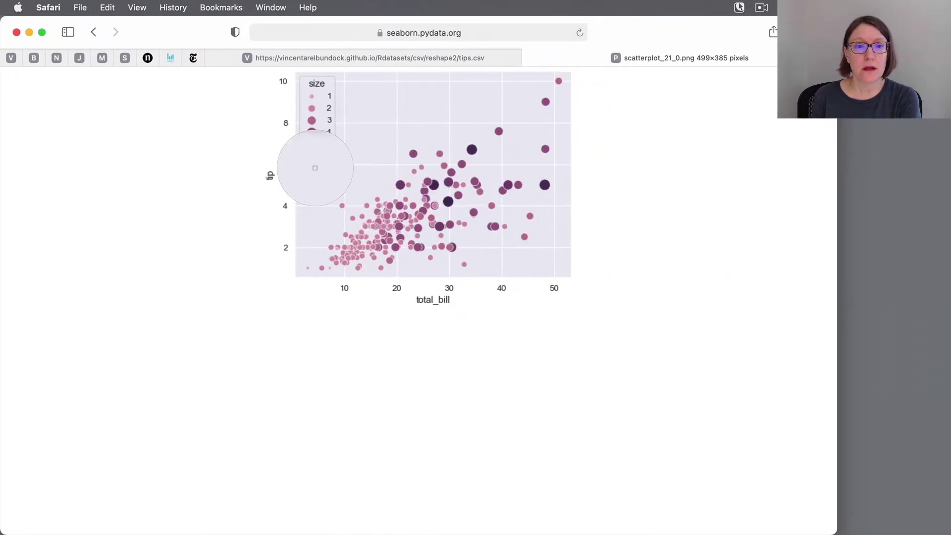
left_click(312, 96)
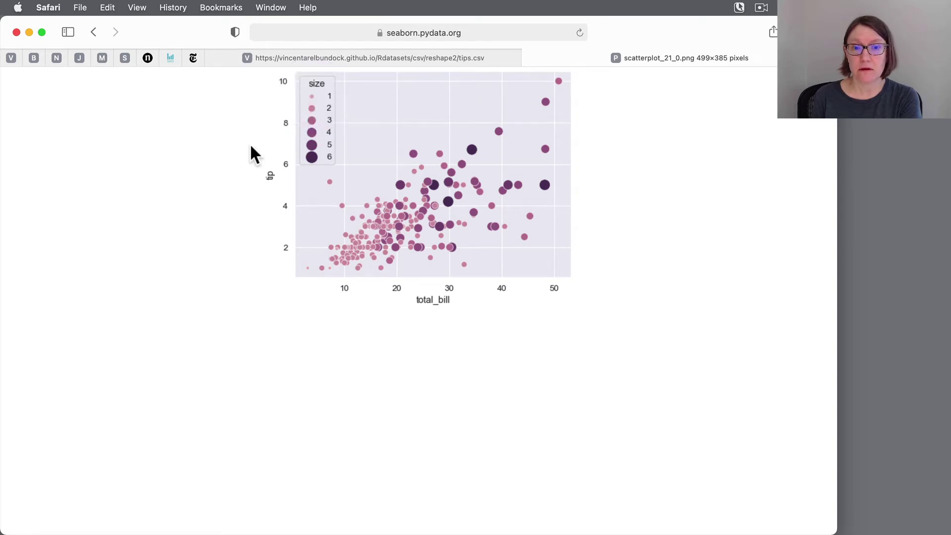
key("super+Tab")
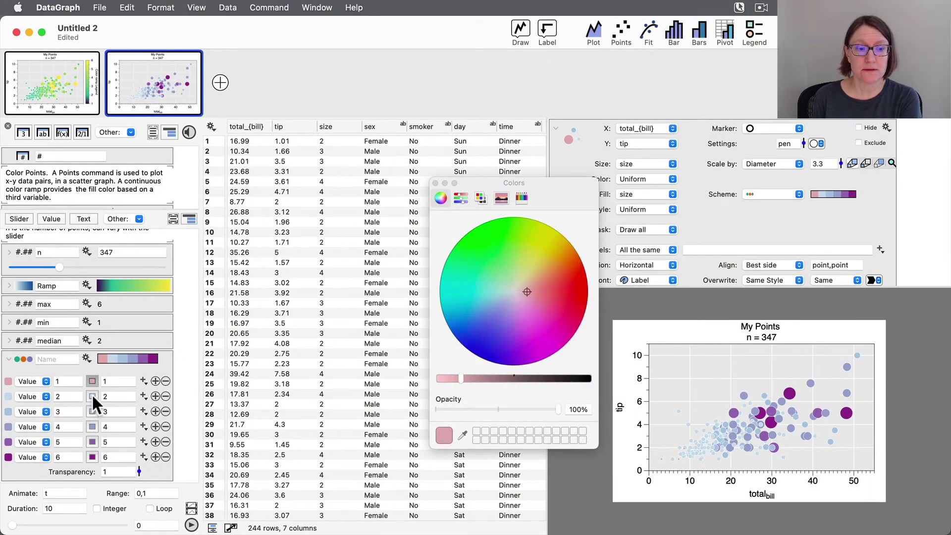
Step: Set the color of scheme value 2 by sampling the size 2 marker in the seaborn legend in Safari
left_click(92, 396)
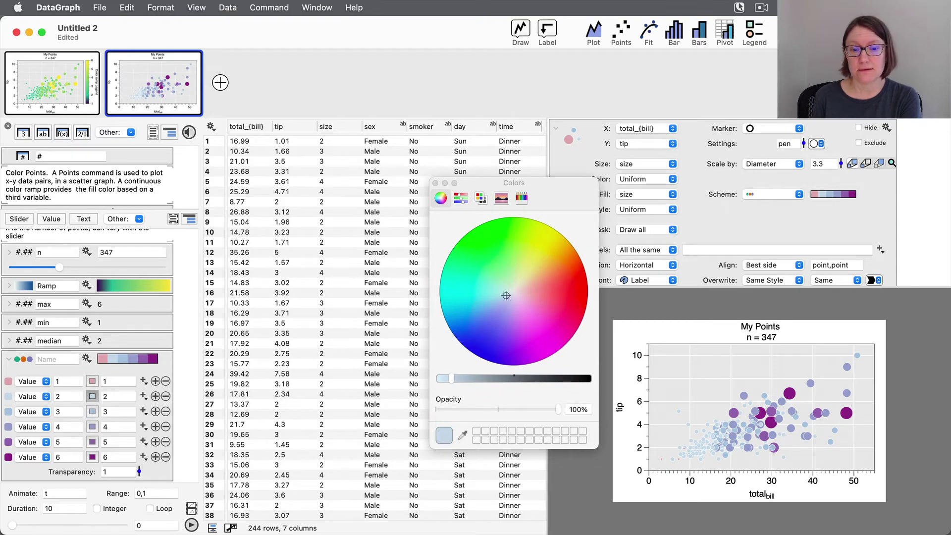
left_click(462, 435)
key("super+Tab")
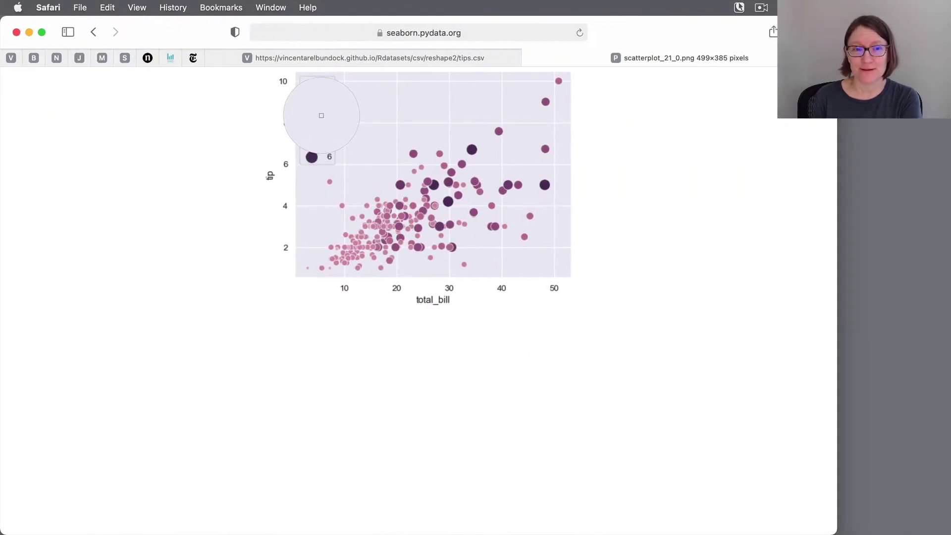
left_click(311, 106)
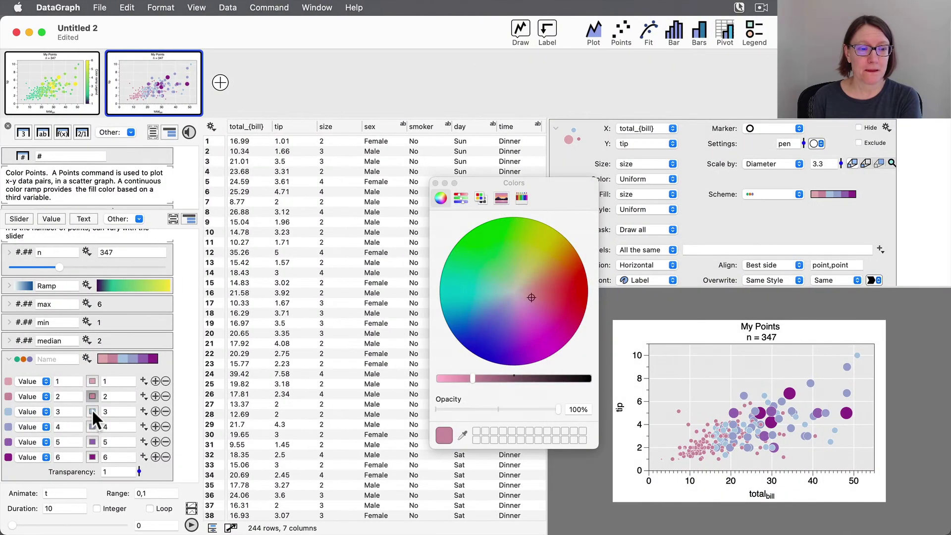
Step: Set the colors of scheme values 3 to 6 by sampling the matching size markers in the seaborn legend in Safari
left_click(92, 411)
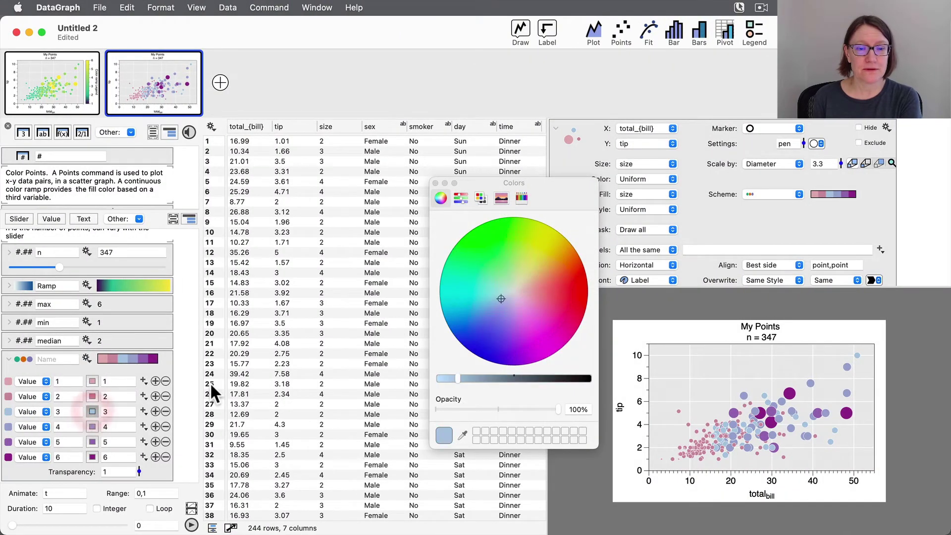
key("super+Tab")
key("super+Tab")
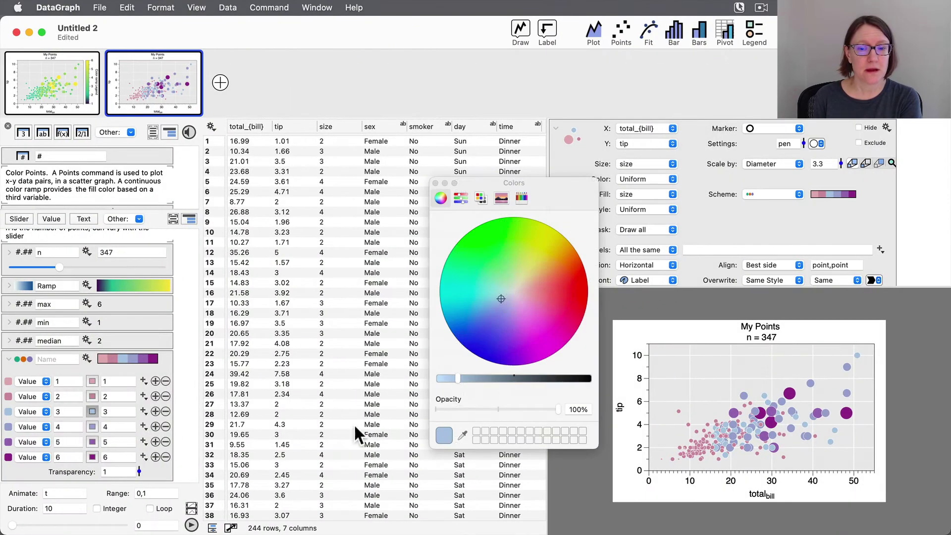
left_click(463, 435)
key("super+Tab")
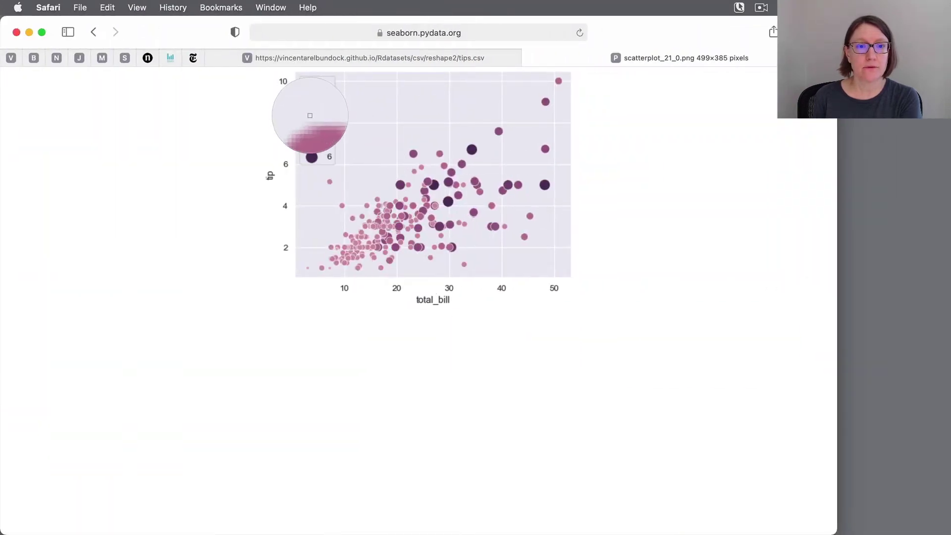
left_click(311, 120)
key("super+Tab")
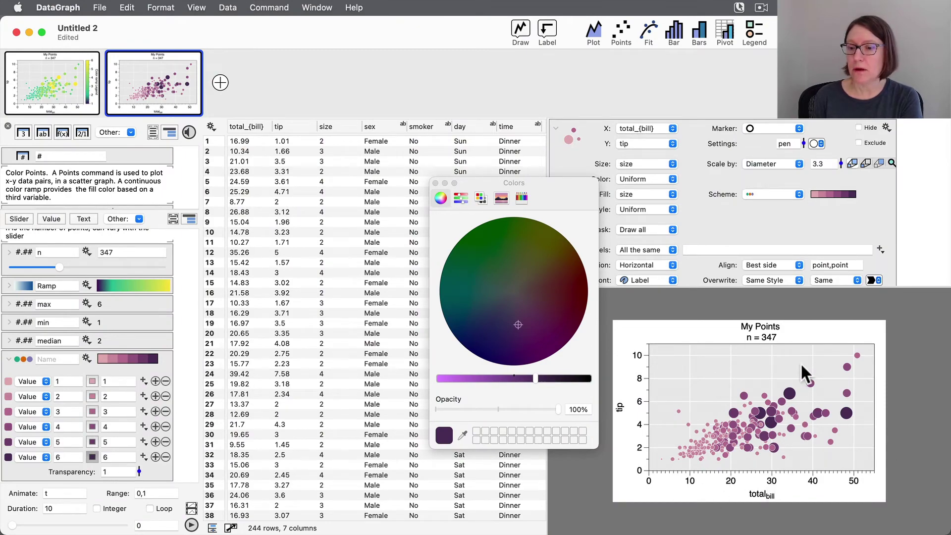
Step: Compare the recolored graph with the seaborn plot in Safari, and close the color picker in DataGraph
key("super+Tab")
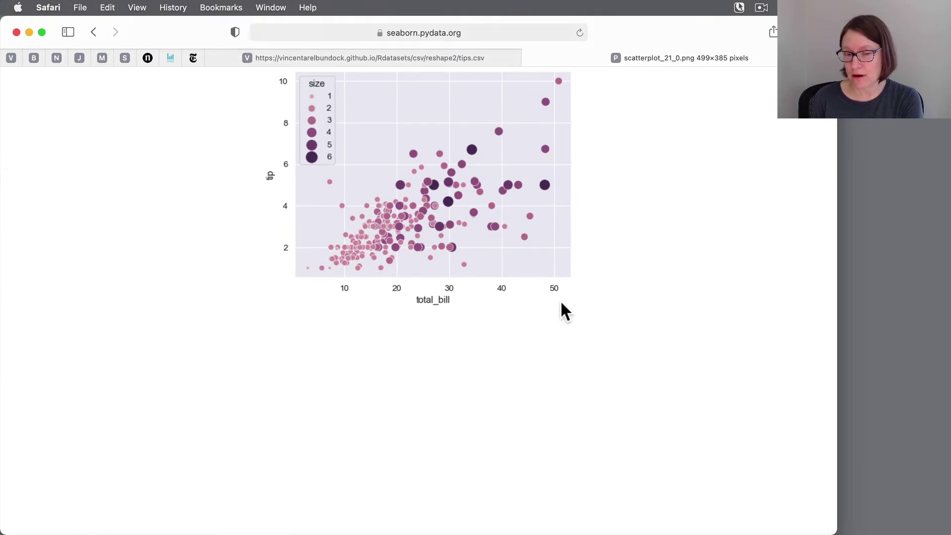
key("super+Tab")
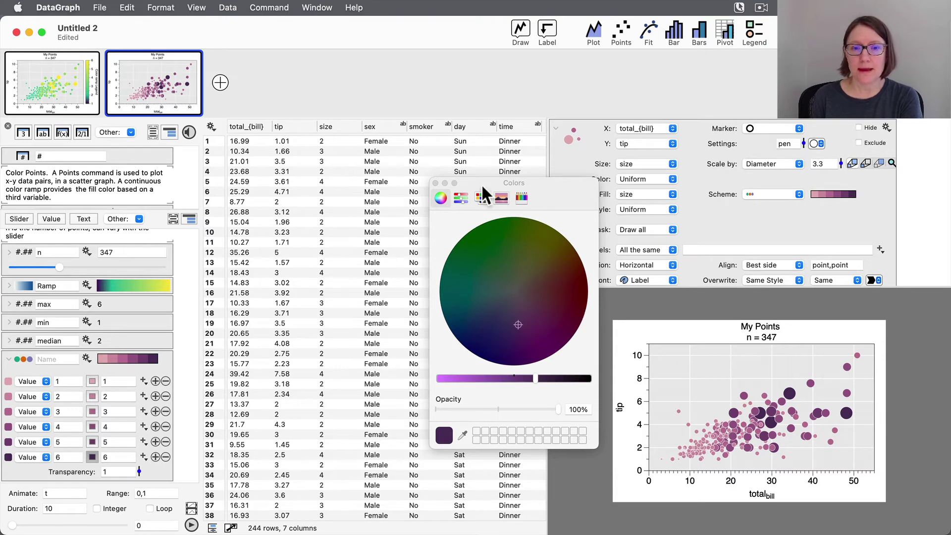
left_click(436, 183)
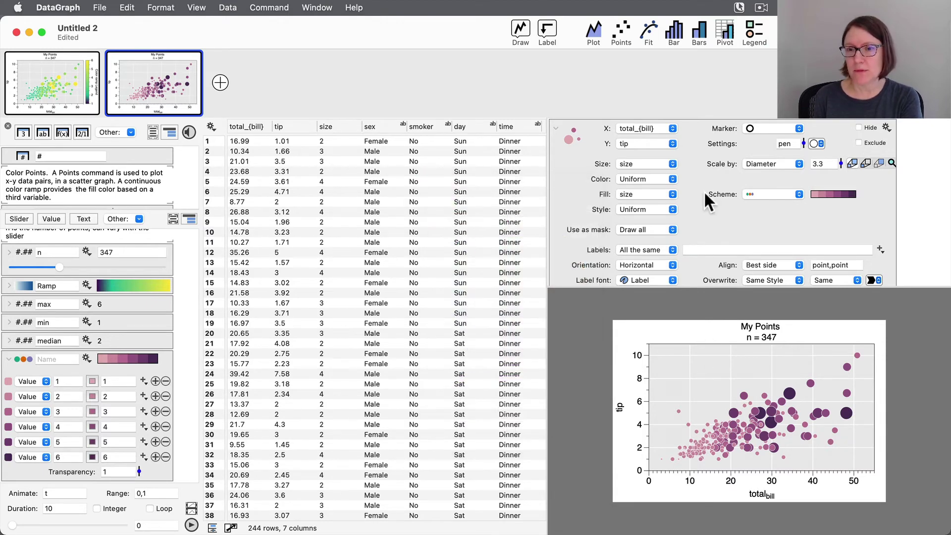
Step: Set the graph's axis background color by sampling the seaborn plot's background in Safari, and close the color picker
scroll(703, 191, "up", 5)
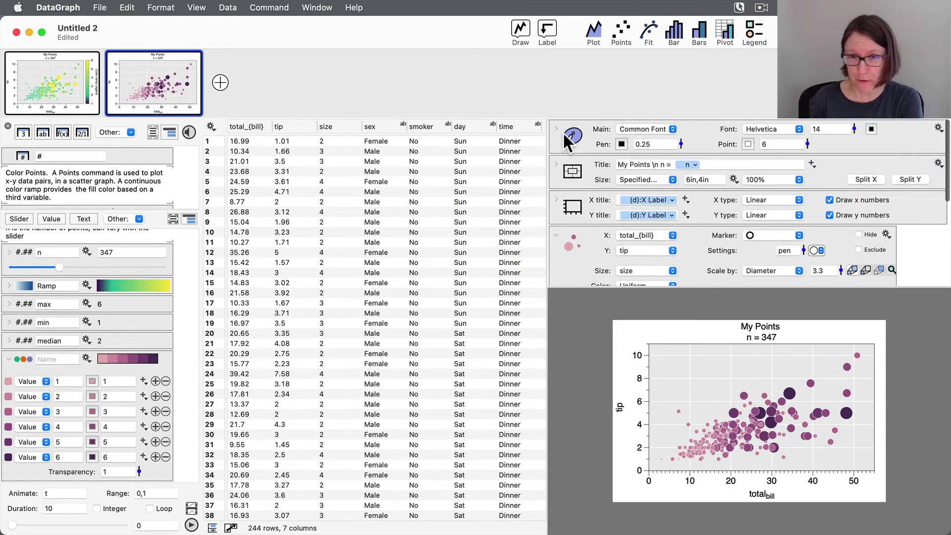
left_click(557, 166)
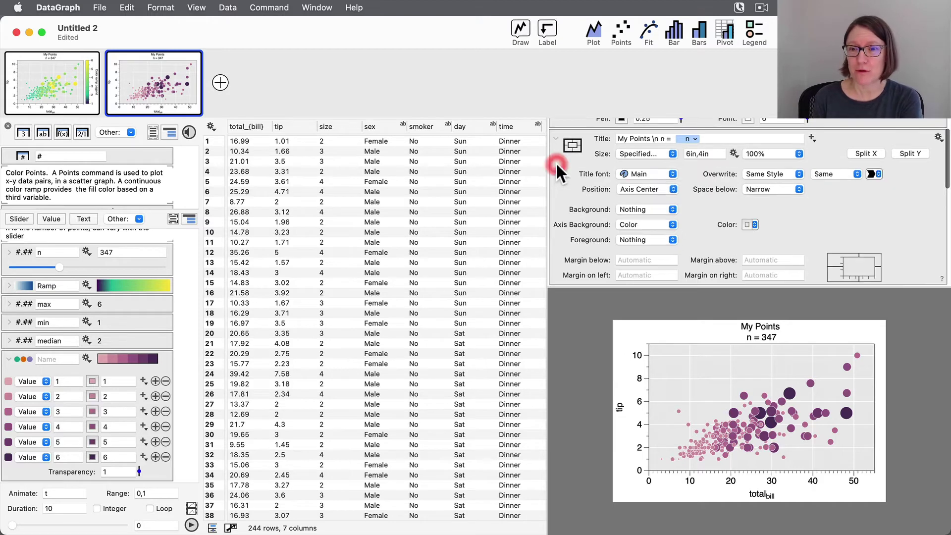
left_click(747, 224)
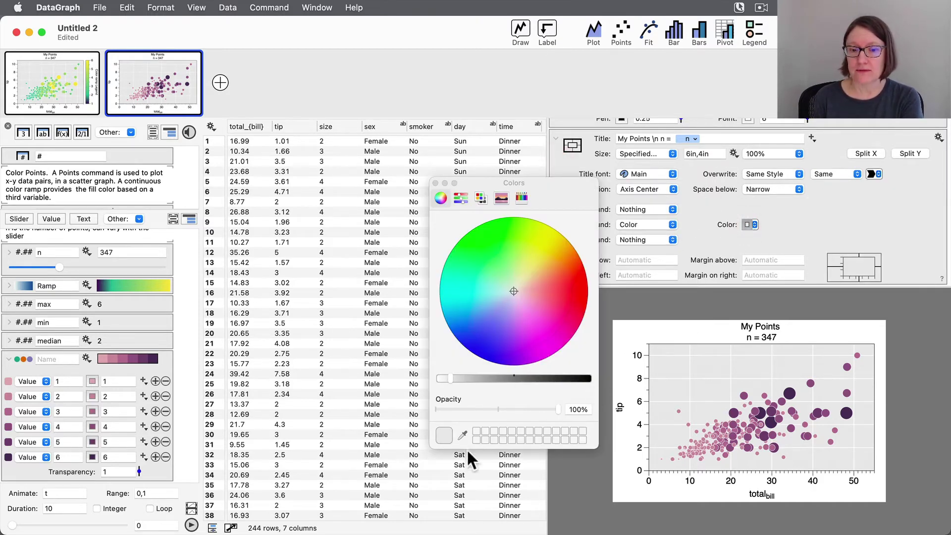
left_click(462, 435)
key("ctrl+Right")
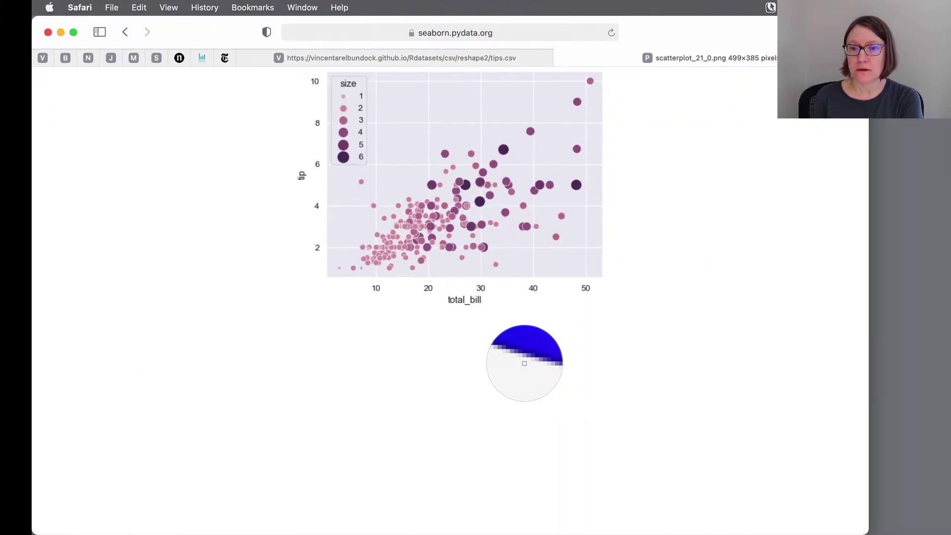
left_click(414, 103)
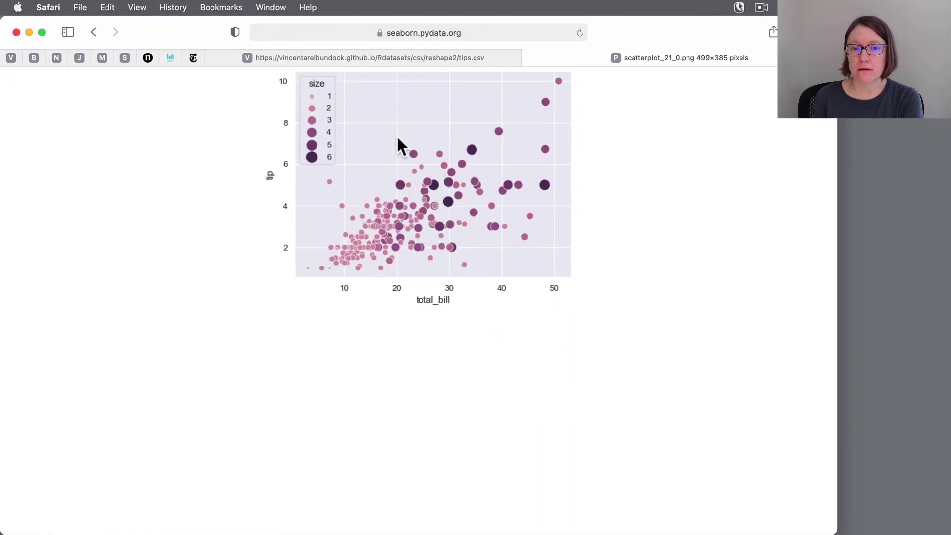
key("ctrl+Left")
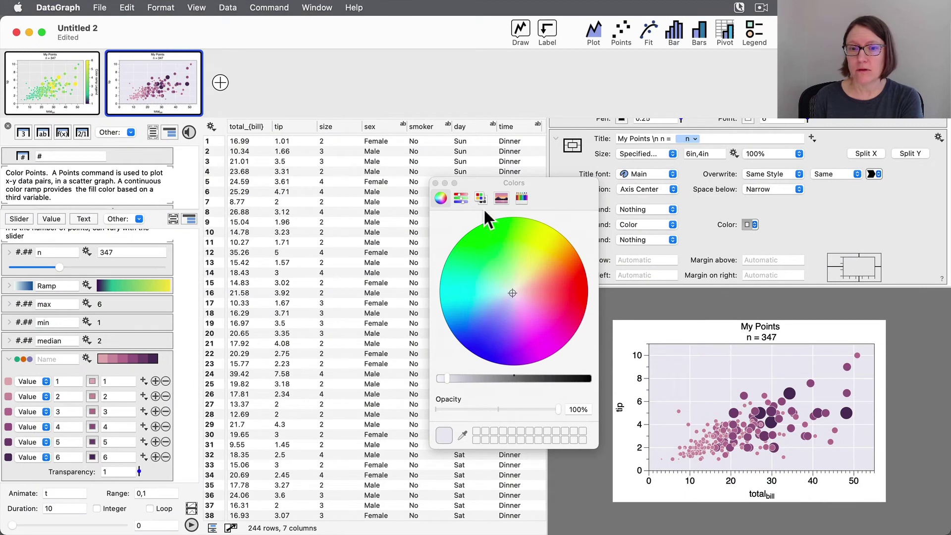
left_click(435, 183)
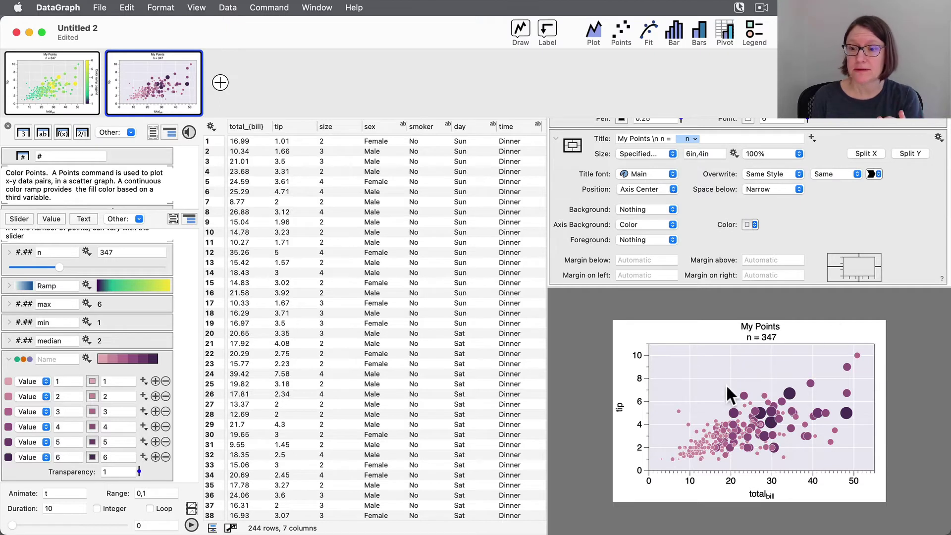
Step: Try the Axis Box box style on the graph
right_click(677, 377)
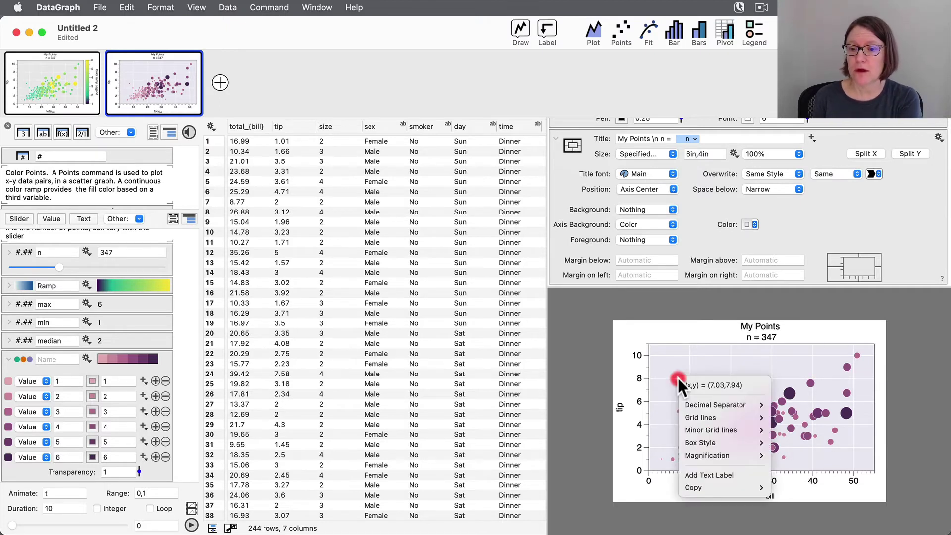
mouse_move(717, 443)
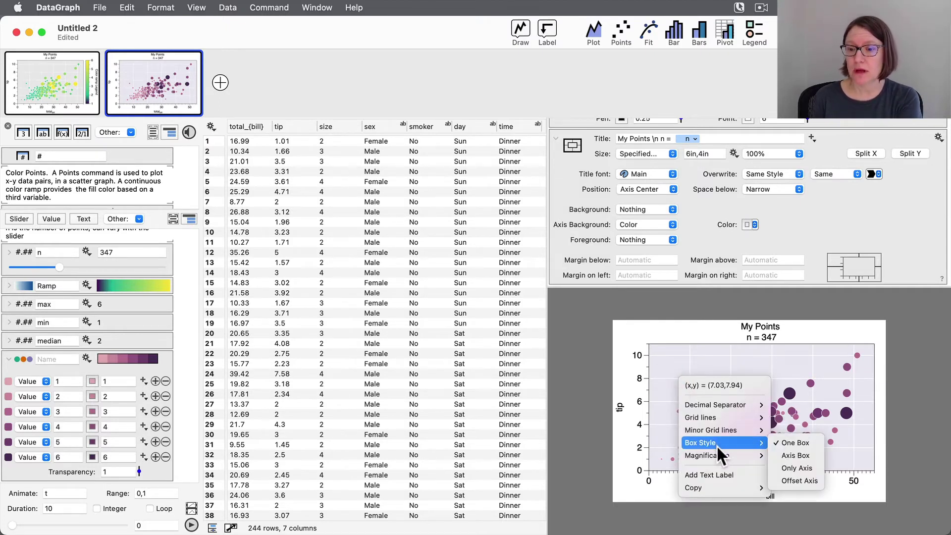
left_click(805, 456)
Step: Set the graph's box style to Only Axis and compare it with the seaborn plot in Safari
right_click(692, 388)
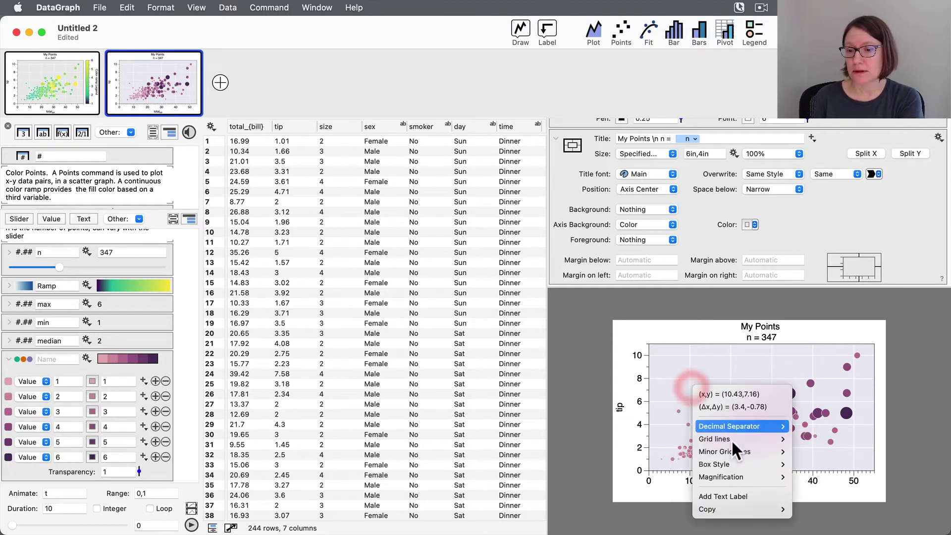
mouse_move(737, 464)
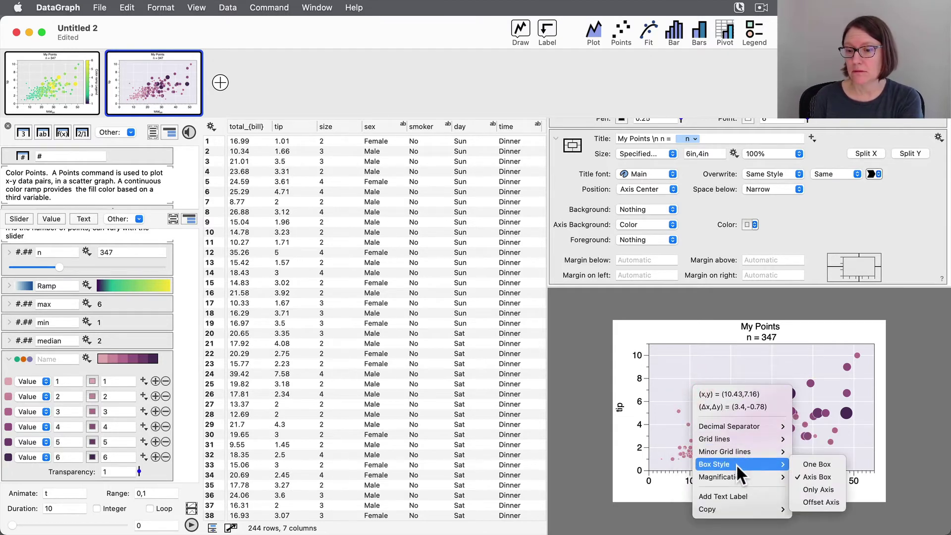
left_click(809, 489)
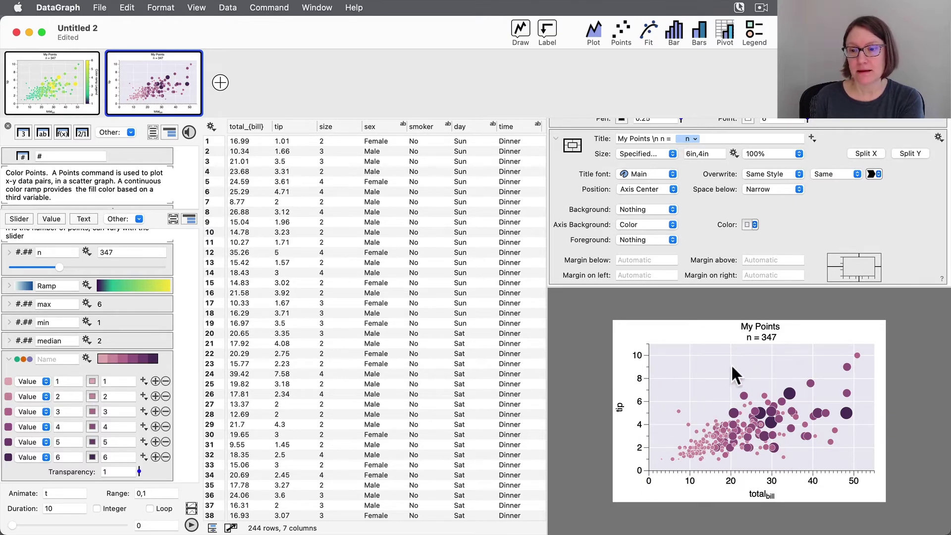
key("ctrl+Right")
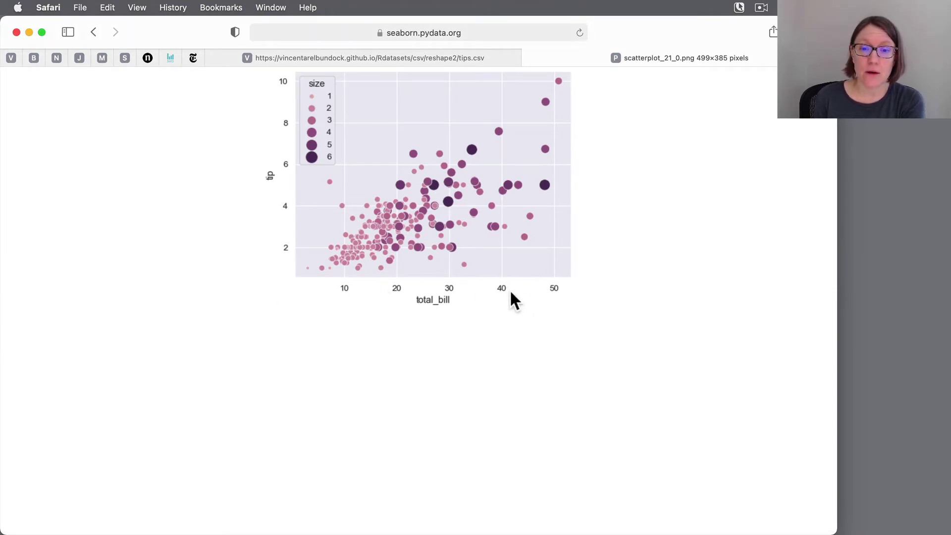
key("ctrl+Left")
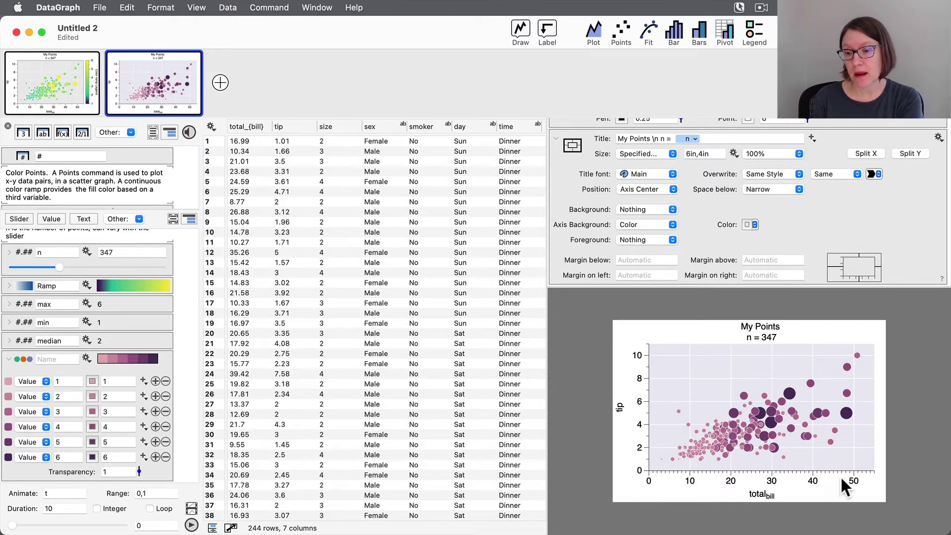
Step: Set the graph's main pen color to Snow, and collapse the canvas and points settings
scroll(663, 194, "up", 3)
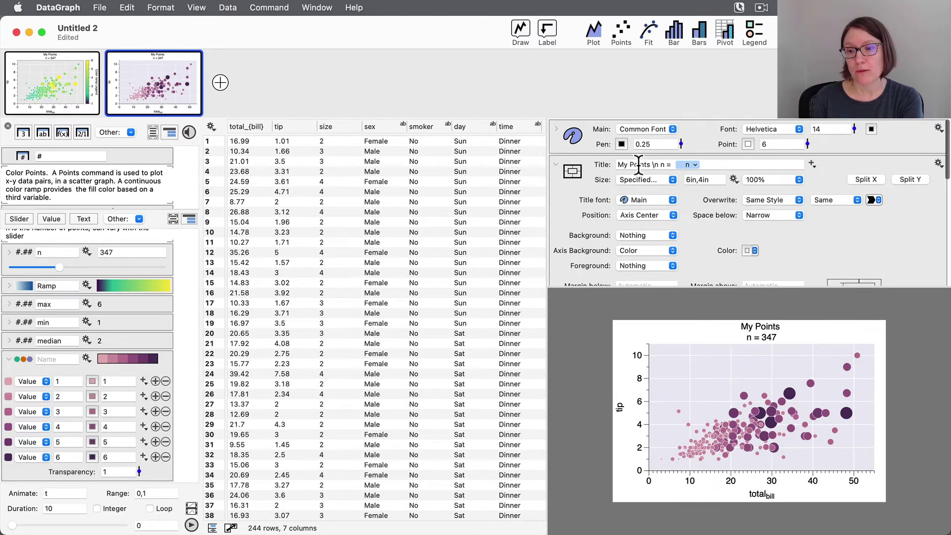
left_click(622, 143)
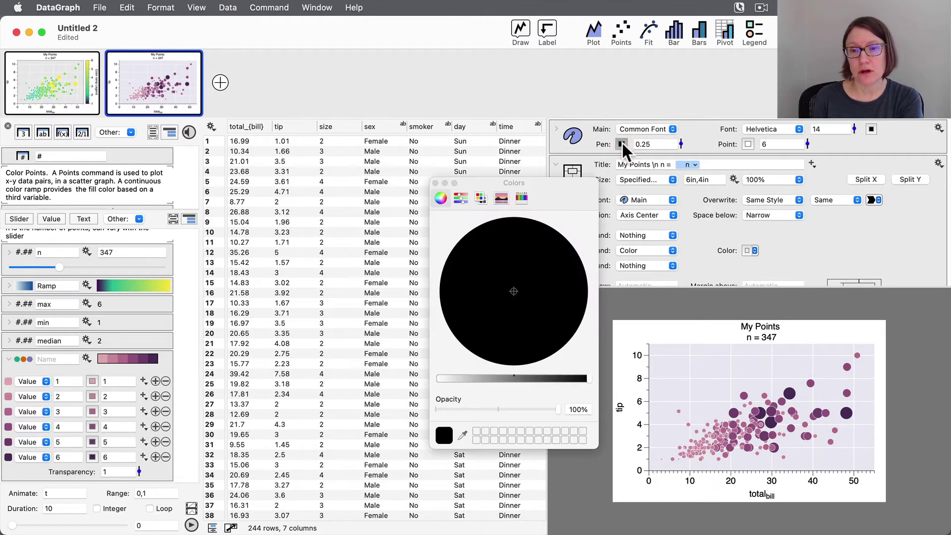
left_click(522, 198)
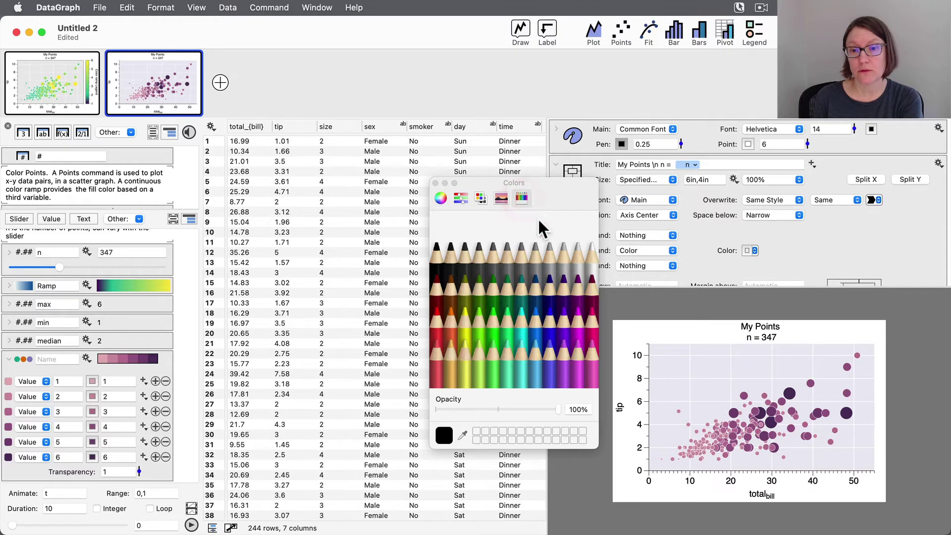
left_click(592, 261)
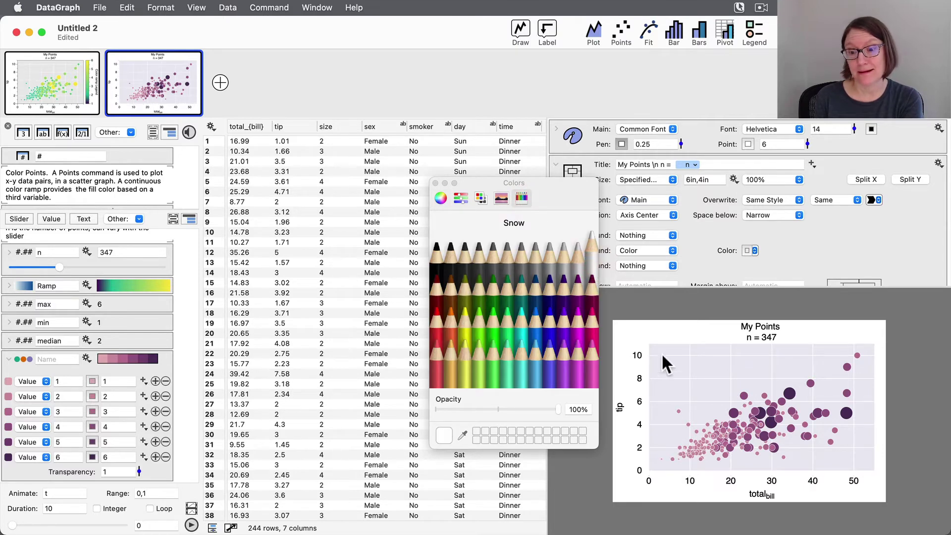
left_click(435, 183)
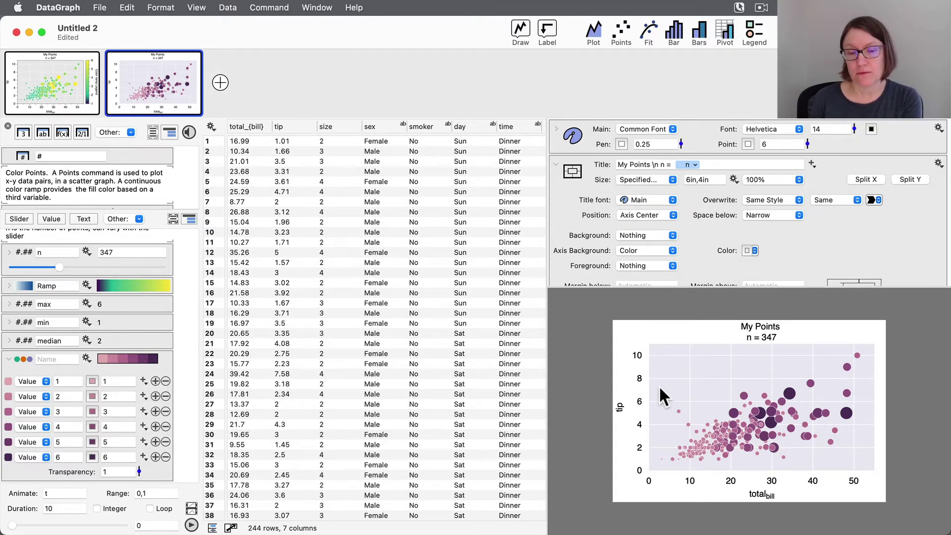
left_click(556, 165)
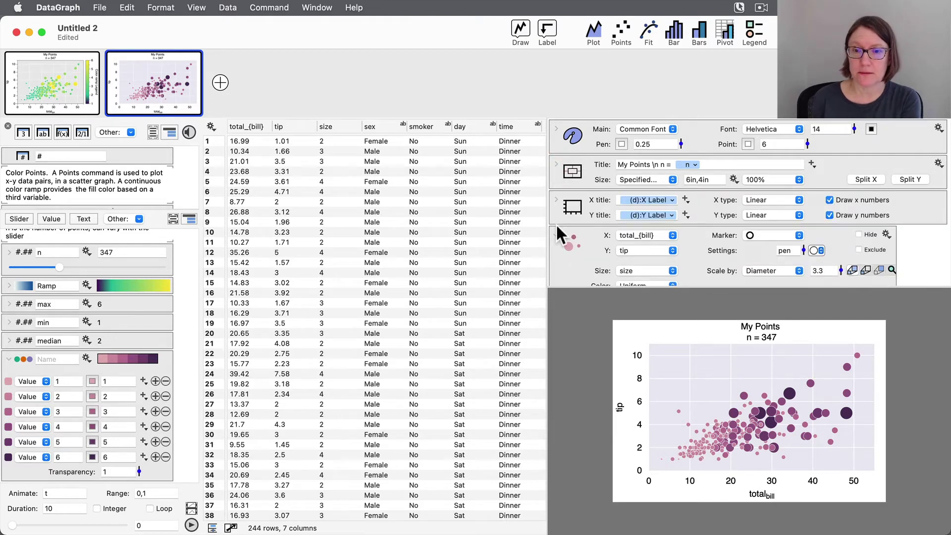
left_click(556, 234)
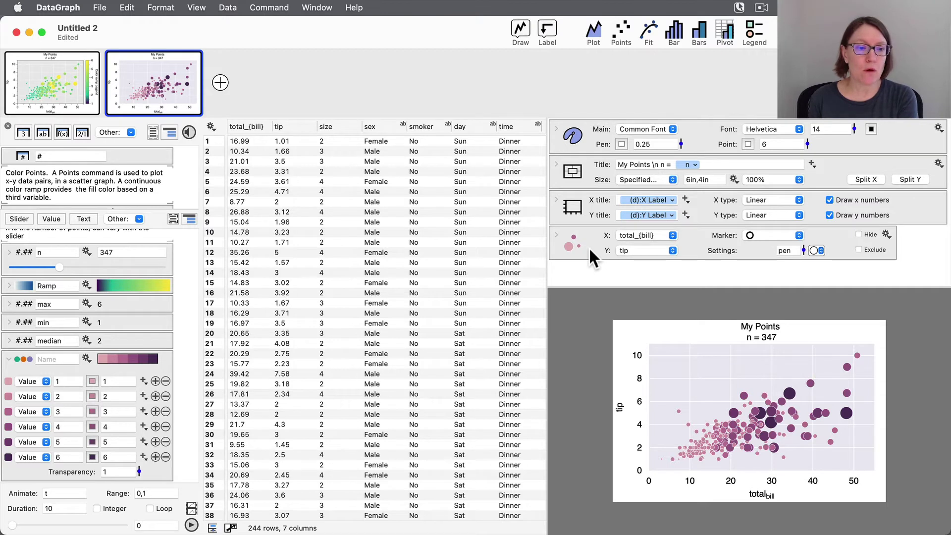
Step: Name the size color scheme variable Color and collapse its settings
left_click(57, 359)
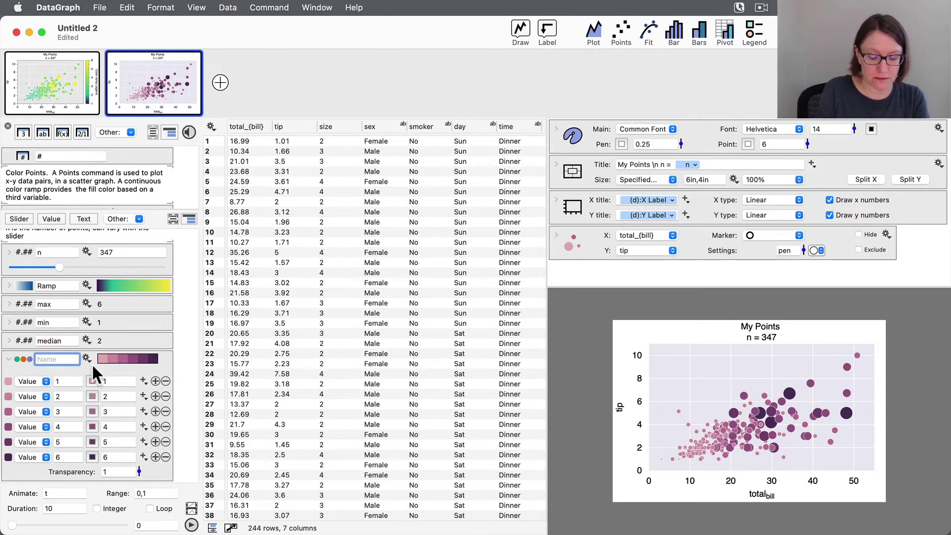
type("Color")
key("Return")
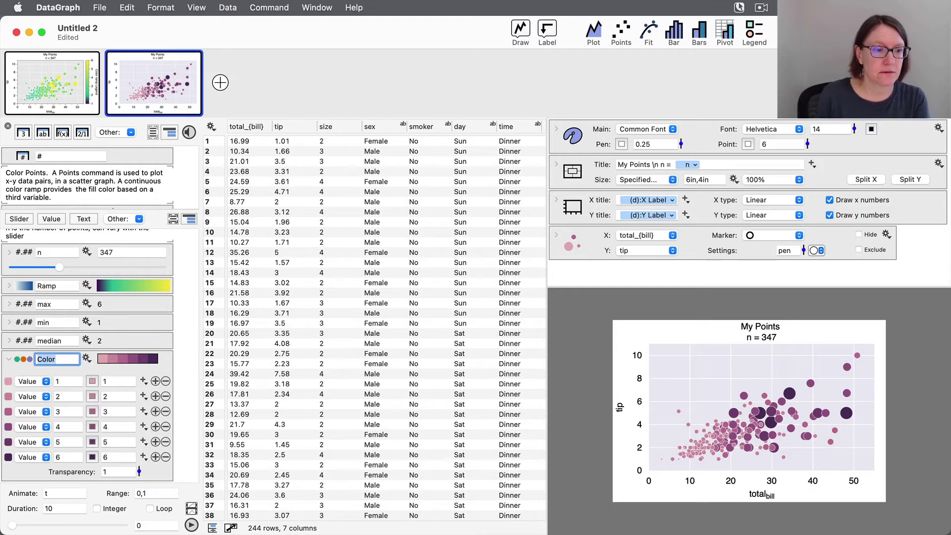
left_click(9, 360)
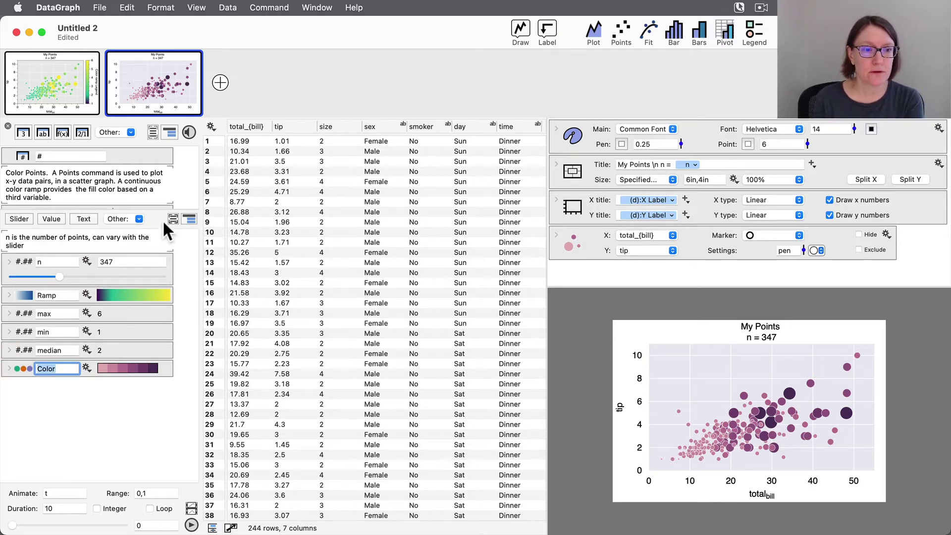
Step: Enlarge the column list, add an empty number column and move it to the end of the data table, after time
left_click_drag(157, 211, 158, 296)
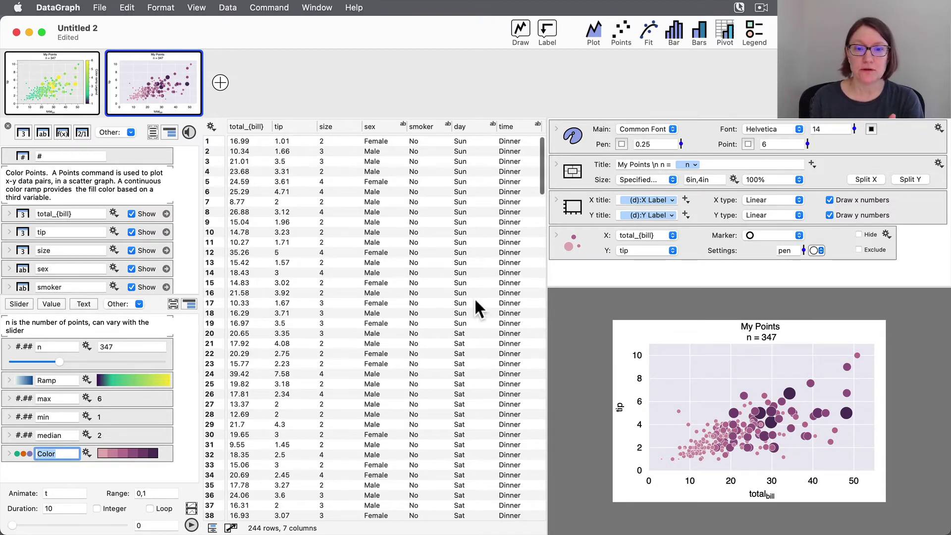
left_click(336, 125)
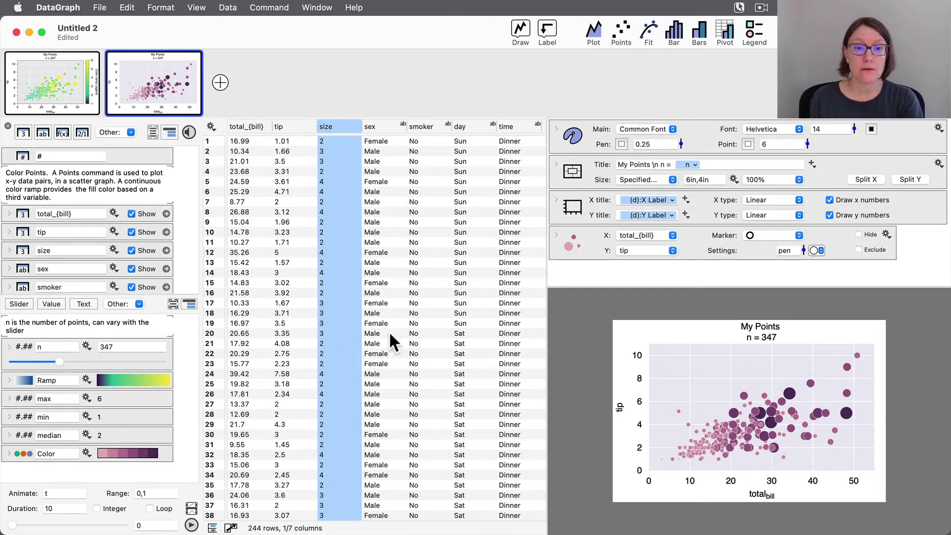
scroll(119, 244, "down", 2)
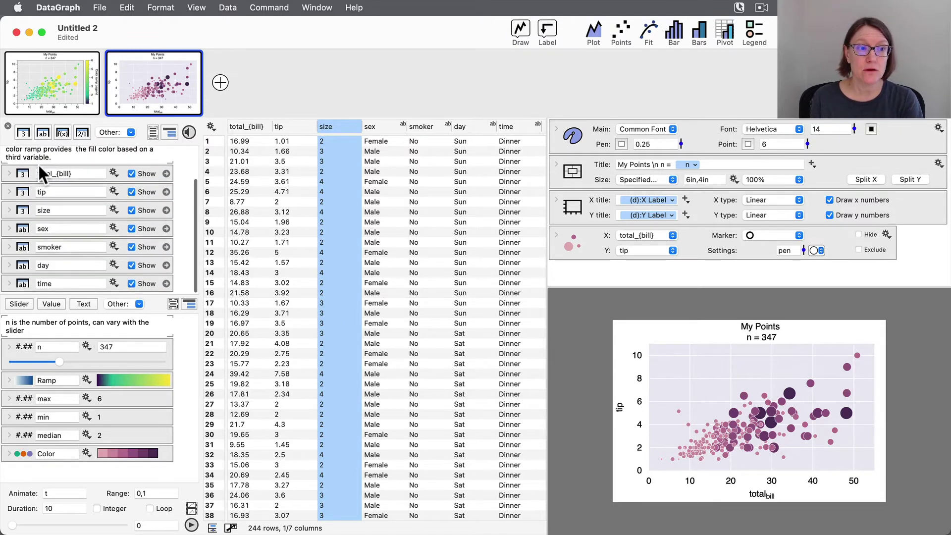
left_click(22, 132)
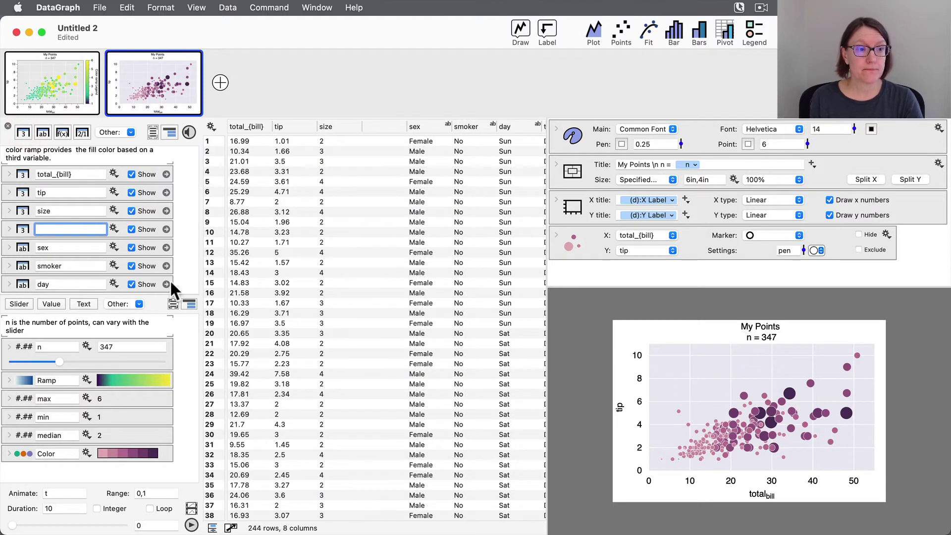
left_click(389, 126)
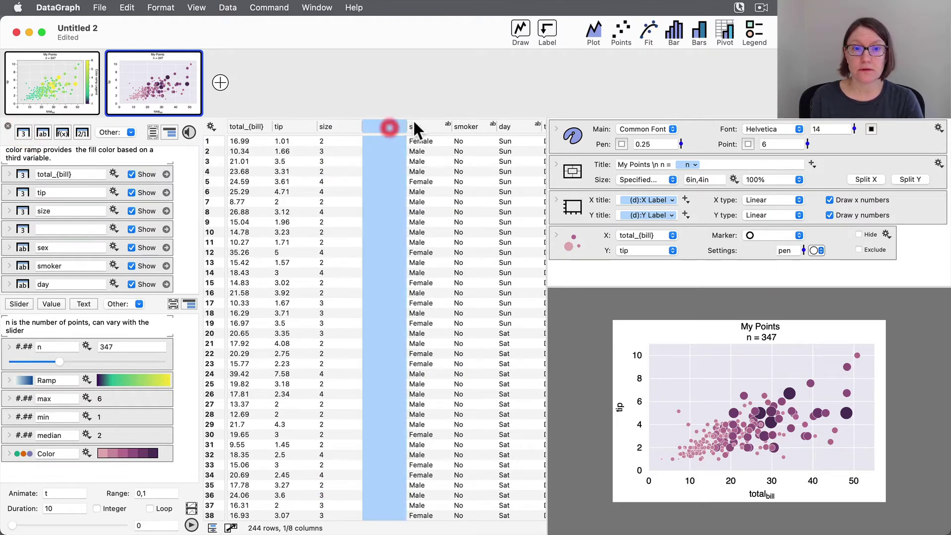
mouse_move(383, 127)
left_mouse_down()
mouse_move(561, 129)
mouse_move(542, 129)
left_mouse_up()
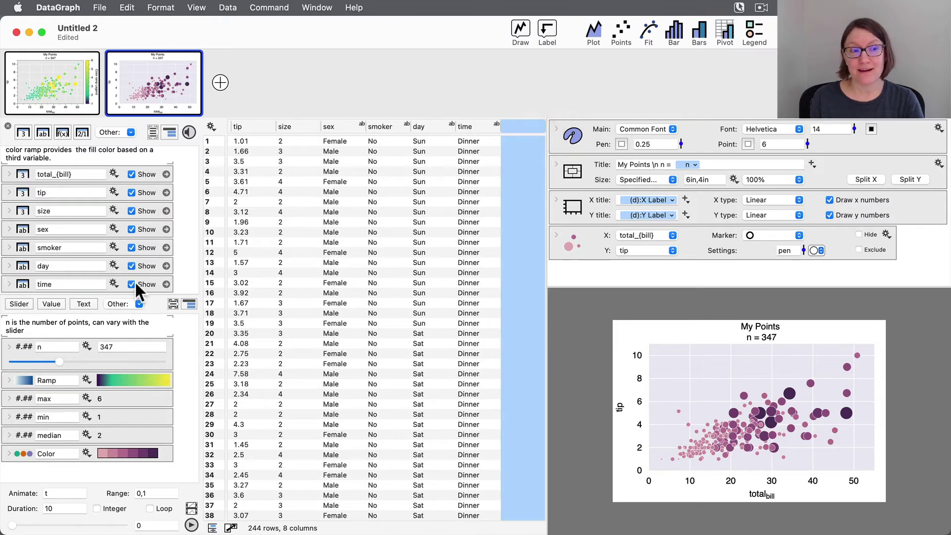
scroll(132, 237, "down", 2)
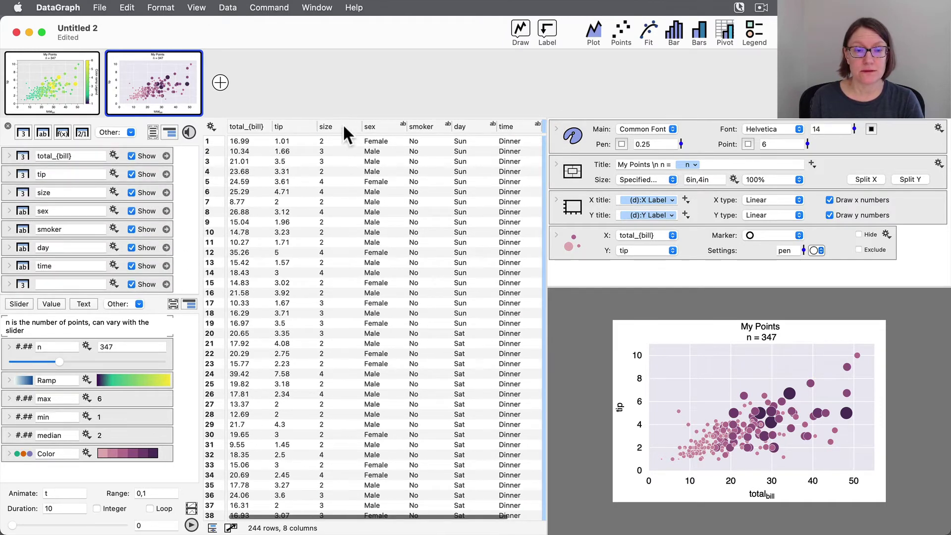
Step: Convert the size column to a text column
left_click(343, 125)
scroll(346, 257, "down", 10)
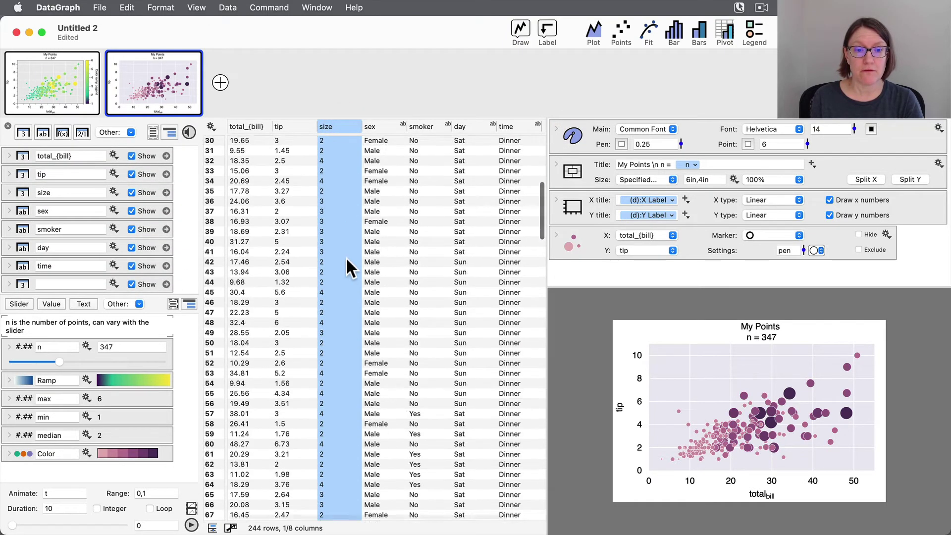
scroll(346, 198, "up", 10)
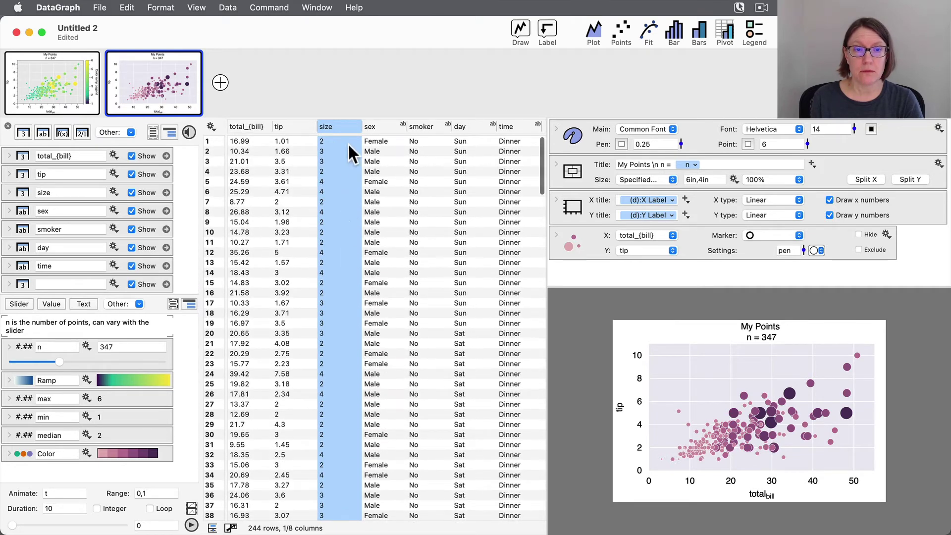
left_click(343, 125)
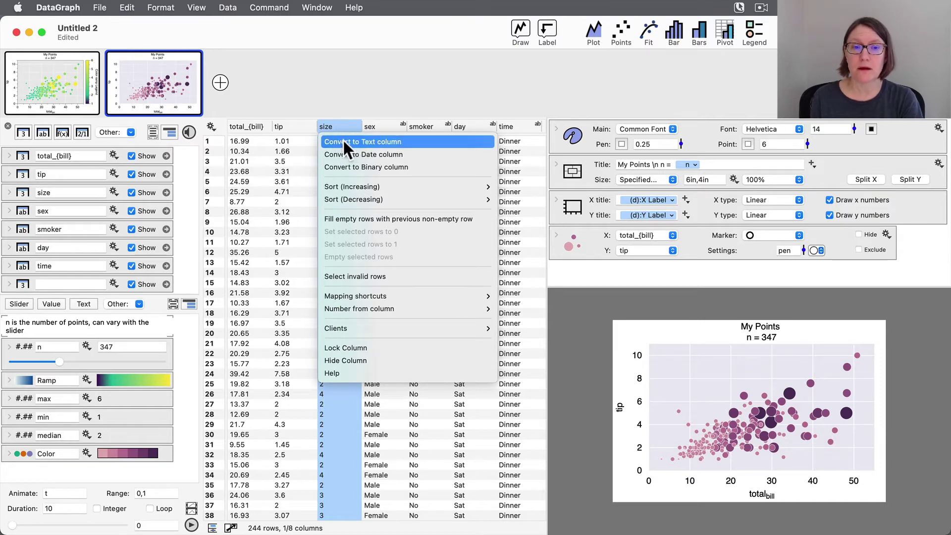
left_click(366, 141)
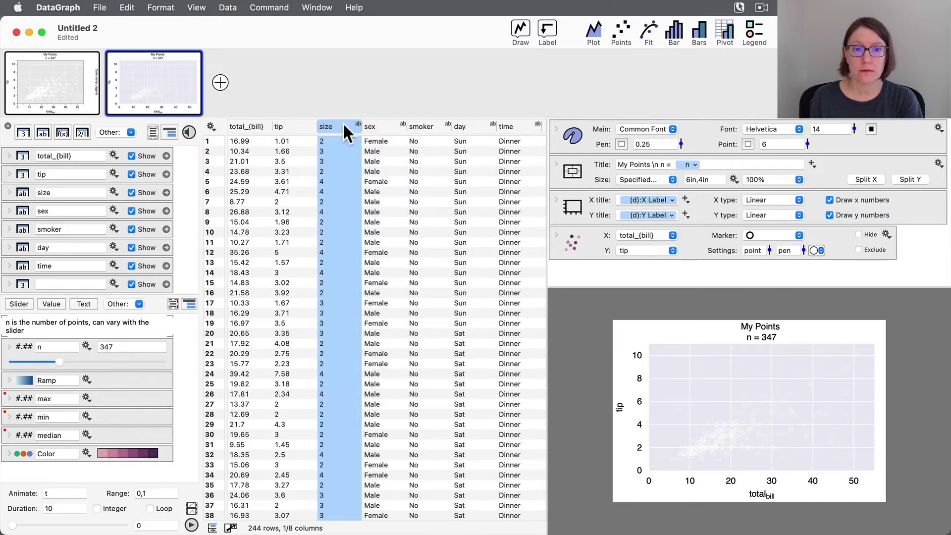
Step: Copy the size column's unique entries and convert the column back to a number column
left_click(342, 124)
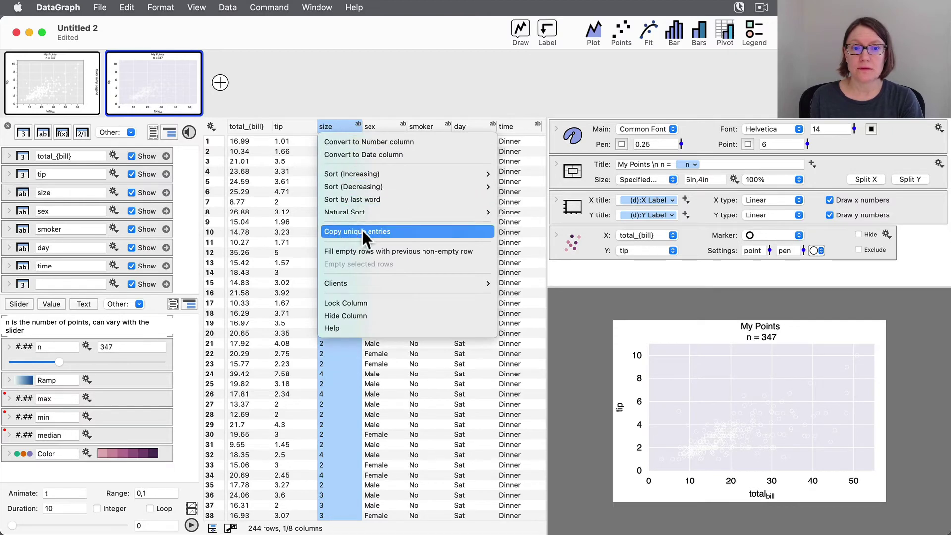
left_click(379, 233)
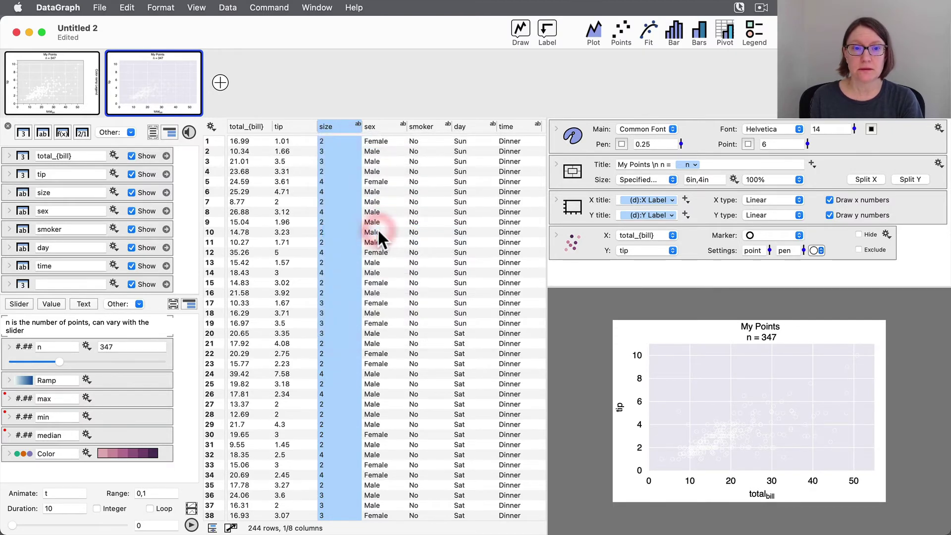
left_click(347, 124)
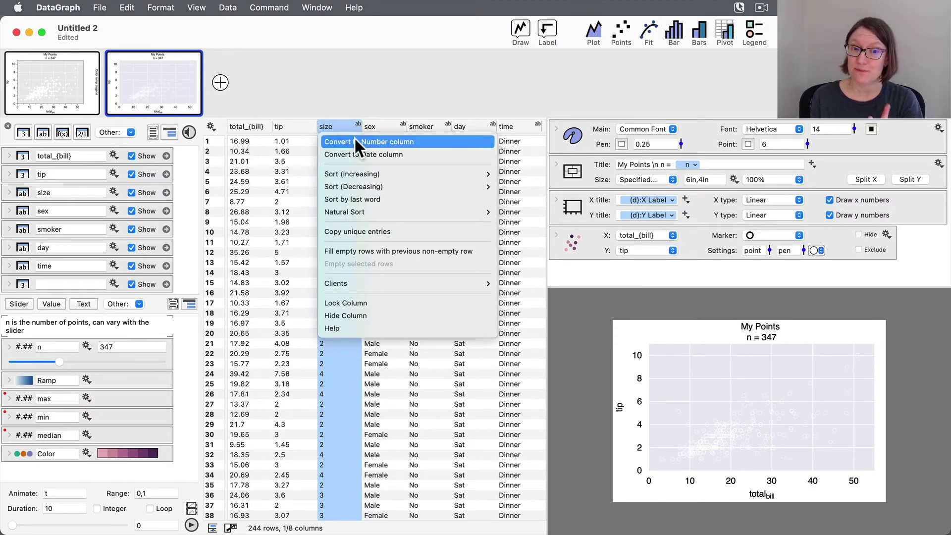
left_click(354, 141)
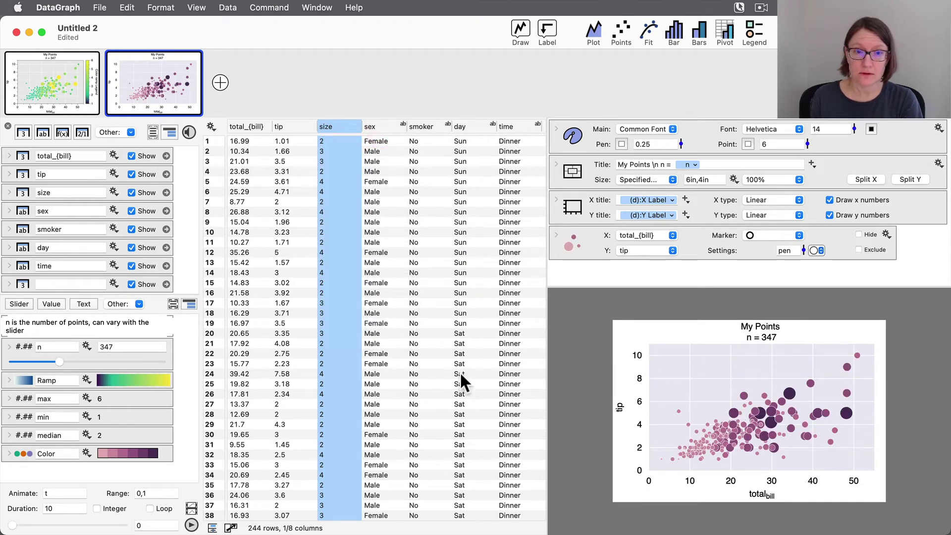
Step: Paste the unique size entries into the empty column after time and convert that column to a number column
scroll(458, 361, "right", 3)
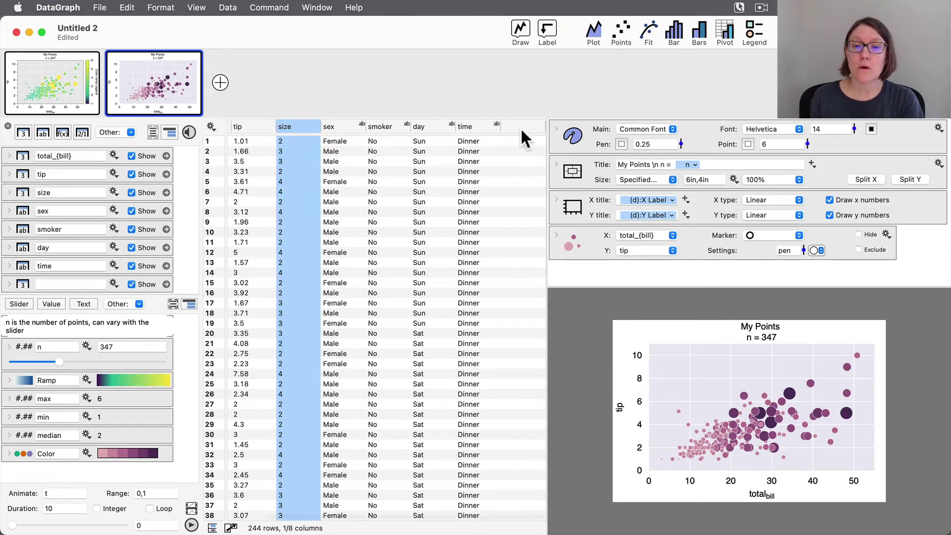
left_click(522, 127)
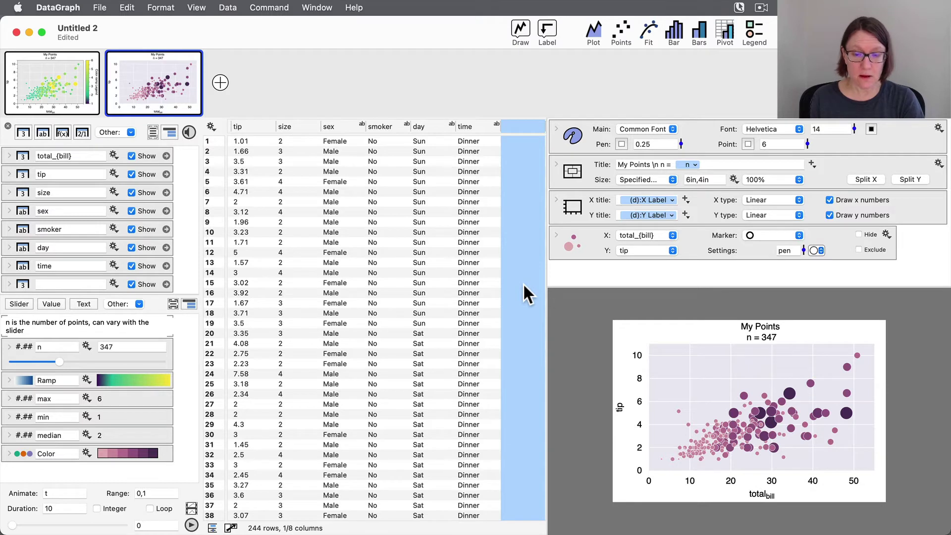
key("super+v")
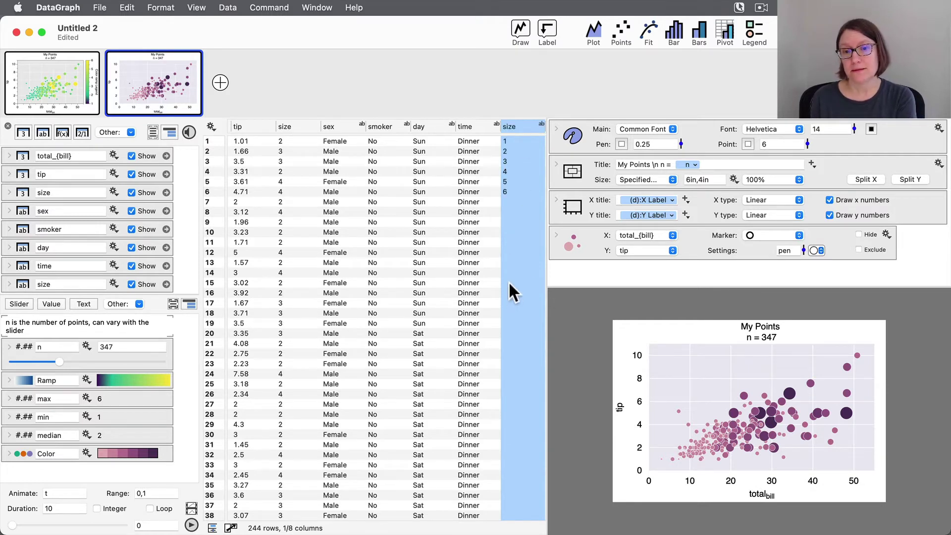
left_click(509, 282)
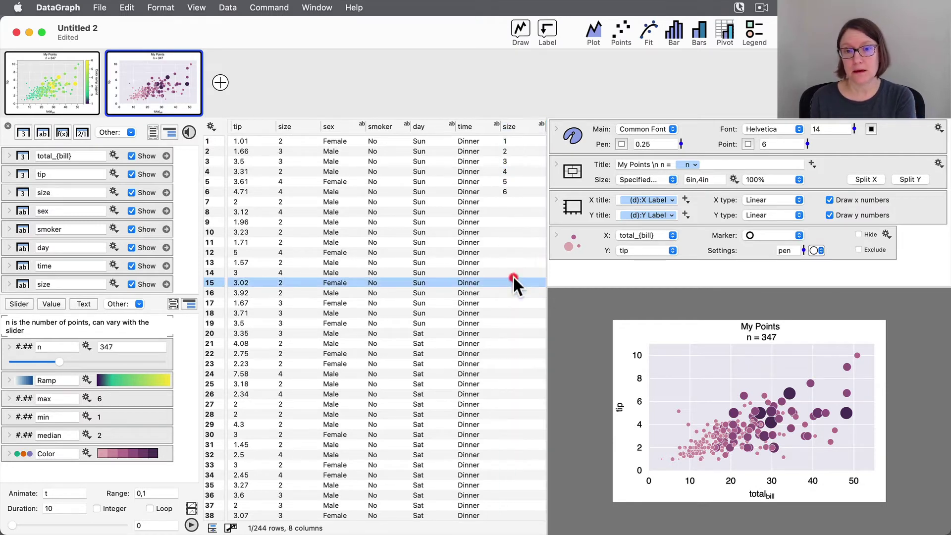
left_click(513, 127)
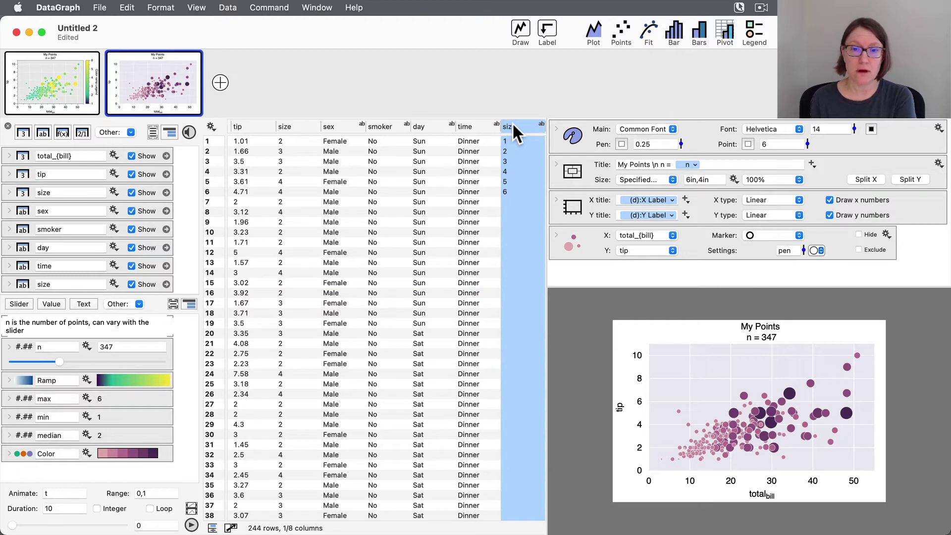
right_click(513, 124)
left_click(528, 141)
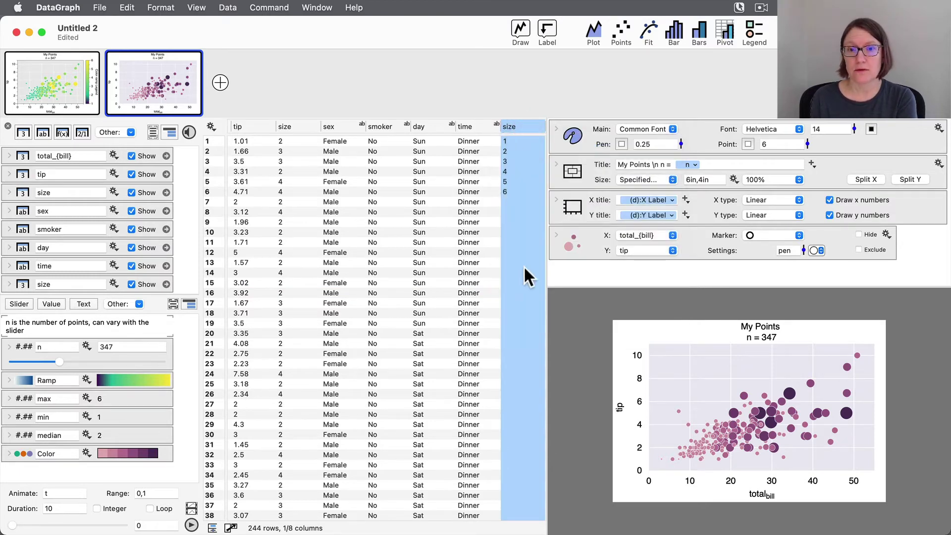
Step: Insert a divider between the time column and the pasted size column
left_click(484, 128)
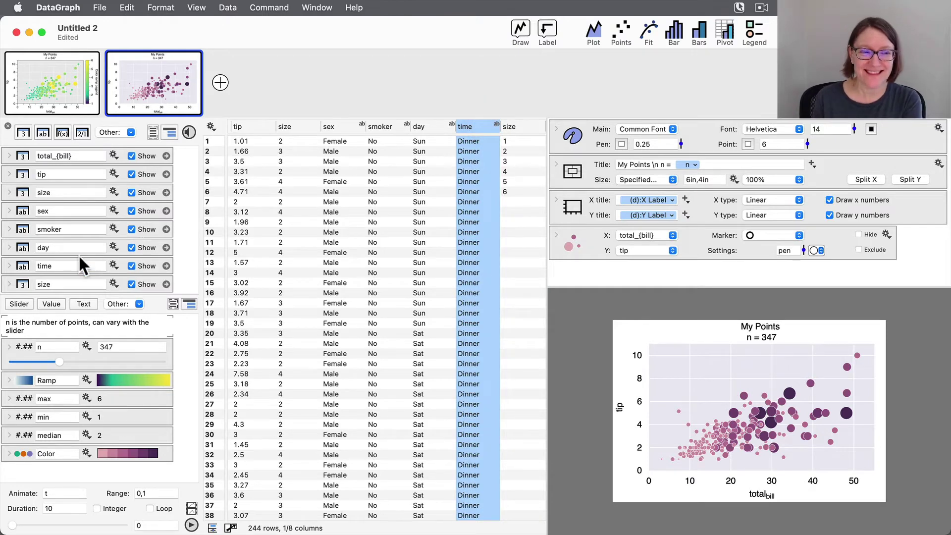
left_click(23, 262)
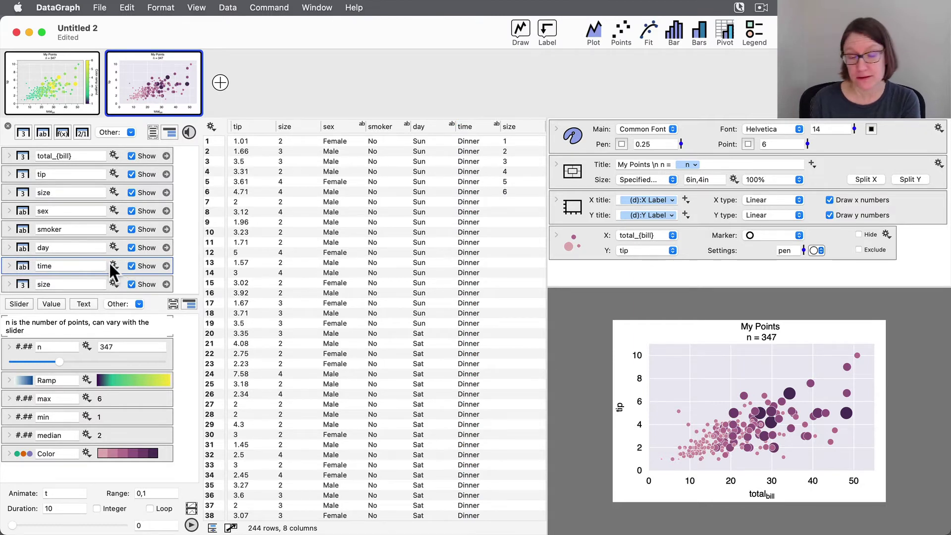
left_click(132, 132)
left_click(133, 279)
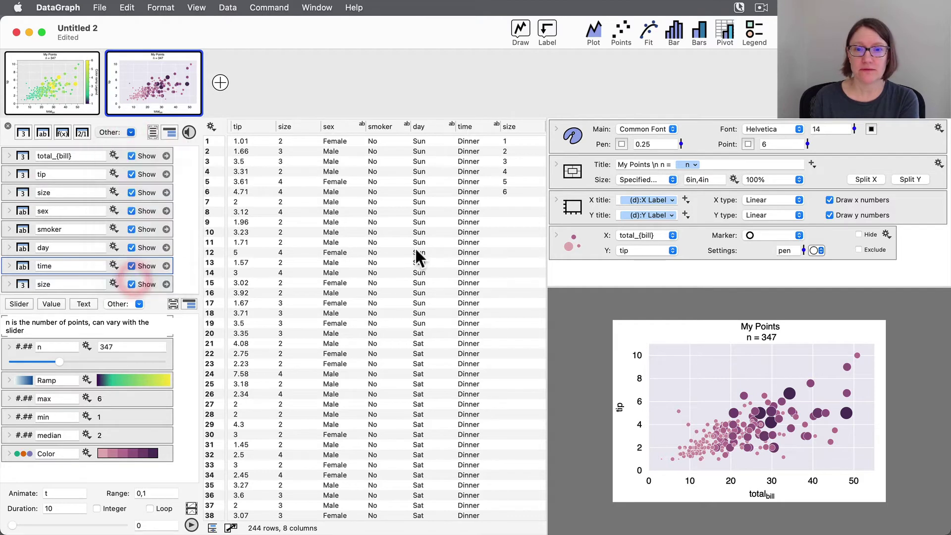
scroll(370, 260, "left", 2)
scroll(391, 213, "right", 2)
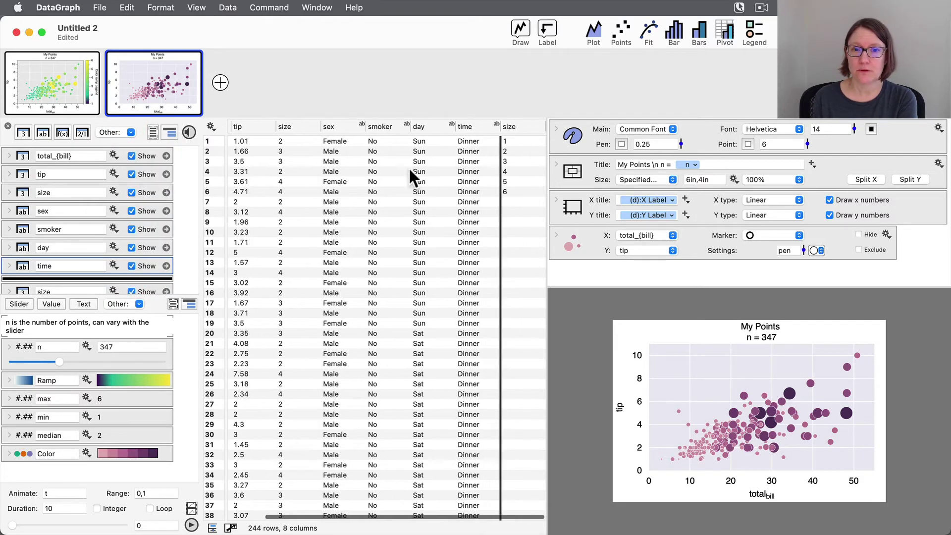
Step: Add a new graph of the For Composition type to the document
left_click(526, 127)
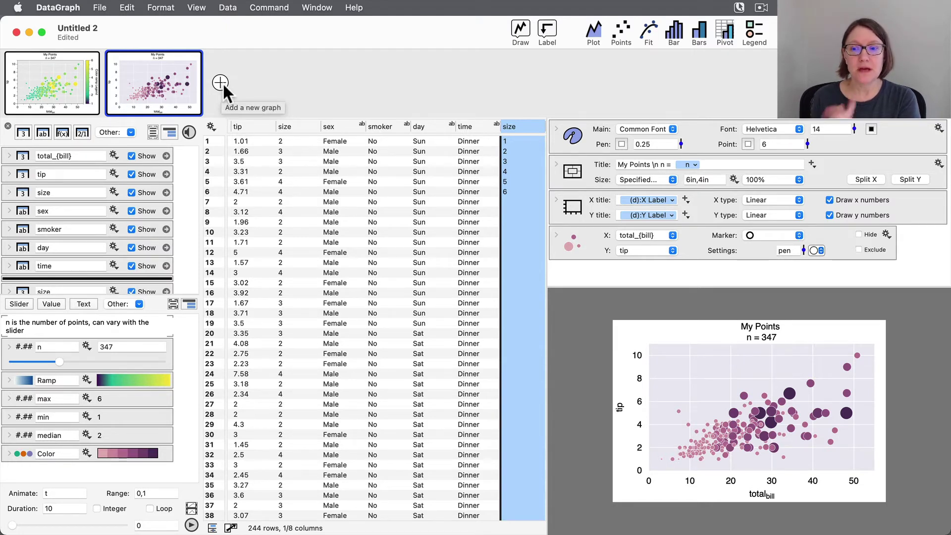
left_click(101, 6)
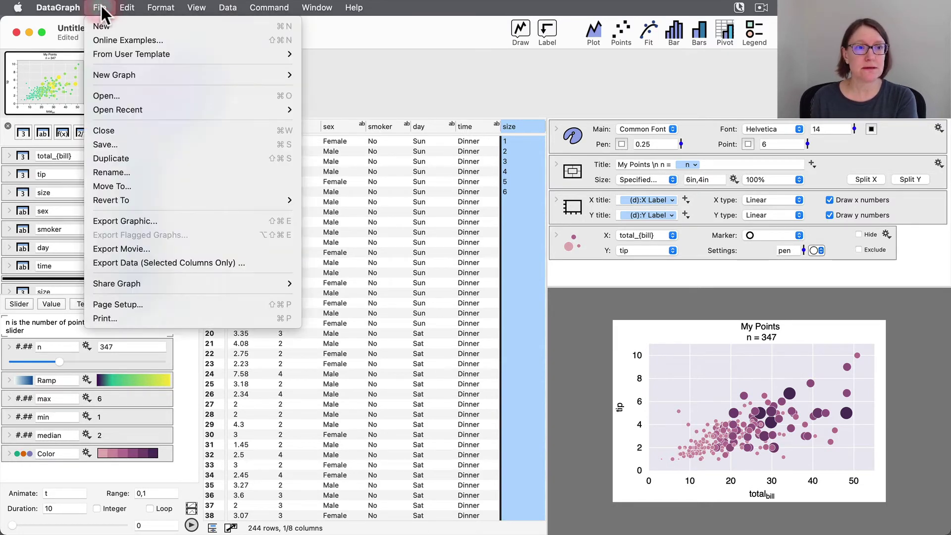
mouse_move(116, 75)
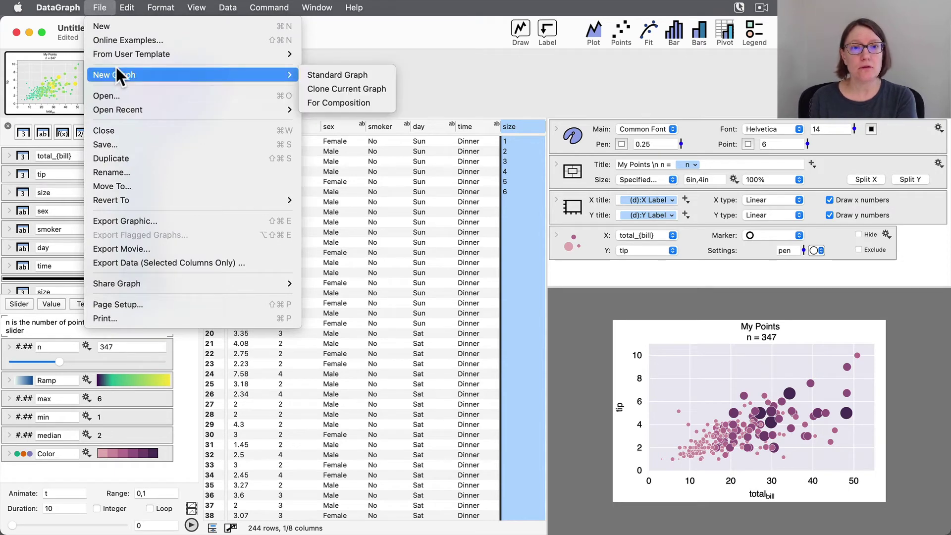
left_click(365, 101)
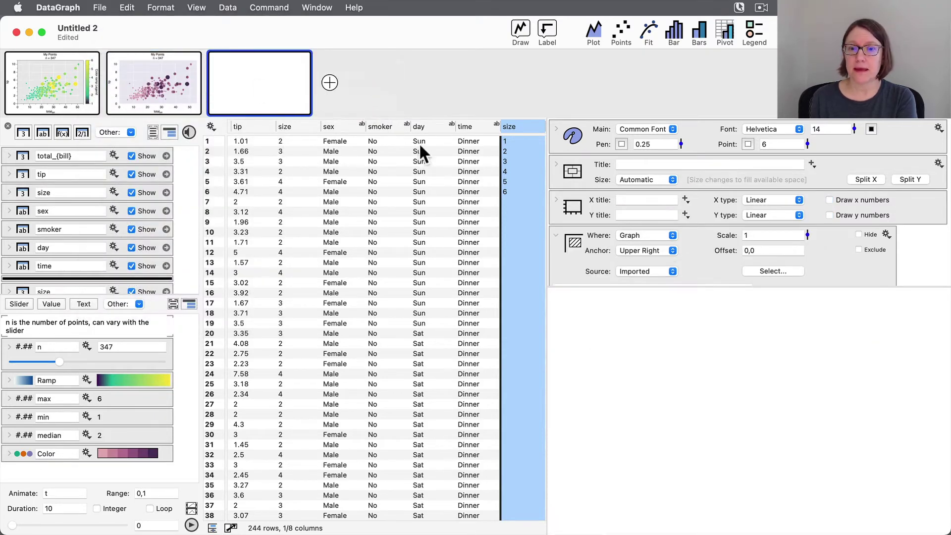
Step: Delete the preset imported-graphic command from the new composition graph and select the graph's axis settings
mouse_move(605, 287)
left_mouse_down()
mouse_move(605, 206)
mouse_move(610, 347)
mouse_move(603, 268)
left_mouse_up()
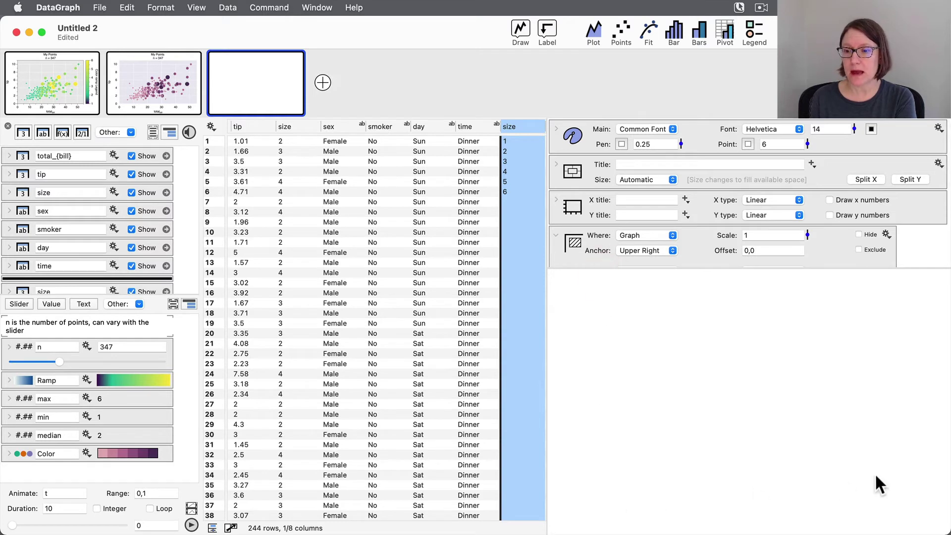
left_click(579, 237)
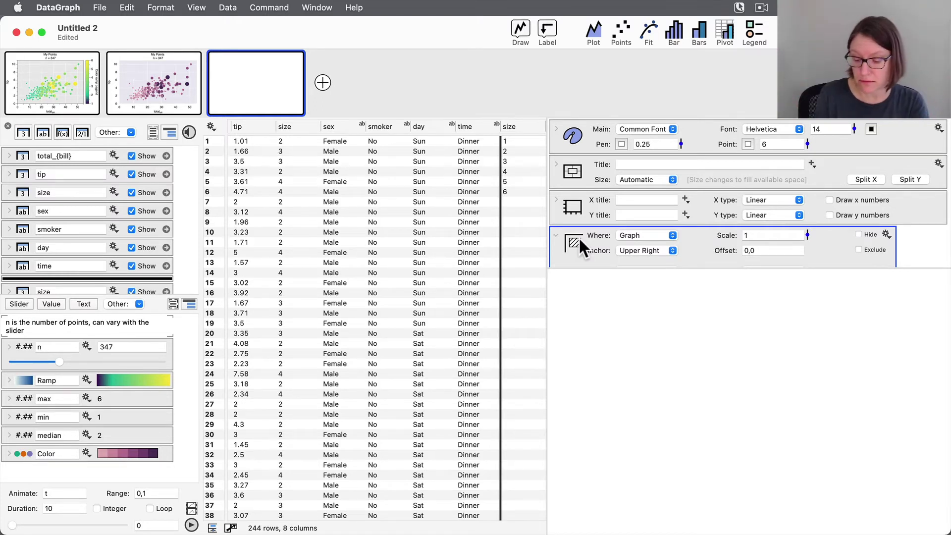
key("BackSpace")
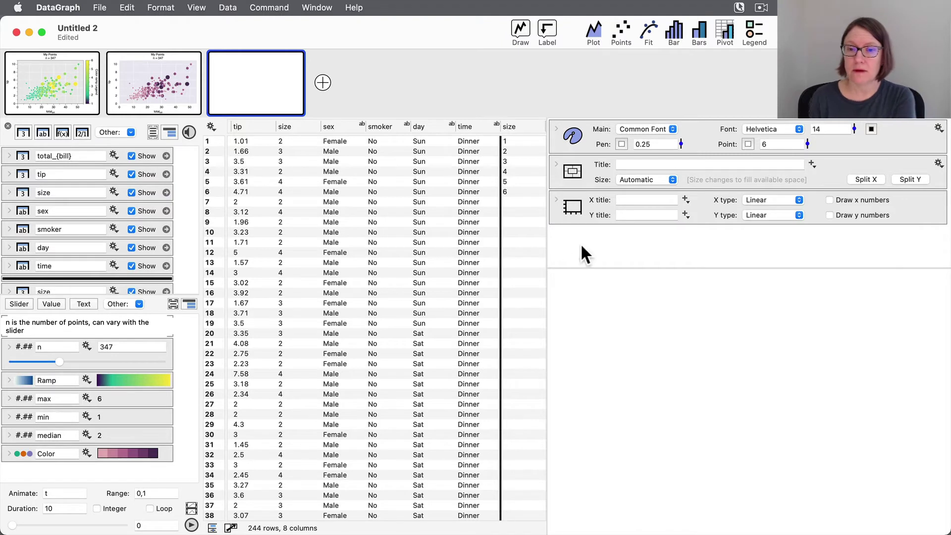
left_click_drag(584, 270, 584, 322)
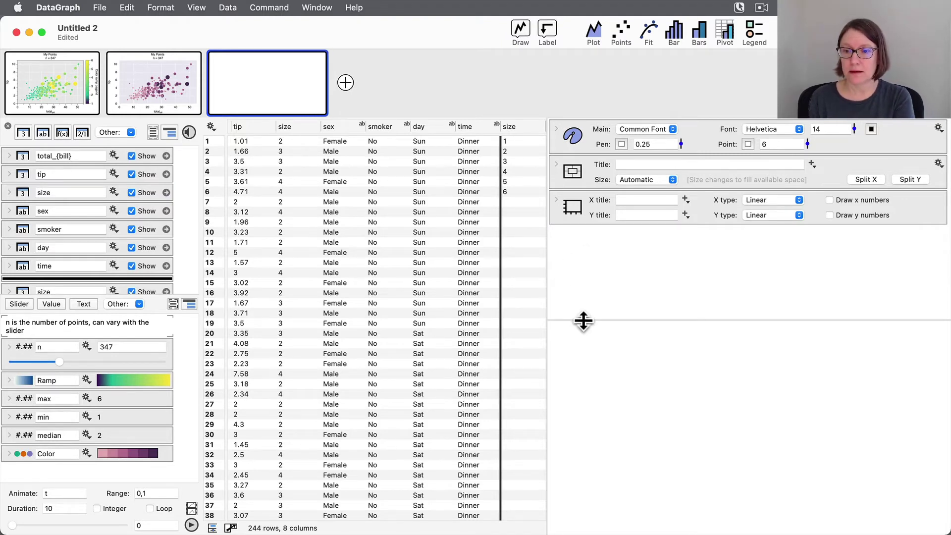
left_click(568, 208)
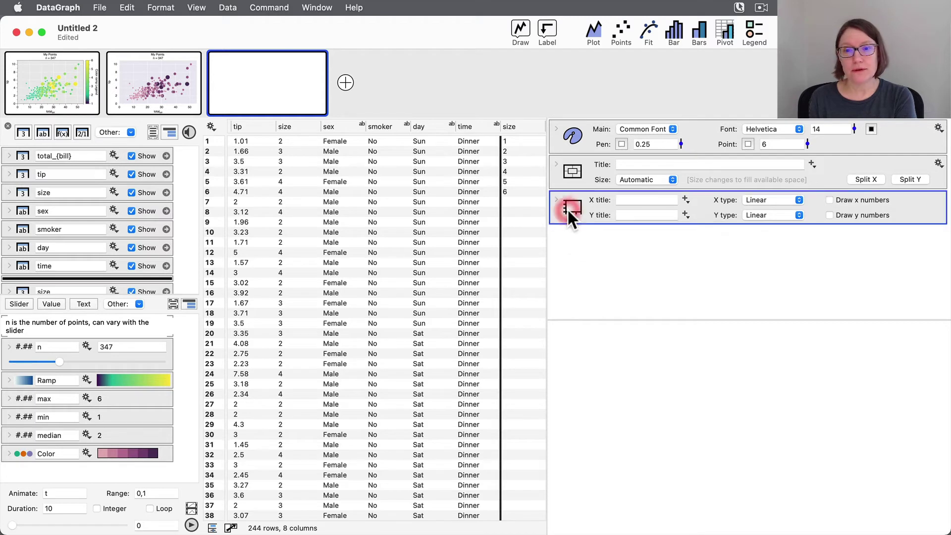
Step: Give the blank third graph a specified size of 1in by 3in
left_click(669, 180)
left_click(658, 190)
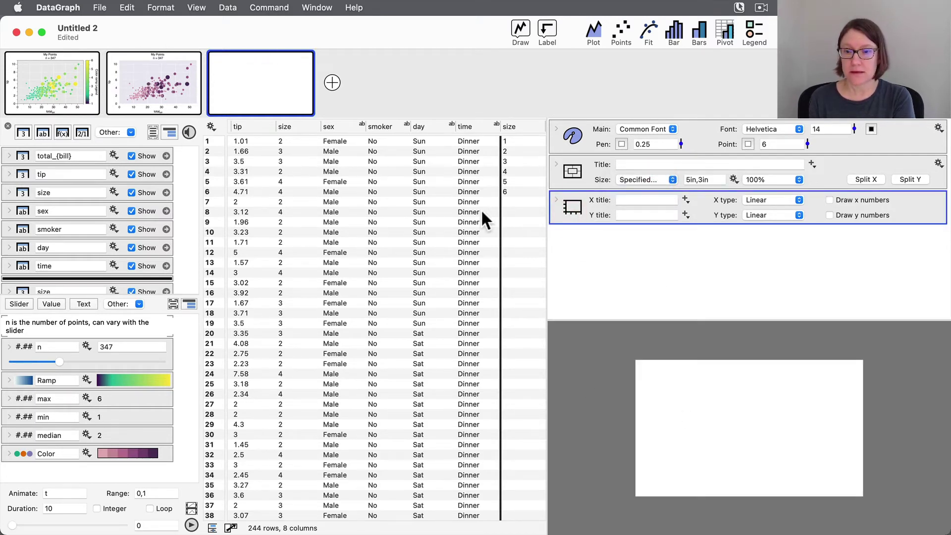
left_click(689, 181)
type("1")
key("Return")
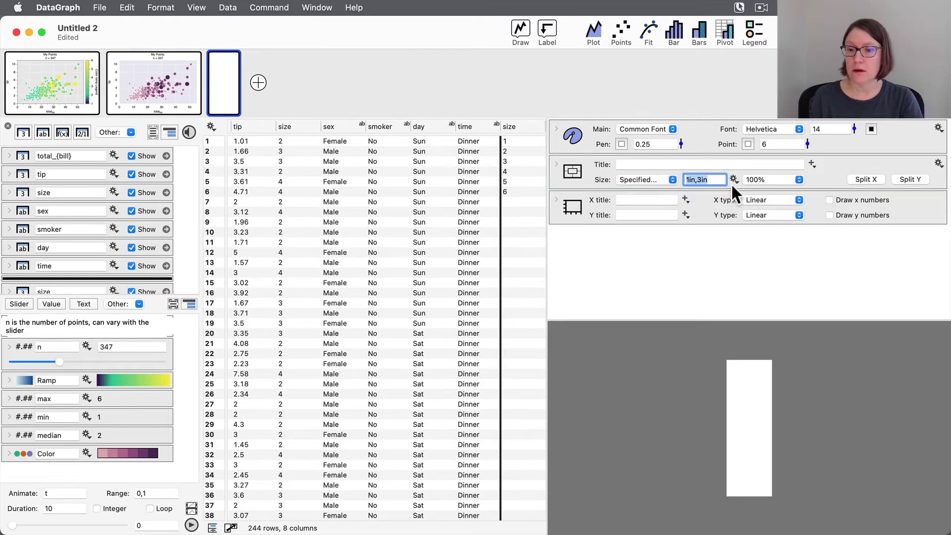
Step: Add a Points command to the narrow third graph, plotting the separate size column holding values 1 to 6
mouse_move(197, 116)
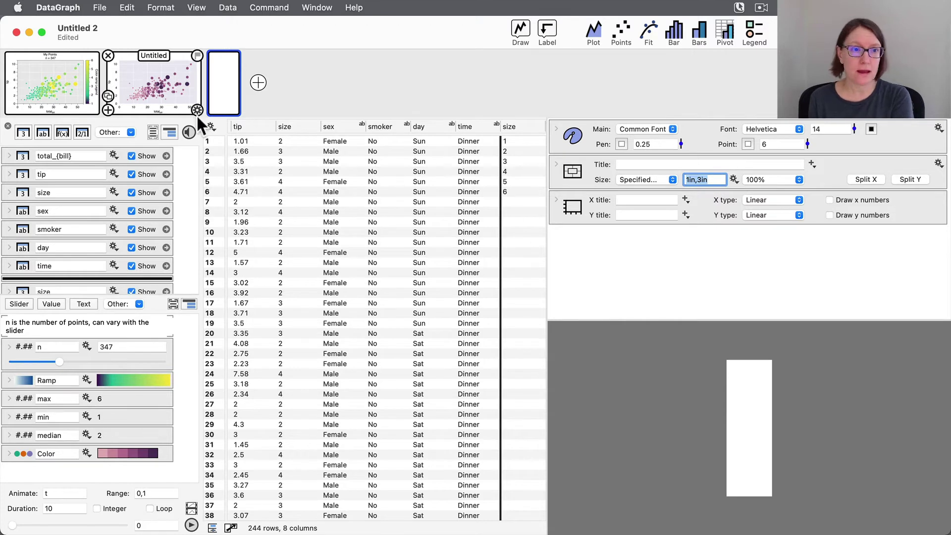
left_click(149, 78)
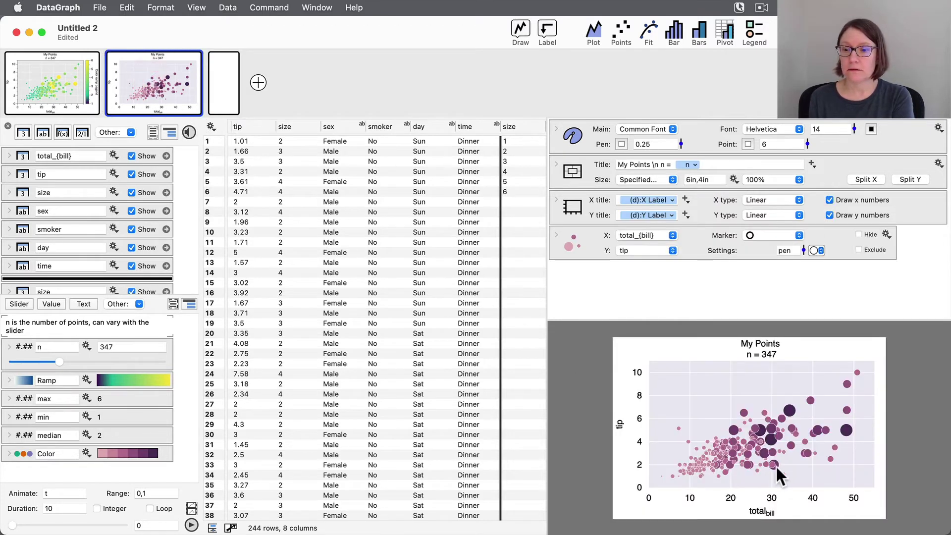
left_click(224, 83)
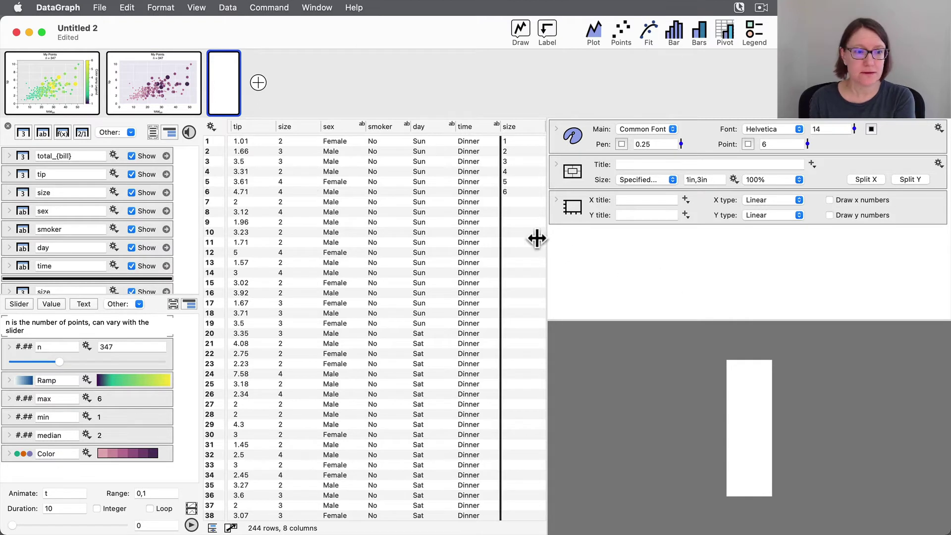
left_click(518, 127)
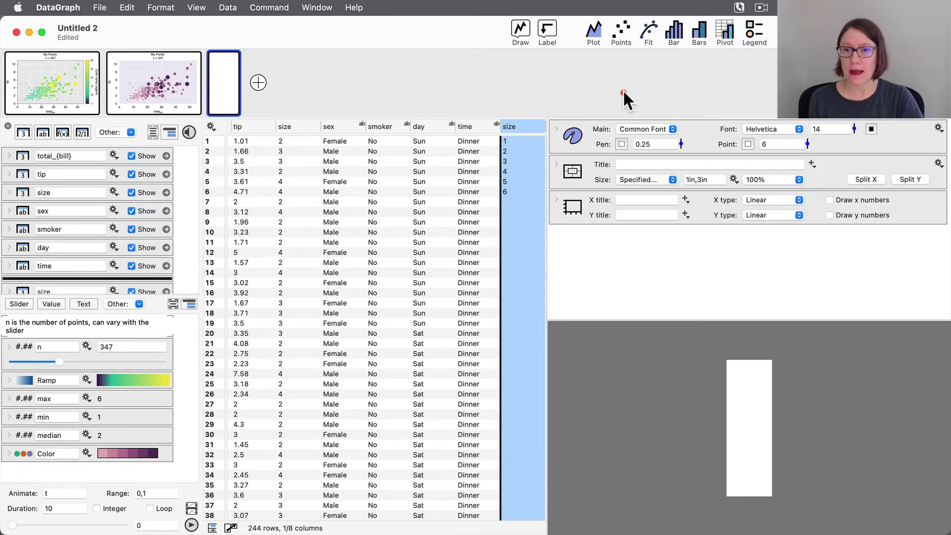
left_click(621, 32)
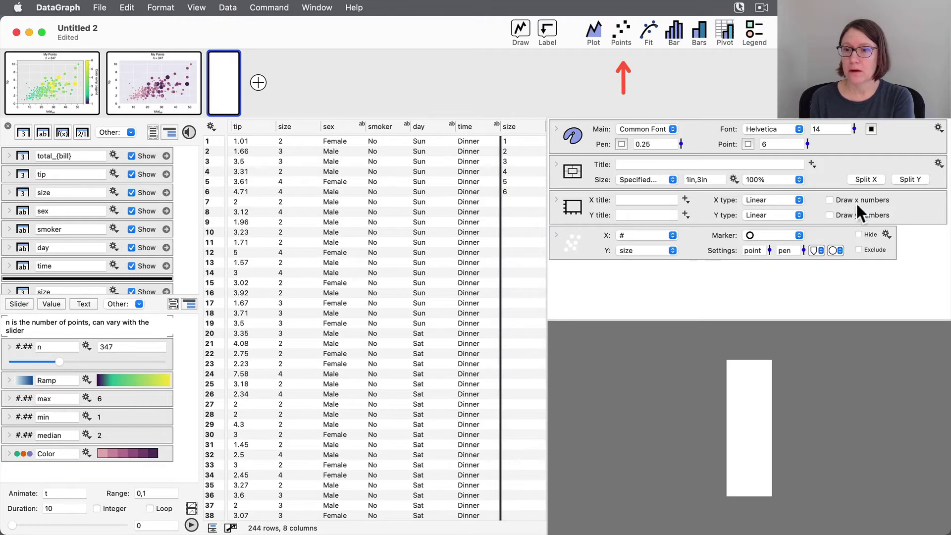
Step: Set the third graph's default pen color to Licorice black and close the color picker
left_click(622, 147)
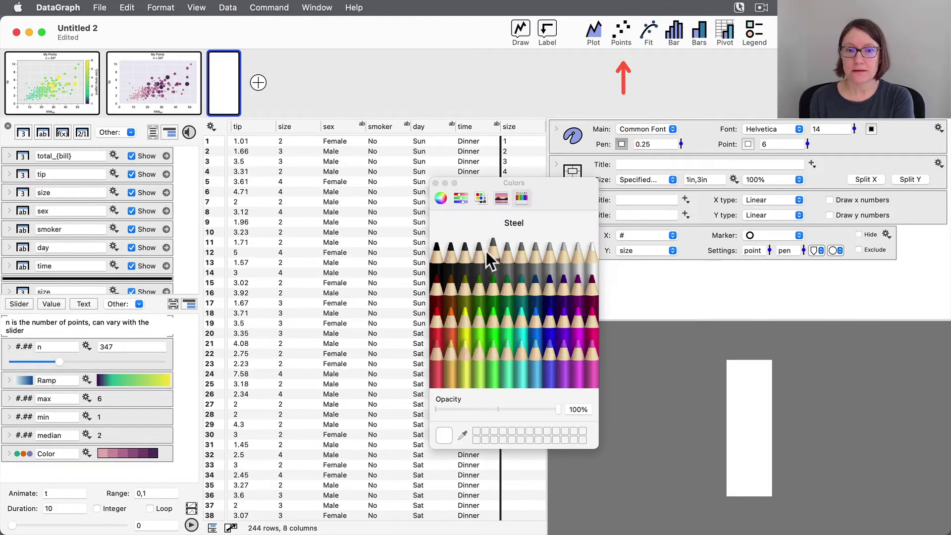
left_click(440, 270)
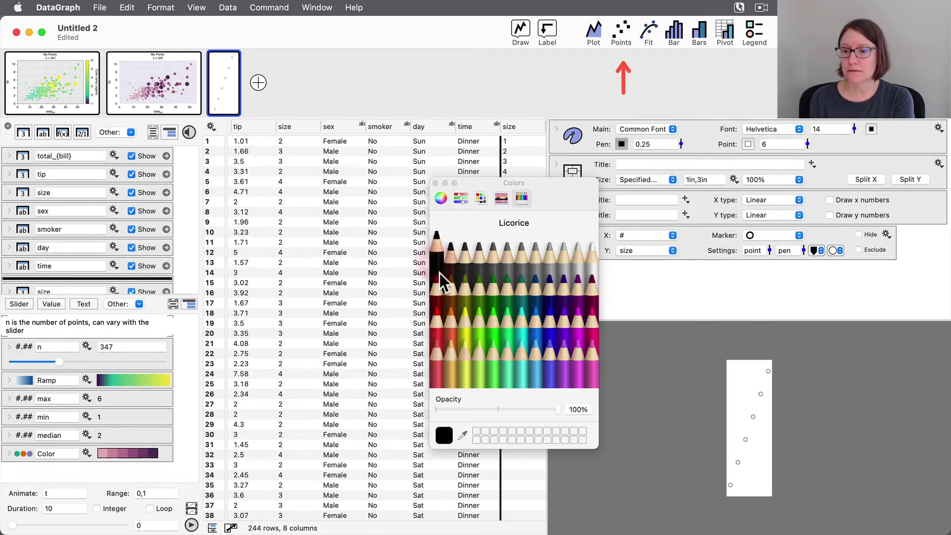
left_click(436, 183)
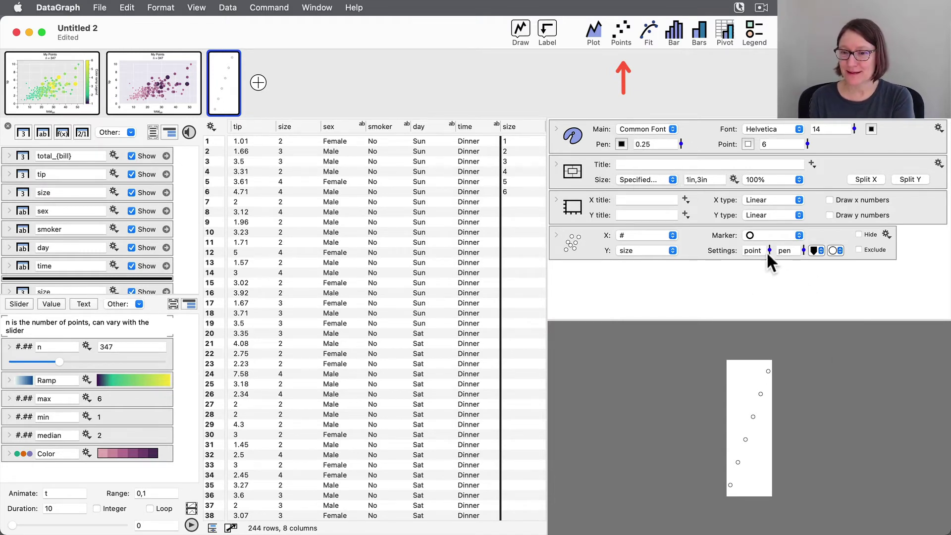
Step: Set the point size to 11 and give the points a specified X value of 1
mouse_move(768, 249)
left_mouse_down()
mouse_move(766, 231)
mouse_move(763, 242)
left_mouse_up()
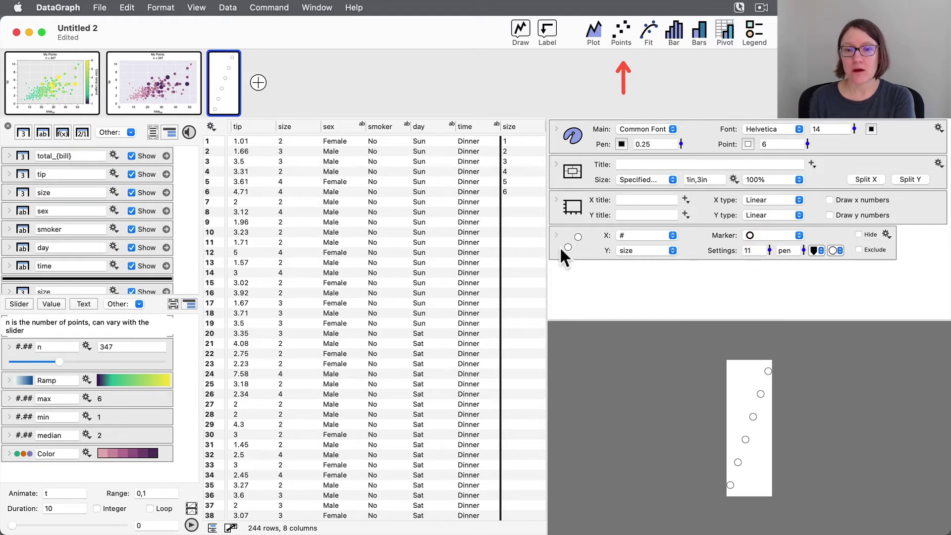
left_click(585, 241)
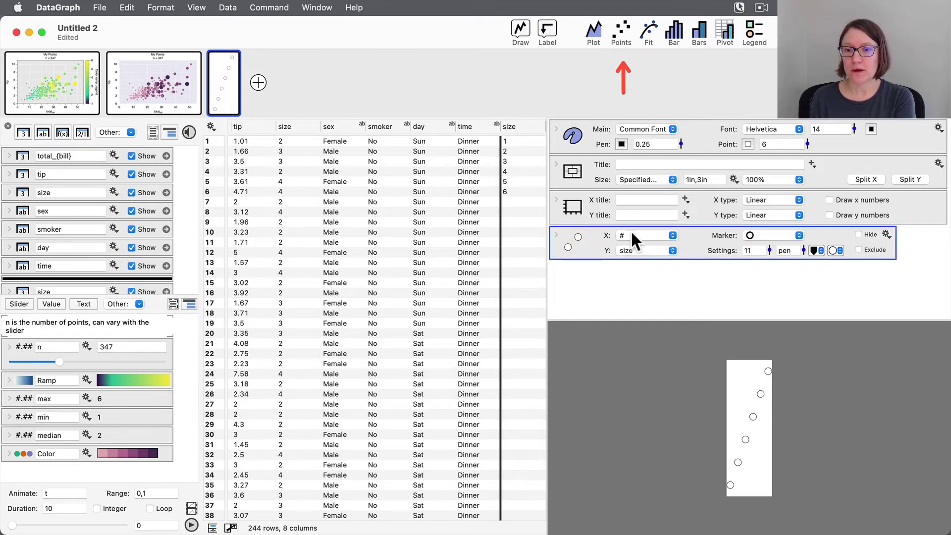
left_click(640, 241)
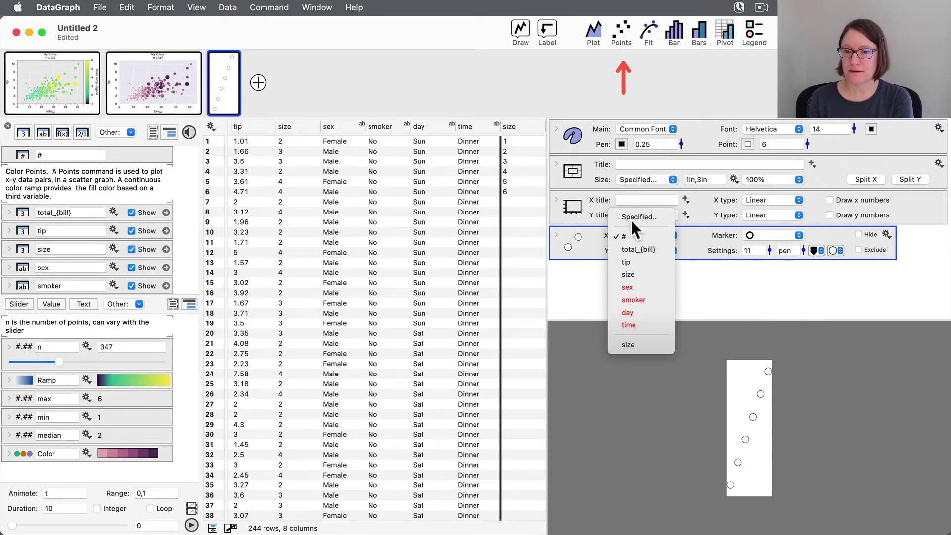
left_click(631, 218)
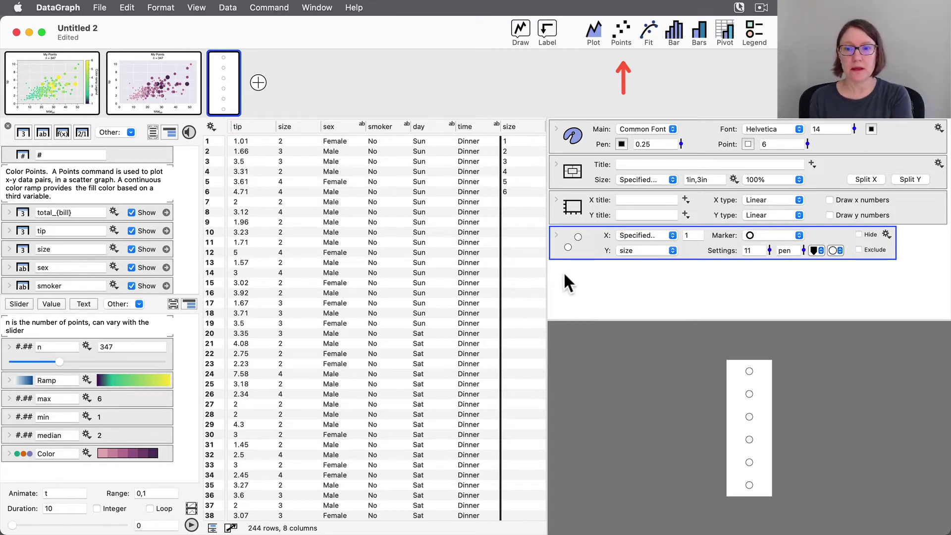
Step: Fill the points by the separate six-value size column, using the Color scheme
left_click(558, 233)
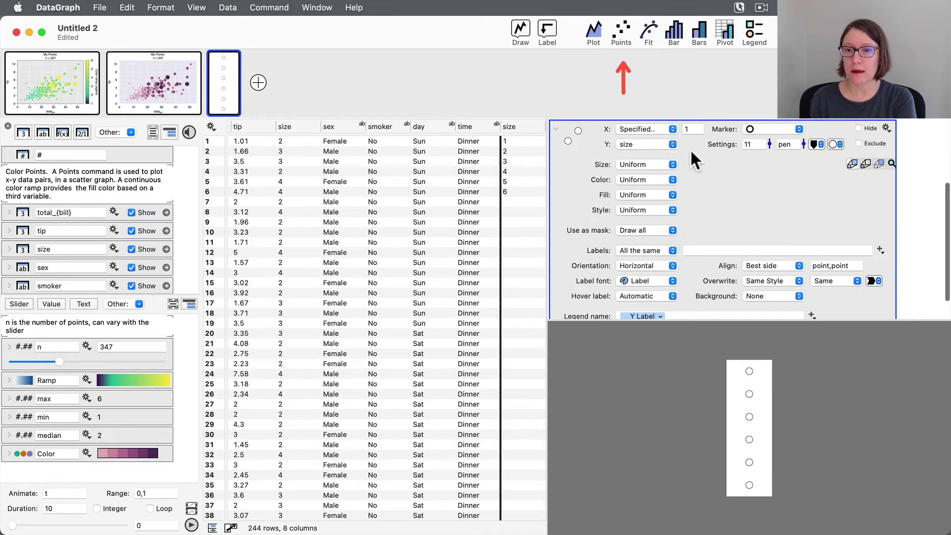
left_click(647, 192)
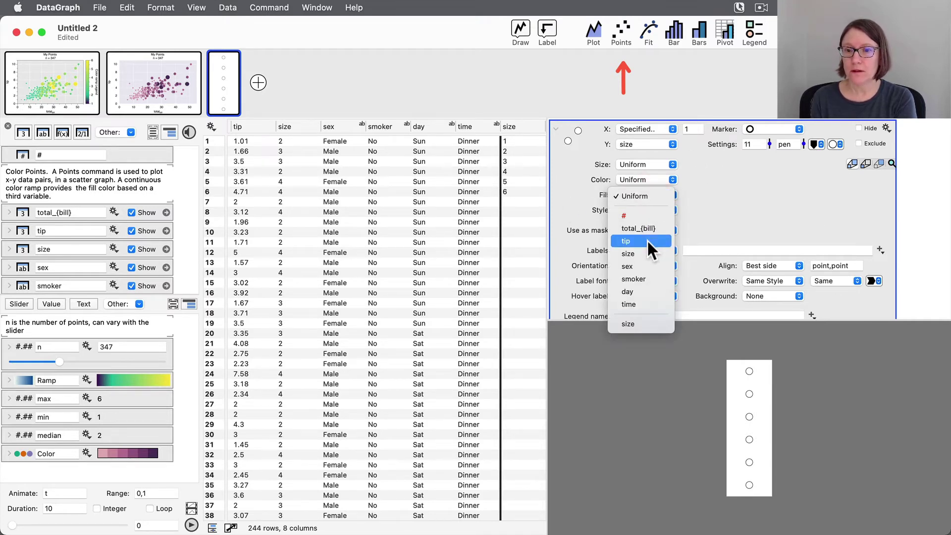
left_click(647, 323)
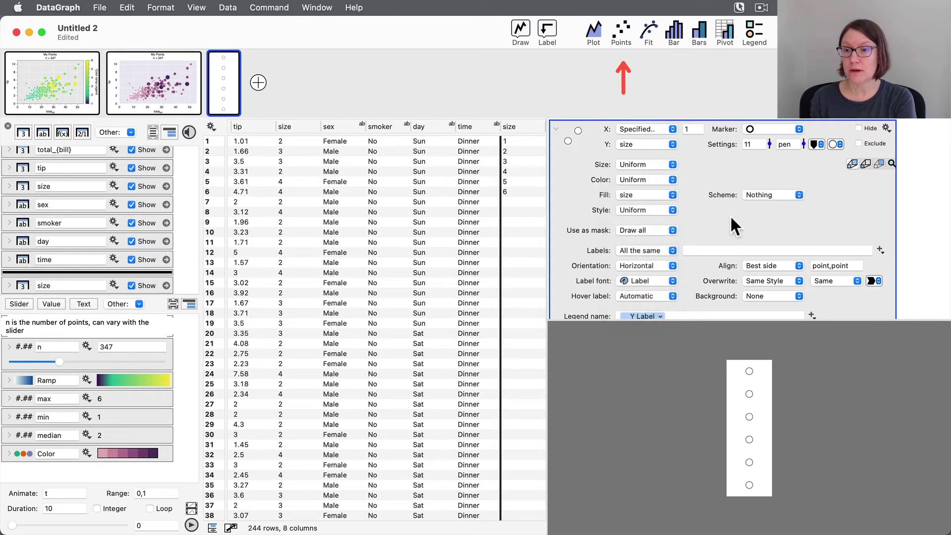
left_click(770, 193)
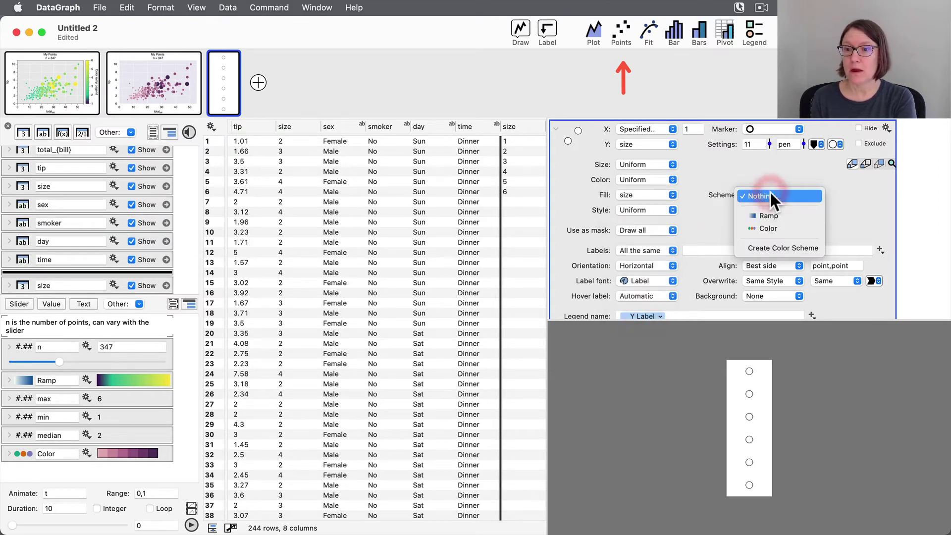
left_click(771, 228)
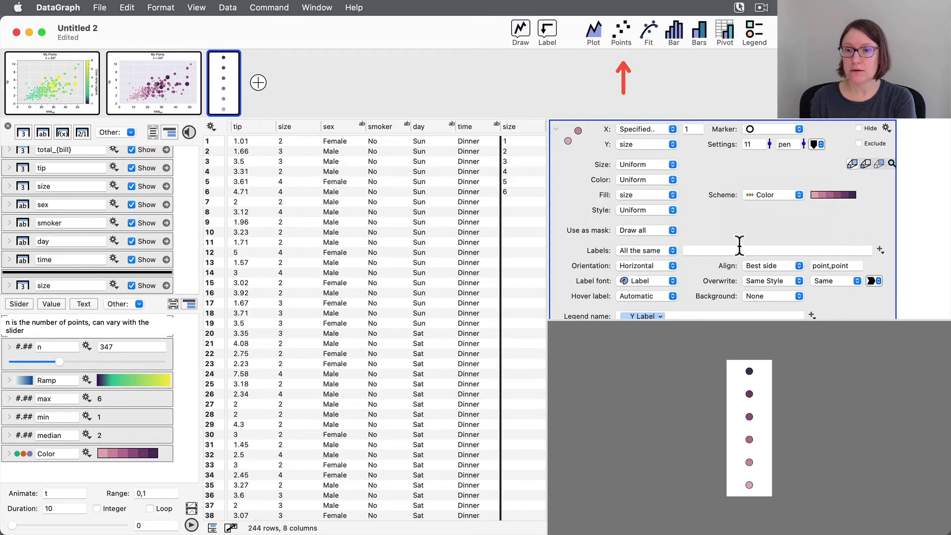
Step: Vary the point size by the separate six-value size column, scaled by Area with a factor of 23
left_click(646, 165)
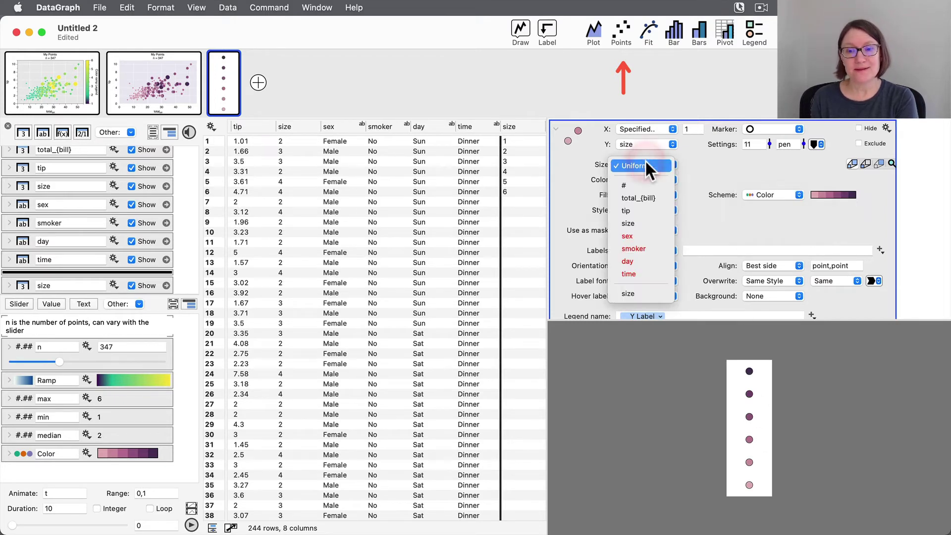
left_click(642, 293)
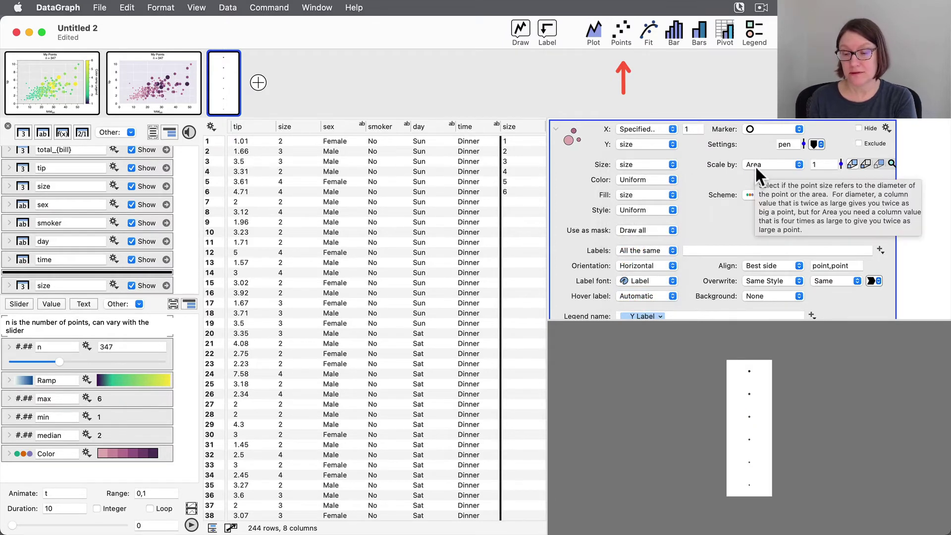
left_click_drag(841, 162, 836, 147)
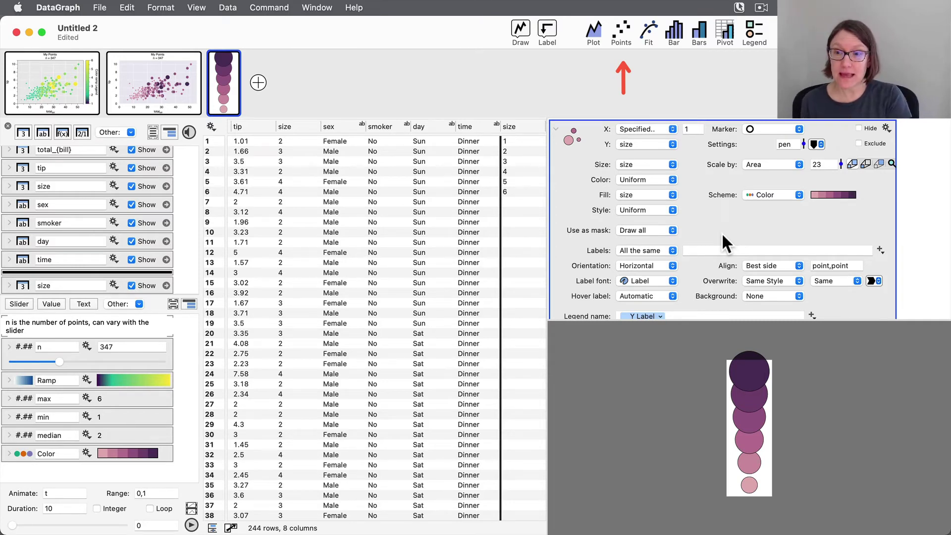
Step: Return to the second graph and add a slider variable named scale below the Color variable
left_click(139, 75)
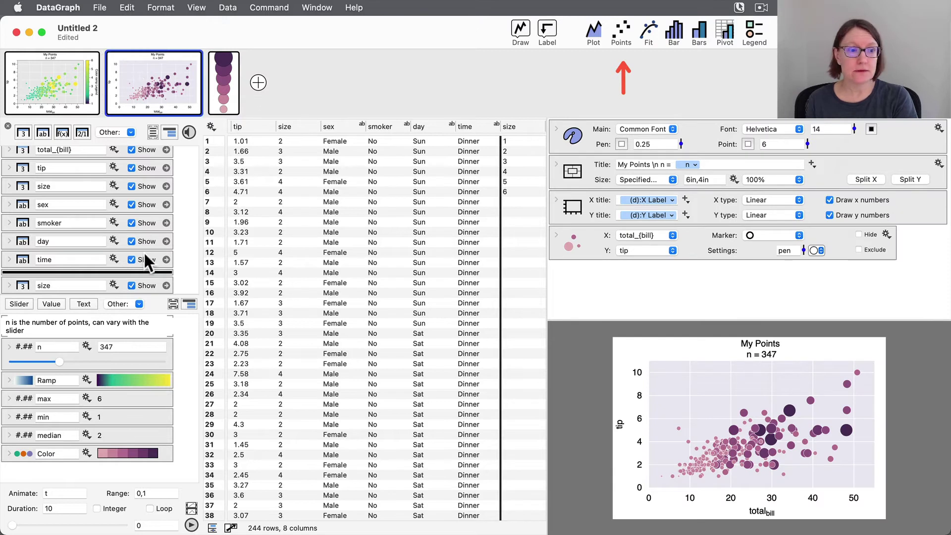
left_click_drag(163, 294, 162, 255)
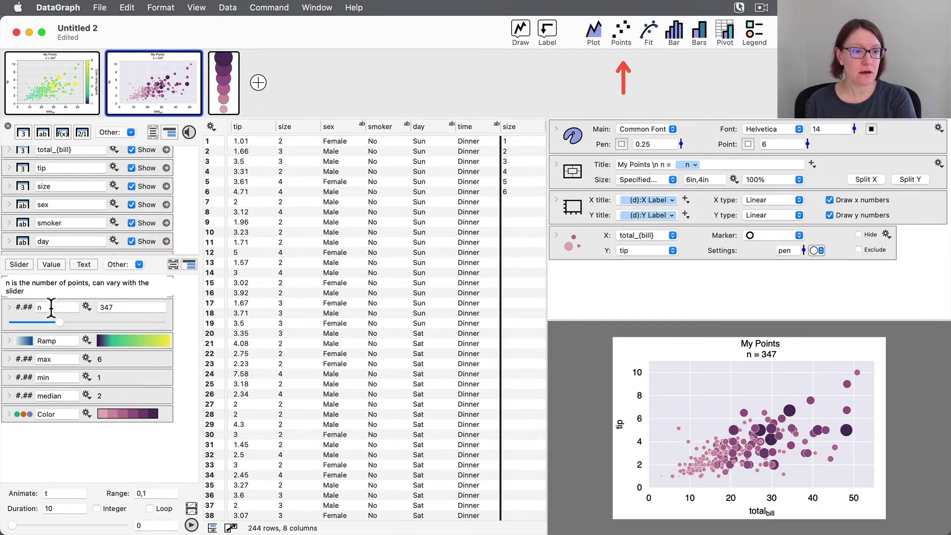
left_click(19, 264)
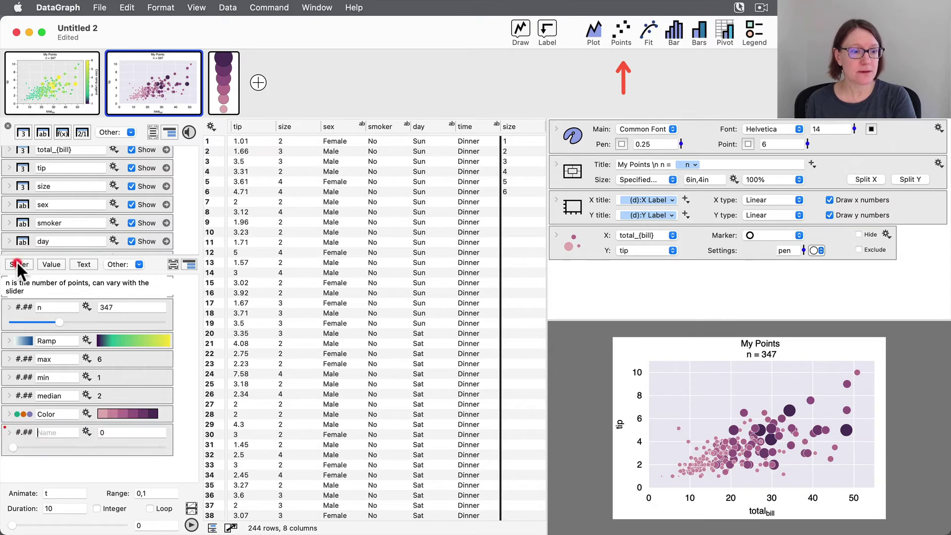
left_click(9, 433)
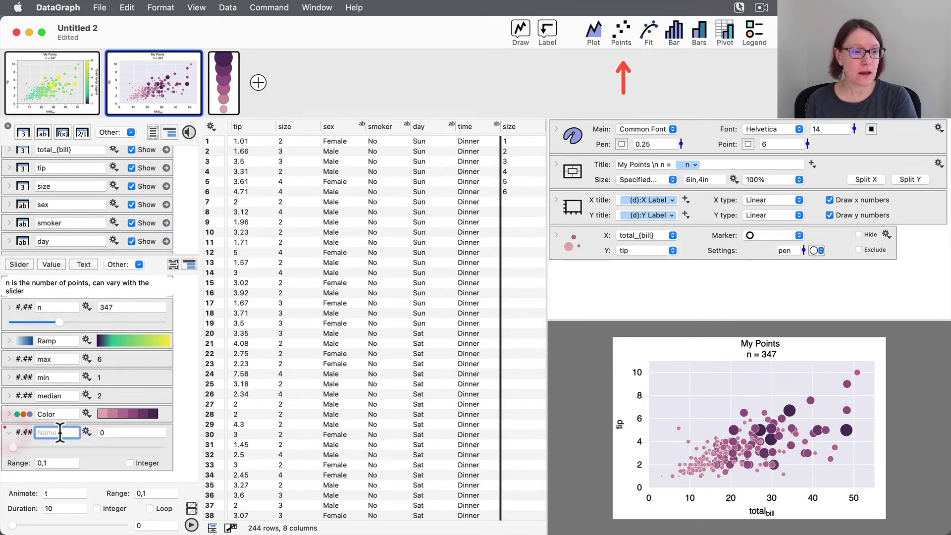
type("scale")
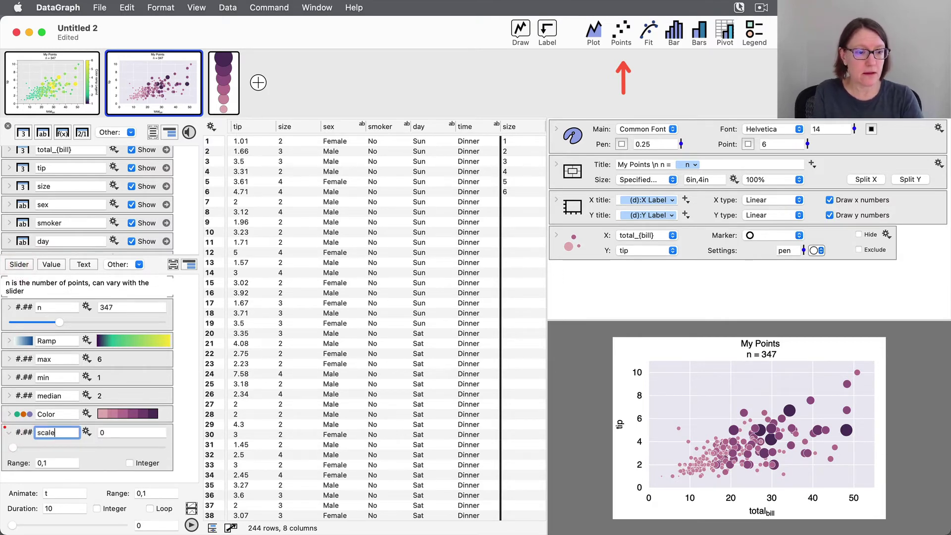
key("Return")
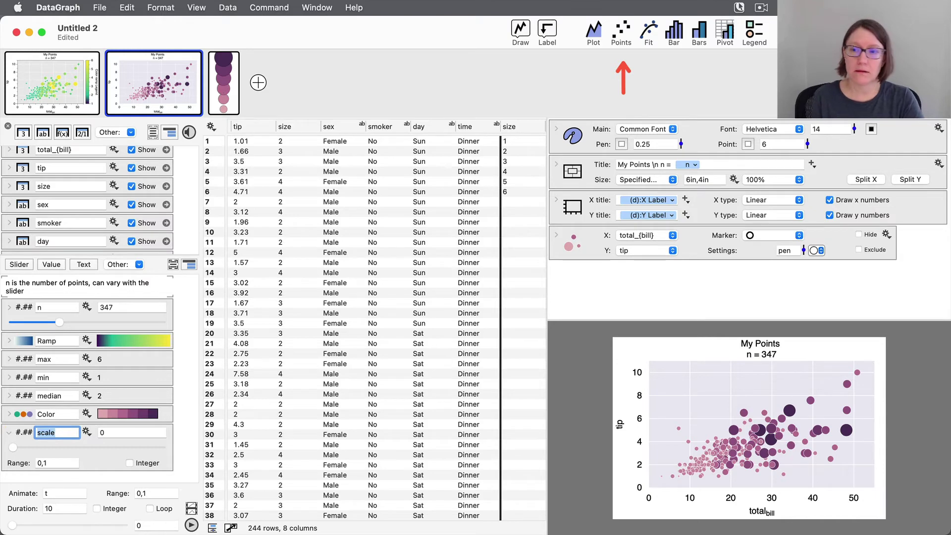
Step: Set the scale slider's range to 1,10 and move its value to 4.244
left_click(556, 234)
scroll(792, 228, "up", 1)
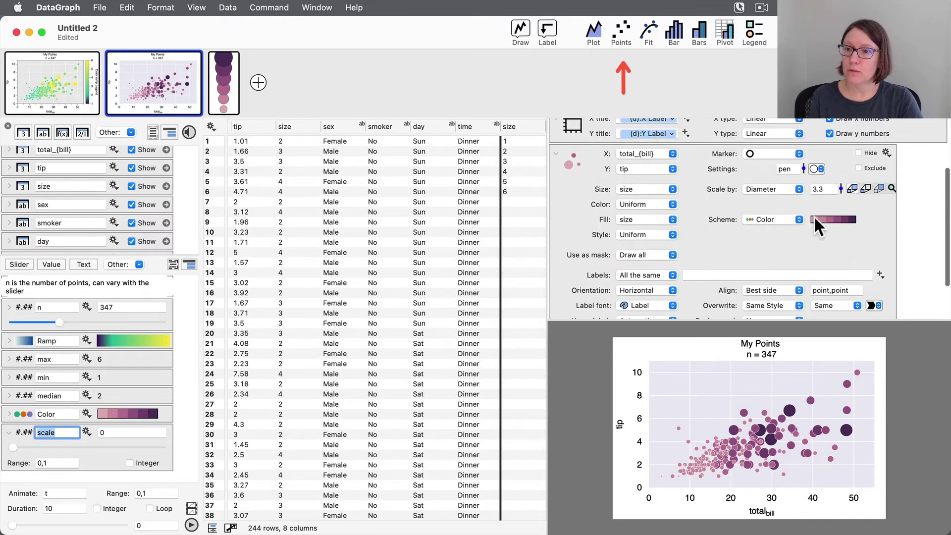
left_click(824, 187)
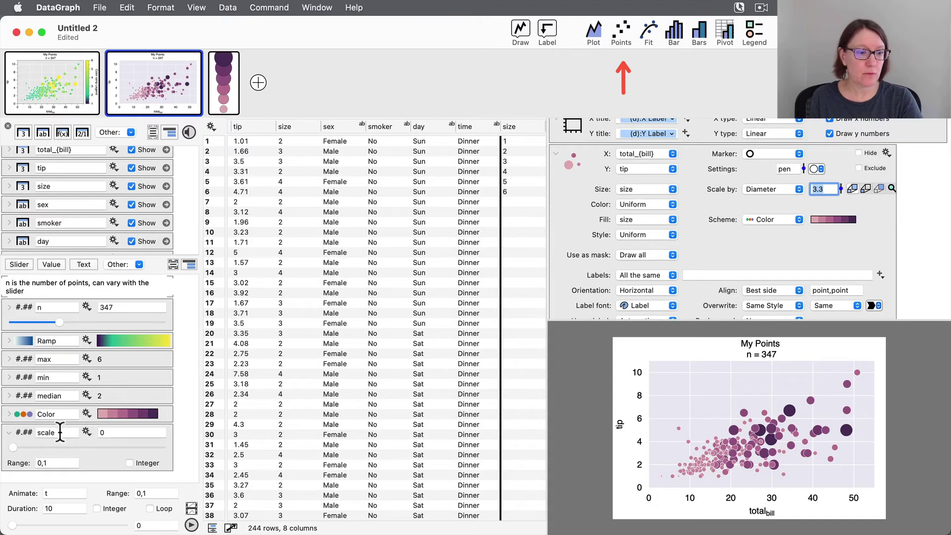
left_click(55, 463)
type("1")
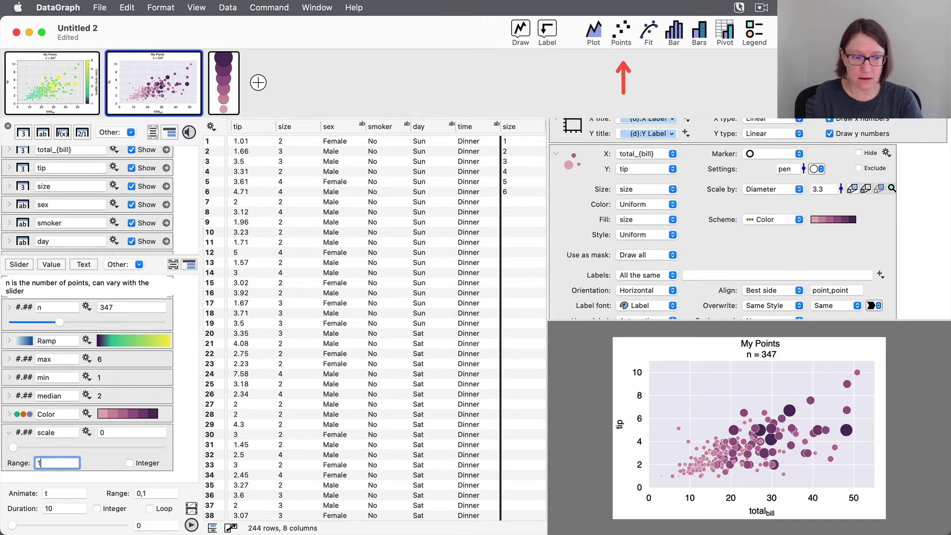
type(",10")
key("Return")
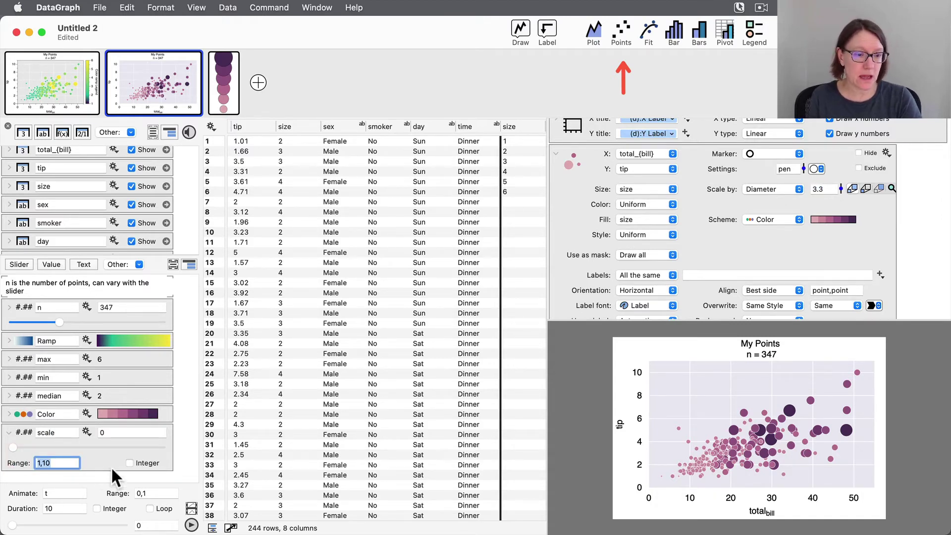
left_click_drag(13, 445, 66, 447)
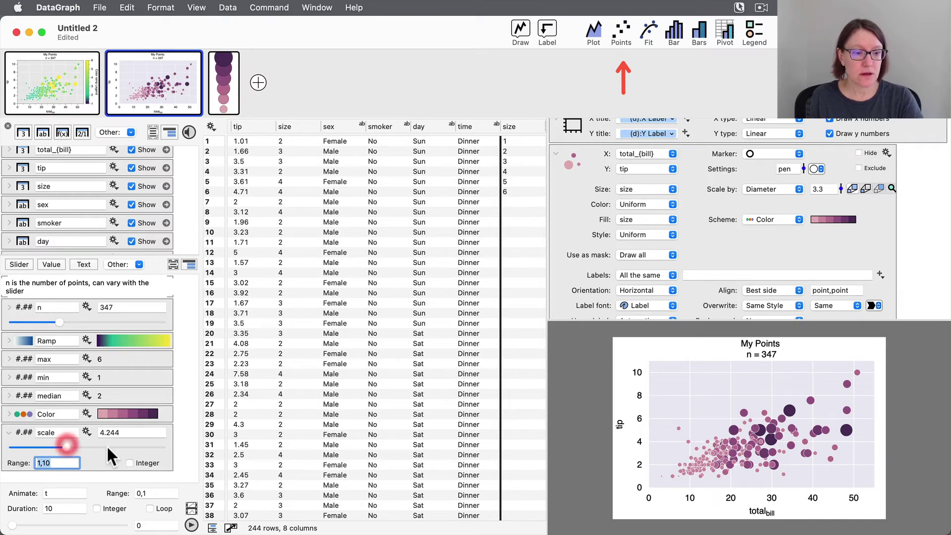
Step: Use the scale variable as the second graph's point diameter factor, and move its slider to 4.863
double_click(58, 433)
key("super+c")
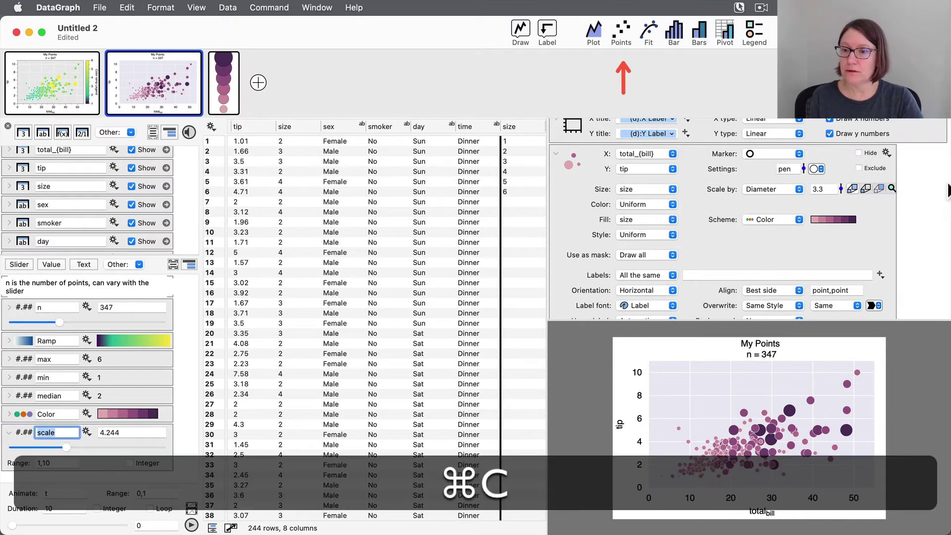
left_click(823, 189)
double_click(819, 189)
key("super+v")
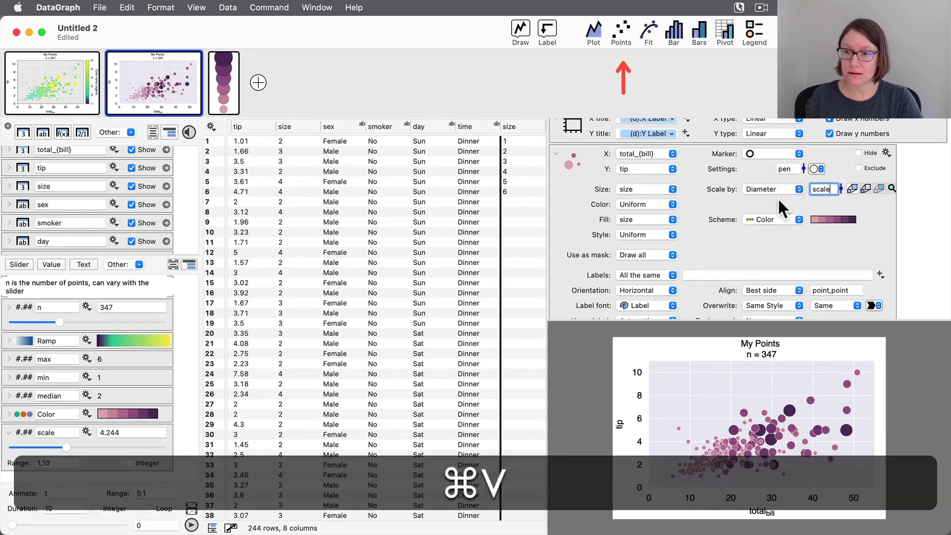
key("super+Return")
key("Return")
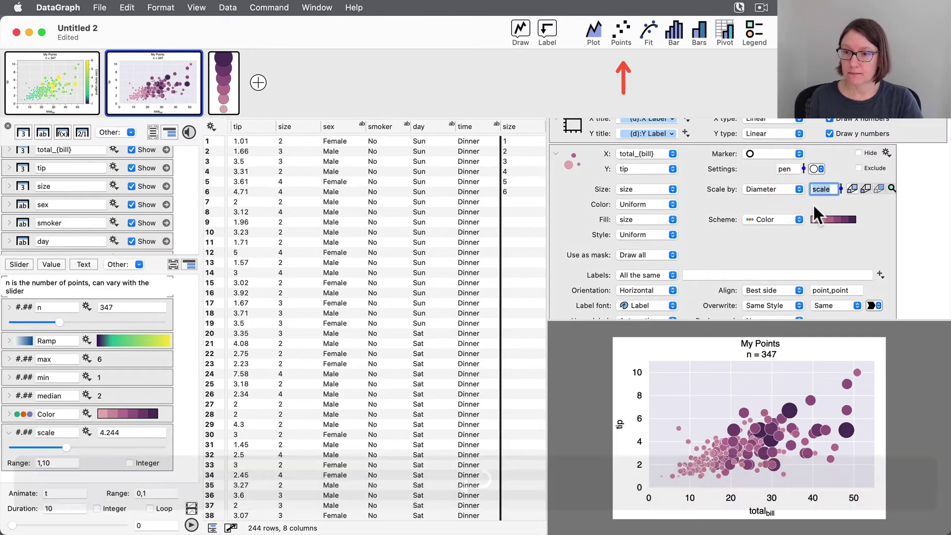
left_click(828, 201)
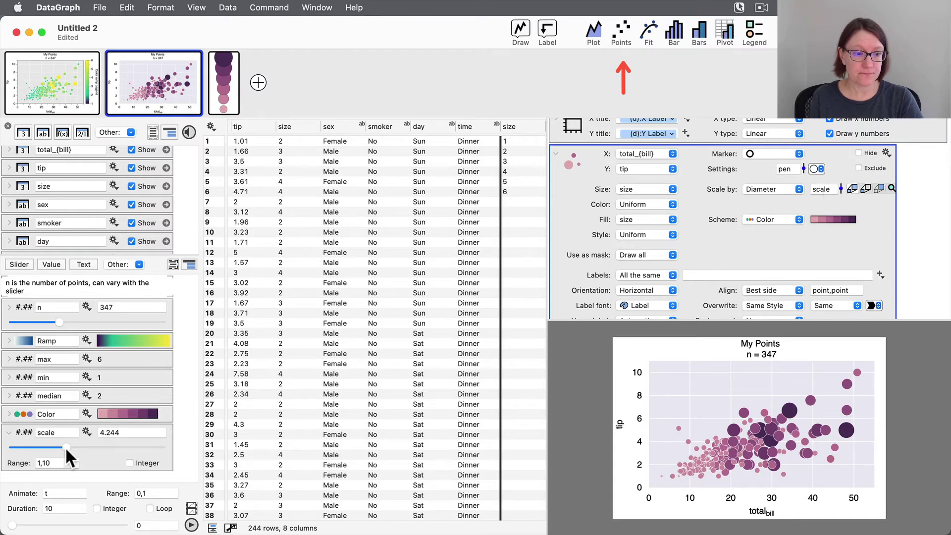
mouse_move(64, 447)
left_mouse_down()
mouse_move(43, 447)
mouse_move(102, 450)
mouse_move(60, 448)
mouse_move(85, 452)
mouse_move(75, 452)
left_mouse_up()
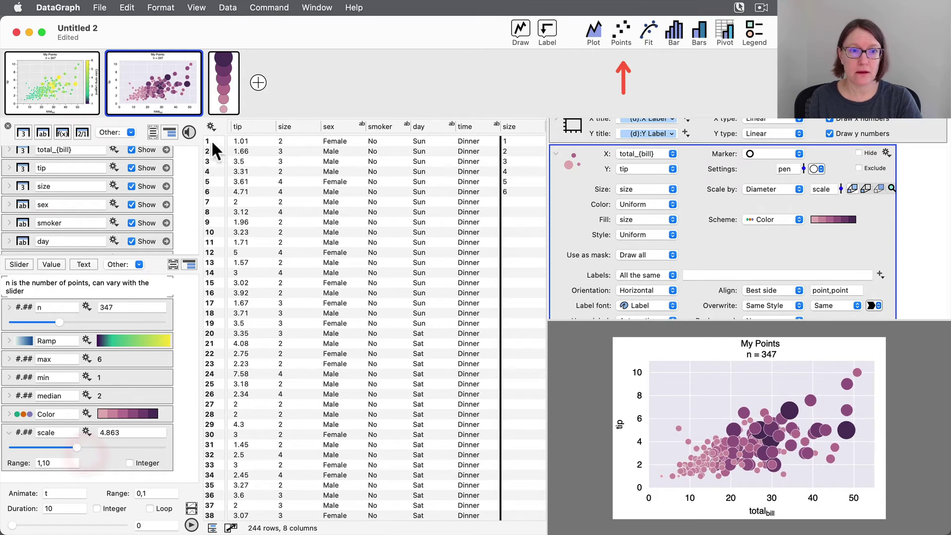
Step: Set the narrow legend graph's point area factor to scale, and move the scale slider to 8.065
left_click(224, 82)
scroll(692, 303, "down", 1)
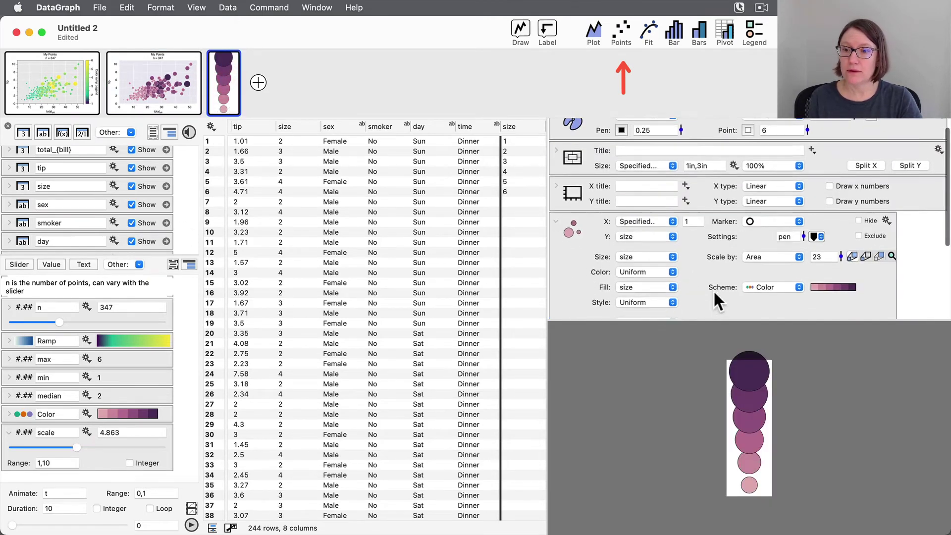
left_click(825, 258)
type("scale")
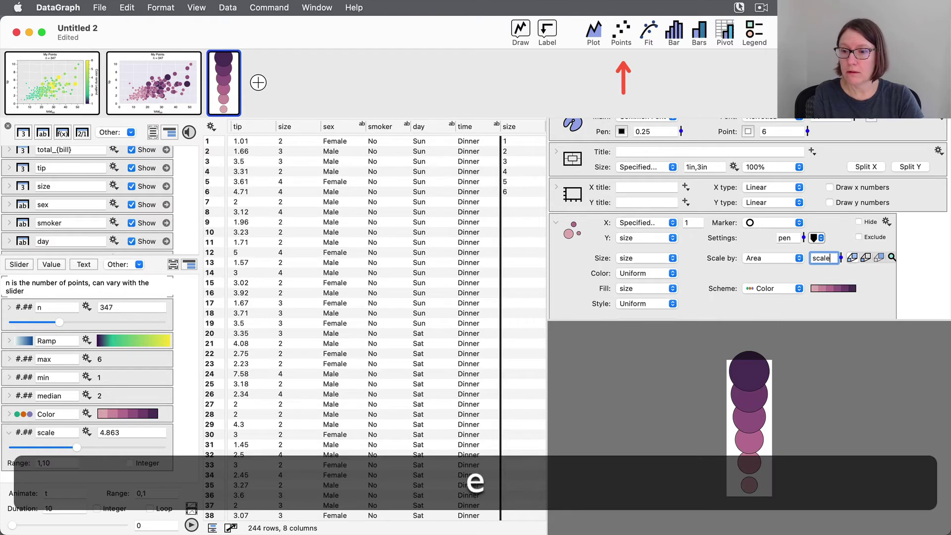
key("Return")
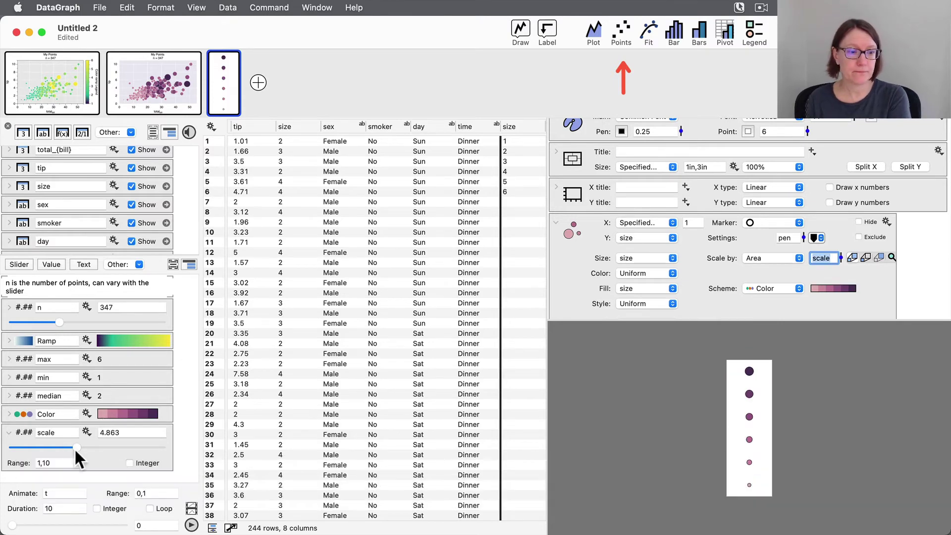
left_click_drag(75, 447, 133, 443)
left_click(129, 448)
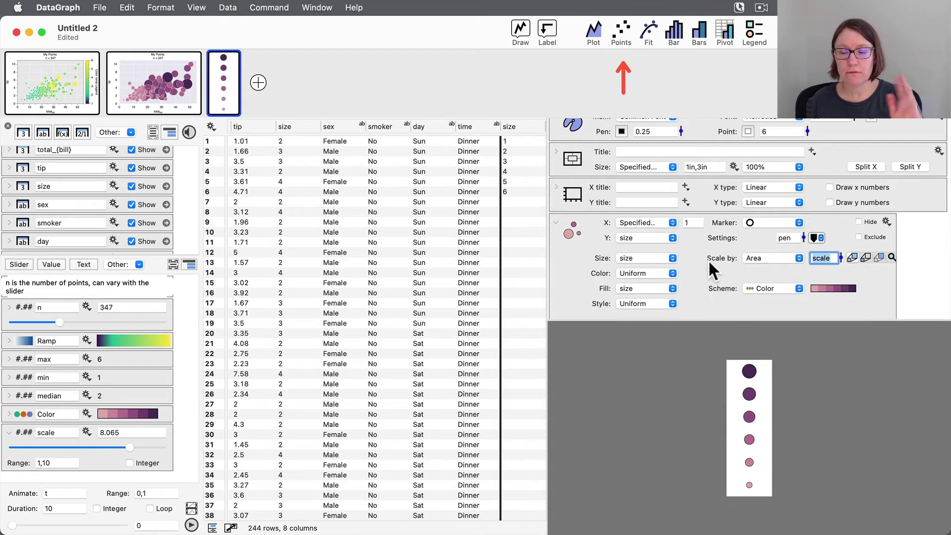
Step: Reverse the legend graph's Y axis and label its points with the separate six-value size column
left_click(764, 199)
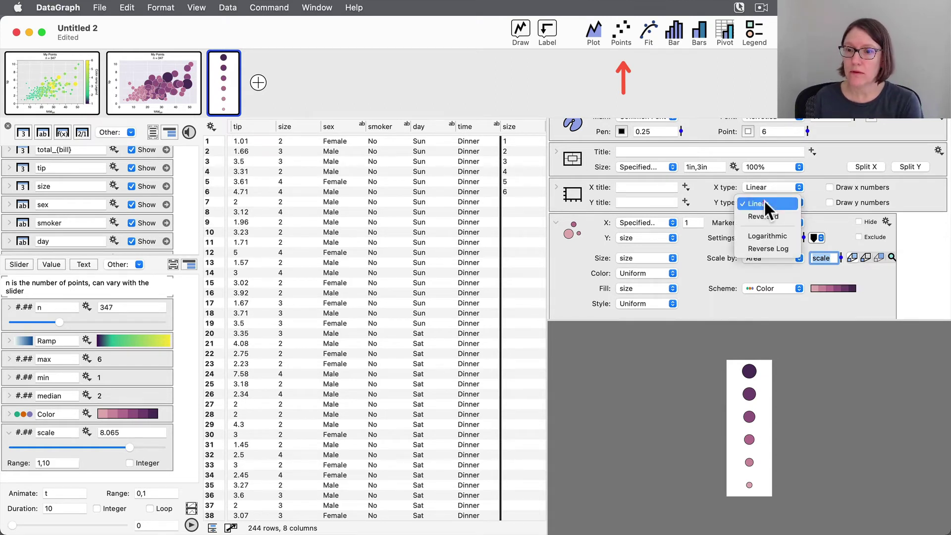
left_click(762, 216)
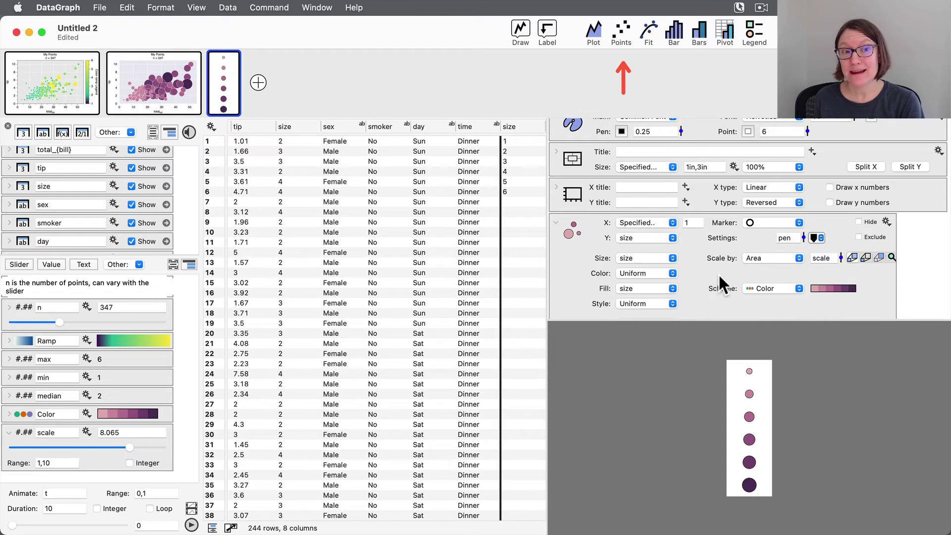
scroll(711, 279, "down", 5)
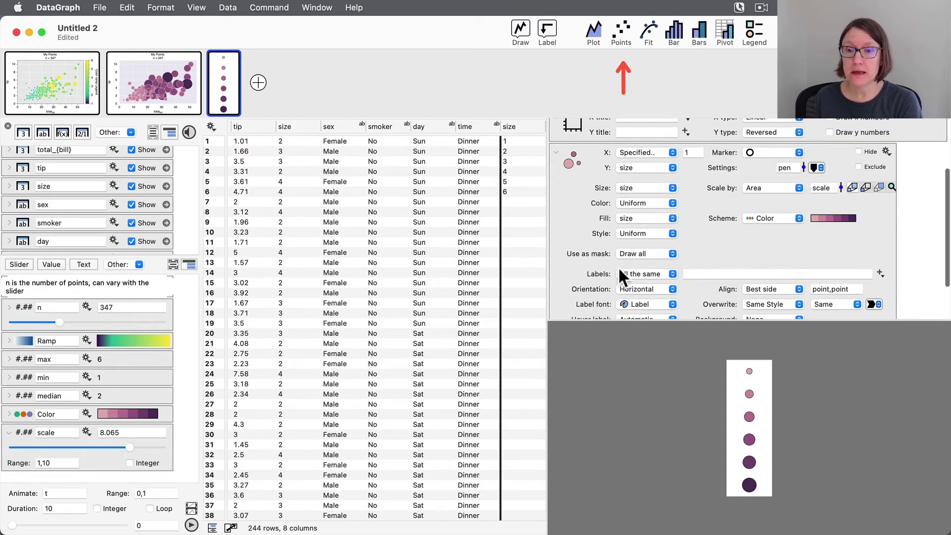
left_click(653, 274)
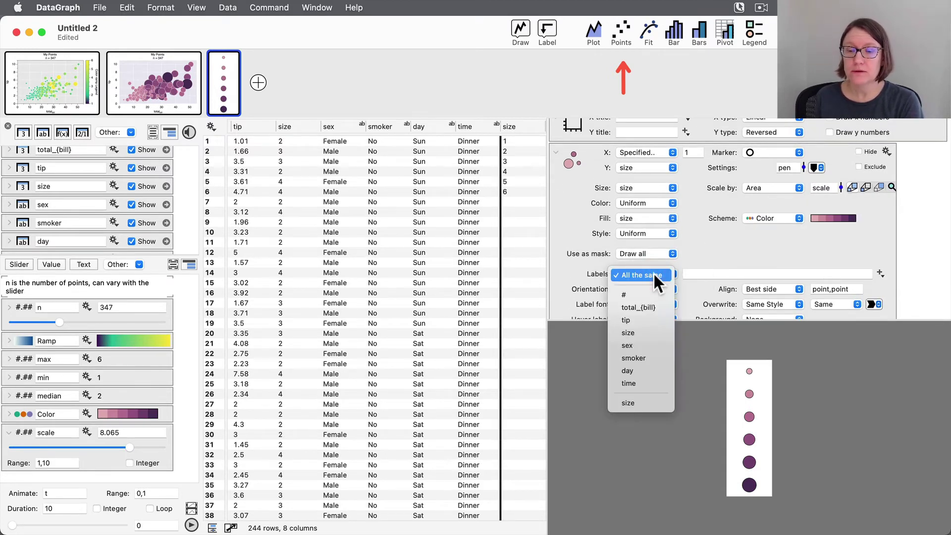
left_click(638, 402)
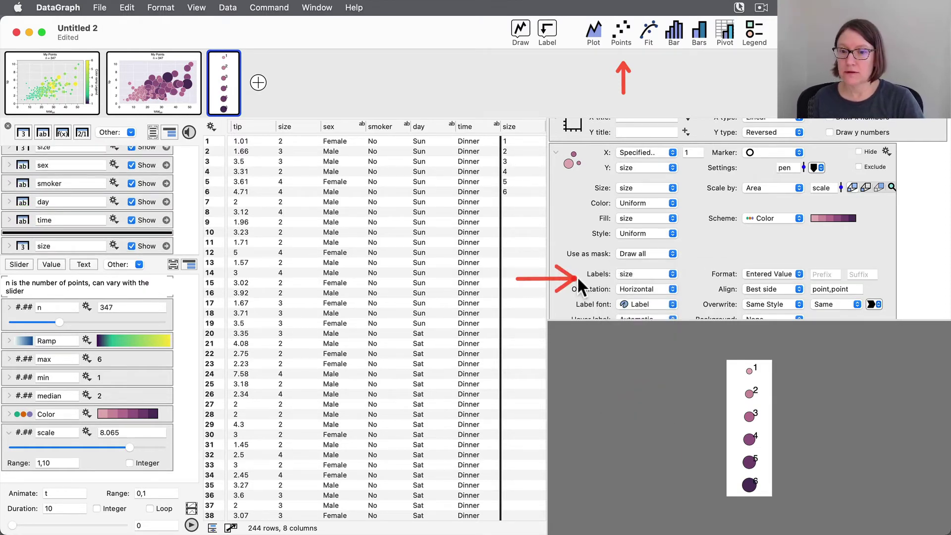
left_click(660, 271)
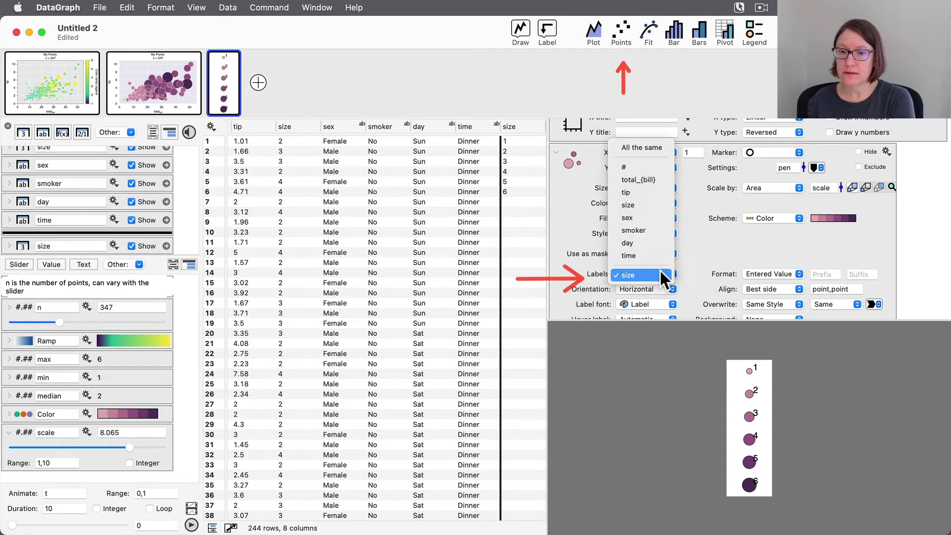
left_click(659, 269)
Step: Align the legend's point labels Right & Center with an offset of point,0
scroll(854, 260, "down", 2)
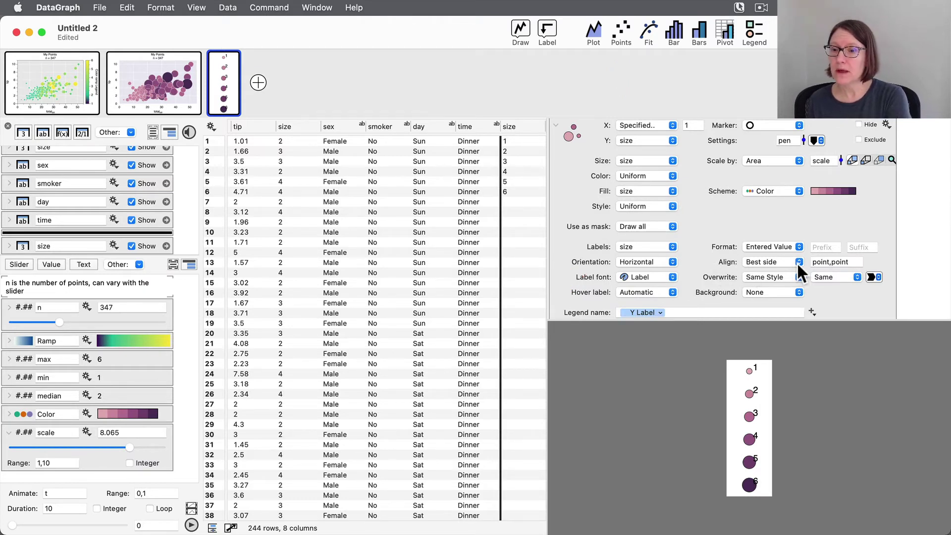
left_click(774, 260)
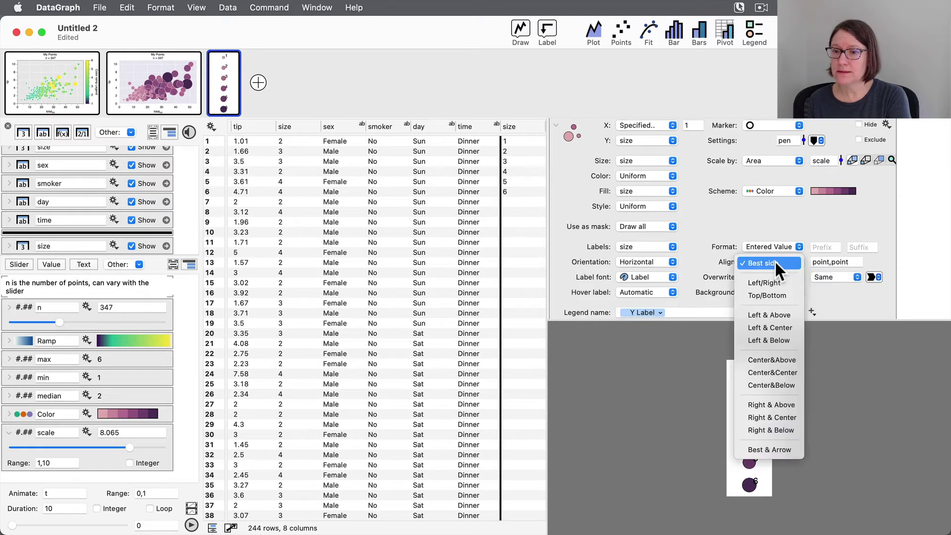
left_click(786, 418)
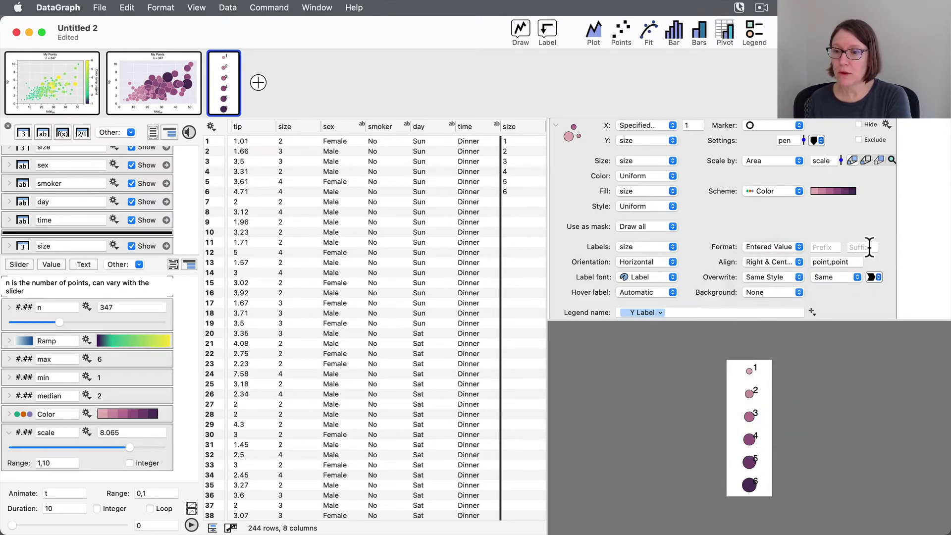
left_click_drag(828, 261, 804, 261)
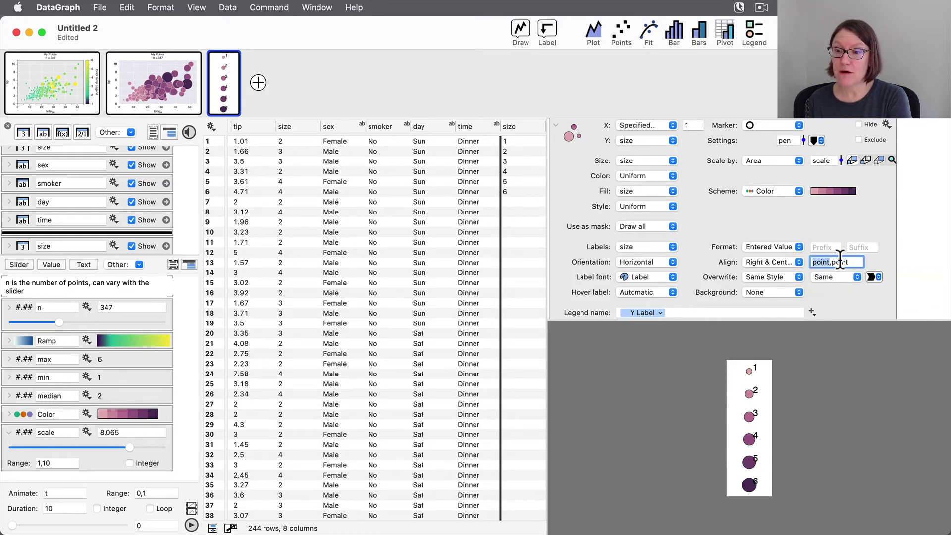
left_click(855, 258)
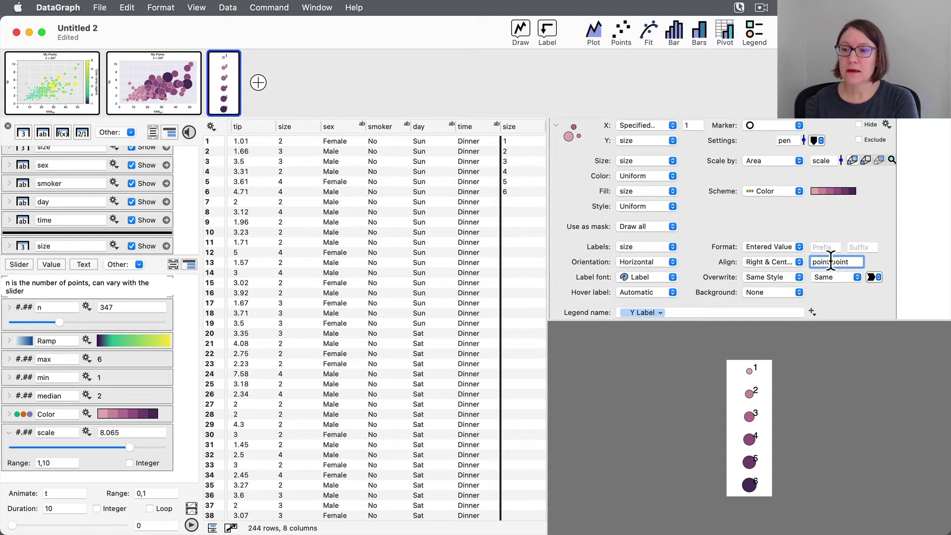
left_click_drag(831, 263, 842, 261)
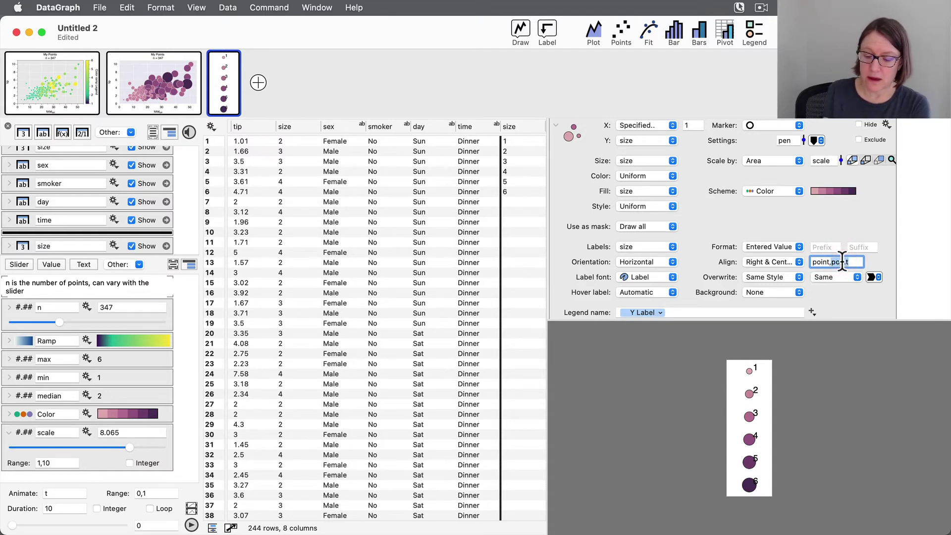
type("0")
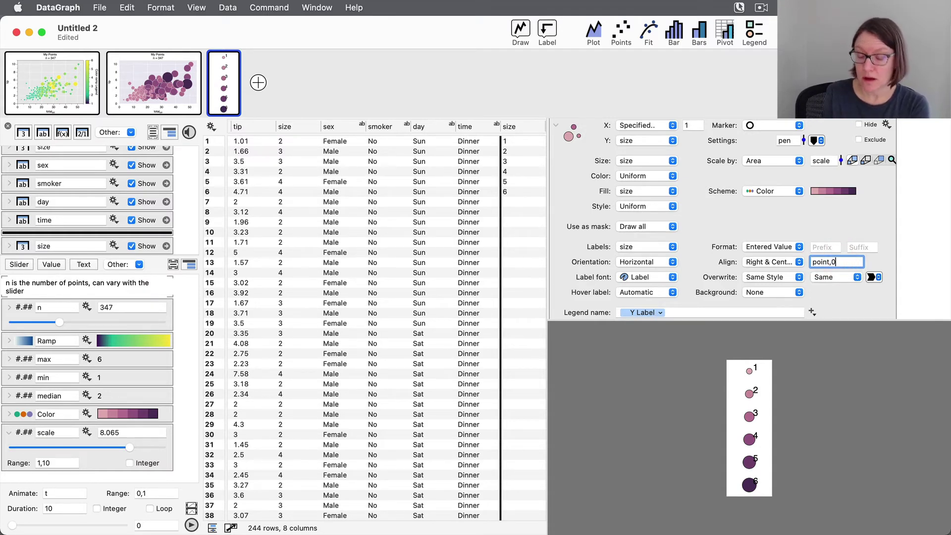
key("Return")
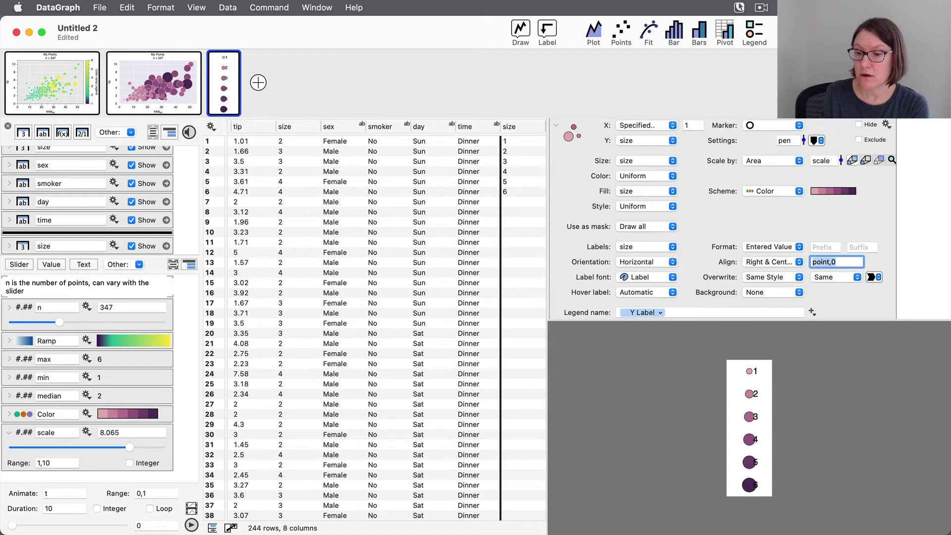
Step: Widen the gap between the legend's points and labels by setting the label offset to 3point,0
left_click(814, 261)
type("2")
key("Return")
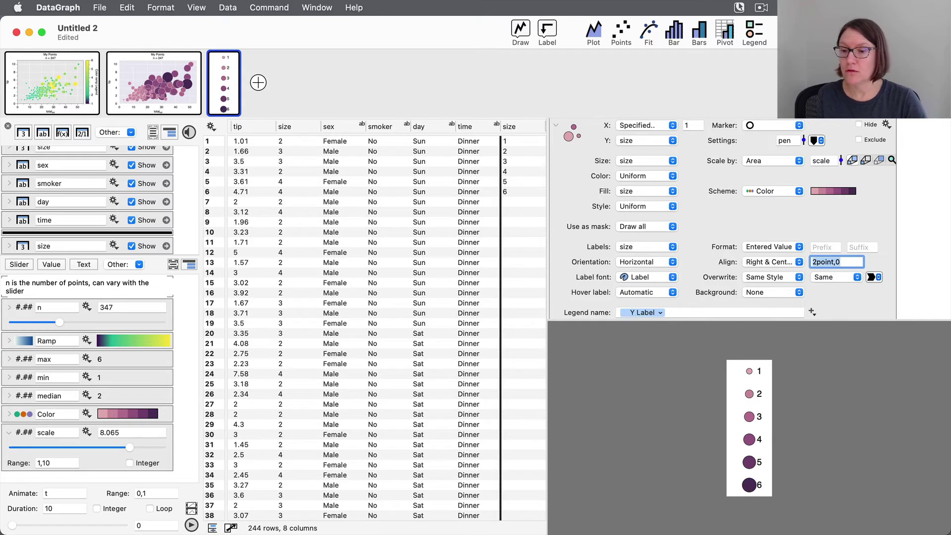
left_click(816, 262)
key("BackSpace")
type("3")
key("Return")
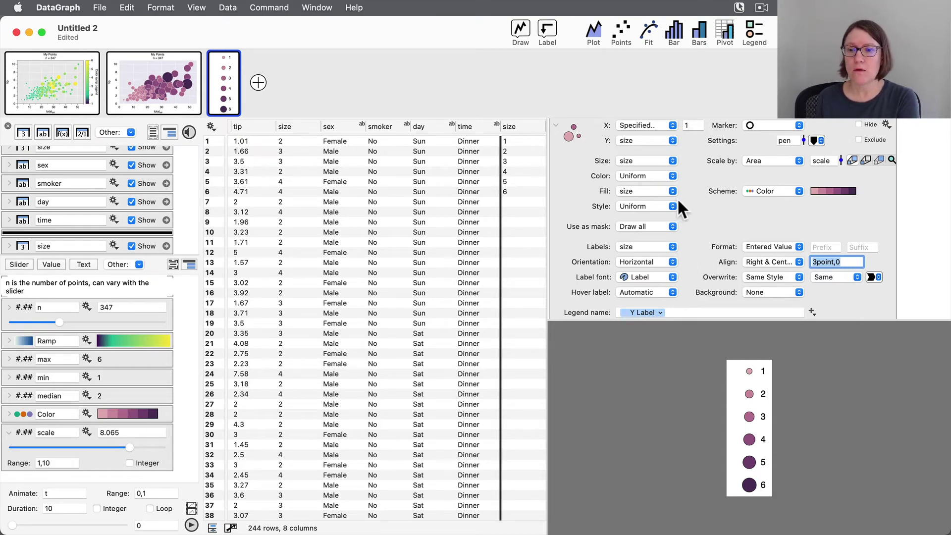
Step: Set the legend graph's size to 1in,2.5in
scroll(723, 194, "up", 5)
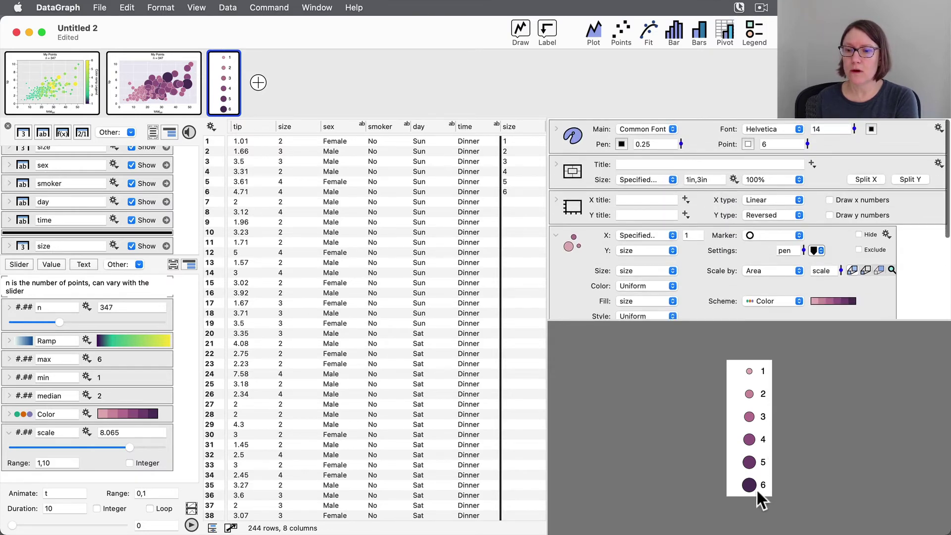
left_click(702, 179)
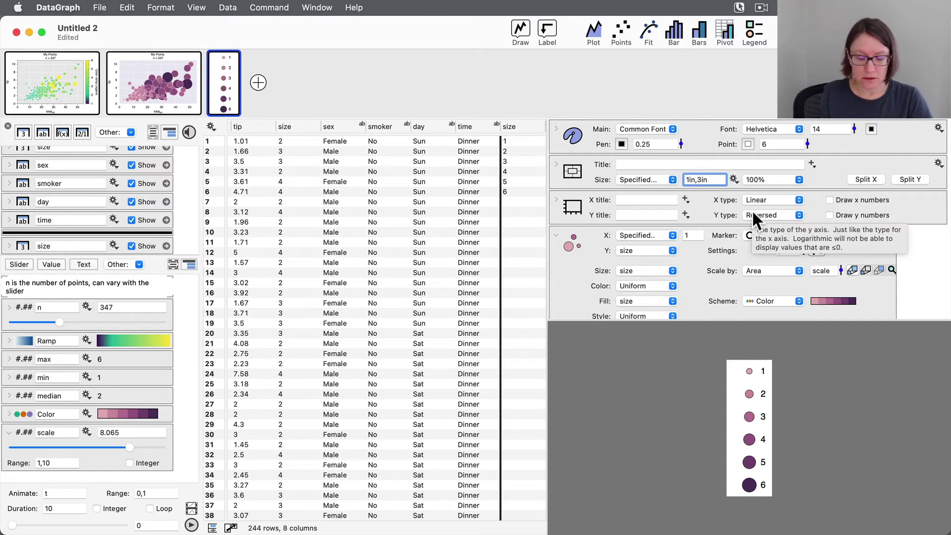
key("BackSpace")
type("2.5")
key("Return")
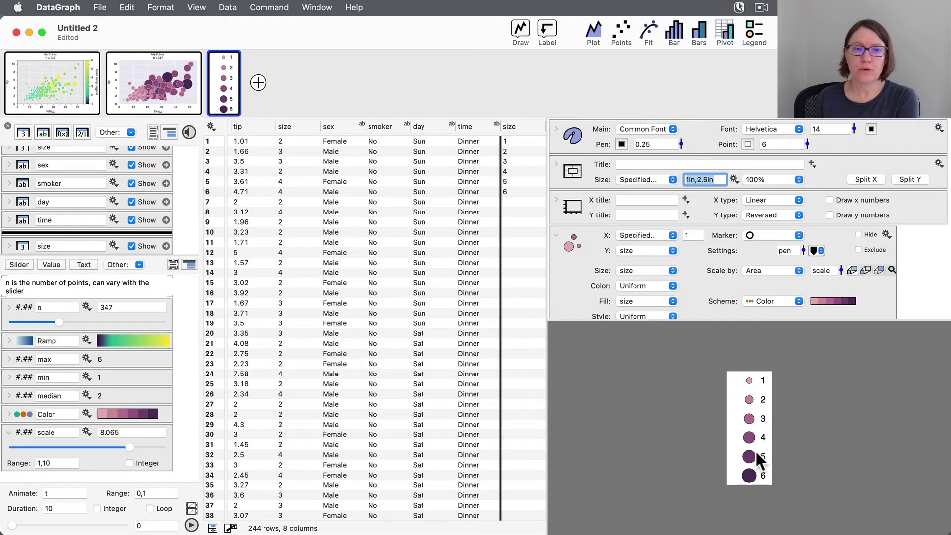
Step: Embed the narrow legend graph in the second graph and move it to the plot area's left side, at offset 294,-7
mouse_move(136, 68)
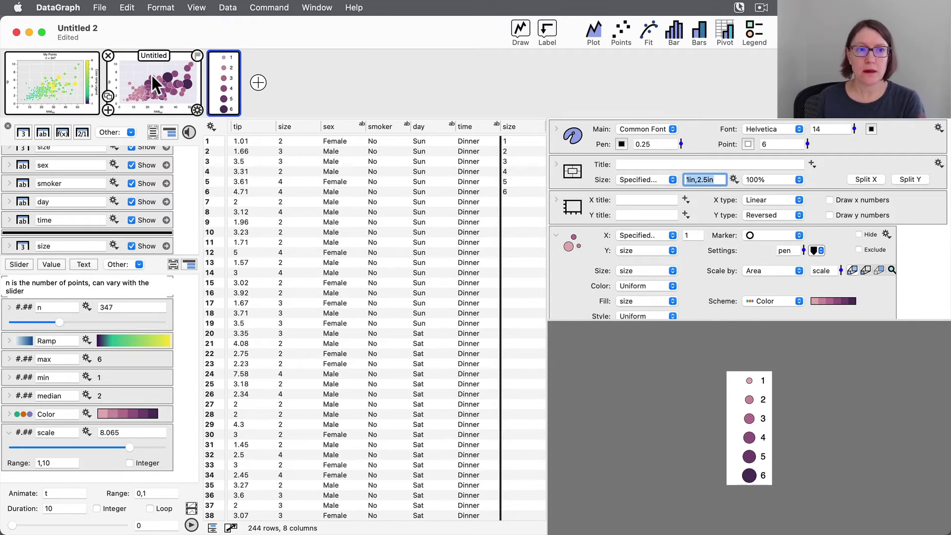
left_click(150, 76)
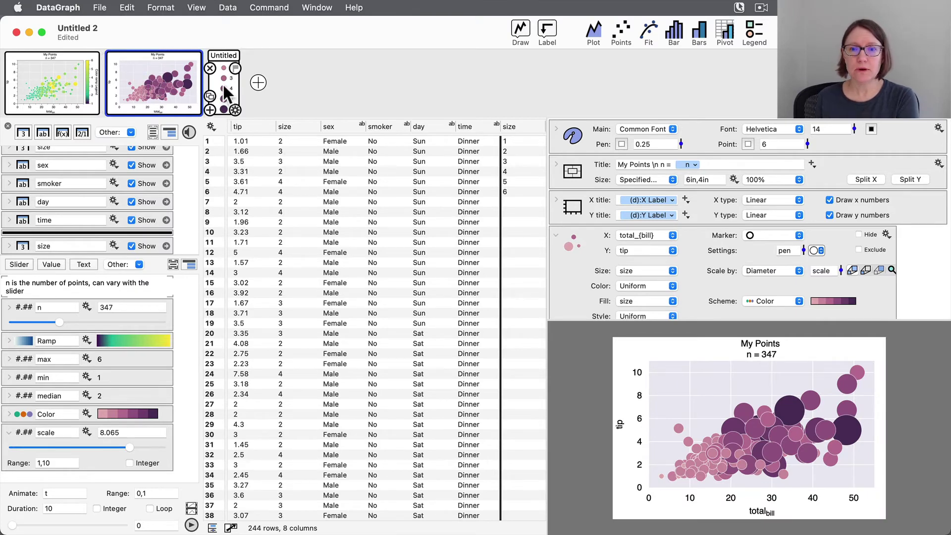
left_click(557, 234)
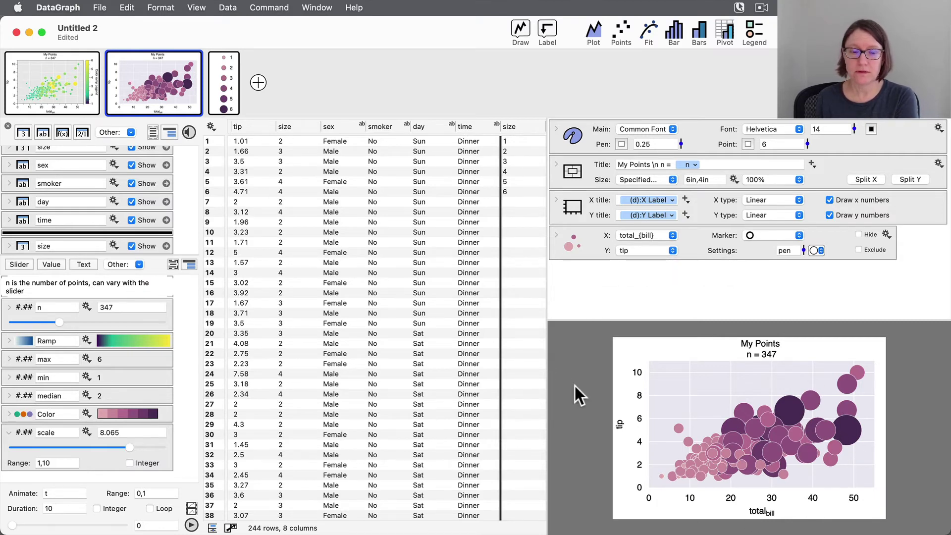
mouse_move(243, 102)
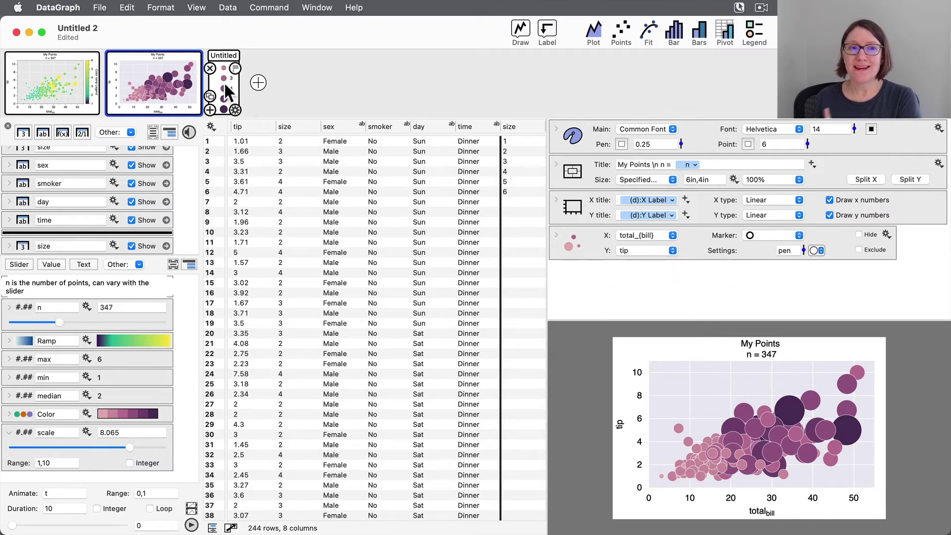
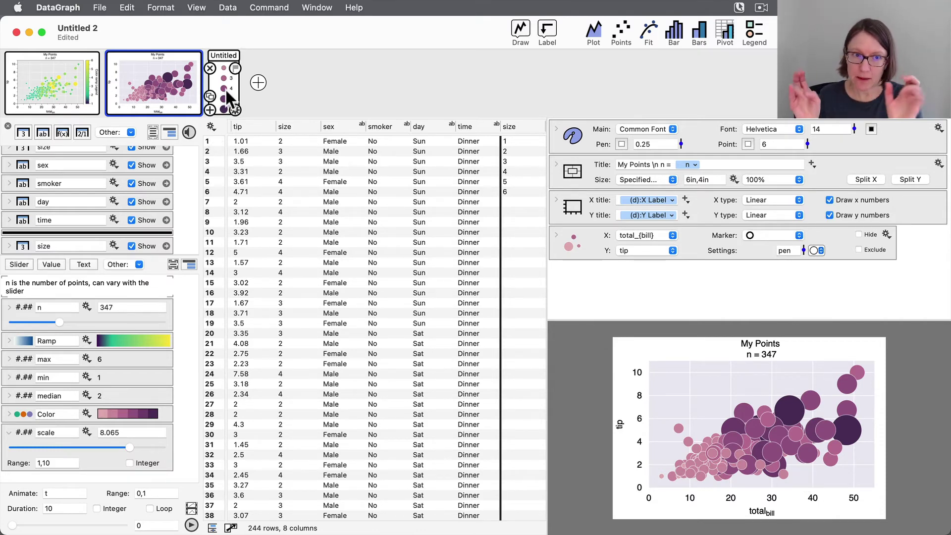
left_click_drag(219, 81, 648, 286)
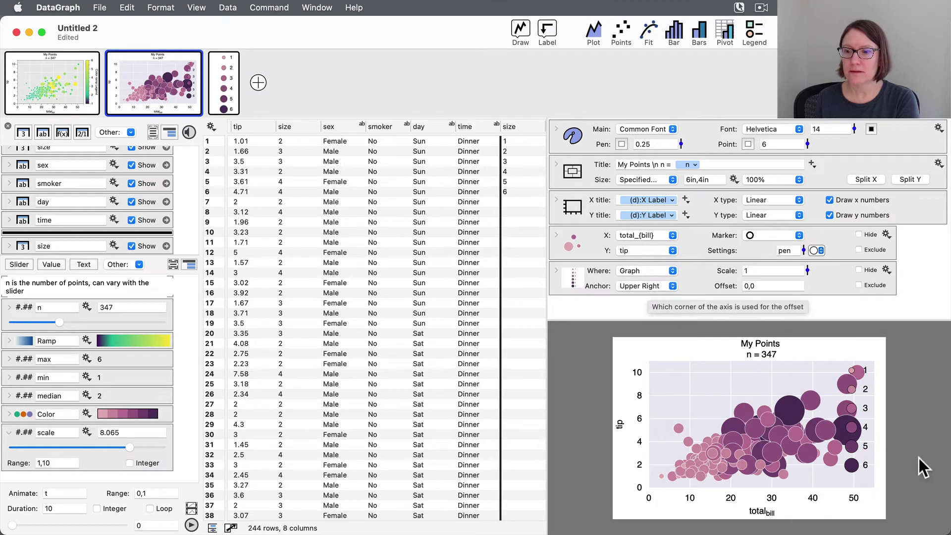
left_click_drag(855, 430, 668, 426)
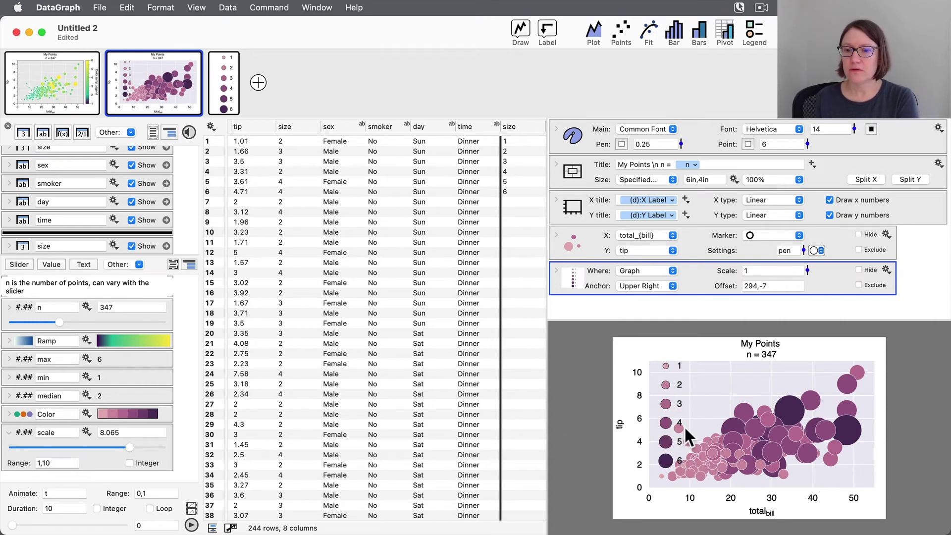
Step: Move the embedded legend up and slightly right in the scatter plot, to offset 278,-30
mouse_move(665, 401)
left_mouse_down()
mouse_move(685, 398)
mouse_move(677, 388)
left_mouse_up()
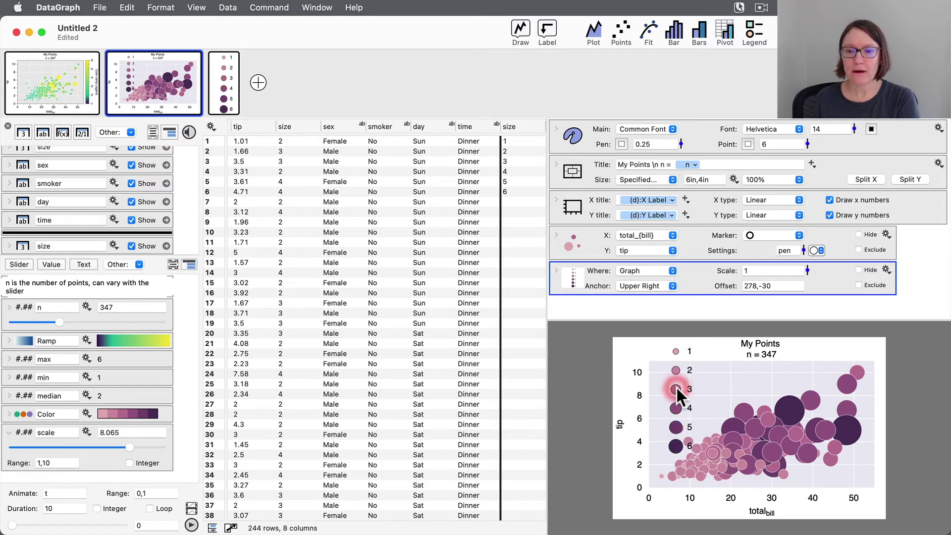
mouse_move(192, 70)
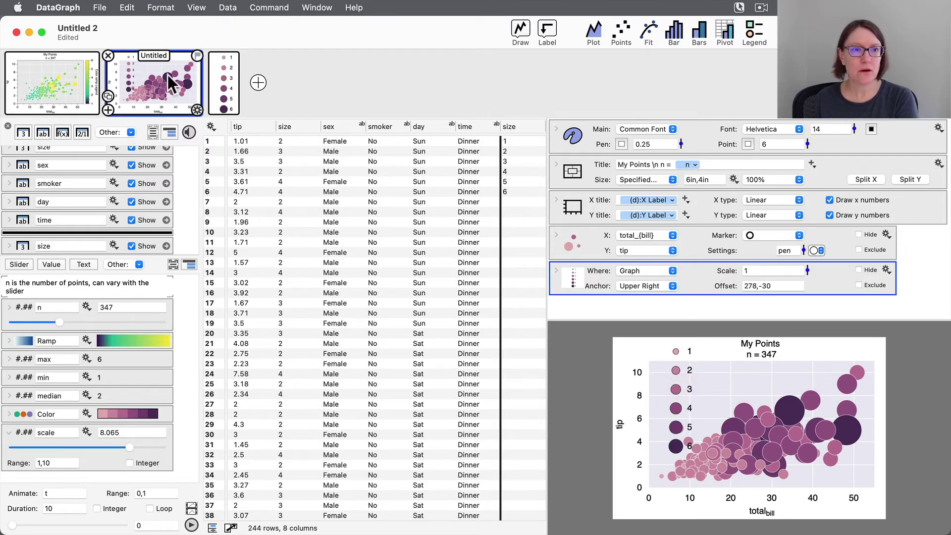
mouse_move(246, 92)
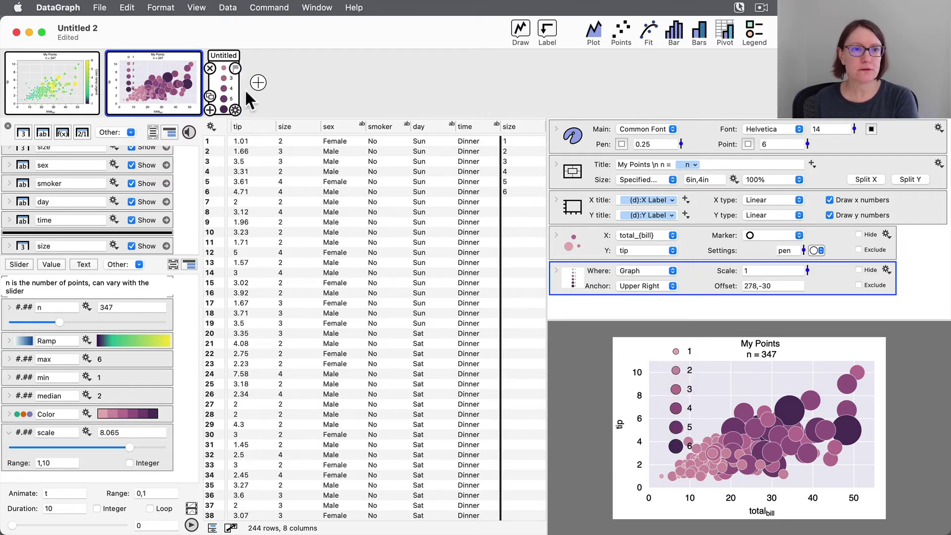
Step: Give the narrow legend graph a white Color background
left_click(224, 77)
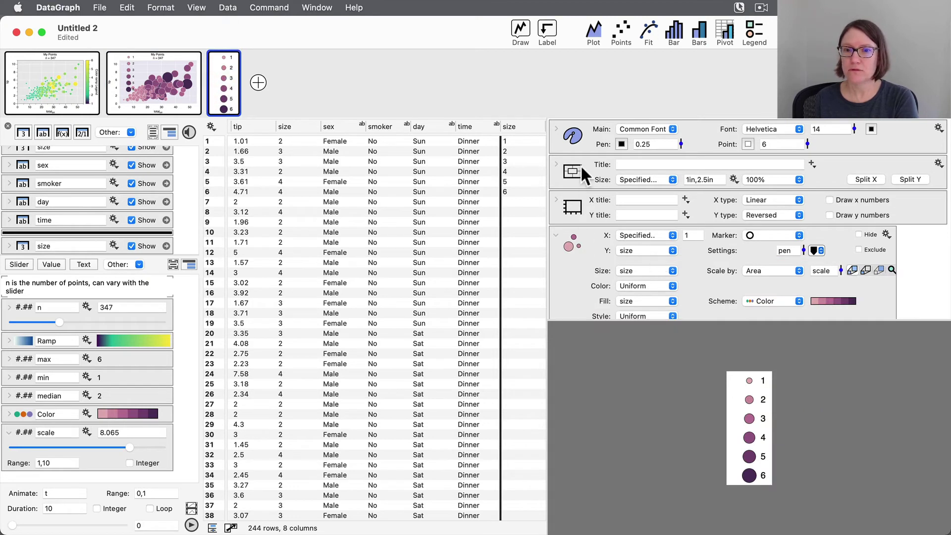
left_click(555, 160)
left_click(650, 236)
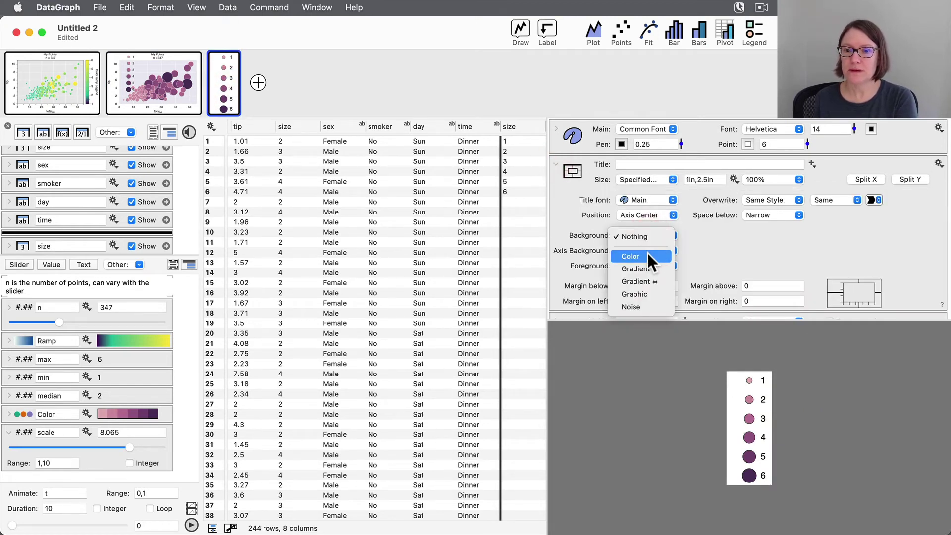
left_click(647, 252)
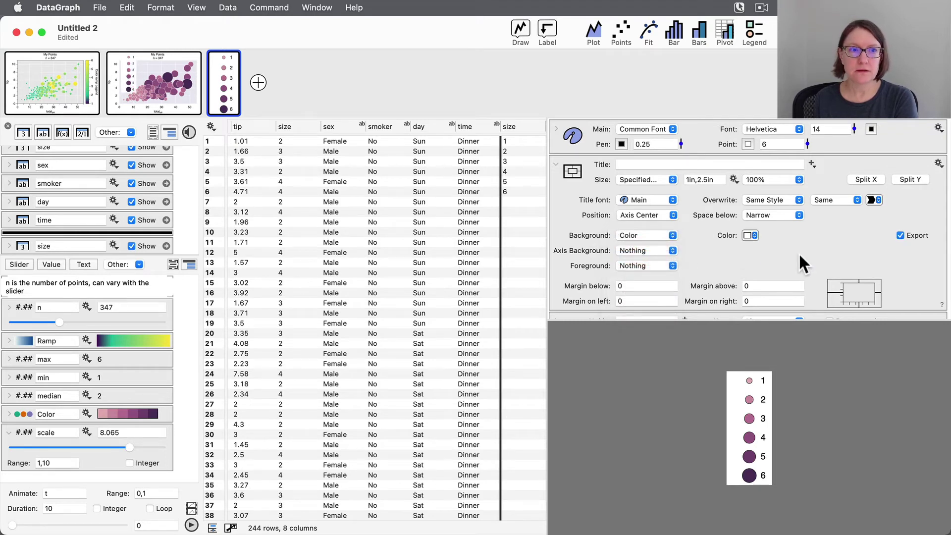
mouse_move(200, 97)
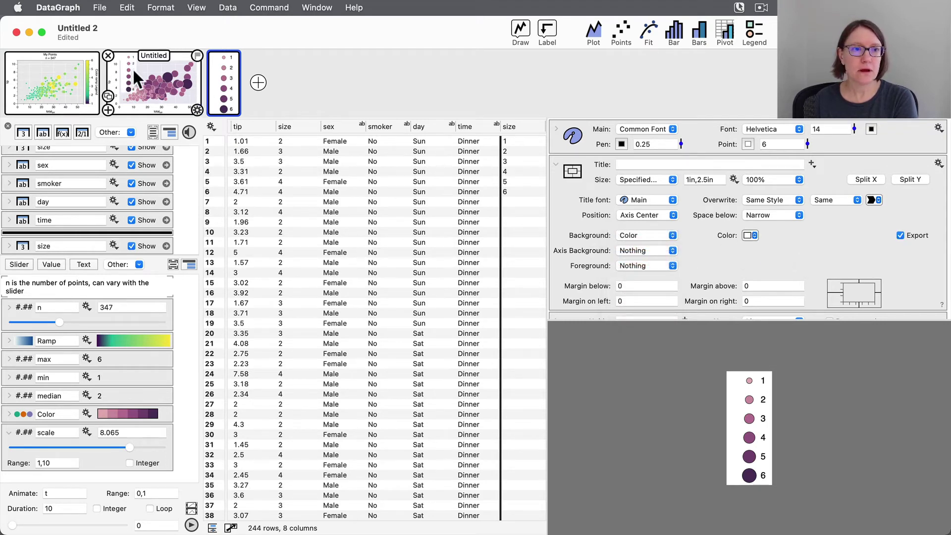
Step: Set the legend graph's box style to One Box so it has a border
right_click(740, 408)
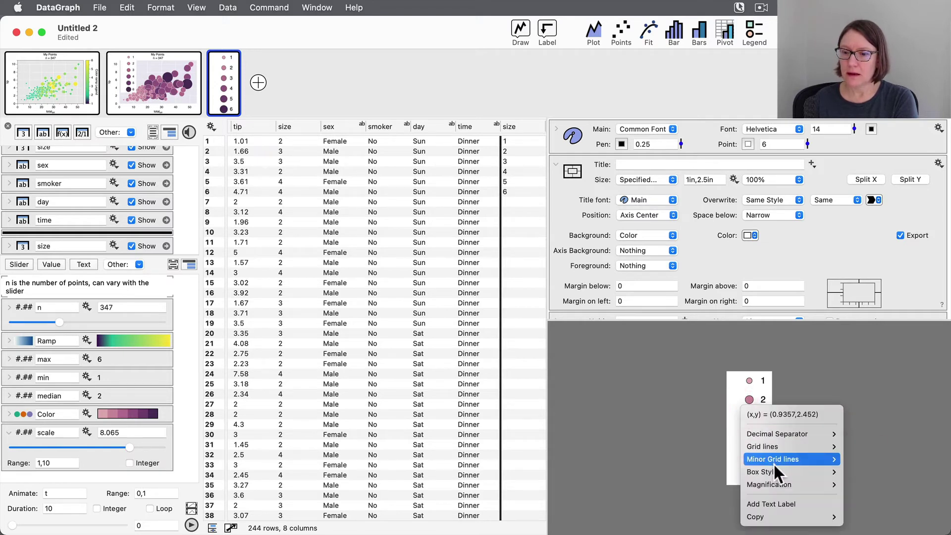
mouse_move(776, 471)
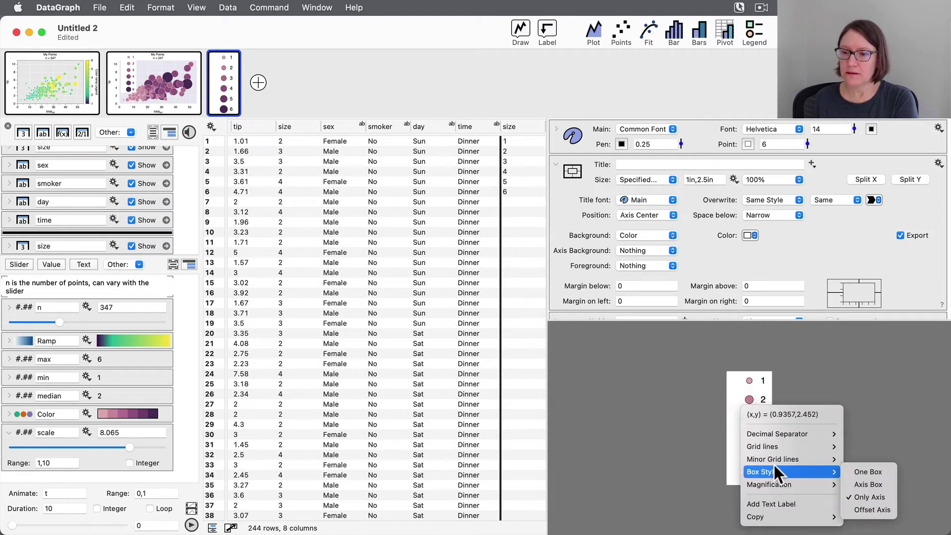
left_click(873, 471)
Step: In the scatter plot, lower the scale variable to 6.298 and move the embedded legend into the plot's upper-left corner, at offset 283,2
left_click(170, 77)
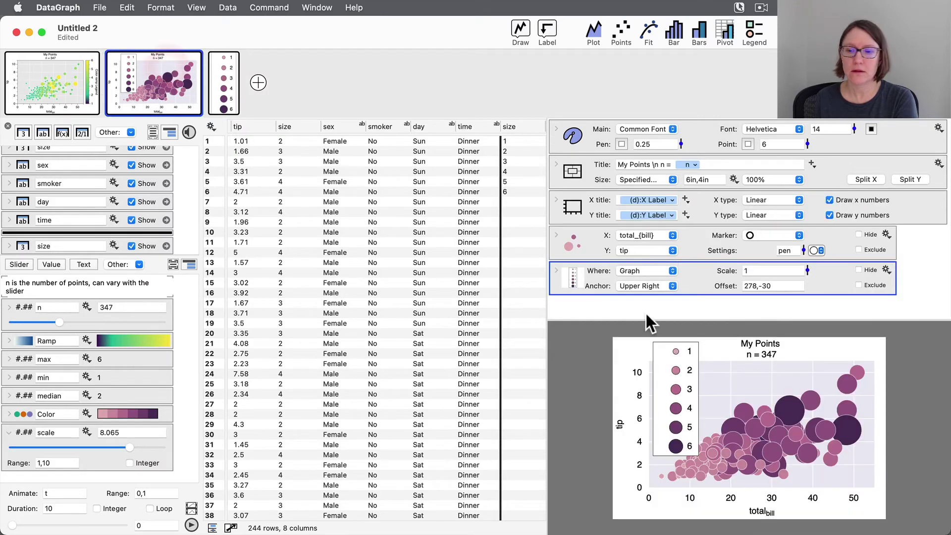
left_click_drag(694, 410, 697, 411)
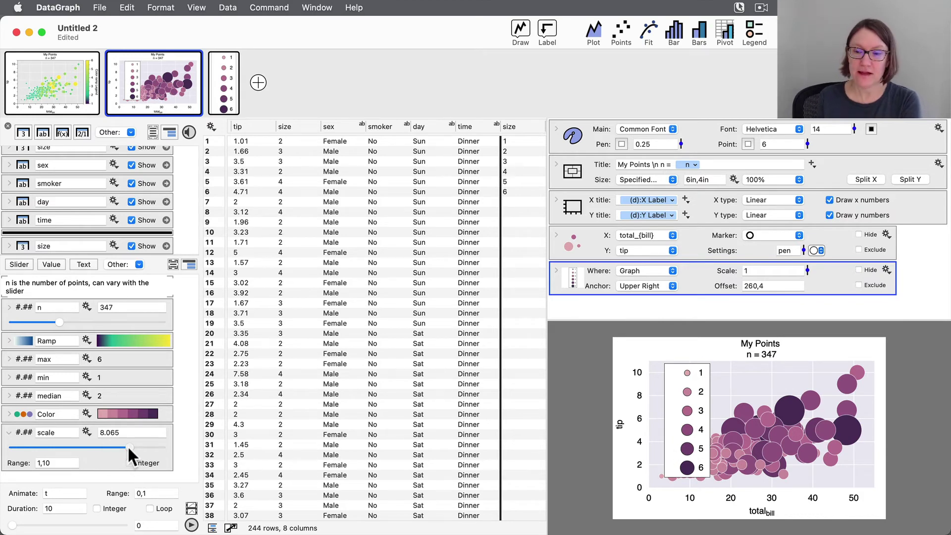
left_click_drag(127, 445, 99, 443)
left_click_drag(689, 415, 676, 418)
Step: Shorten the legend graph to 2in, then reduce its size further to 1in,1.8in
left_click(224, 82)
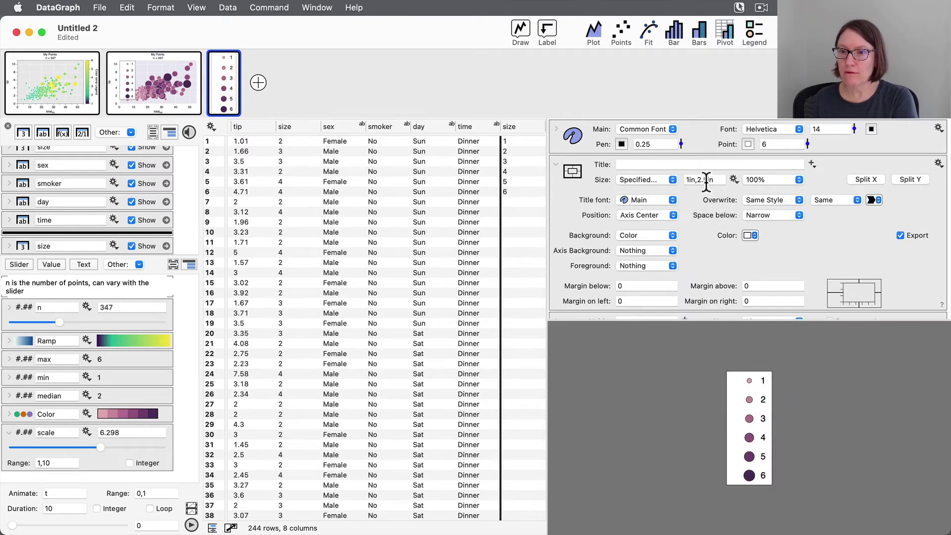
left_click(705, 180)
left_click(706, 180)
key("BackSpace")
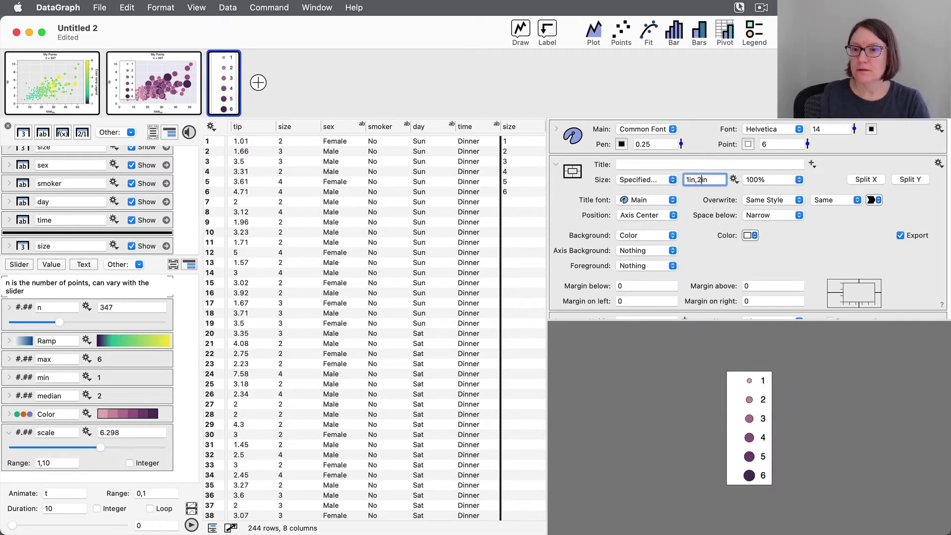
key("Return")
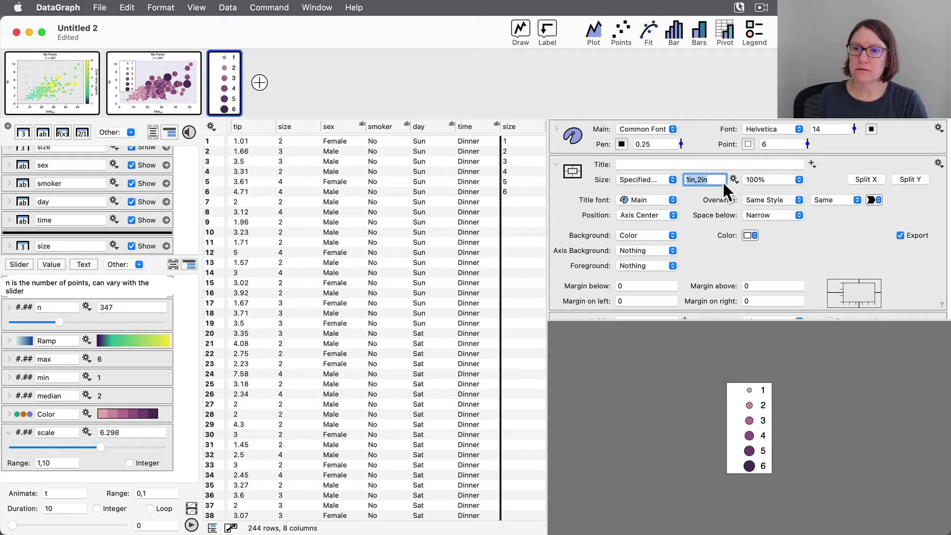
left_click(702, 179)
key("BackSpace")
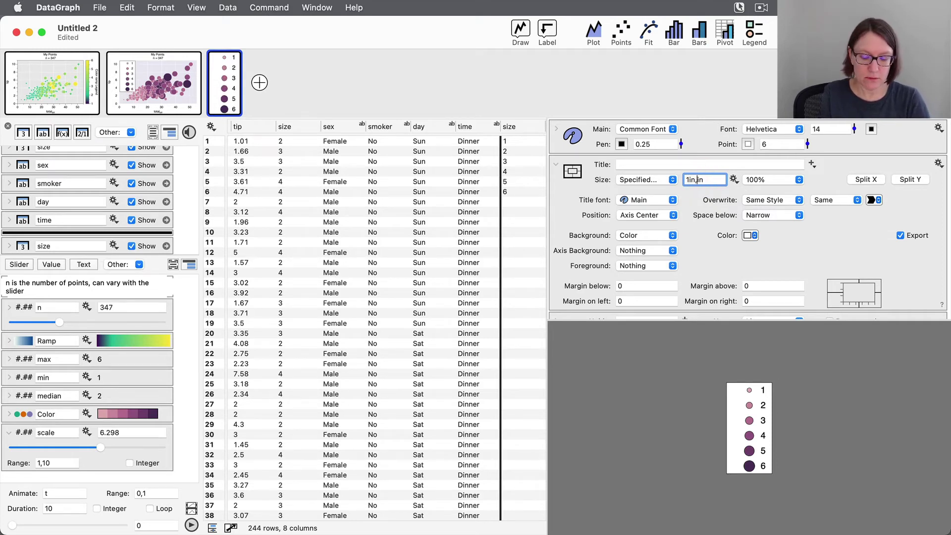
type("1.8")
key("Return")
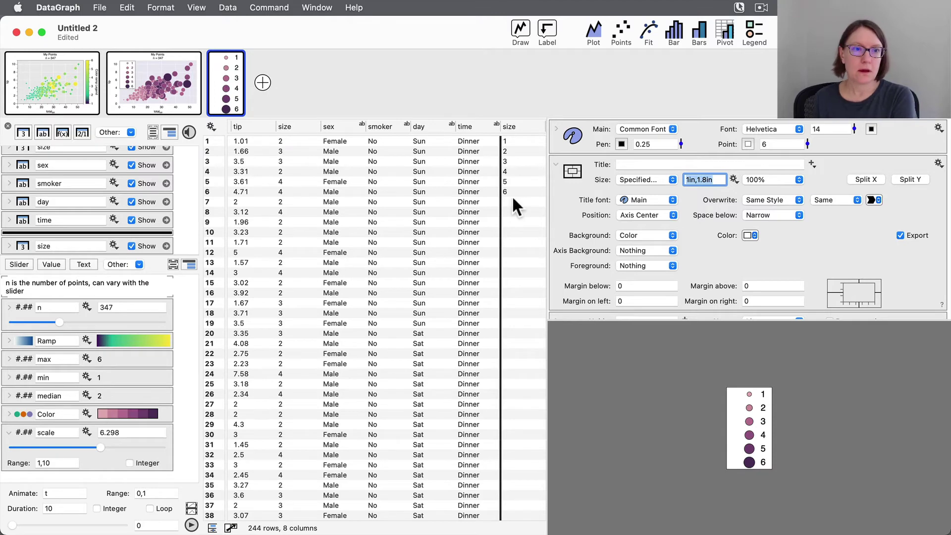
Step: Show the scatter plot and lower the scale variable to 2.886 to shrink the points
left_click(175, 79)
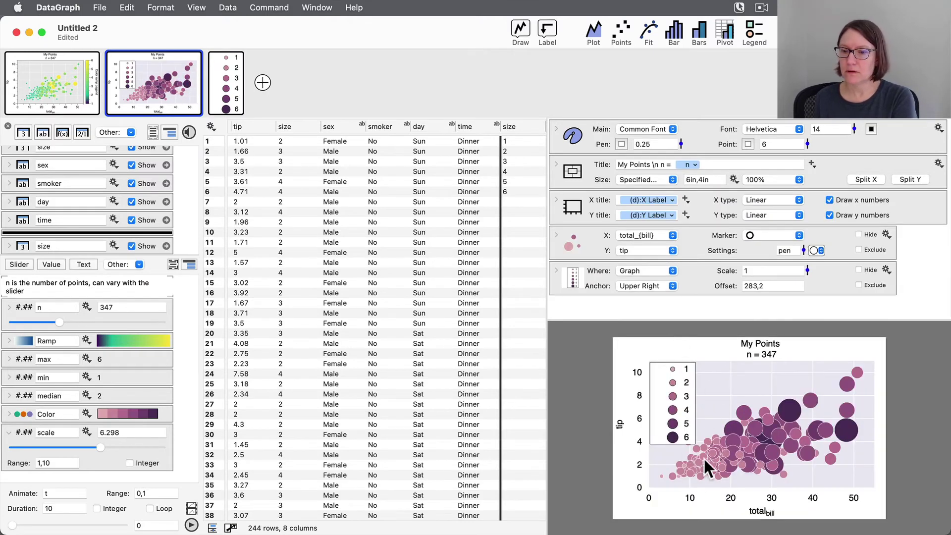
left_click_drag(101, 448, 42, 444)
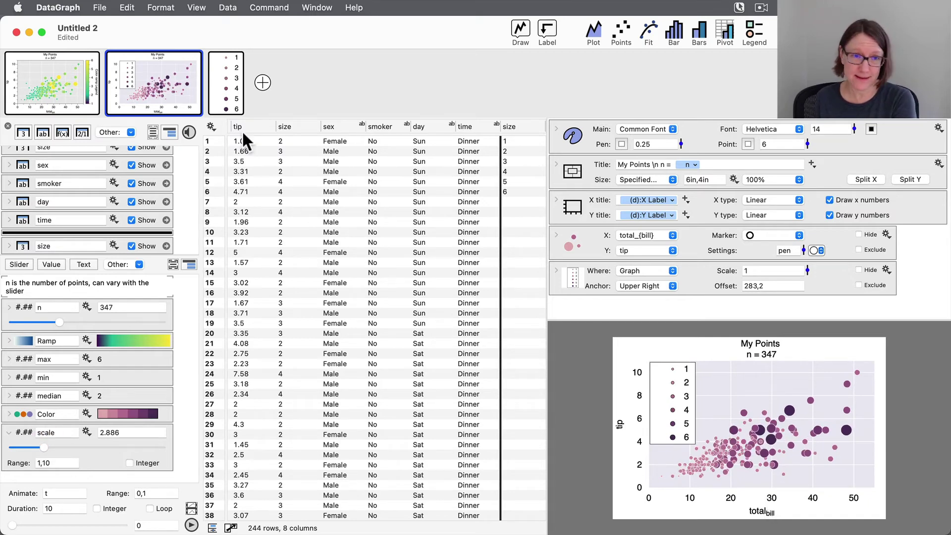
Step: Set the legend graph's size to 1in,1.2in and its font size to 12, and check it in the scatter plot
left_click(227, 89)
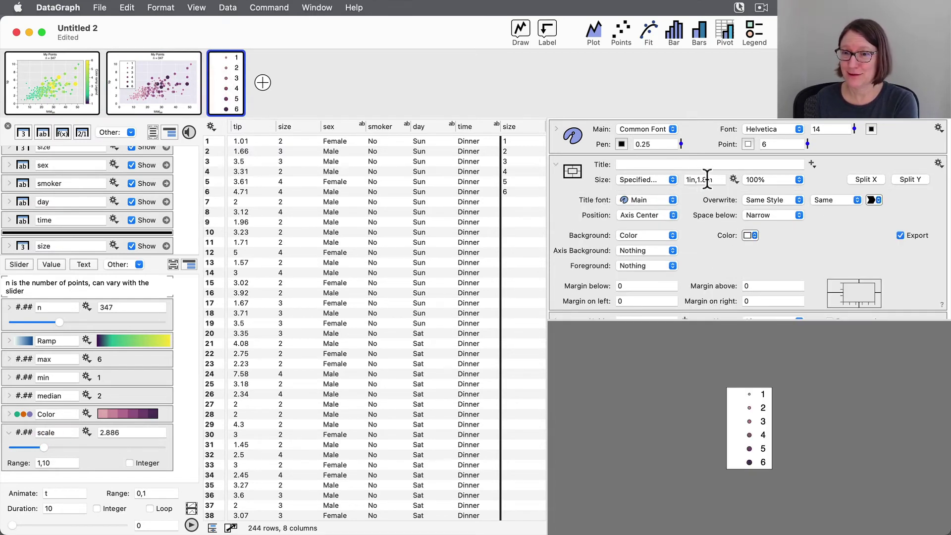
left_click(707, 180)
key("BackSpace")
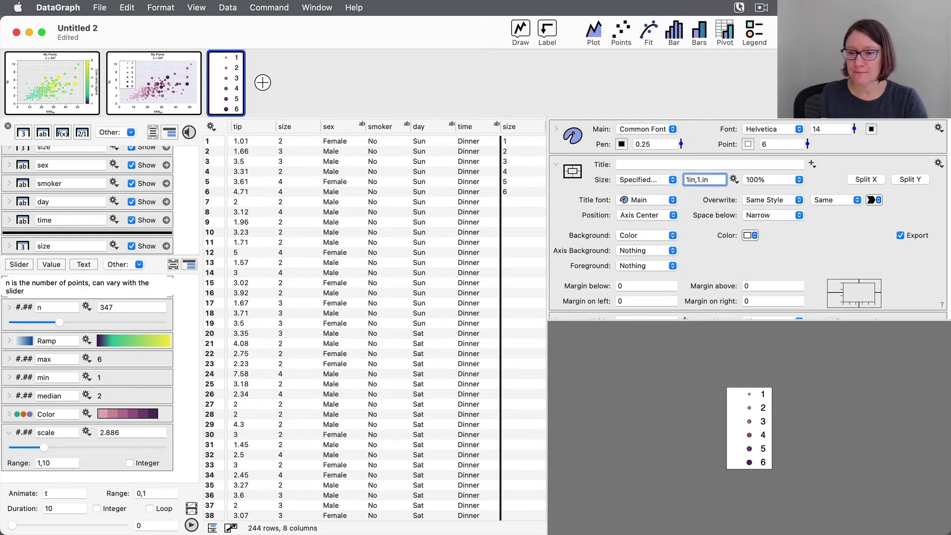
type("2")
key("Return")
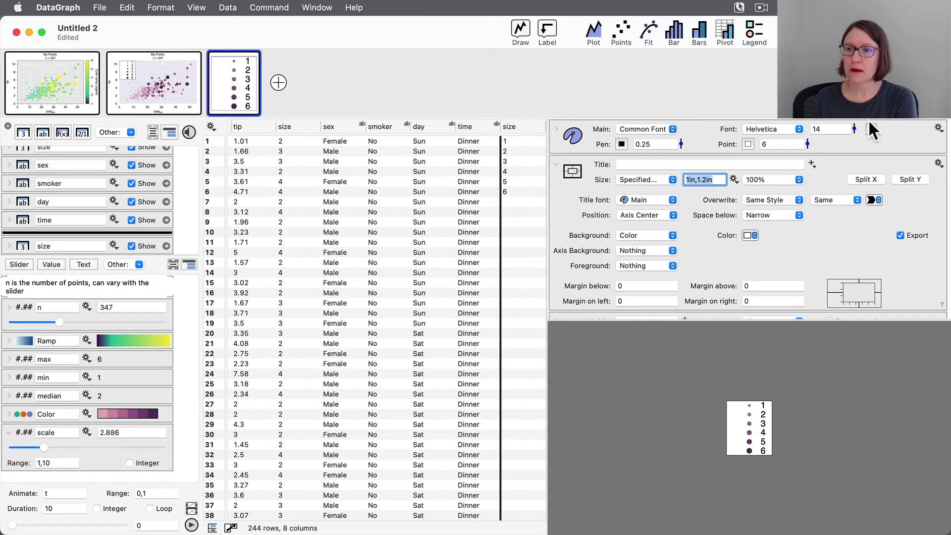
double_click(822, 129)
type("12")
key("Return")
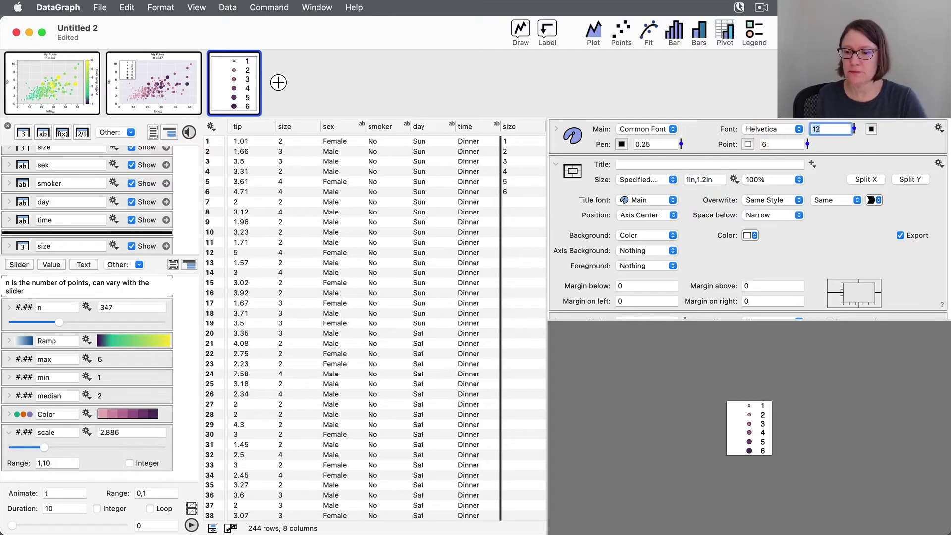
left_click(165, 95)
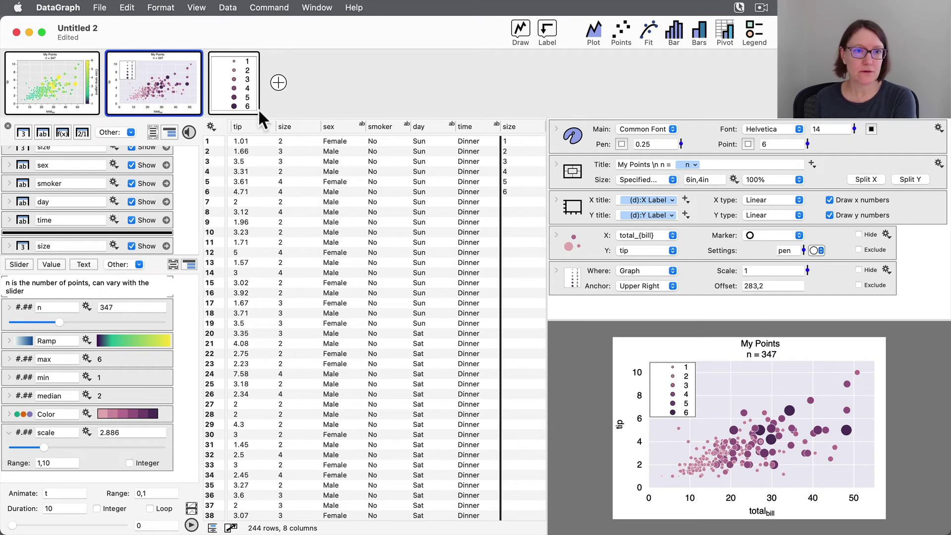
Step: Narrow the legend graph by setting its size to .7in,1.2in
left_click(241, 91)
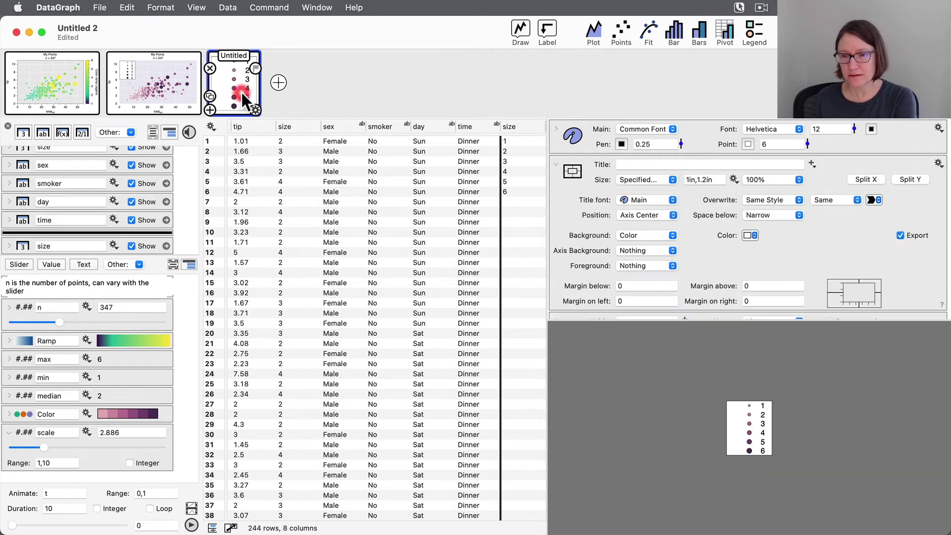
left_click(687, 180)
key("Delete")
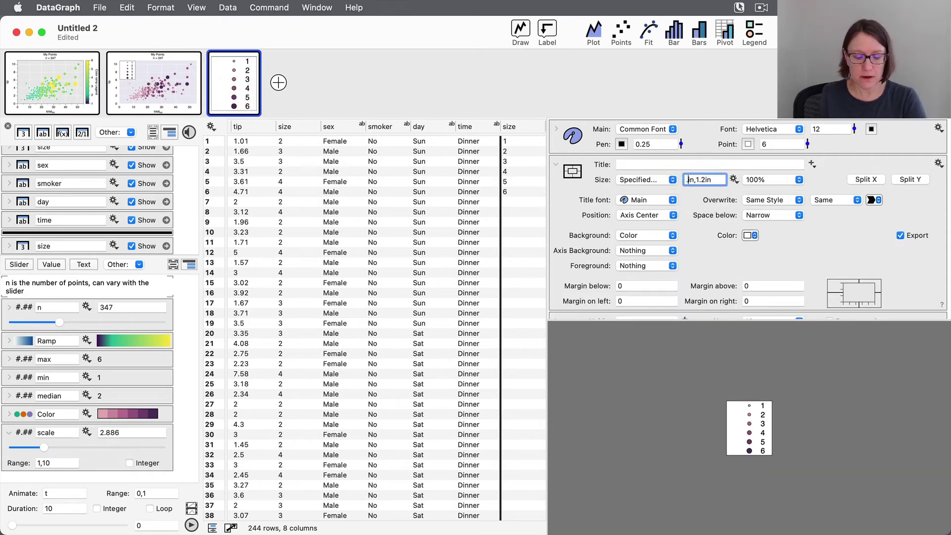
type(".7")
key("Return")
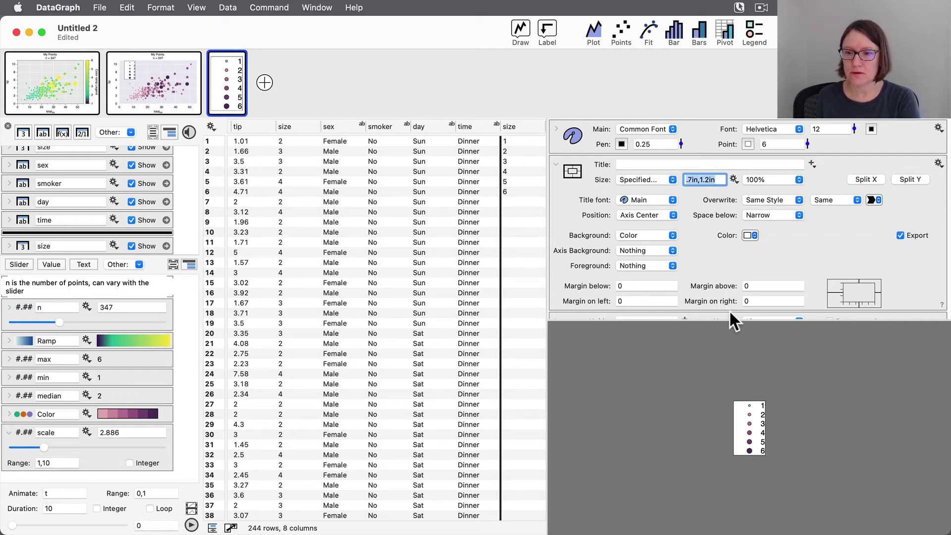
Step: Tighten the gap between the legend's points and labels by setting the label offset to 2point,0
scroll(688, 260, "down", 5)
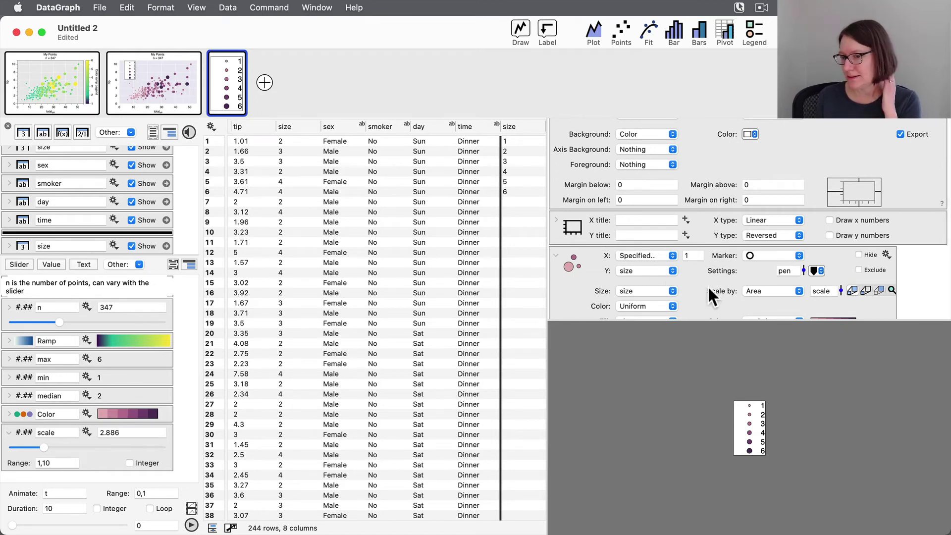
scroll(709, 285, "down", 7)
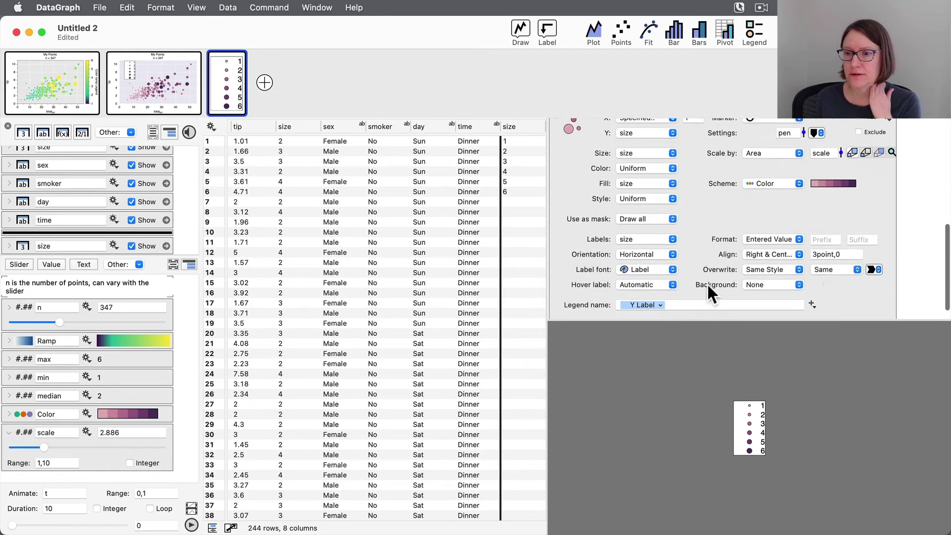
left_click(818, 240)
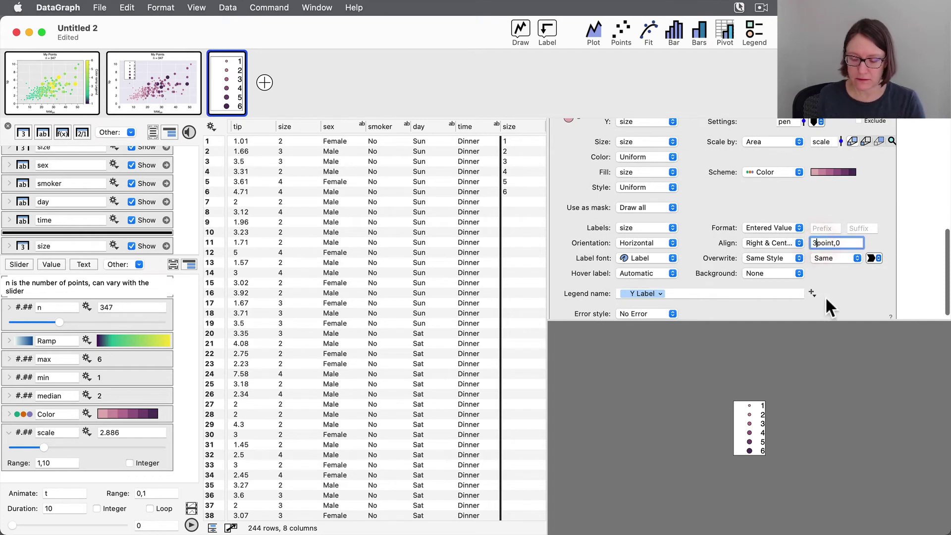
key("BackSpace")
type("2")
key("Return")
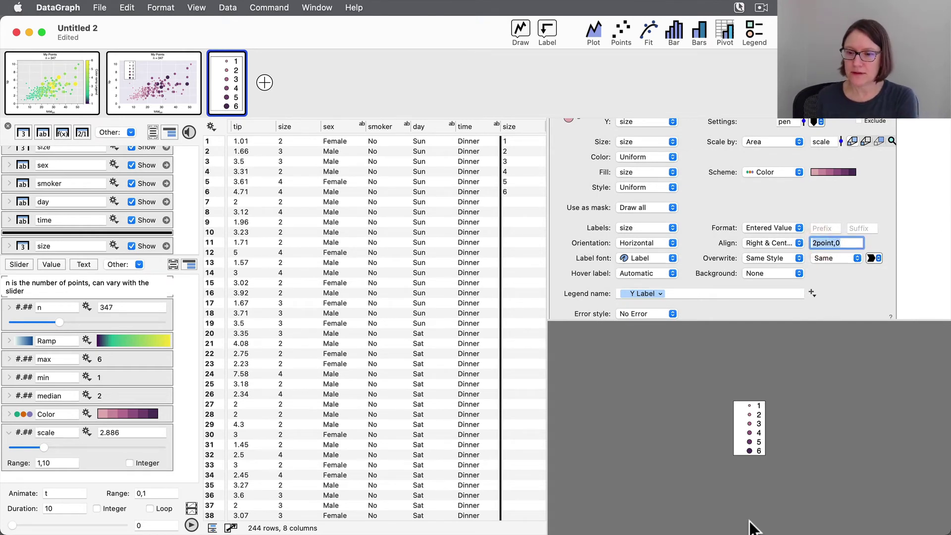
Step: Compare the scatter plot with the seaborn reference image in Safari, and move the embedded legend in DataGraph to offset 301,14
left_click(186, 97)
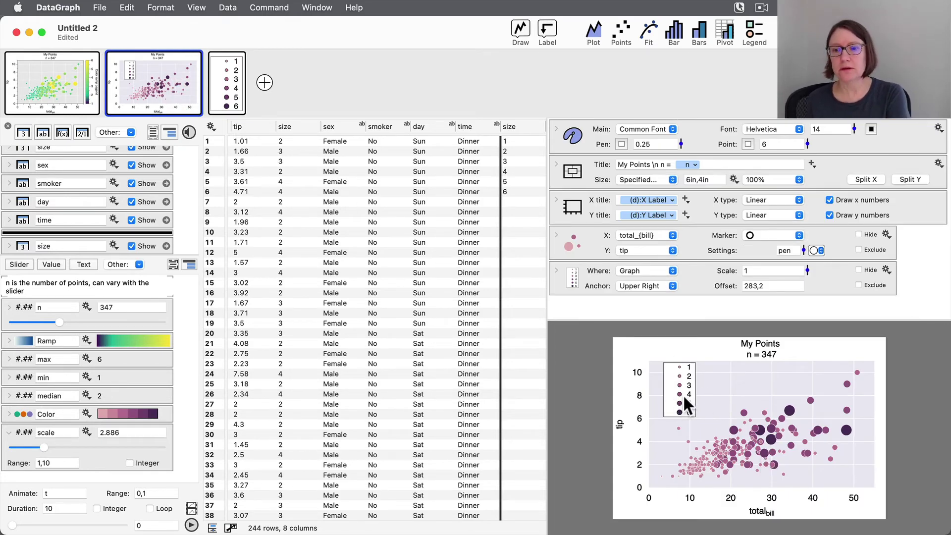
key("ctrl+Right")
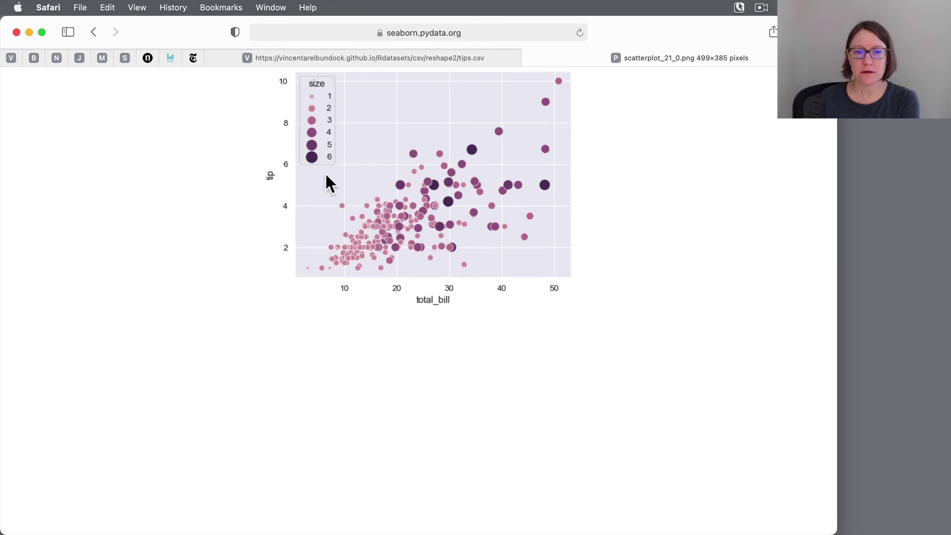
key("ctrl+Left")
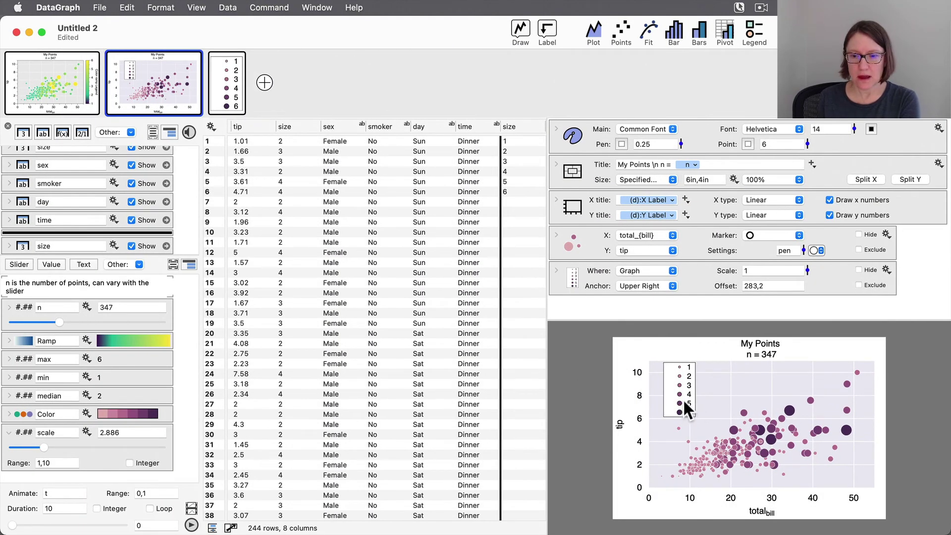
left_click(684, 399)
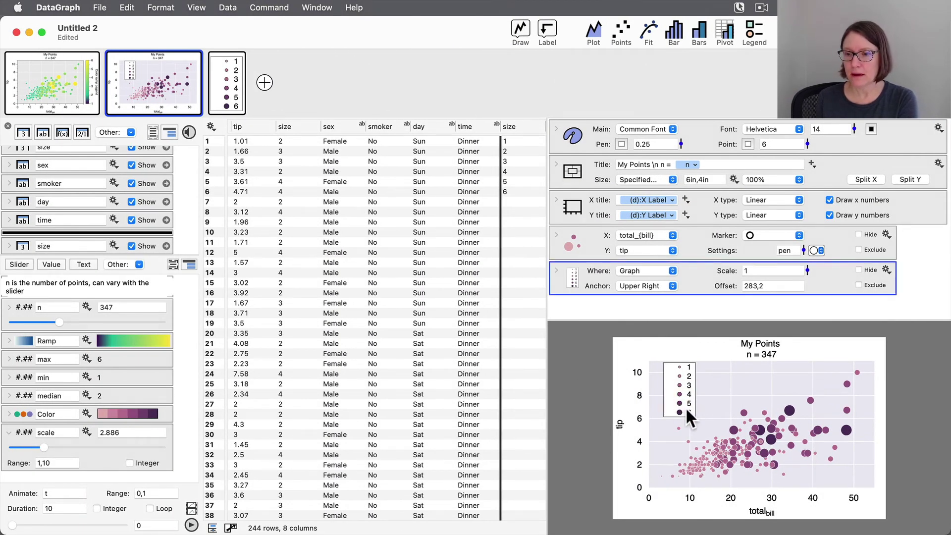
left_click_drag(682, 400, 671, 411)
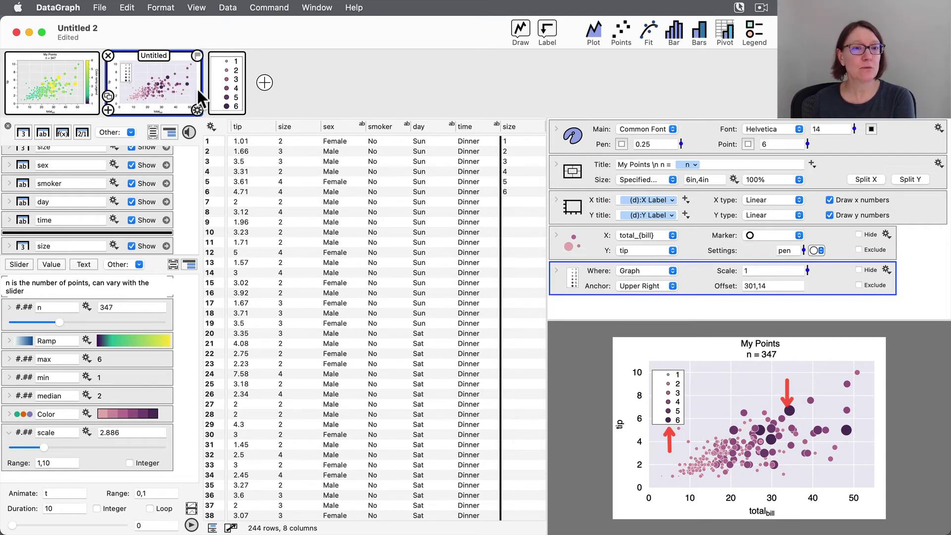
Step: Set the points in the legend graph to scale by Diameter instead of Area
left_click(231, 79)
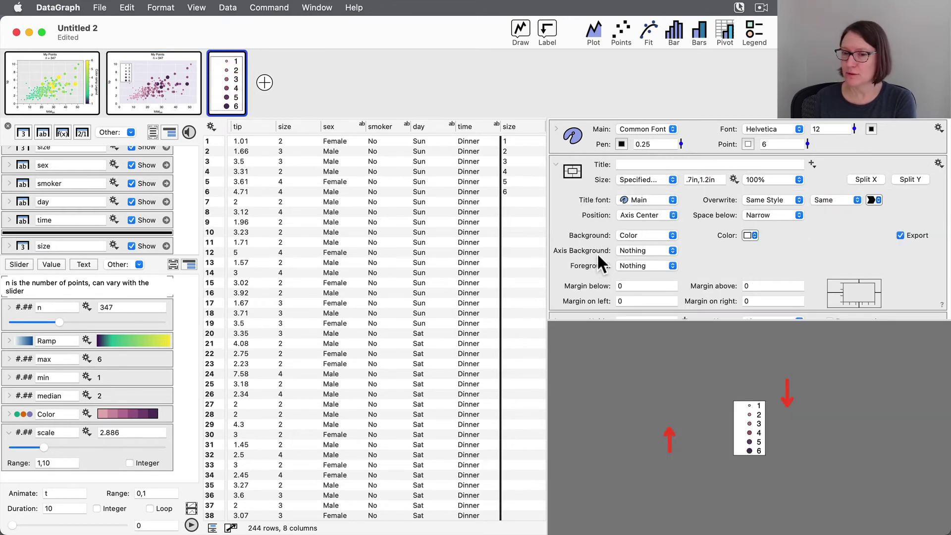
scroll(597, 252, "down", 5)
scroll(733, 301, "down", 1)
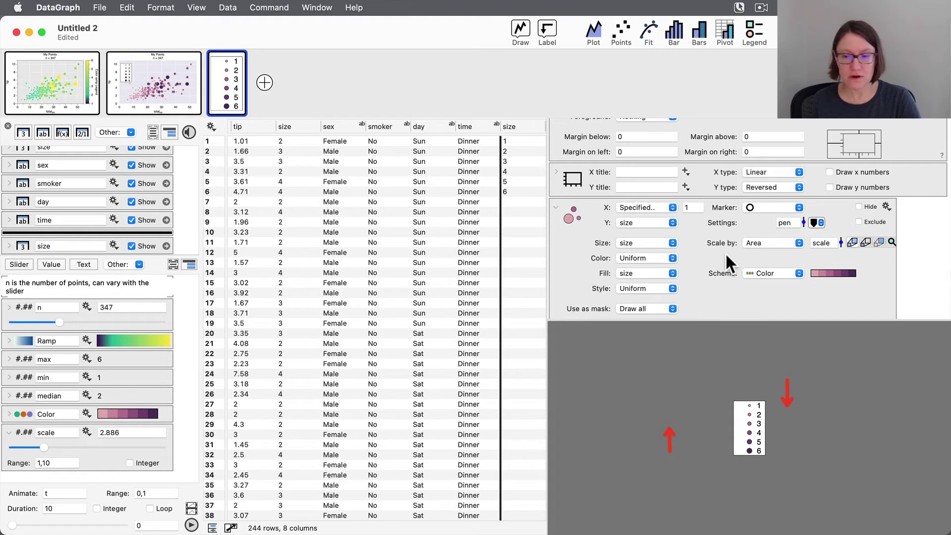
left_click(572, 210)
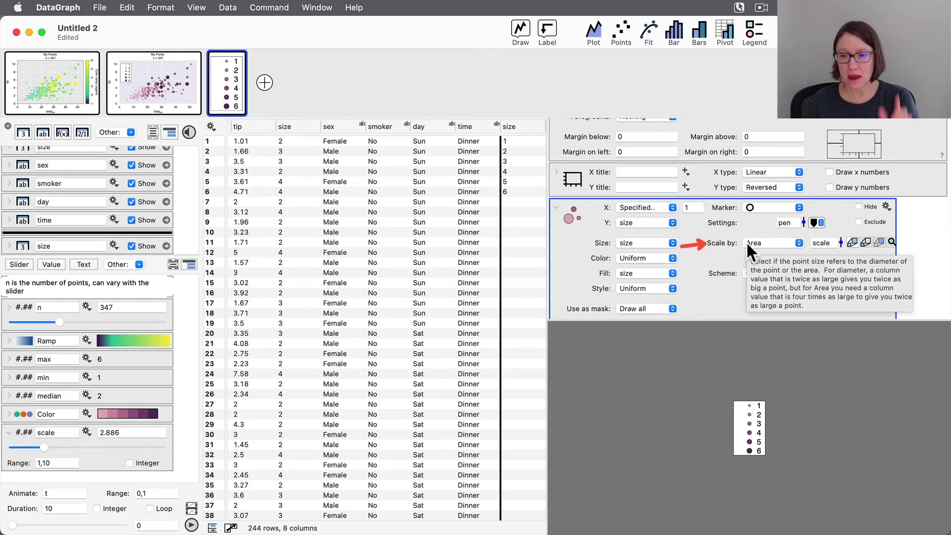
left_click(769, 242)
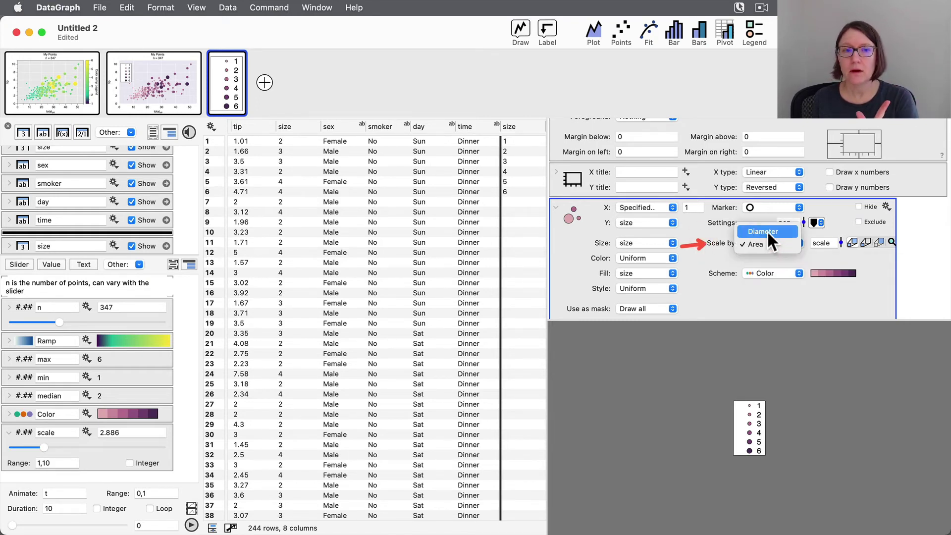
left_click(767, 231)
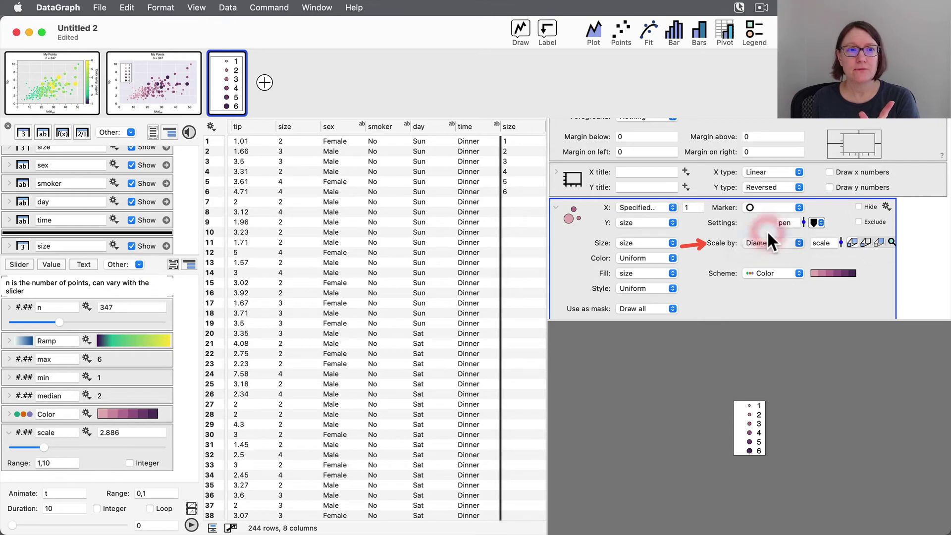
Step: Check the embedded legend in the scatter plot and reduce the scale slider variable to 1.932
left_click(156, 75)
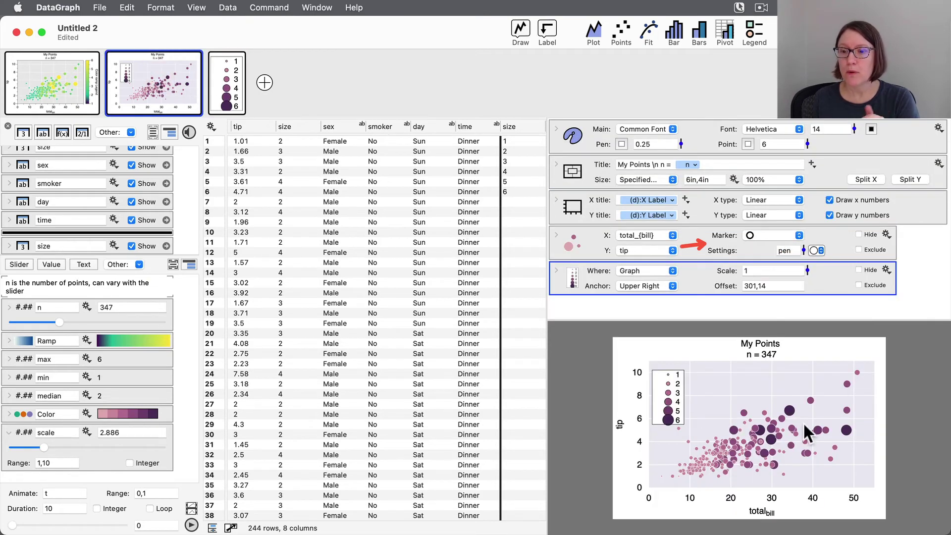
mouse_move(42, 445)
left_mouse_down()
mouse_move(79, 445)
mouse_move(26, 444)
left_mouse_up()
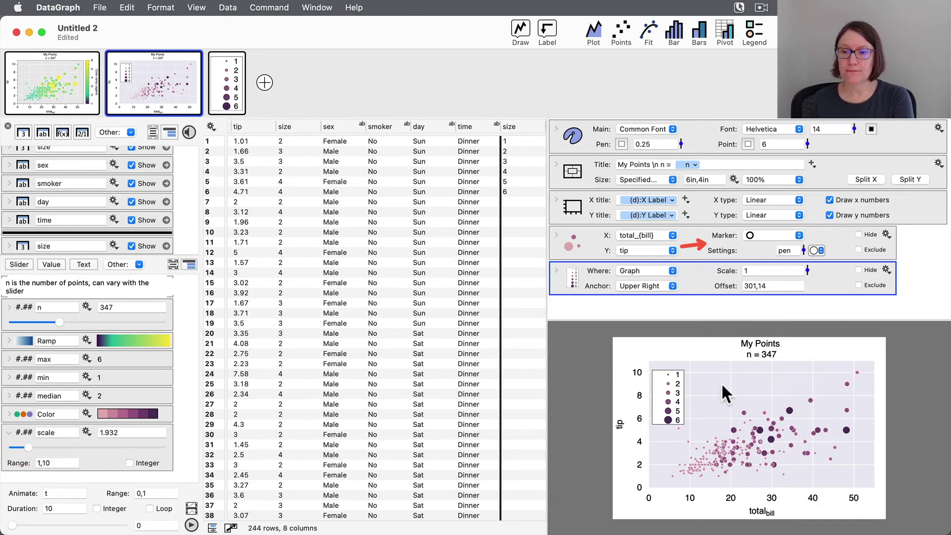
mouse_move(169, 84)
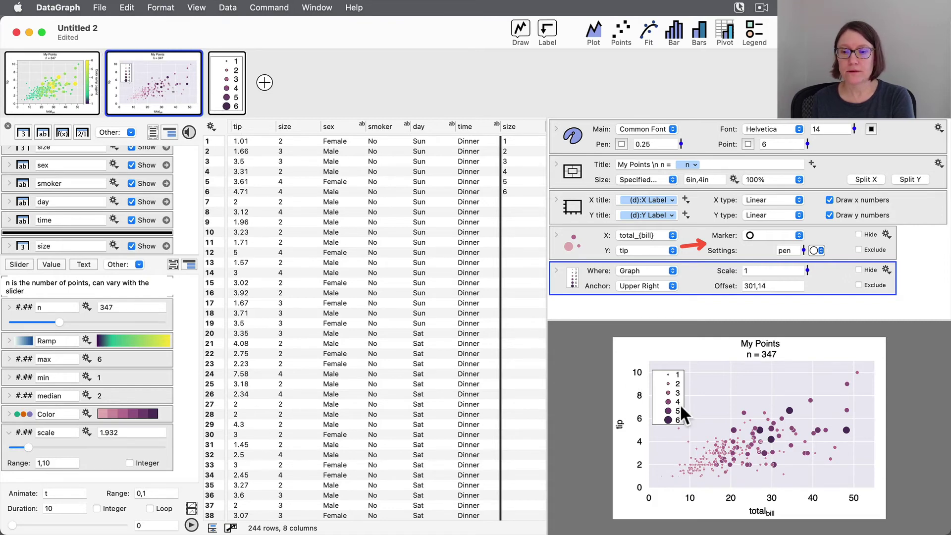
mouse_move(126, 68)
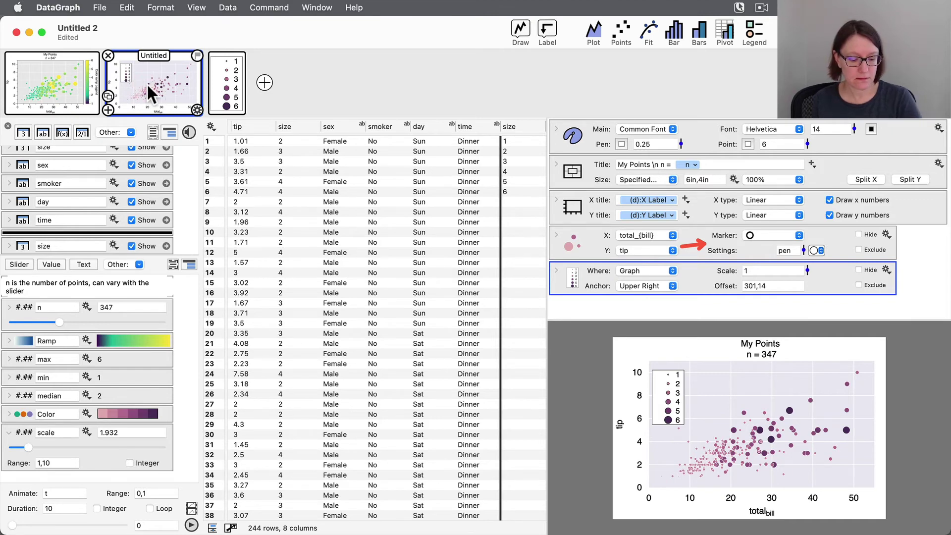
Step: Add a Text label reading "Scale" to the legend graph
left_click(226, 86)
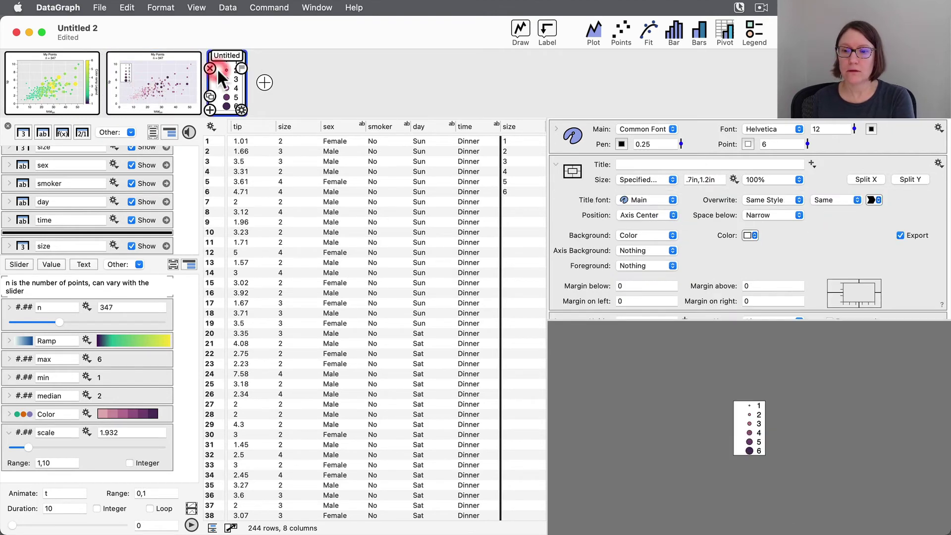
scroll(720, 240, "down", 5)
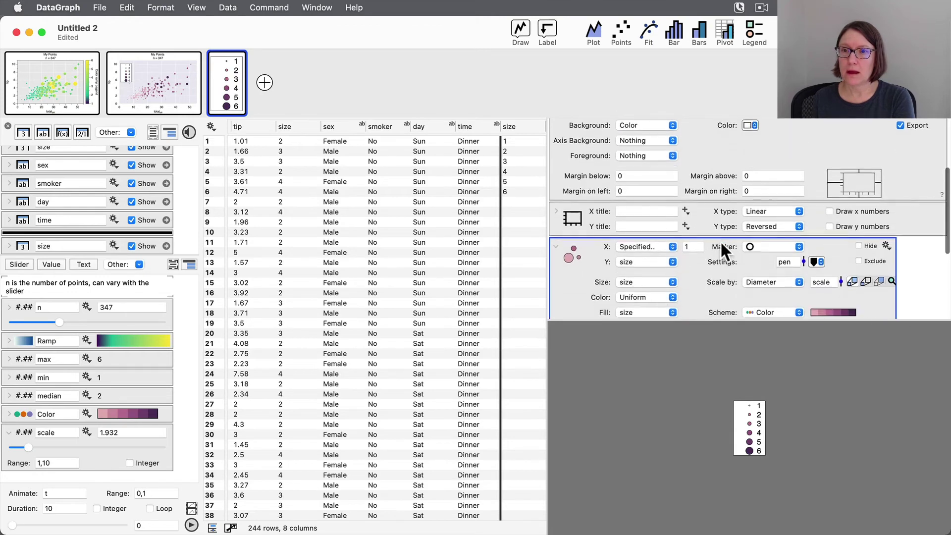
scroll(720, 241, "down", 3)
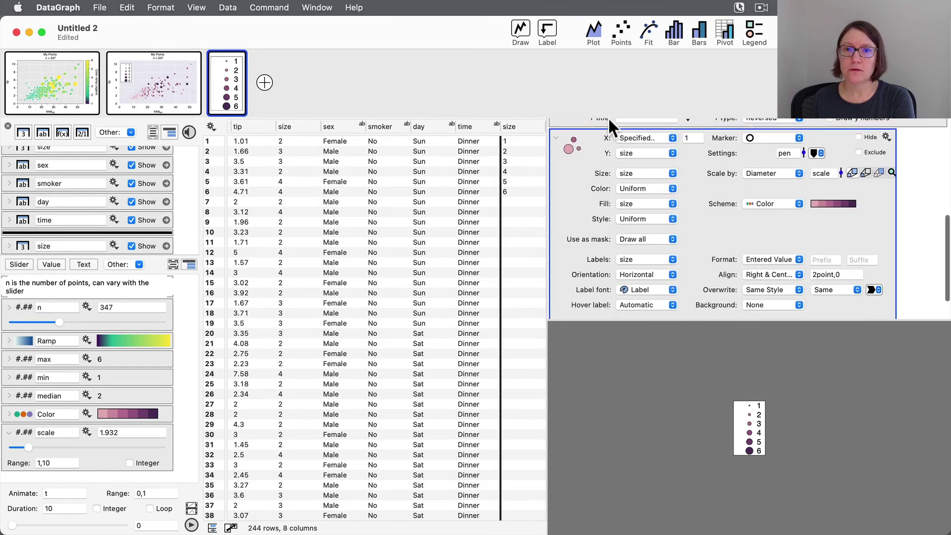
left_click(546, 28)
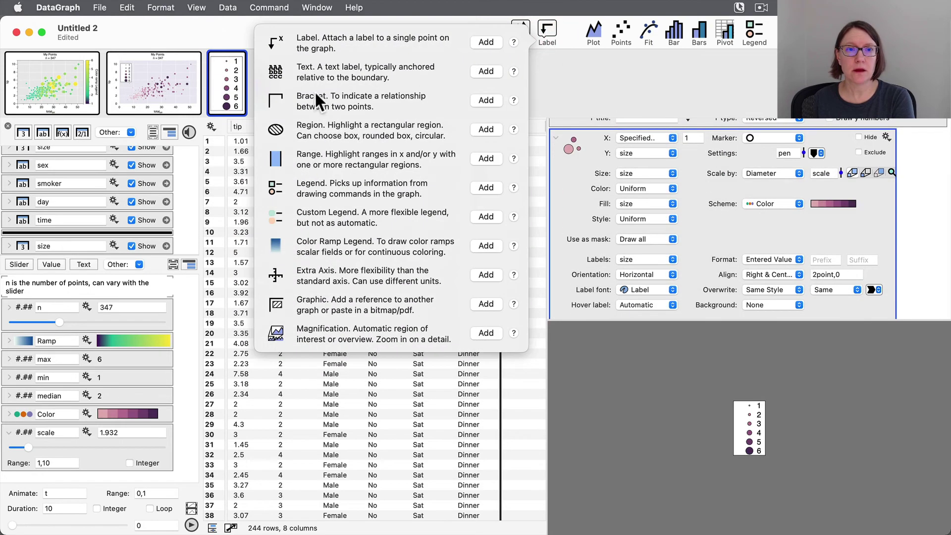
left_click(489, 67)
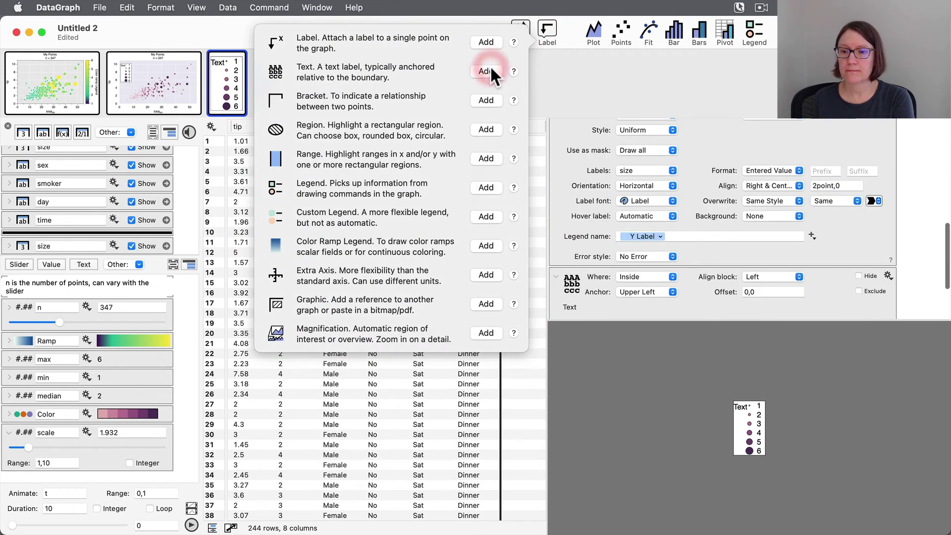
left_click(608, 289)
left_click(602, 292)
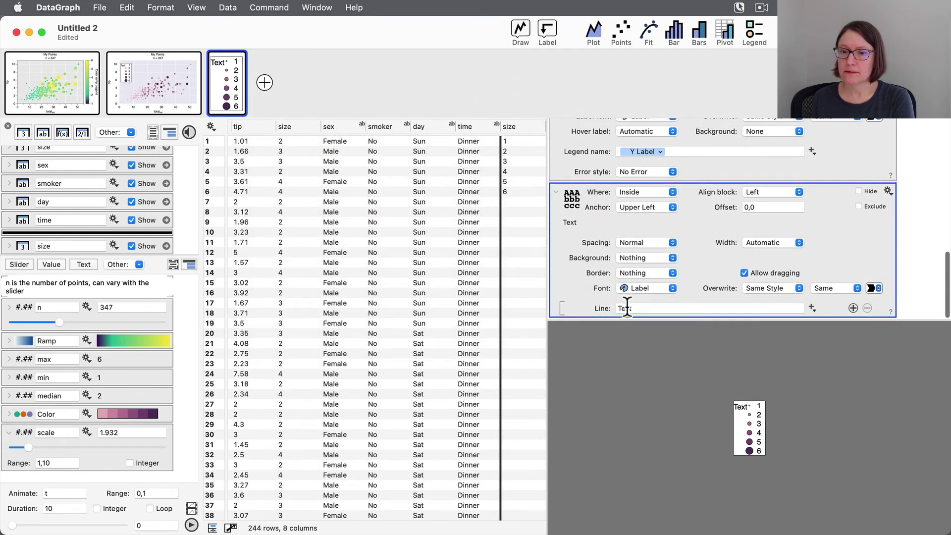
left_click(580, 307)
type("Scale")
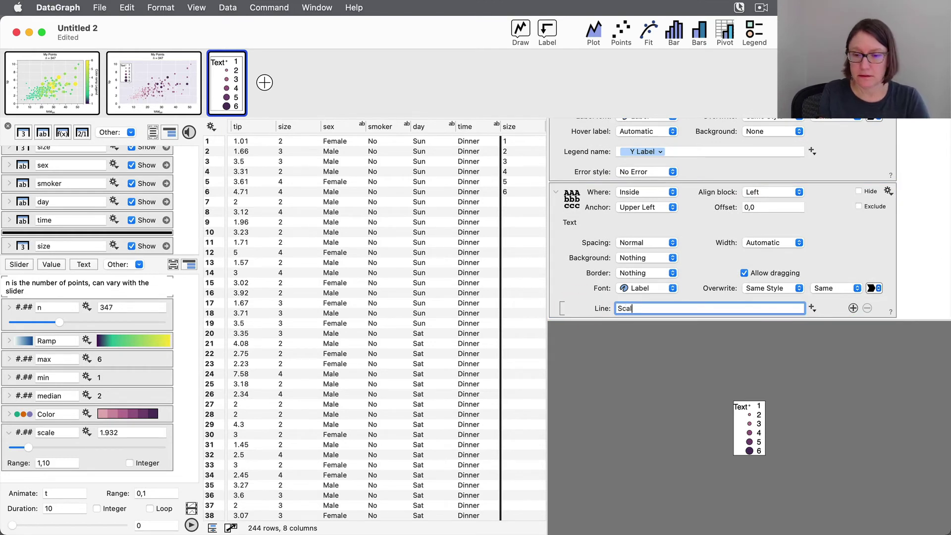
key("Return")
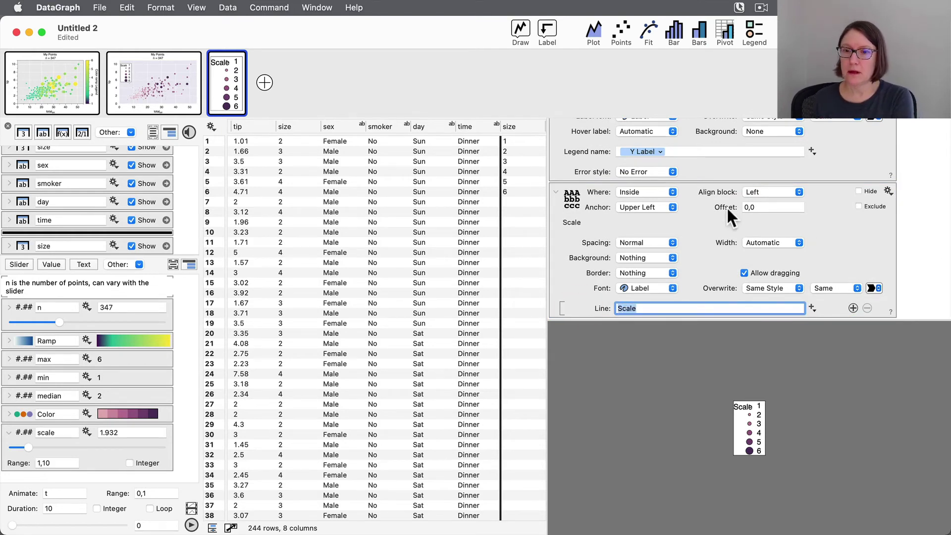
Step: Anchor the "Scale" text at Upper Center and set its block alignment to Center
left_click(639, 208)
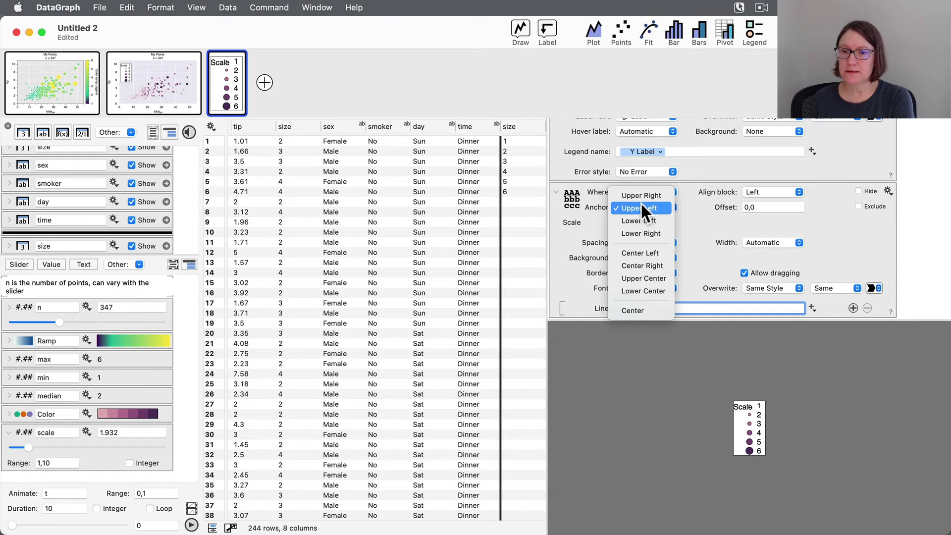
left_click(656, 279)
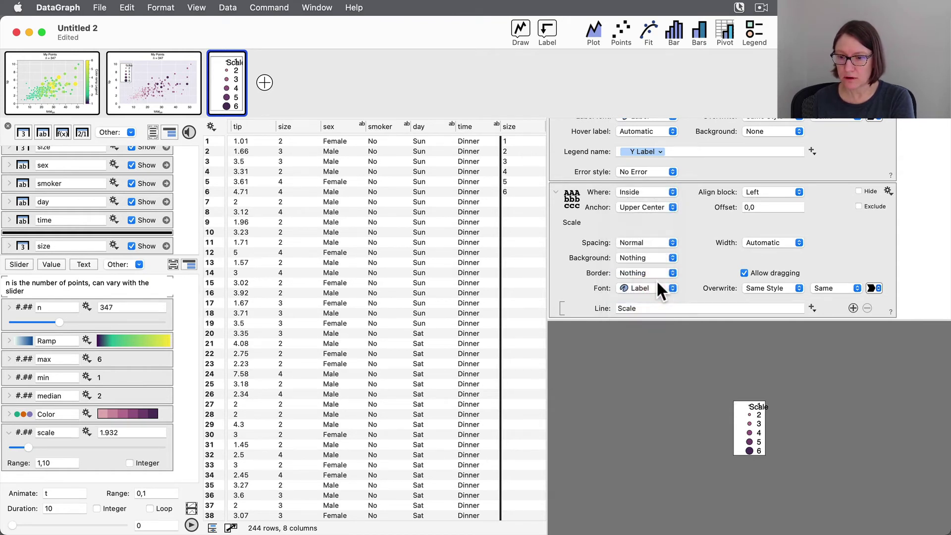
left_click(762, 192)
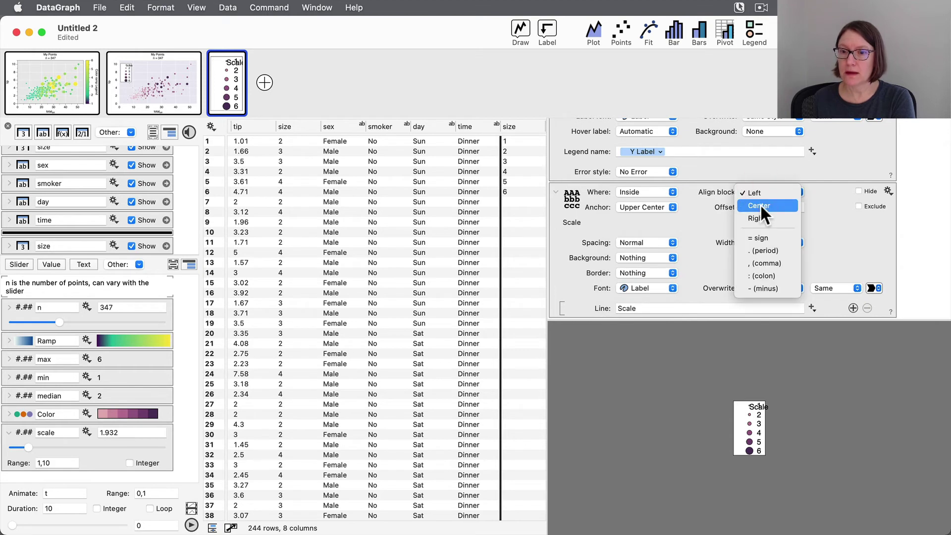
left_click(759, 204)
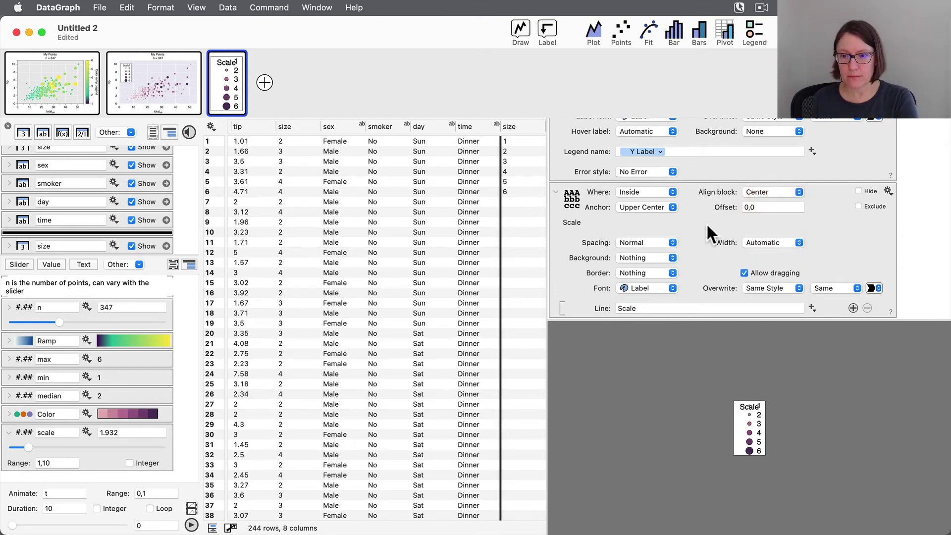
Step: Turn on drawing of the x and y axis numbers in the legend graph
scroll(707, 223, "up", 10)
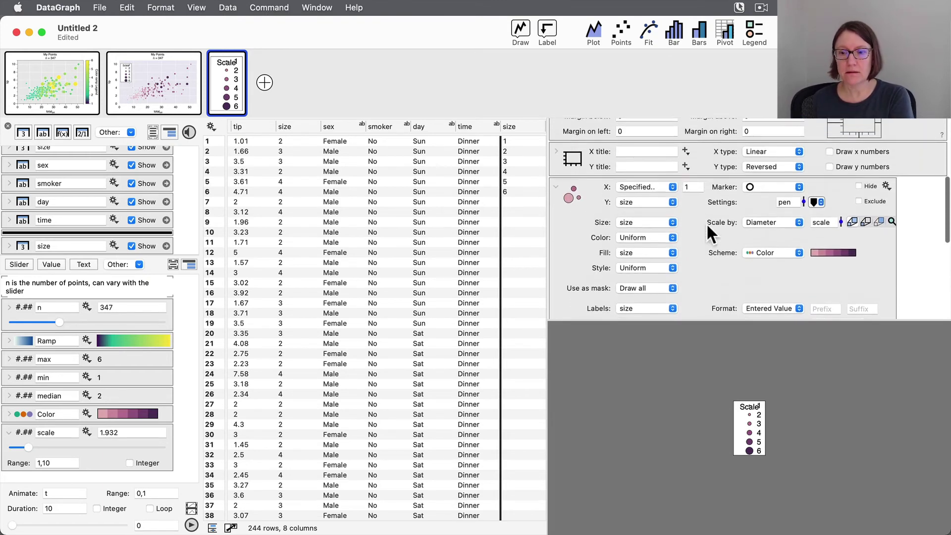
scroll(706, 223, "up", 4)
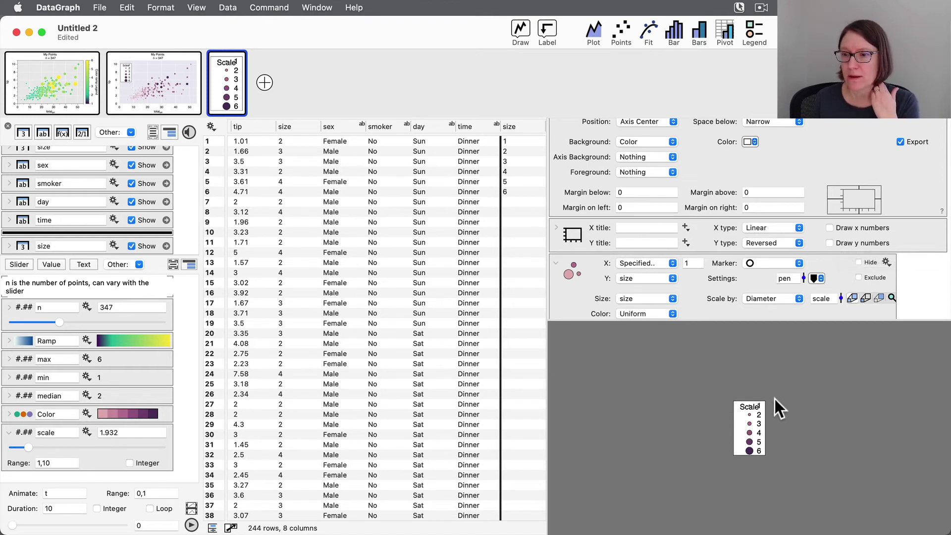
left_click(835, 239)
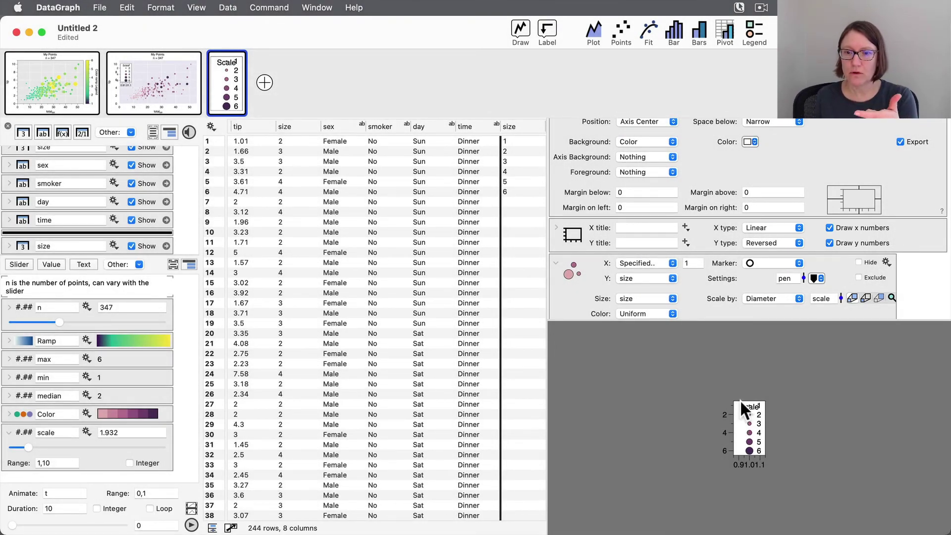
Step: Make room for the "Scale" heading by including -.5 in the legend graph's y axis range
scroll(701, 141, "up", 3)
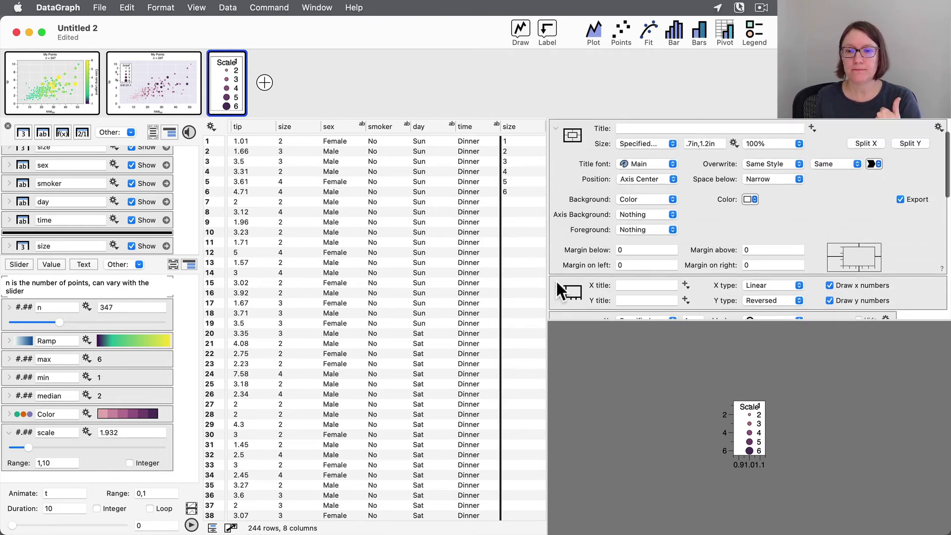
scroll(556, 280, "down", 6)
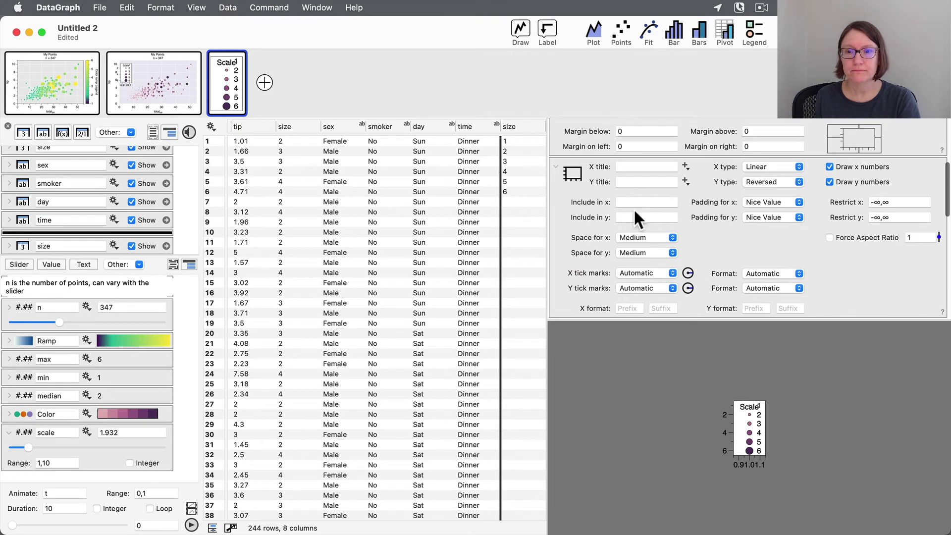
left_click(623, 218)
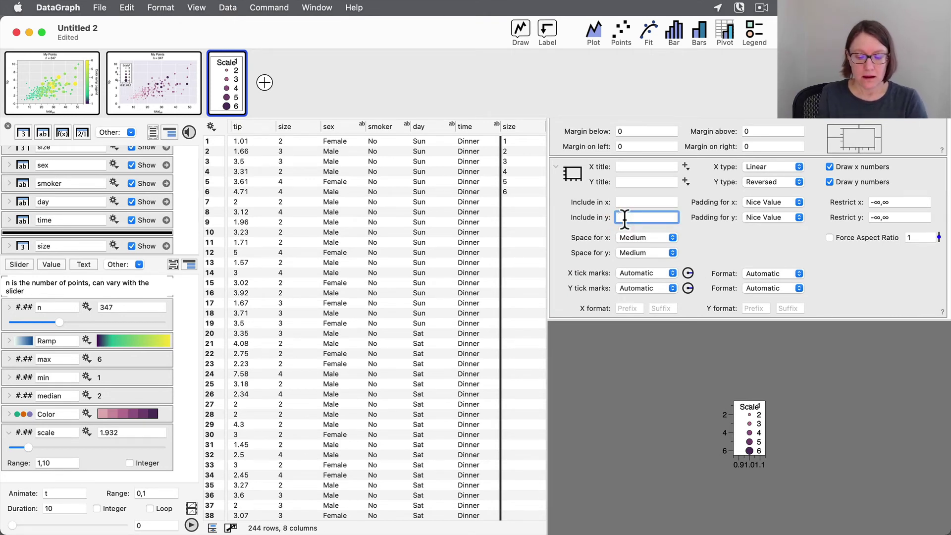
type("-.5")
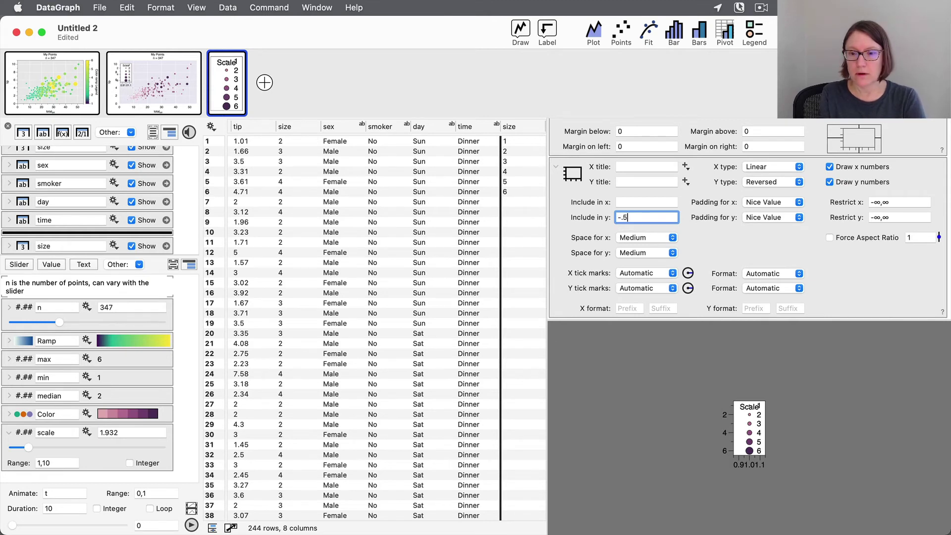
key("Return")
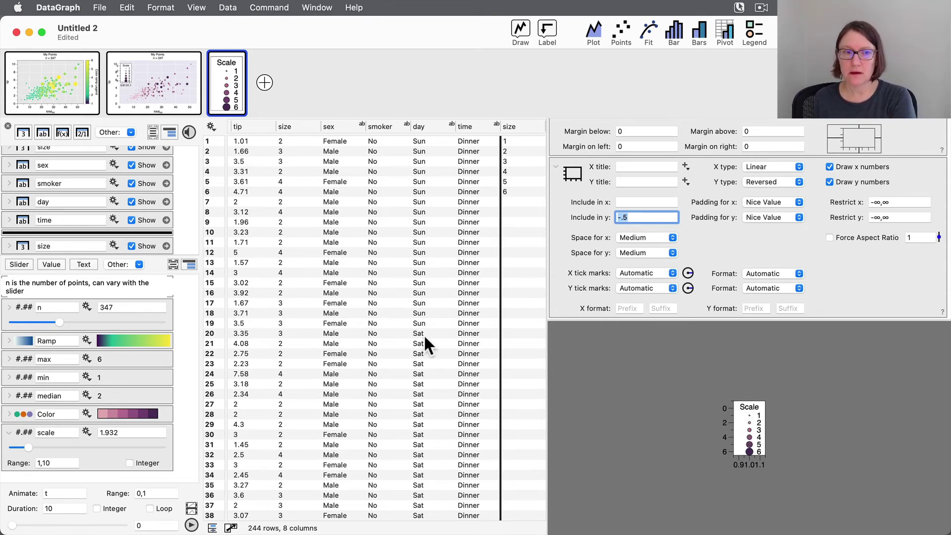
Step: Compare the embedded legend in the scatter plot, then set the legend graph's included y values to -.5,6.5
left_click(157, 75)
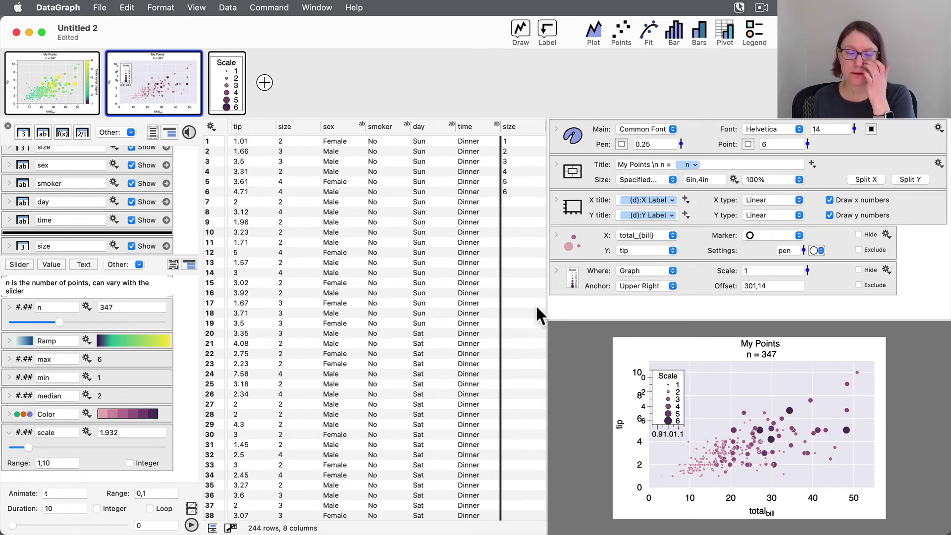
left_click(228, 89)
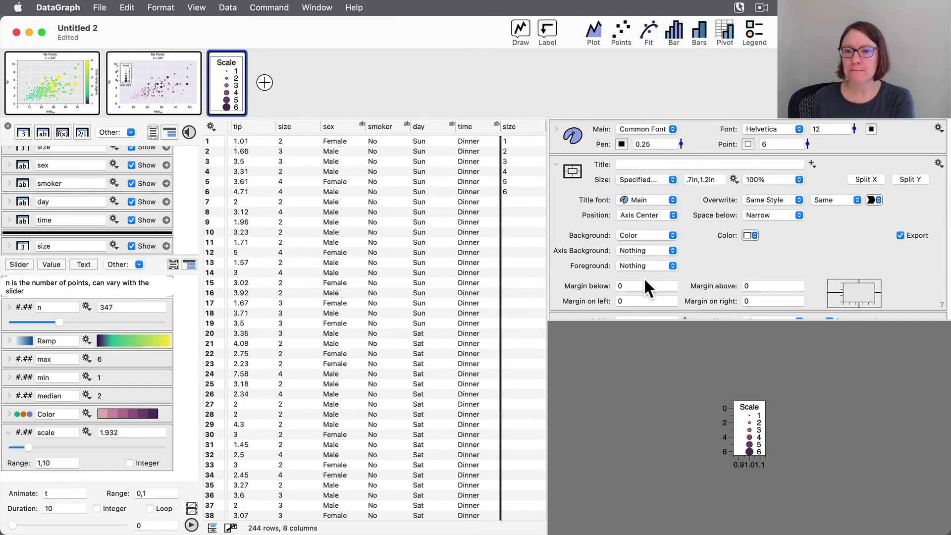
scroll(718, 267, "down", 3)
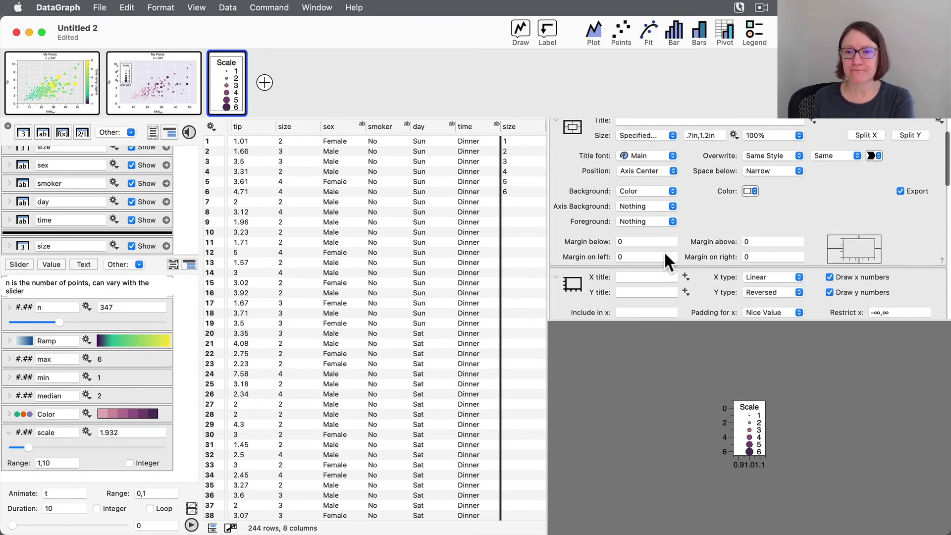
scroll(695, 260, "down", 6)
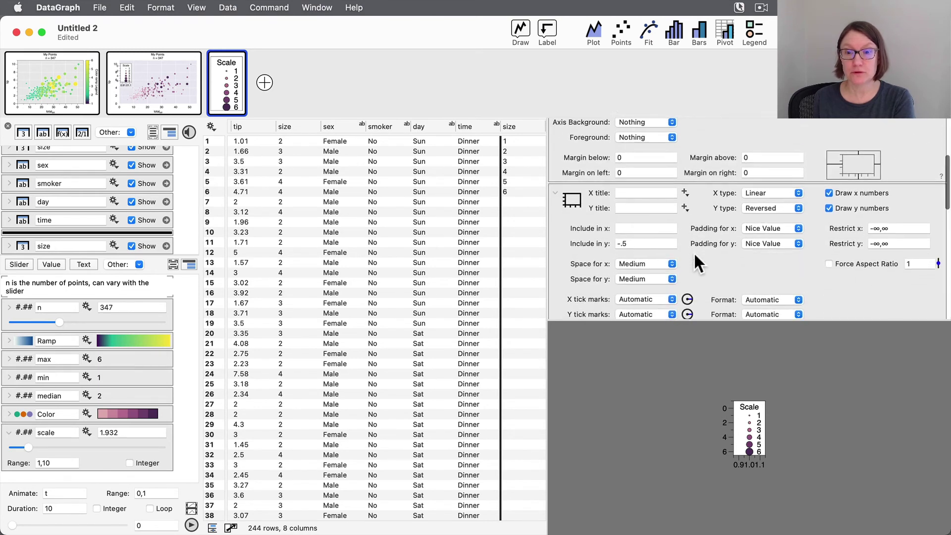
left_click(647, 245)
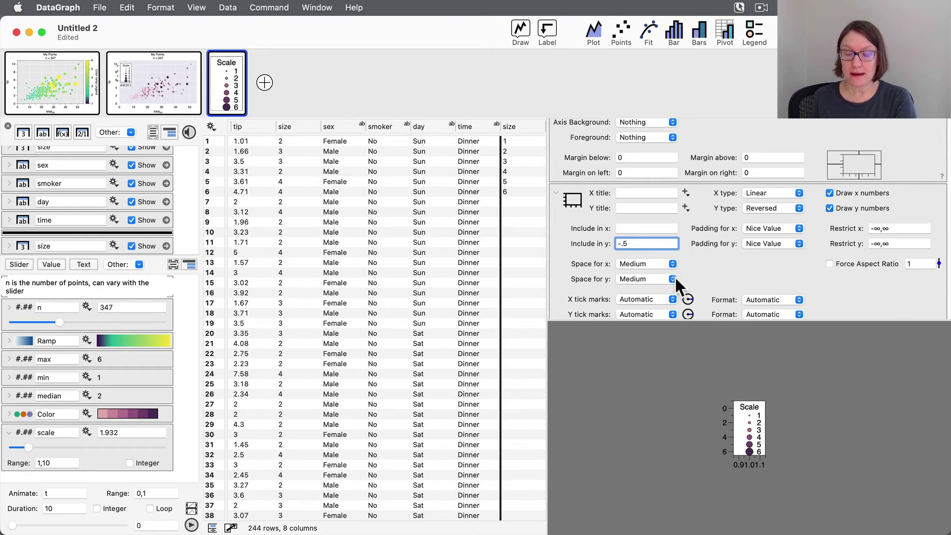
type(",6.5")
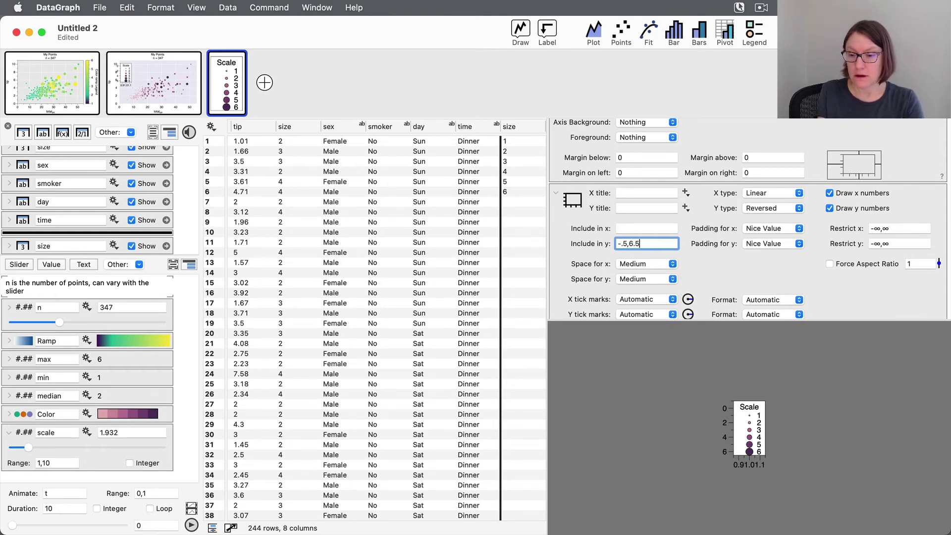
key("Return")
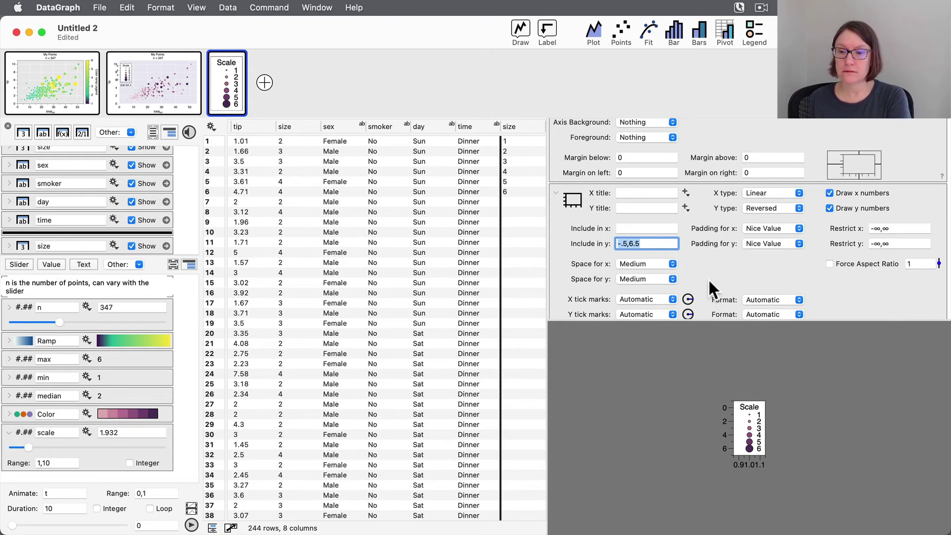
Step: Set the legend graph's size to .7in,1.5in
scroll(686, 179, "up", 5)
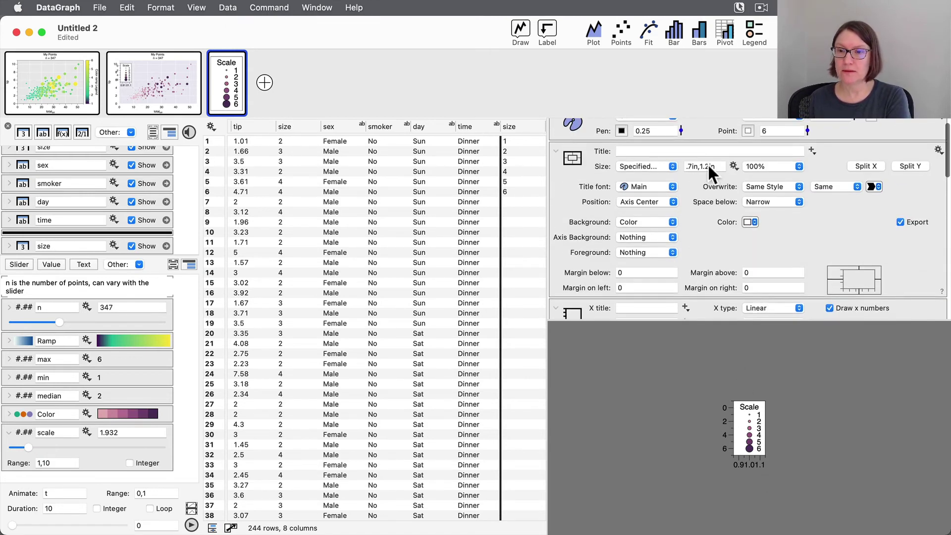
left_click(707, 166)
key("BackSpace")
type("5")
key("Return")
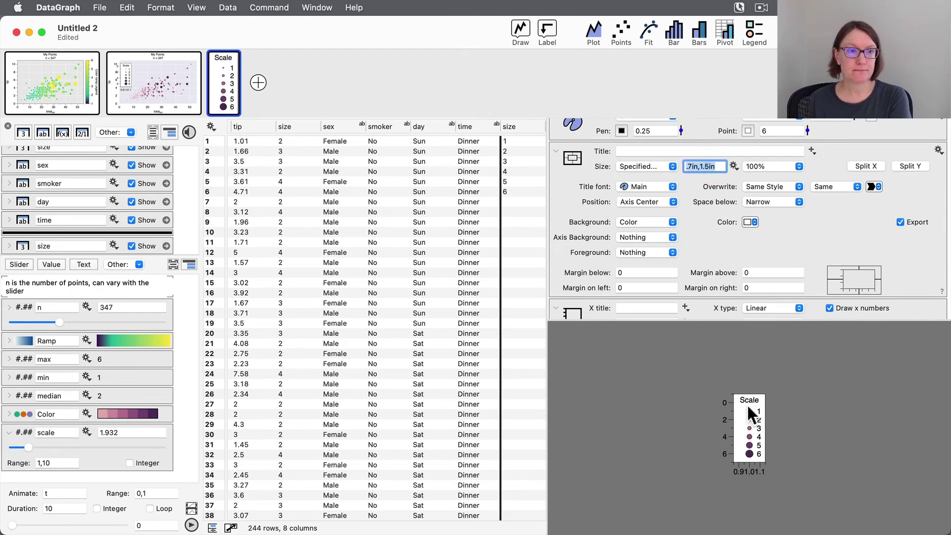
Step: Try 1, 2, 1.2 and 1.5 as the single included x value of the legend graph
scroll(740, 262, "down", 3)
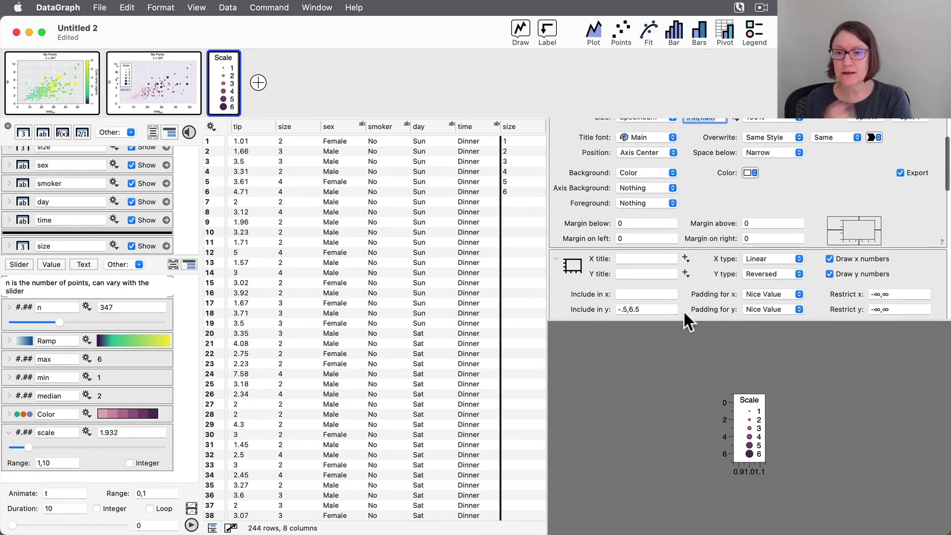
scroll(709, 286, "down", 2)
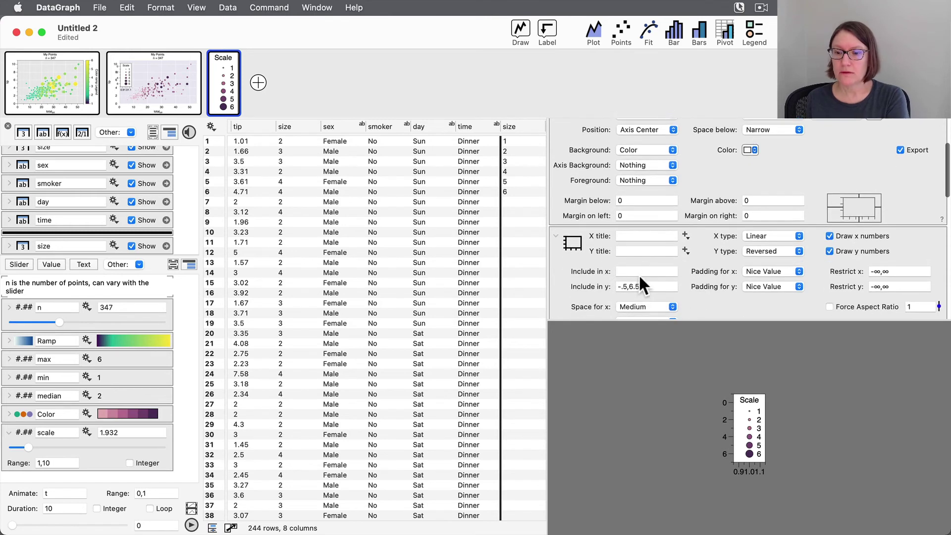
left_click(641, 271)
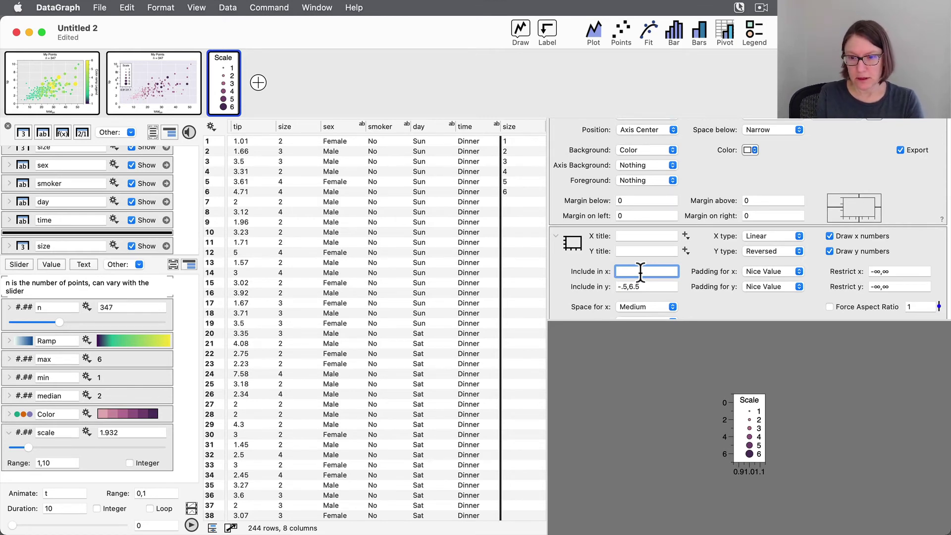
type("1")
key("Return")
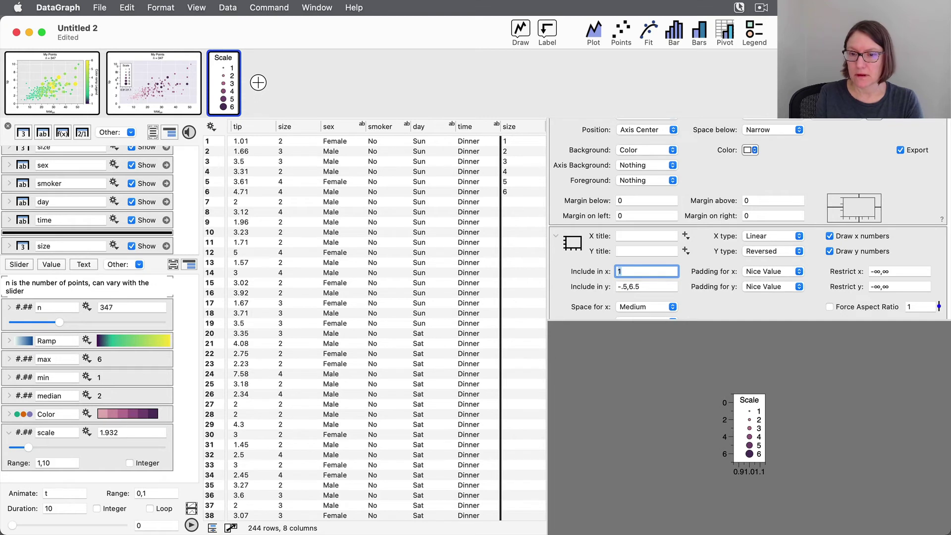
type("2")
key("Return")
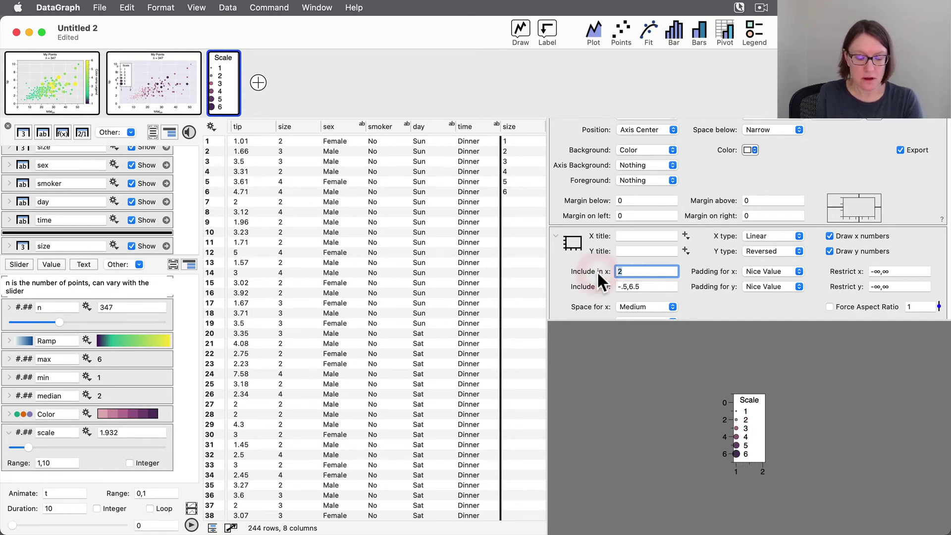
type("1.2")
key("Return")
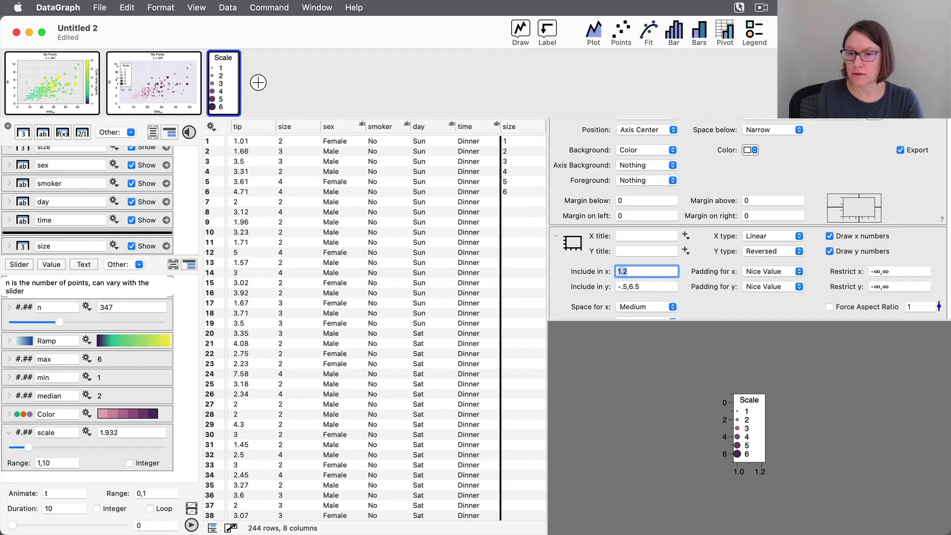
type("1.5")
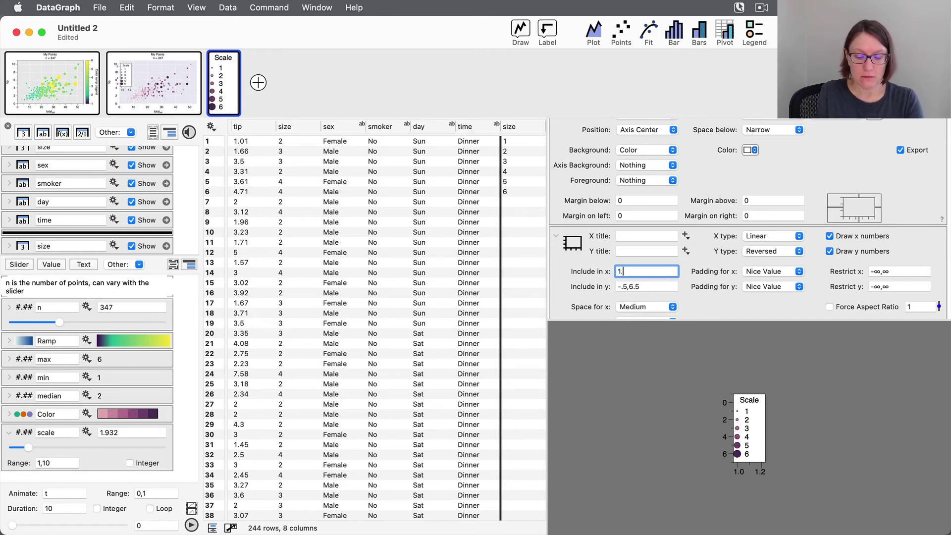
key("Return")
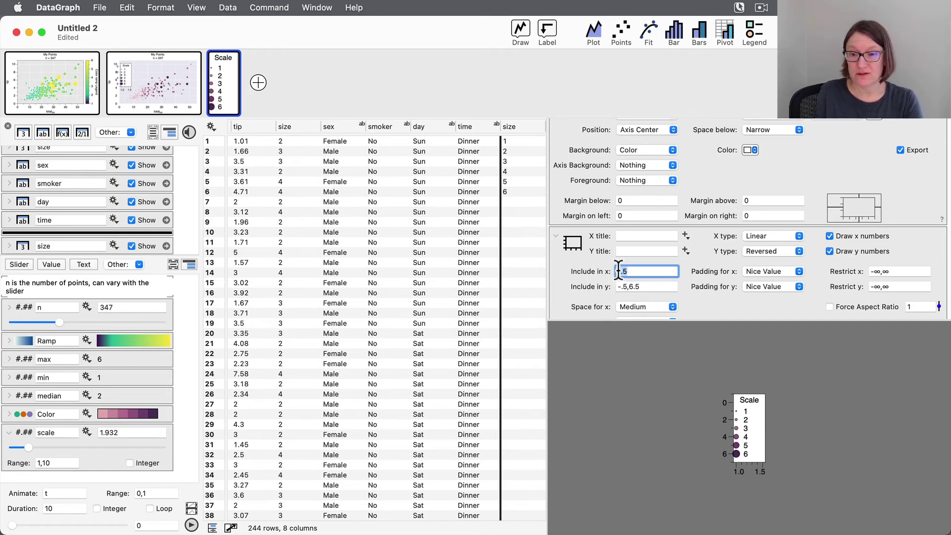
Step: Include 0 as the lower x value of the legend graph and try 1.5 and 12 as the upper value
type("0,")
key("Return")
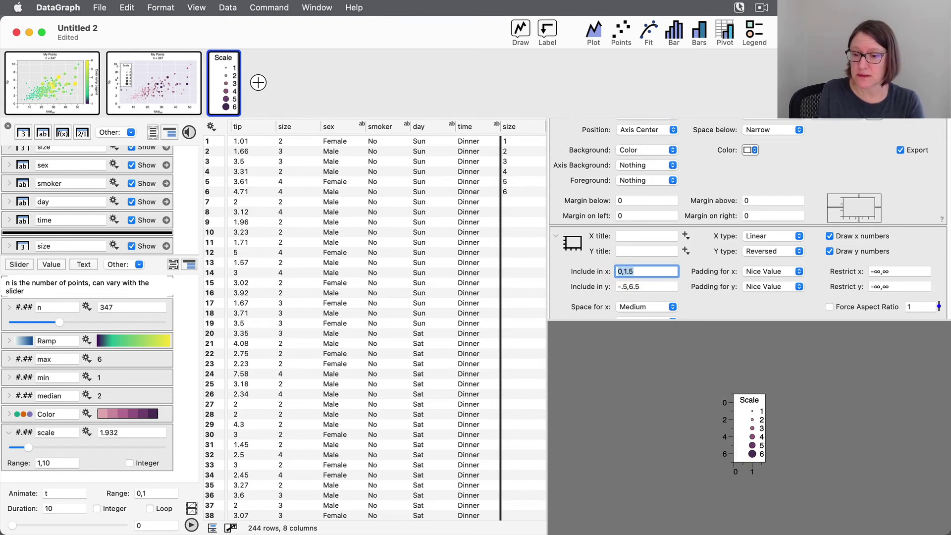
left_click(641, 271)
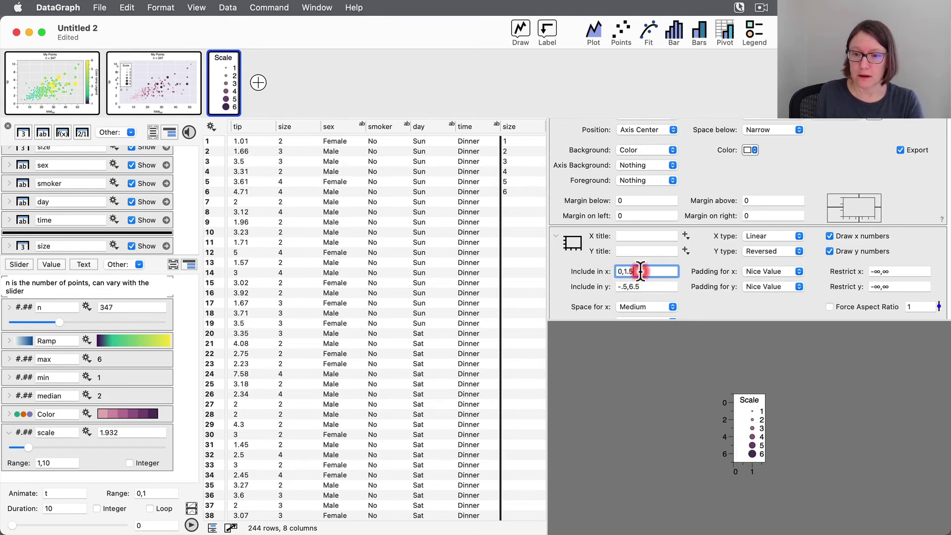
key("BackSpace")
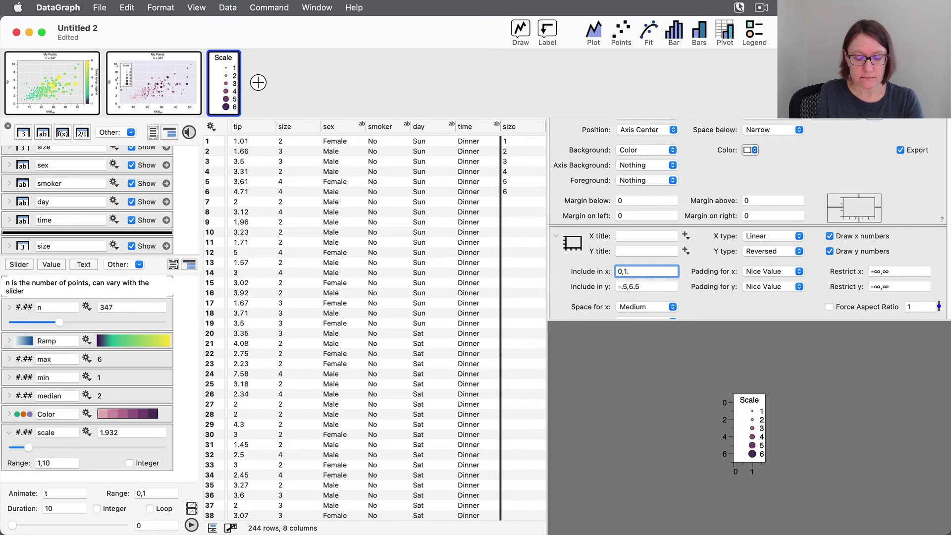
key("BackSpace")
type("2")
key("Return")
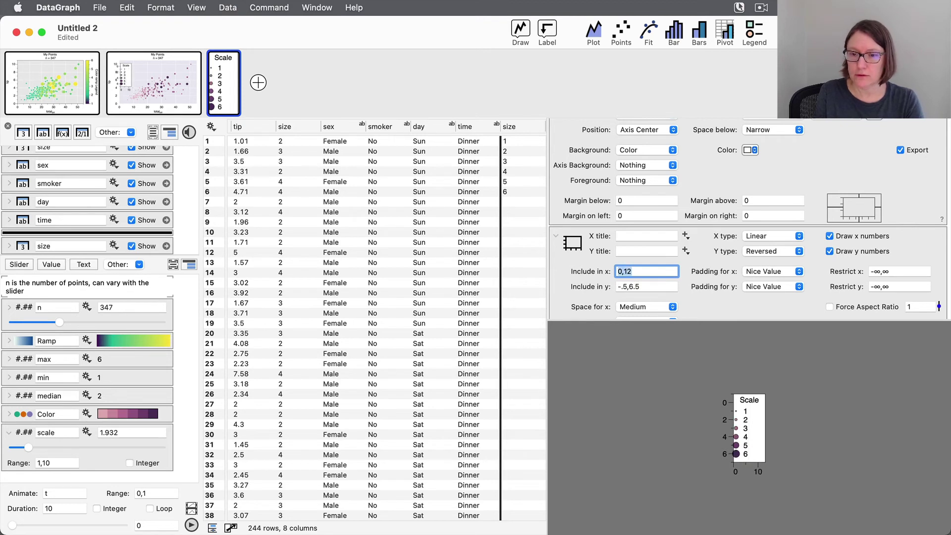
Step: Set the legend graph's included x values to 0,2.7
left_click(636, 271)
key("BackSpace")
key("BackSpace")
type("3")
key("BackSpace")
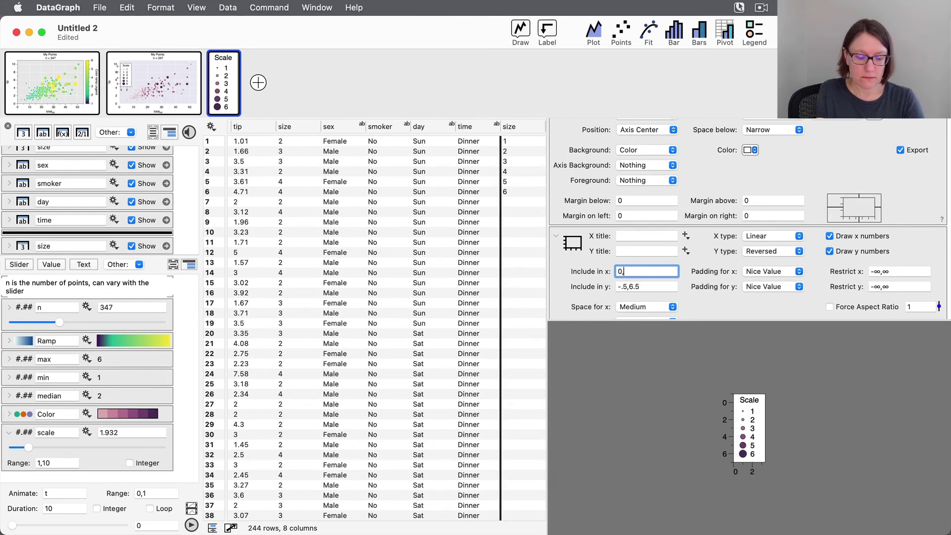
type("2.7")
key("Return")
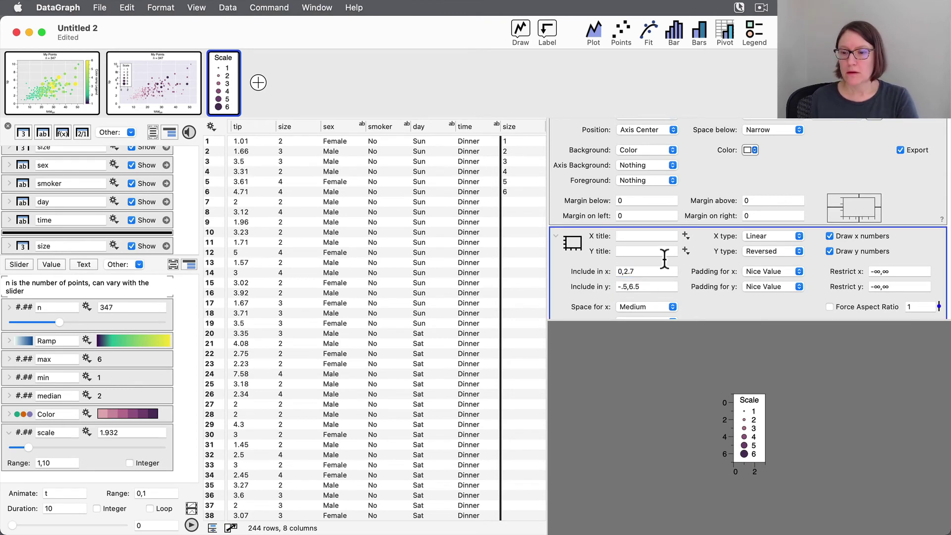
Step: Move the embedded legend inside the scatter plot to an offset of about 277,2
left_click(155, 87)
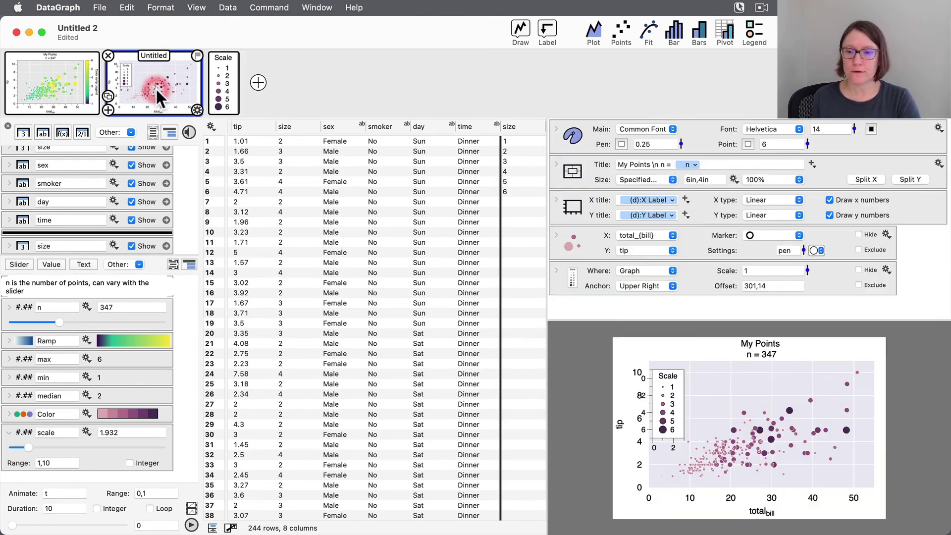
left_click_drag(663, 420, 685, 404)
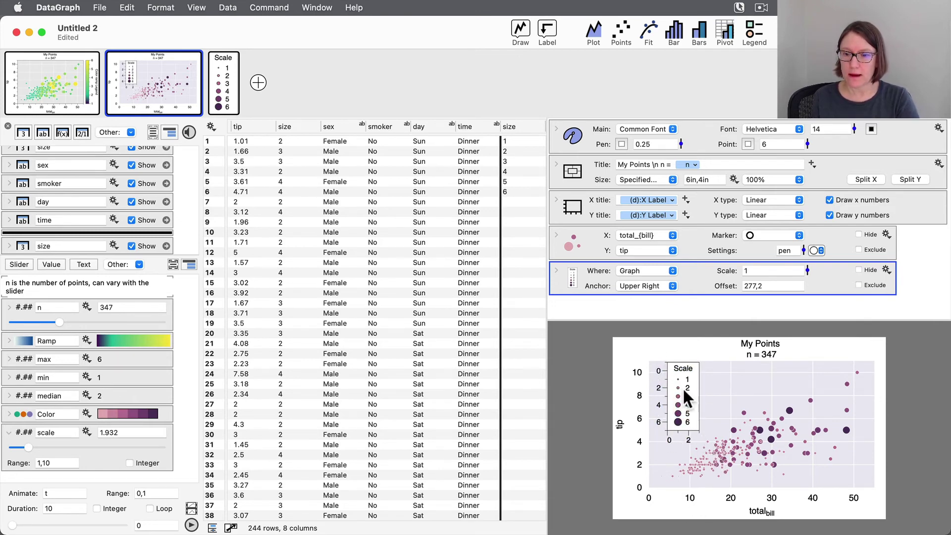
Step: Turn off drawing of the x and y axis numbers in the legend graph
left_click(222, 82)
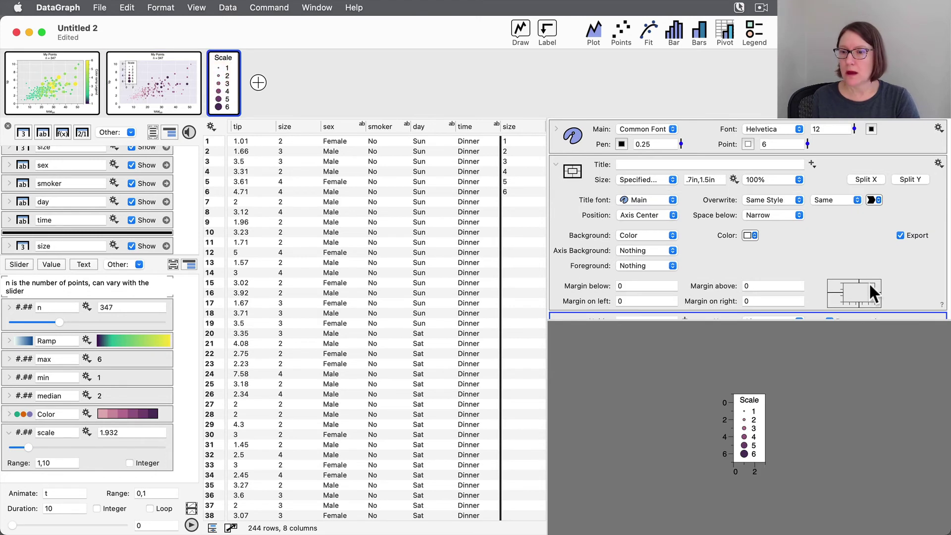
scroll(851, 251, "down", 5)
left_click(832, 215)
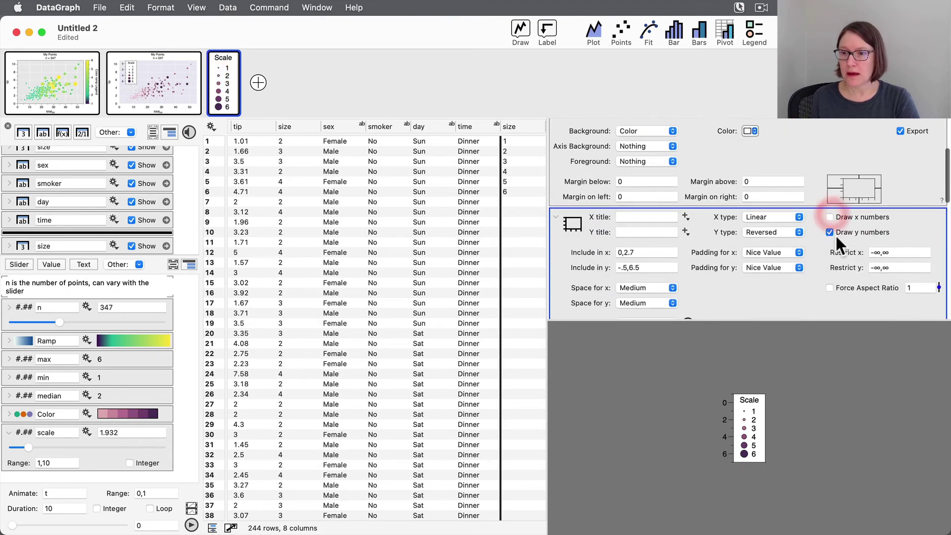
left_click(834, 231)
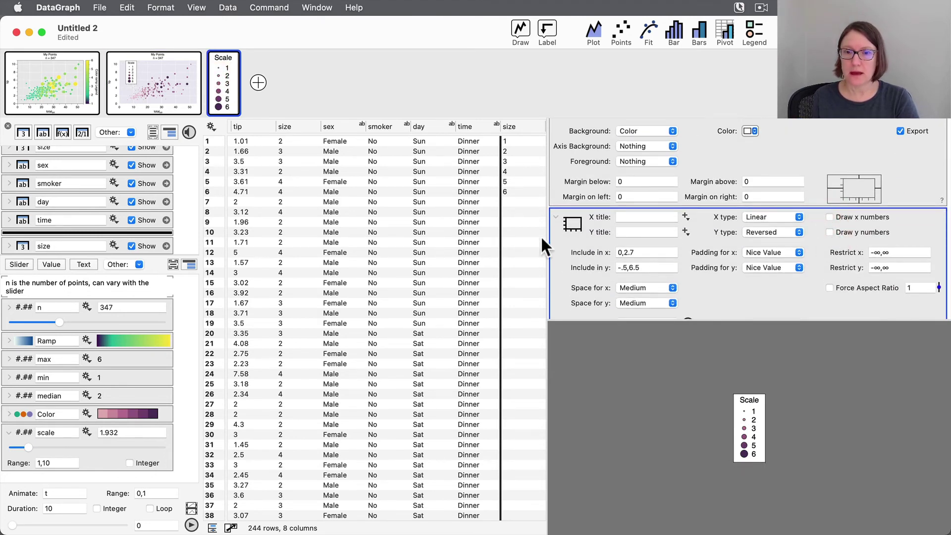
Step: Collapse the expanded style, axis, points and text settings of the legend graph and clear the selection
scroll(565, 168, "up", 5)
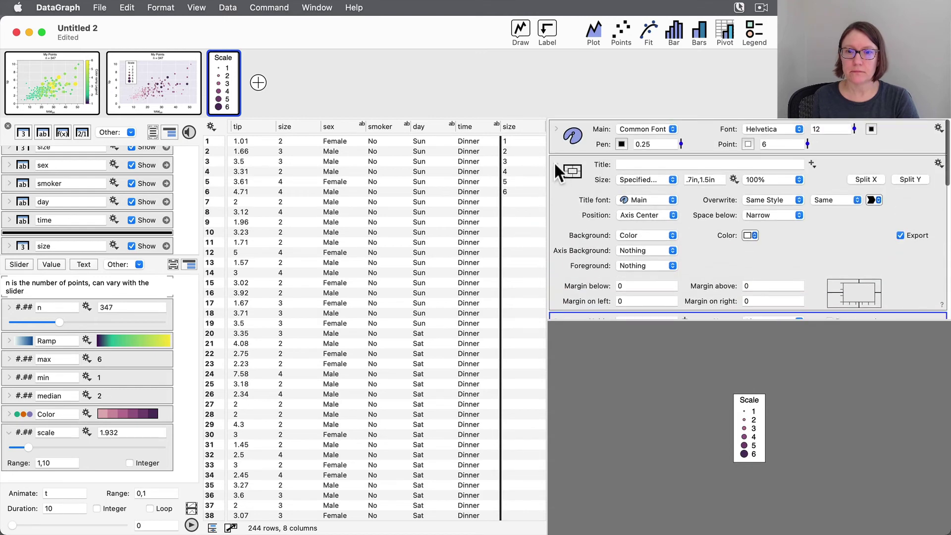
left_click(554, 163)
scroll(583, 237, "down", 1)
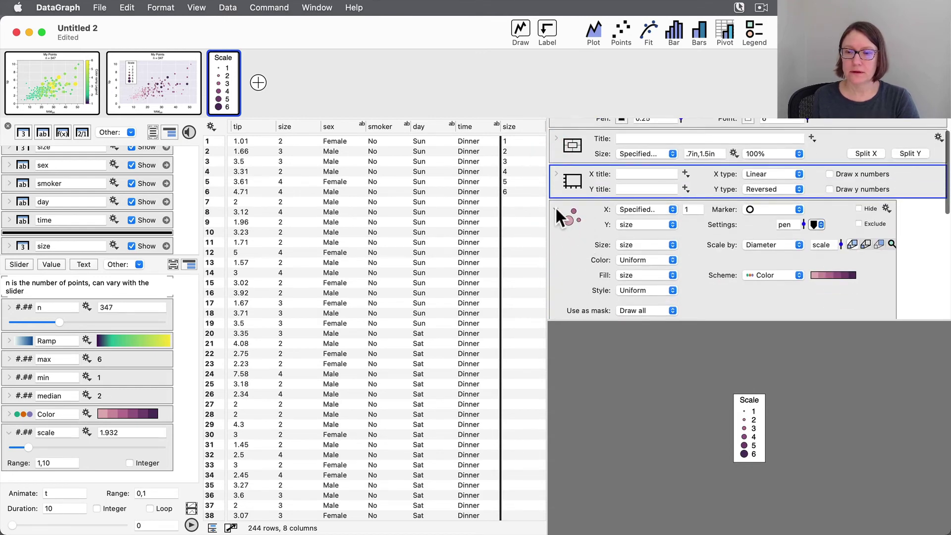
left_click(553, 239)
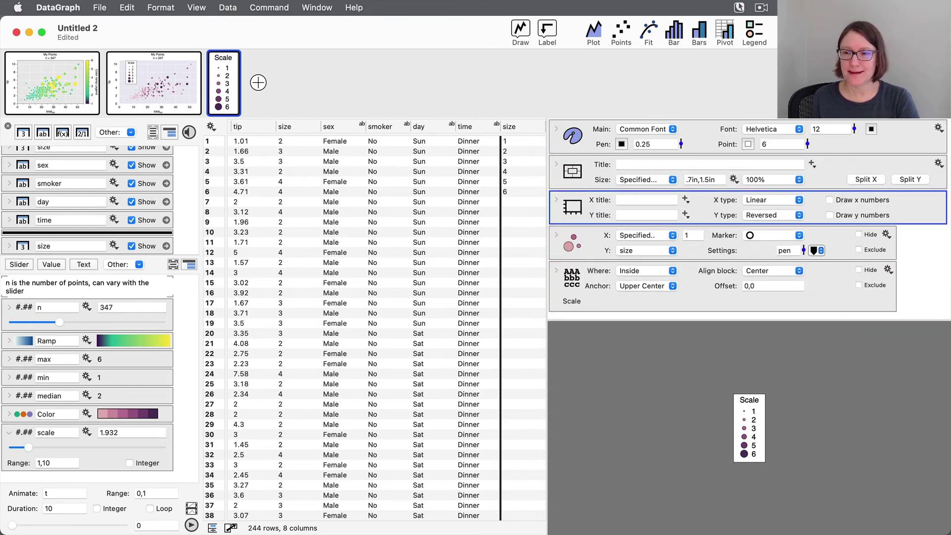
left_click(929, 272)
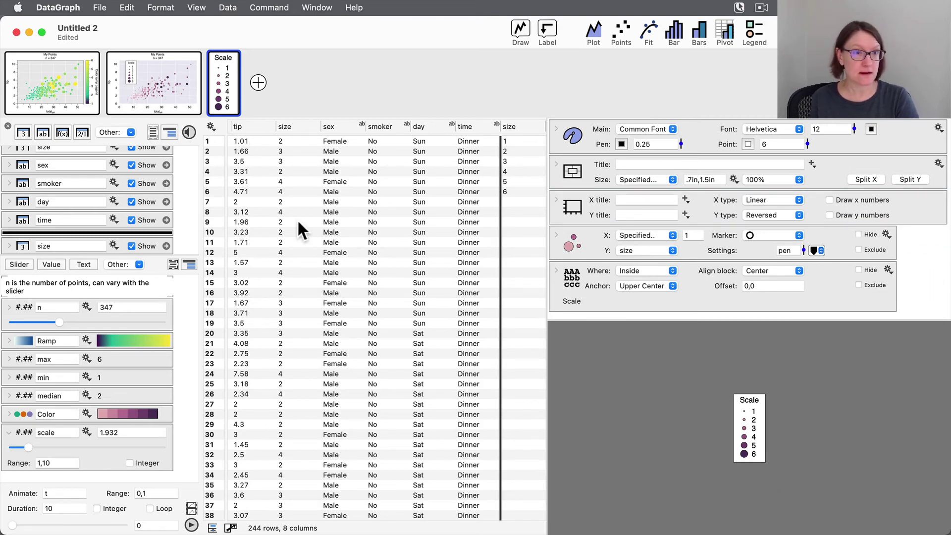
Step: Place the embedded legend in the scatter plot's upper-left corner at offset 300,5 and adjust the scale variable to about 1.889
left_click(160, 75)
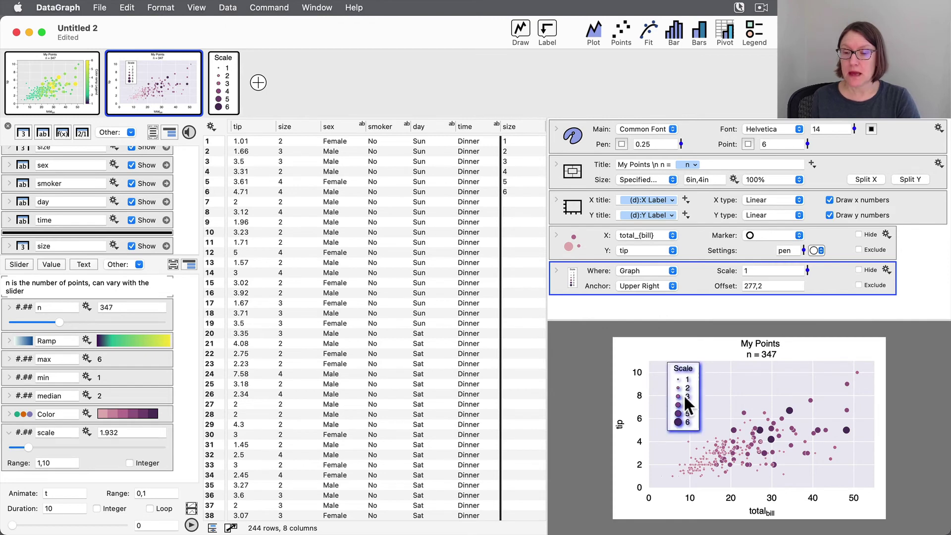
mouse_move(683, 395)
left_mouse_down()
mouse_move(682, 409)
mouse_move(842, 398)
mouse_move(664, 400)
mouse_move(691, 392)
mouse_move(671, 397)
left_mouse_up()
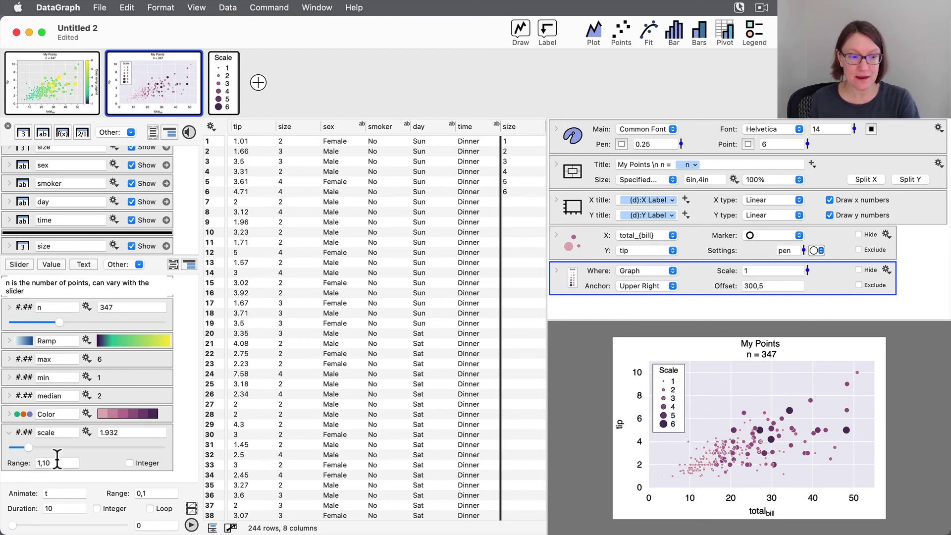
mouse_move(29, 444)
left_mouse_down()
mouse_move(100, 451)
mouse_move(28, 447)
left_mouse_up()
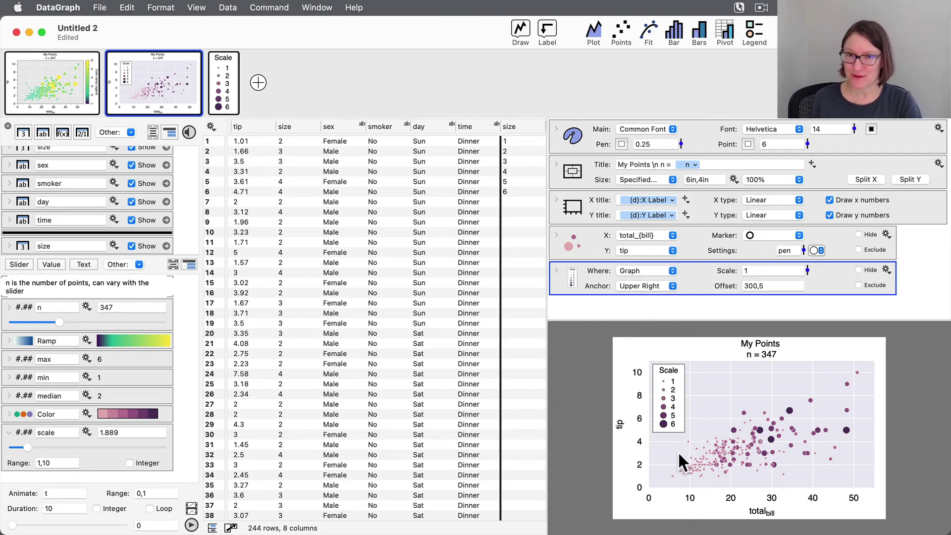
Step: Switch to Safari and examine the seaborn reference plot's legend and marker sizes up close against the DataGraph scatter plot
key("super+Tab")
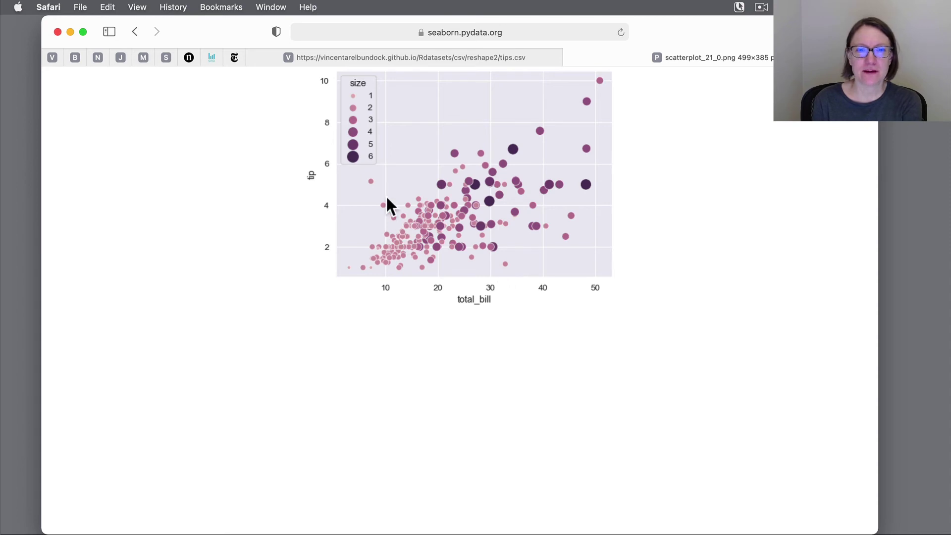
scroll(377, 186, "up", 5)
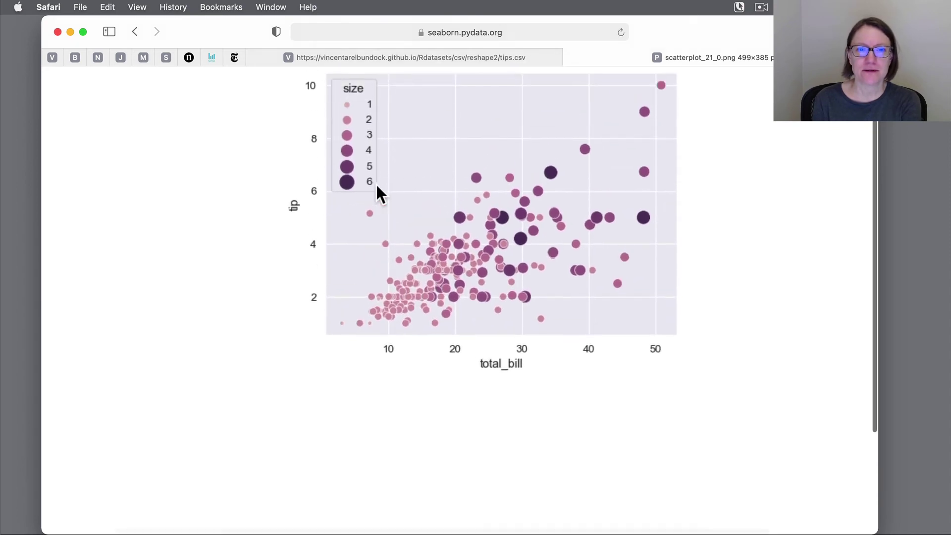
scroll(376, 188, "up", 3)
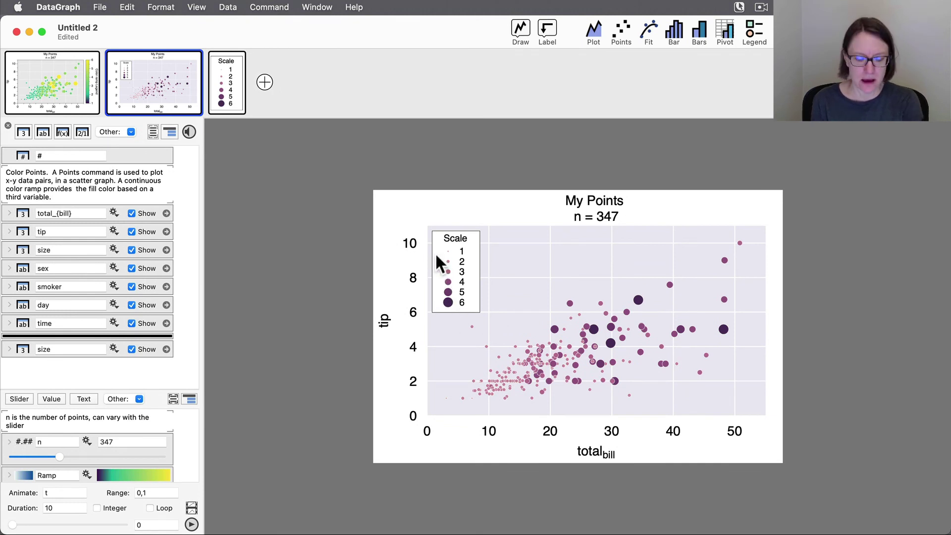
left_click(383, 255)
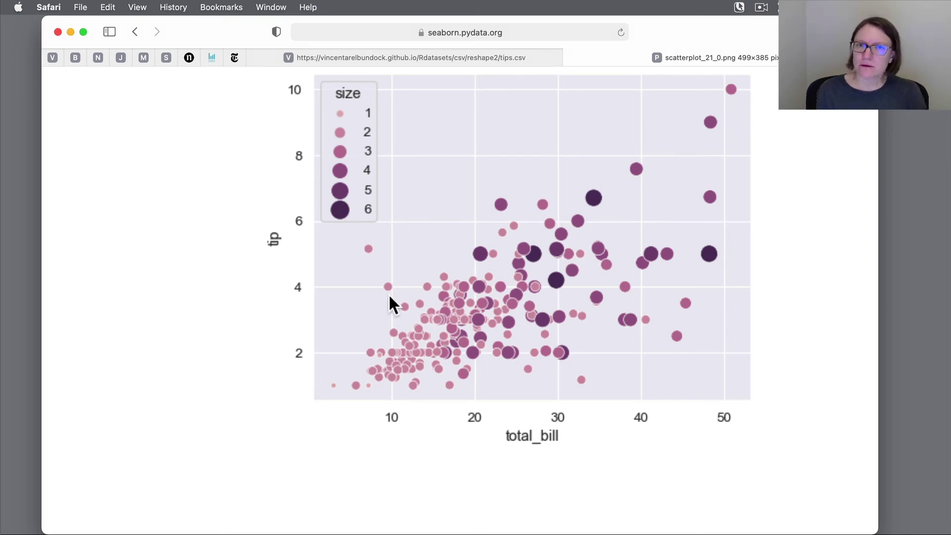
Step: Measure the width of the size 6 marker in the seaborn reference's legend and of the matching dark point in its plot
key("super+shift+4")
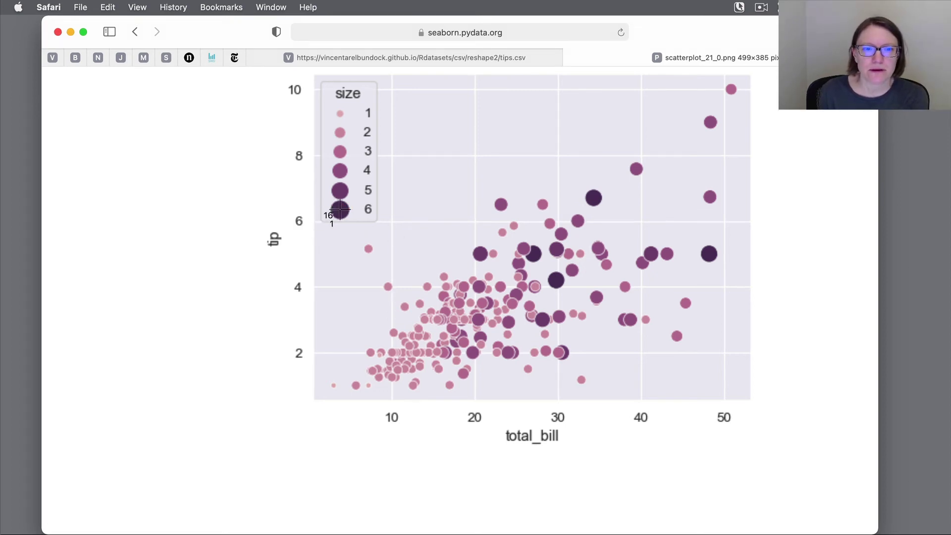
left_click_drag(330, 210, 349, 212)
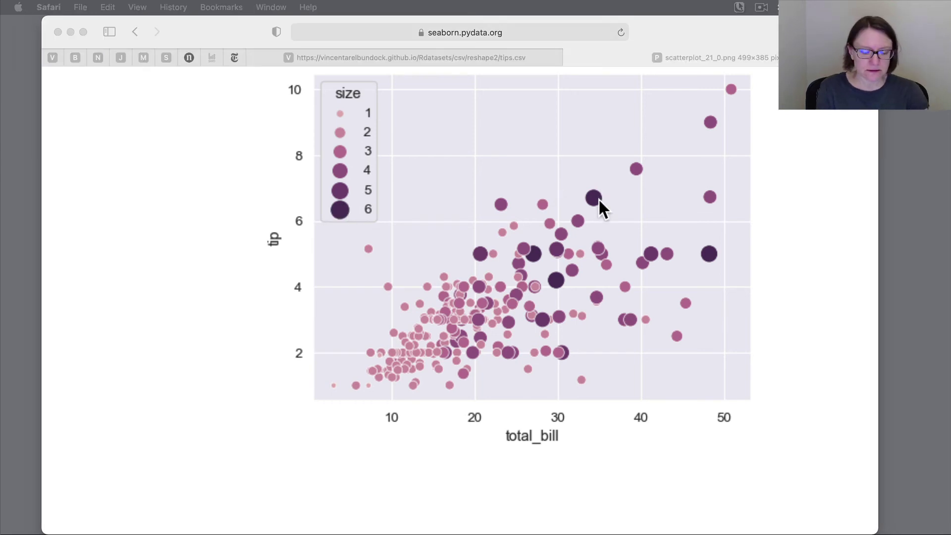
key("super+shift+4")
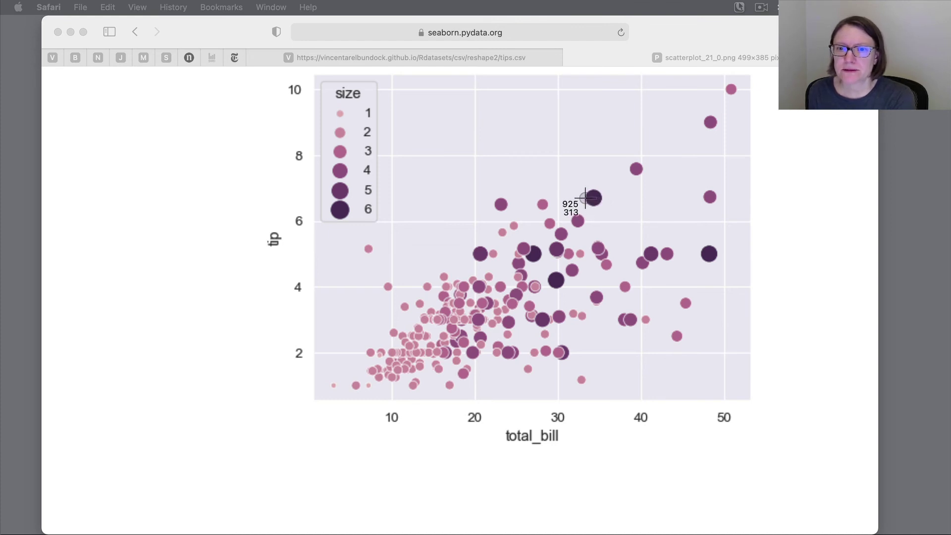
left_click_drag(586, 198, 601, 198)
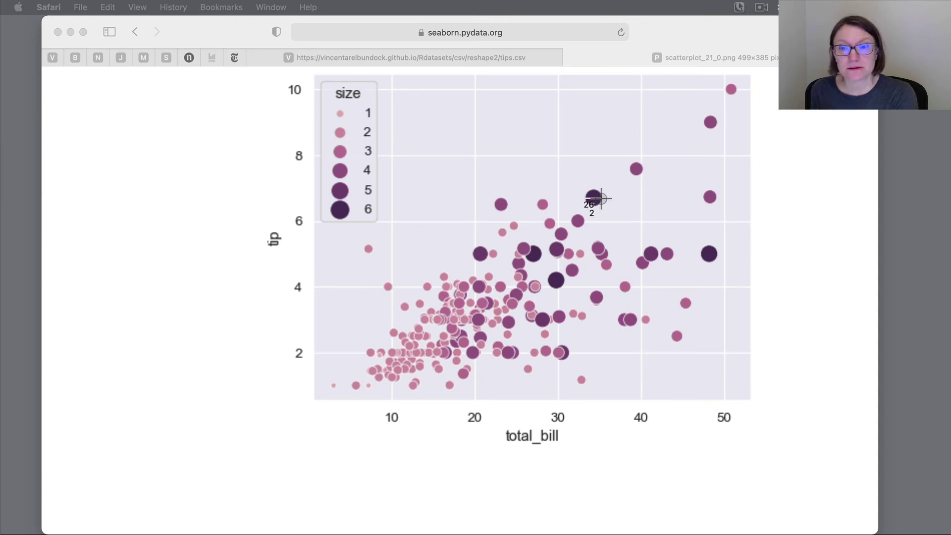
key("Escape")
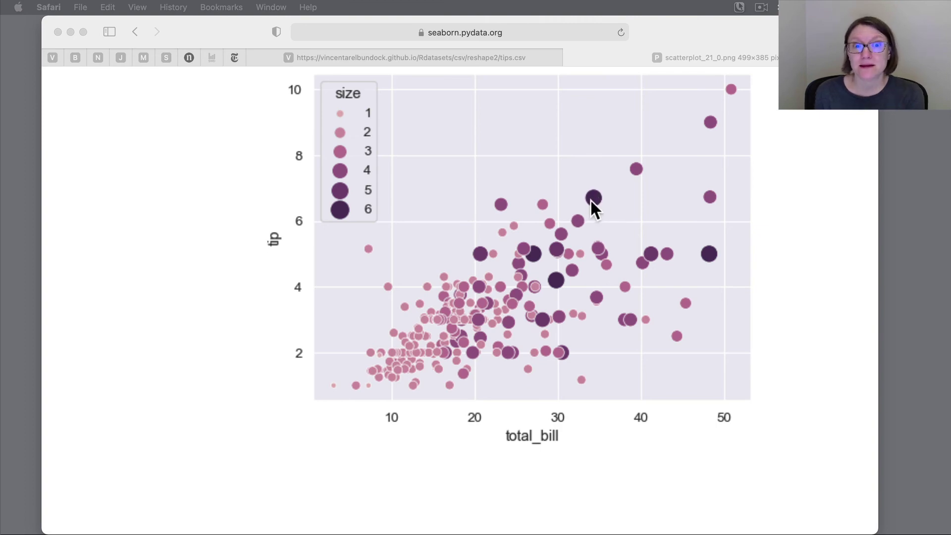
Step: Return to DataGraph, enlarge the variables area and reduce the scale variable to about 1.613
key("ctrl+Left")
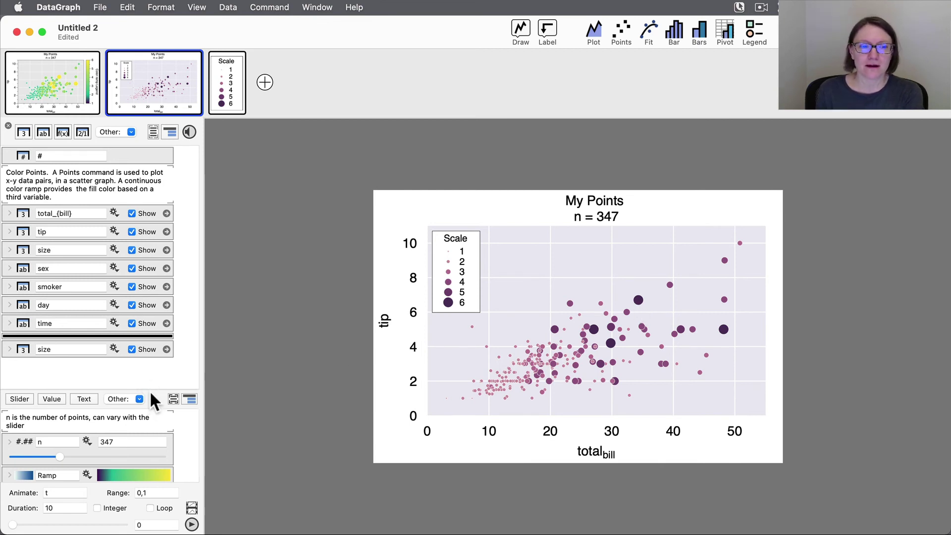
left_click_drag(150, 388, 146, 285)
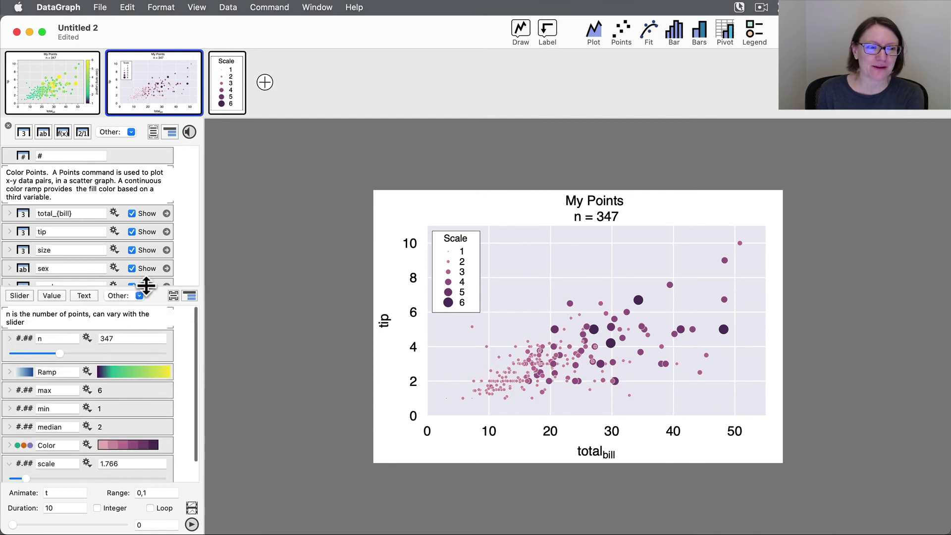
mouse_move(25, 478)
left_mouse_down()
mouse_move(68, 473)
mouse_move(23, 477)
left_mouse_up()
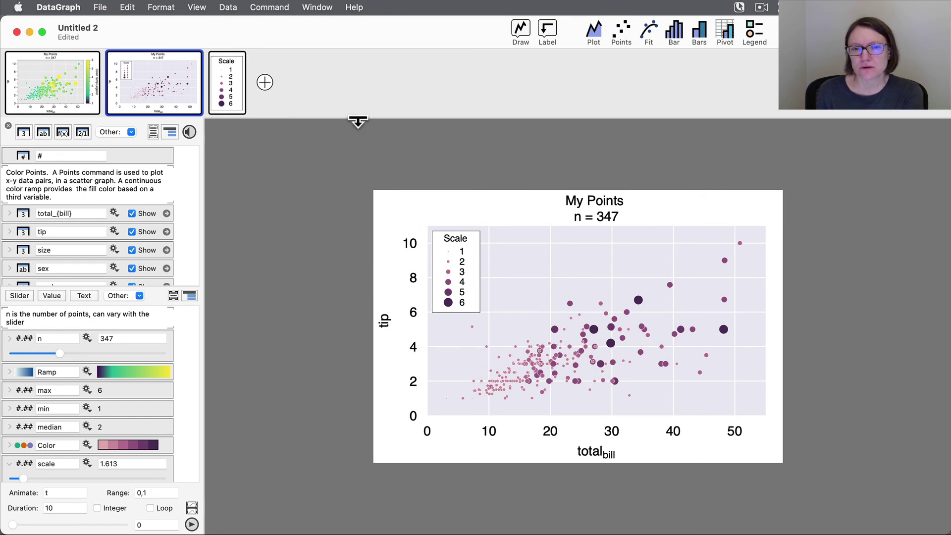
Step: Reveal the scatter plot's drawing commands and set its points to scale by Area
left_click_drag(358, 120, 364, 249)
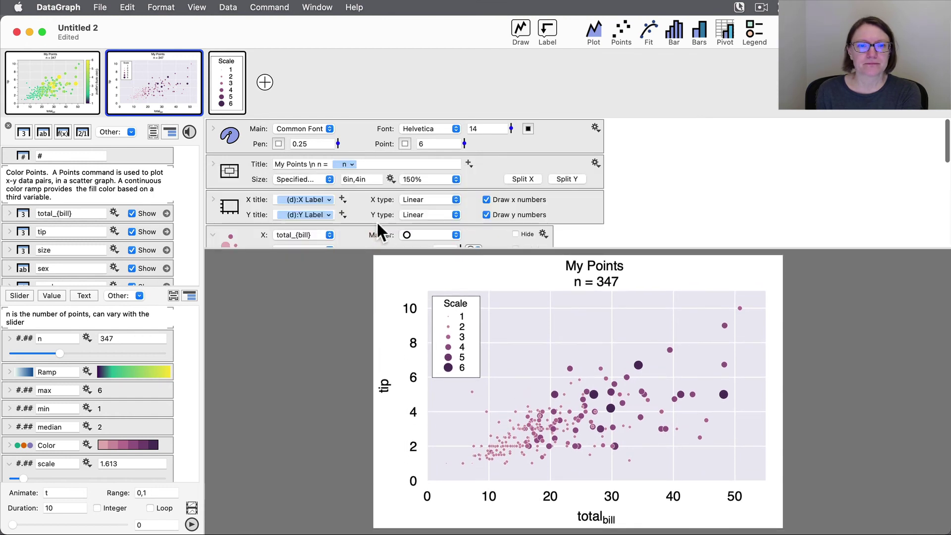
scroll(376, 221, "down", 3)
left_click(429, 192)
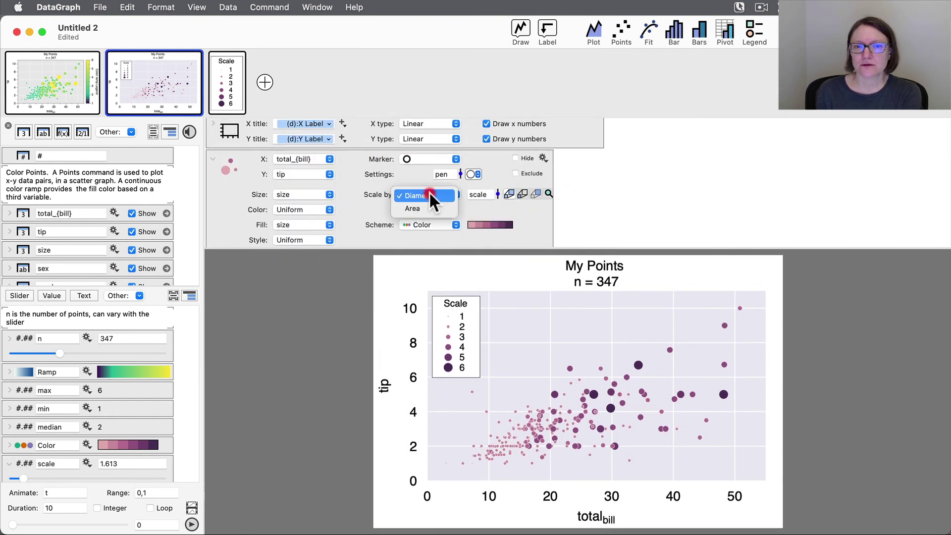
left_click(429, 208)
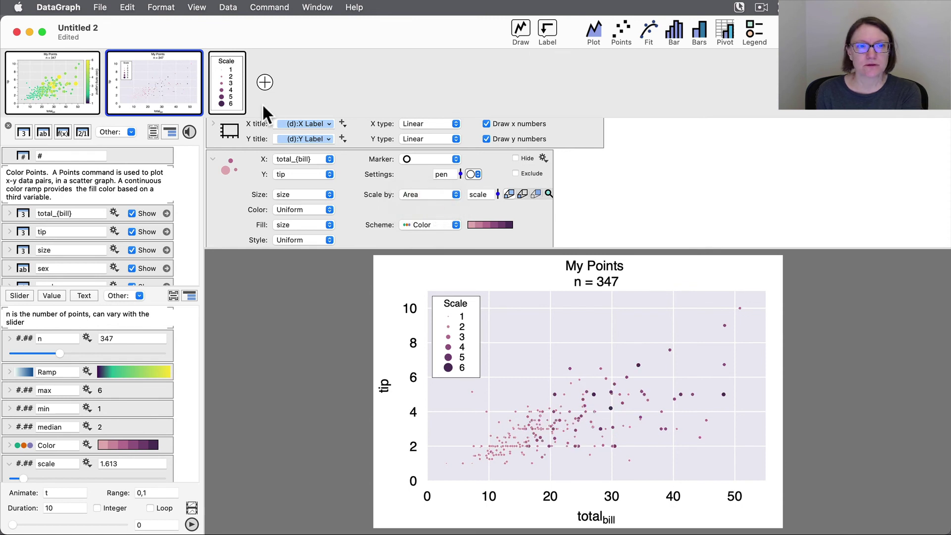
Step: Set the points in the legend graph to scale by Area
left_click(226, 82)
scroll(416, 200, "down", 3)
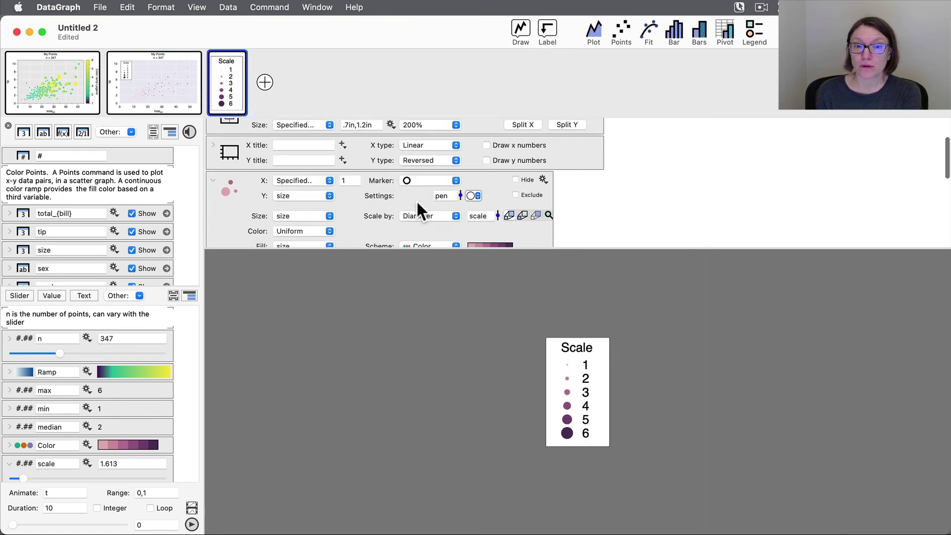
left_click(416, 216)
left_click(415, 234)
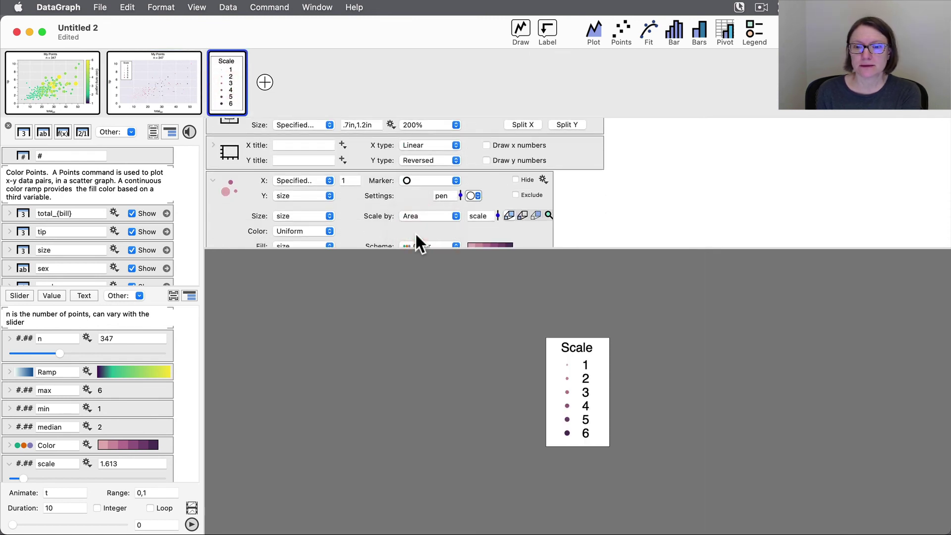
Step: Increase the scale variable to about 3.715 and show the scatter plot with its drawing commands hidden
left_click_drag(23, 477, 58, 476)
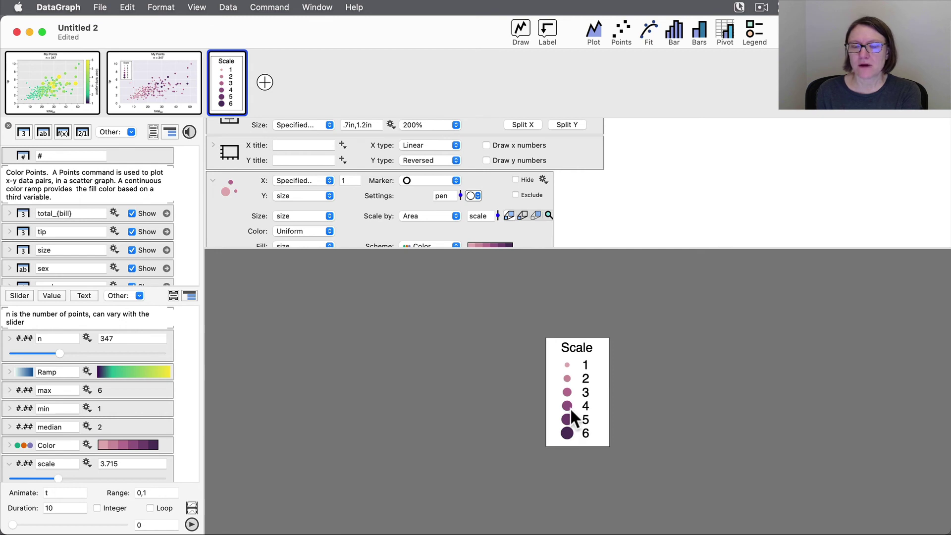
left_click(163, 94)
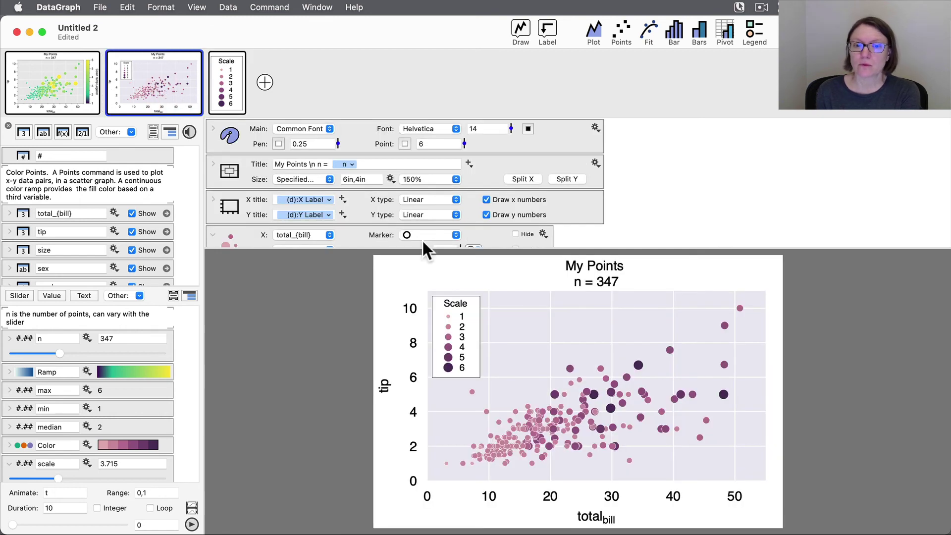
left_click_drag(425, 248, 418, 115)
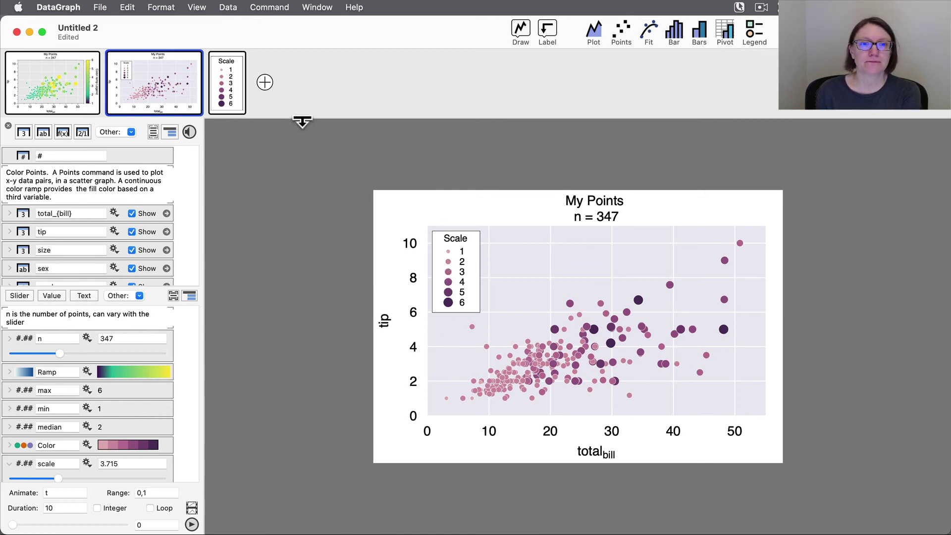
Step: Reveal the scatter plot's drawing commands again and duplicate its graph
left_click_drag(304, 119, 307, 274)
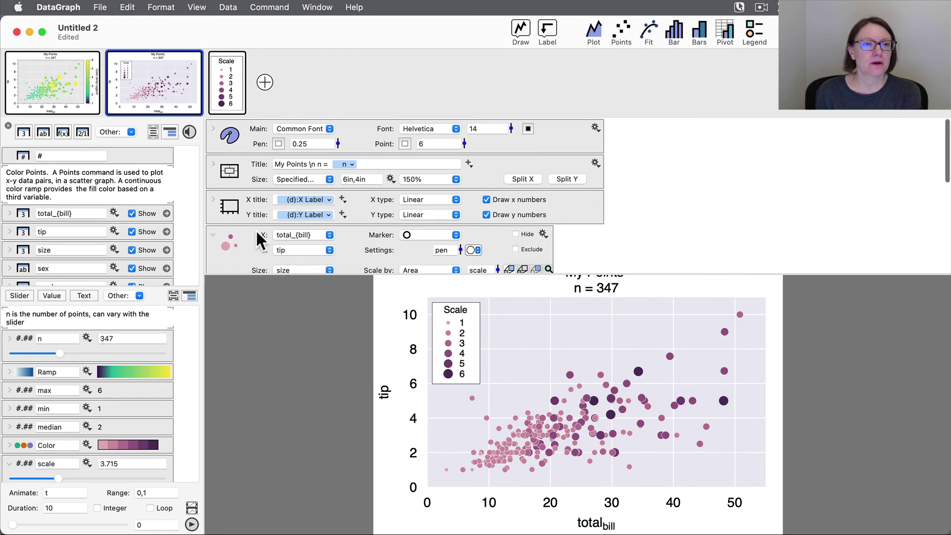
mouse_move(154, 61)
left_click(108, 95)
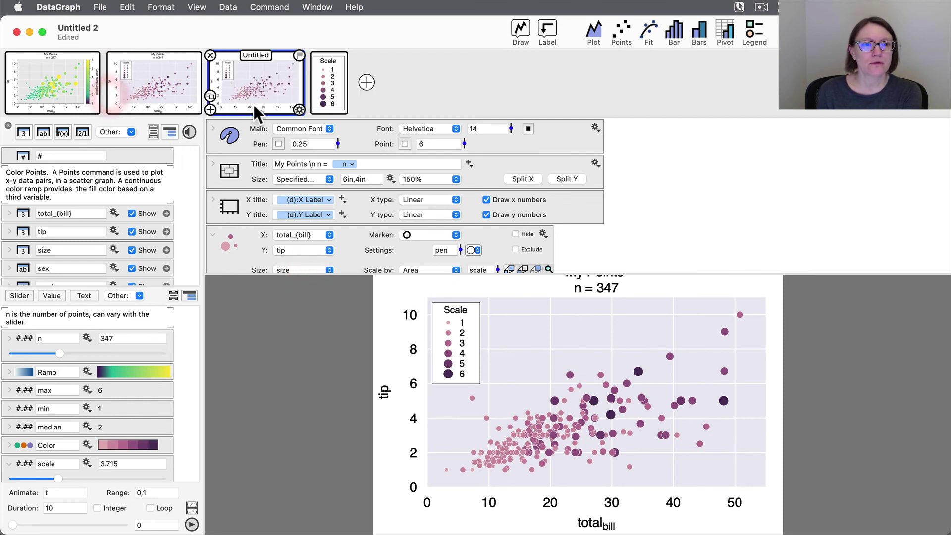
Step: Collapse the points settings in the duplicated scatter plot and delete its embedded legend graphic
scroll(268, 257, "down", 2)
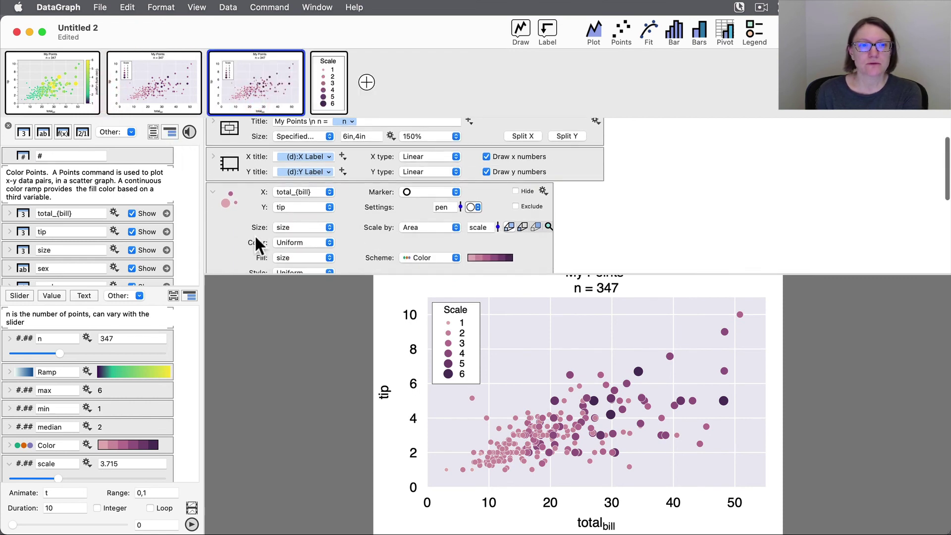
scroll(243, 231, "down", 3)
scroll(212, 147, "up", 3)
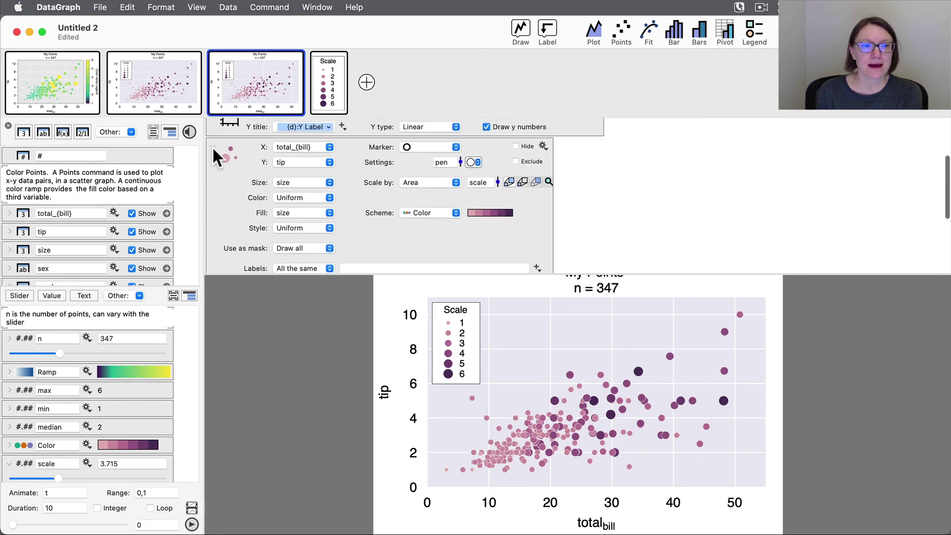
left_click(213, 148)
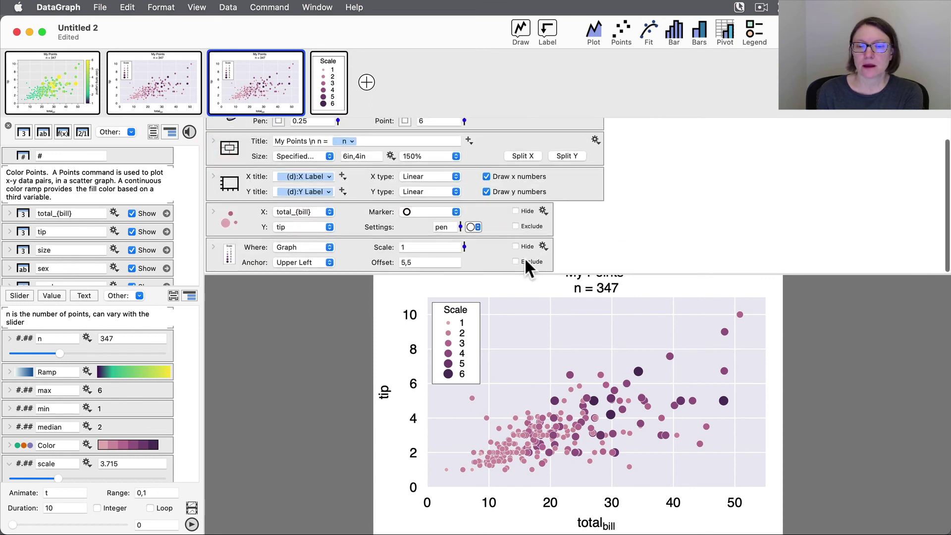
left_click(496, 253)
key("BackSpace")
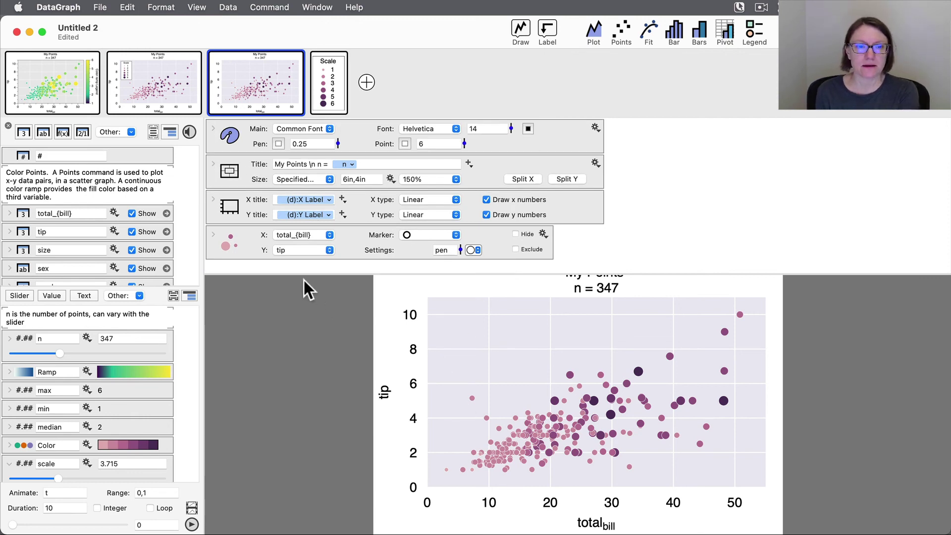
Step: Add a Custom Legend to the duplicated scatter plot and expand its settings
left_click(551, 29)
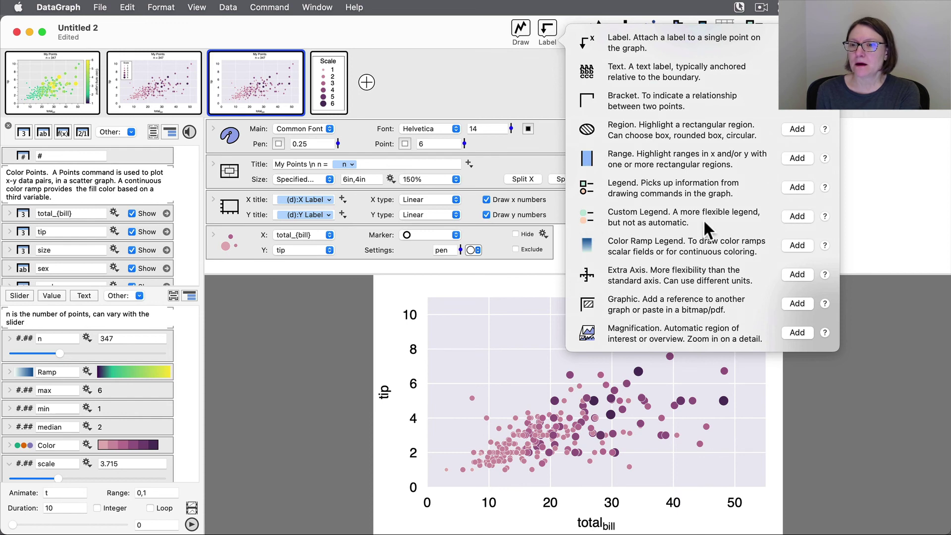
left_click(796, 215)
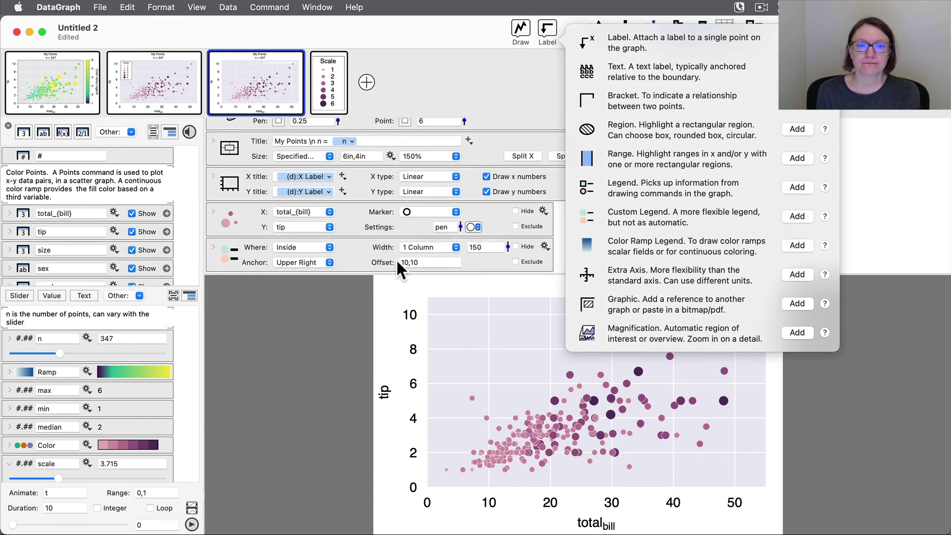
left_click(236, 253)
left_click(214, 248)
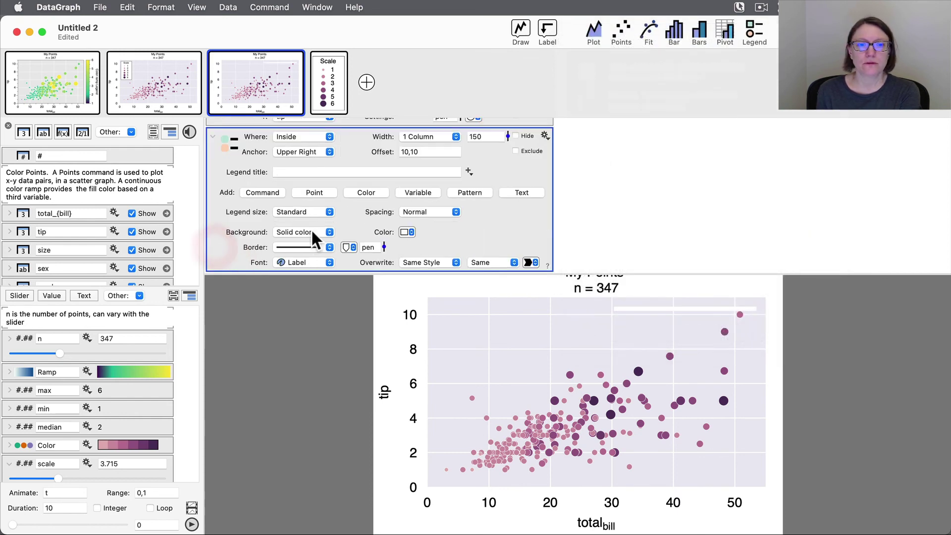
Step: Add a variable entry to the custom legend and assign the Color scheme to it
left_click(419, 192)
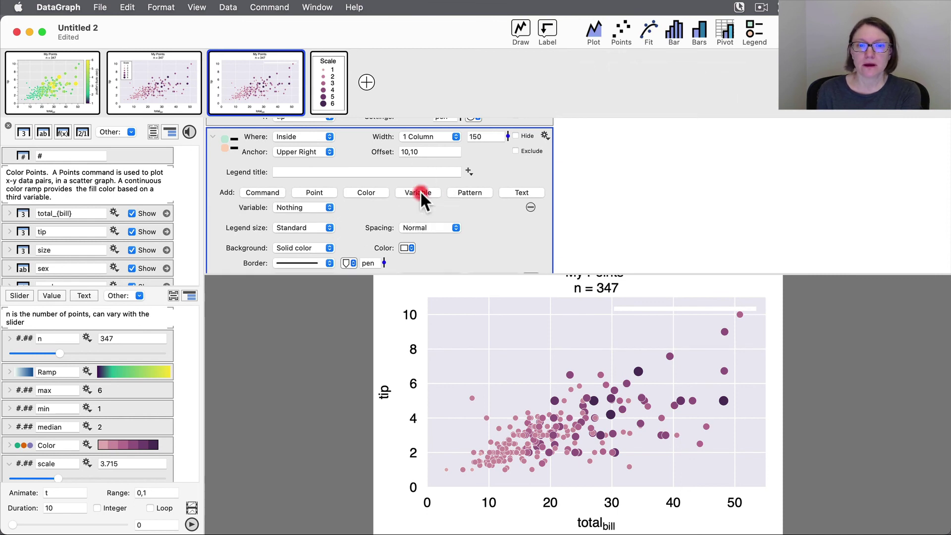
left_click(306, 208)
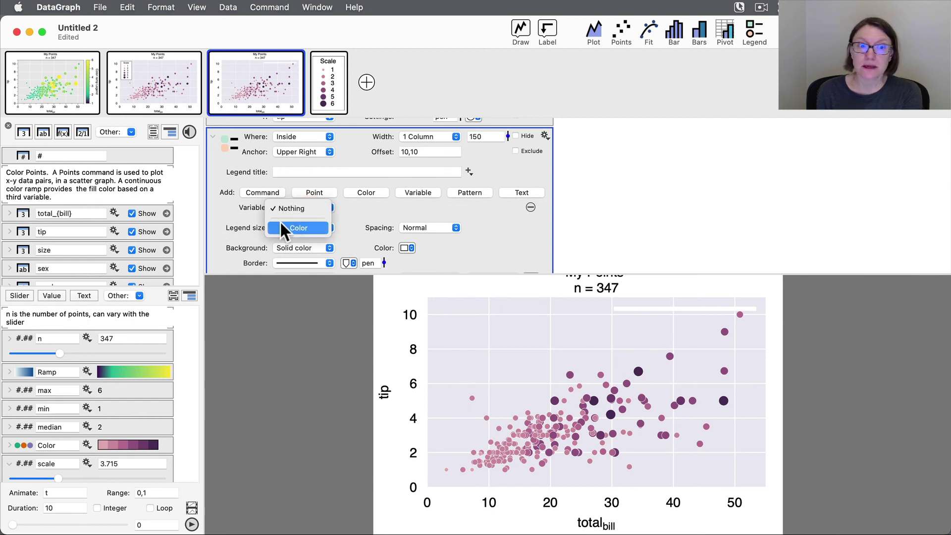
left_click(305, 225)
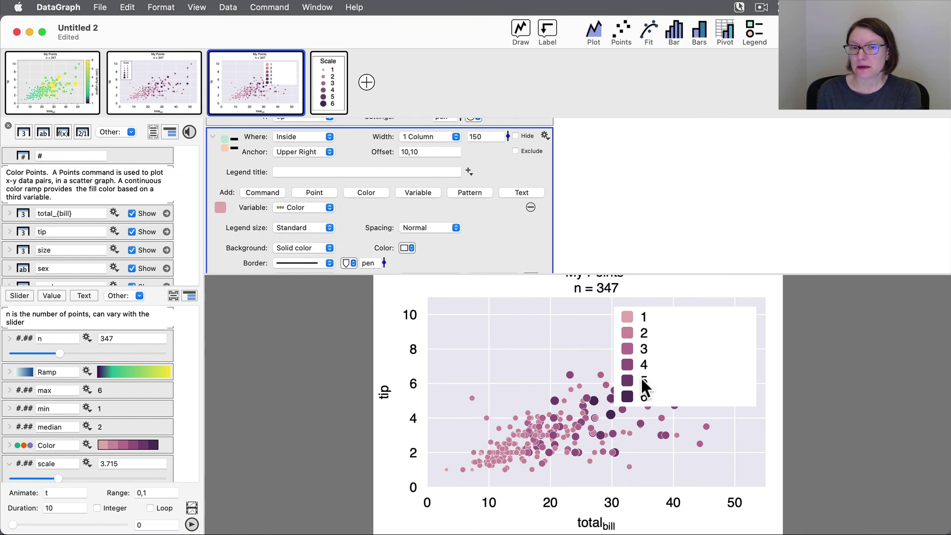
Step: Narrow the custom legend's column width to 62 and set its title to "Scale"
left_click_drag(505, 135, 507, 140)
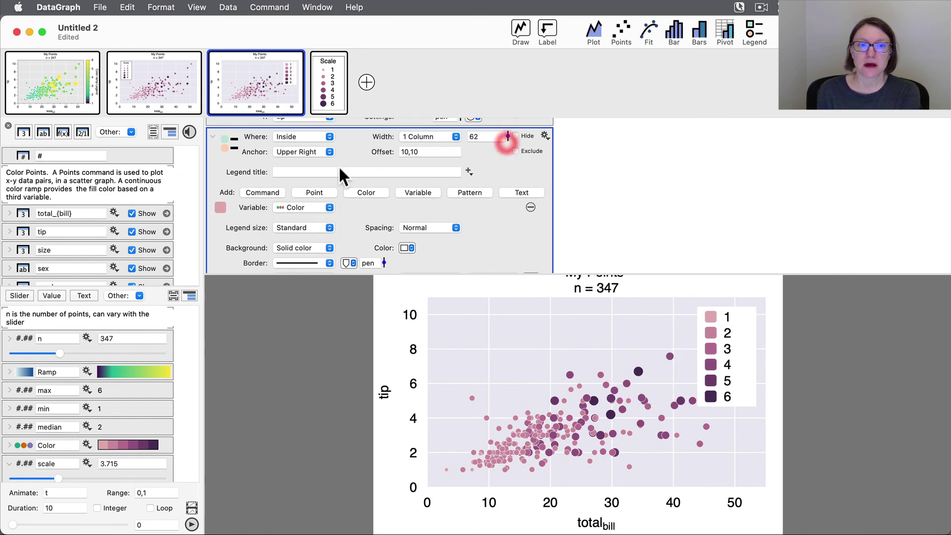
left_click(317, 172)
type("Sca")
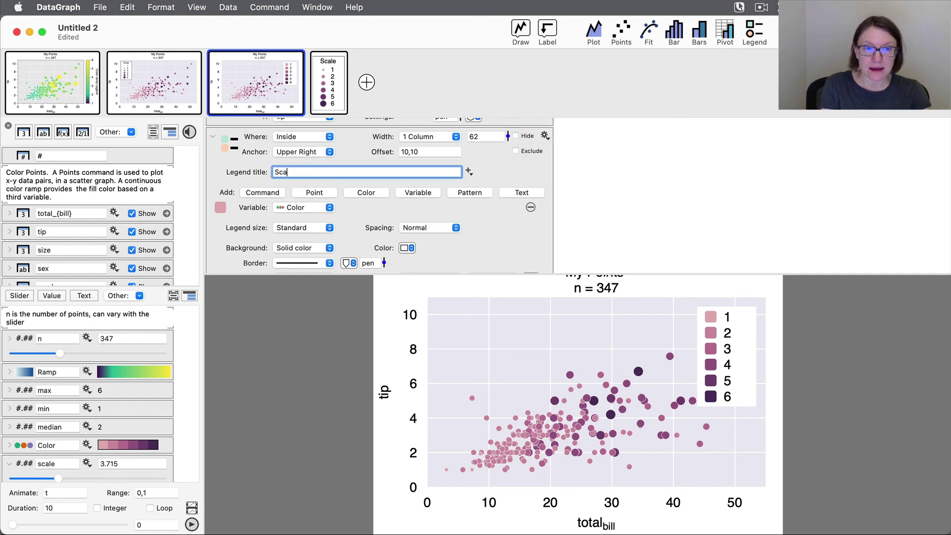
type("le")
key("Return")
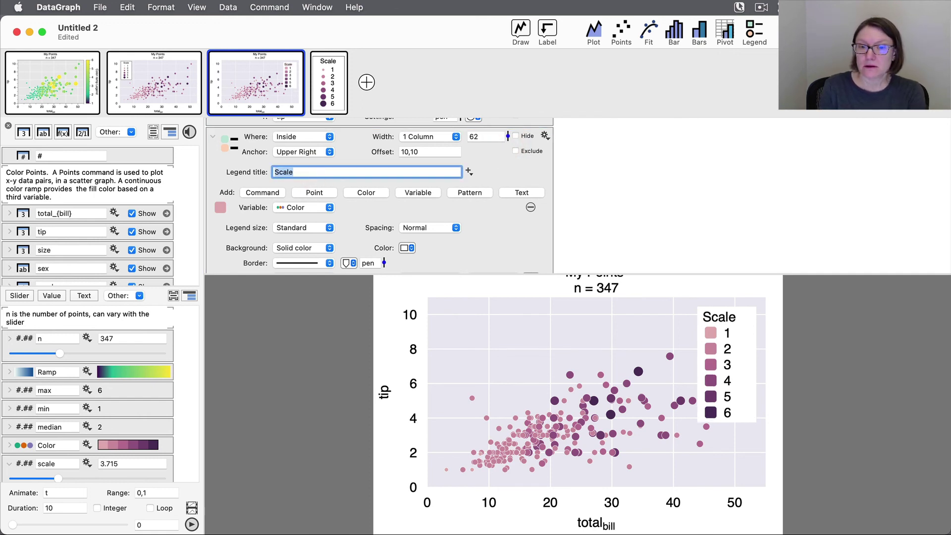
Step: Reduce the custom legend's font size by 23% and narrow its column width to 40
scroll(503, 229, "down", 2)
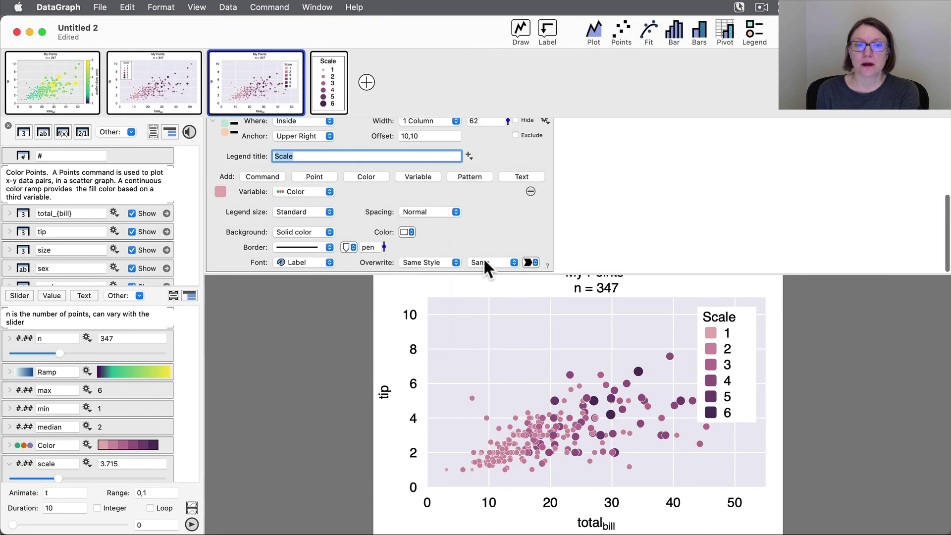
left_click(484, 263)
left_click(483, 219)
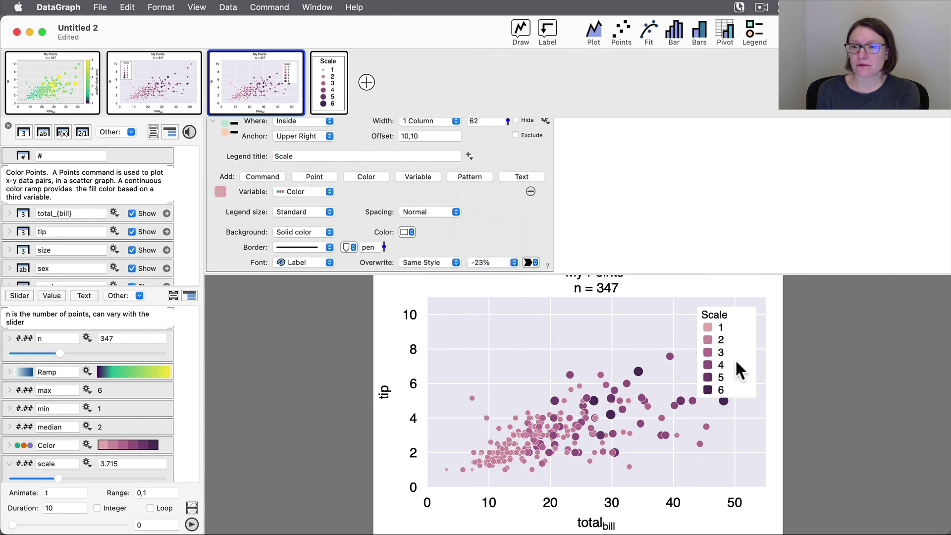
scroll(500, 203, "up", 2)
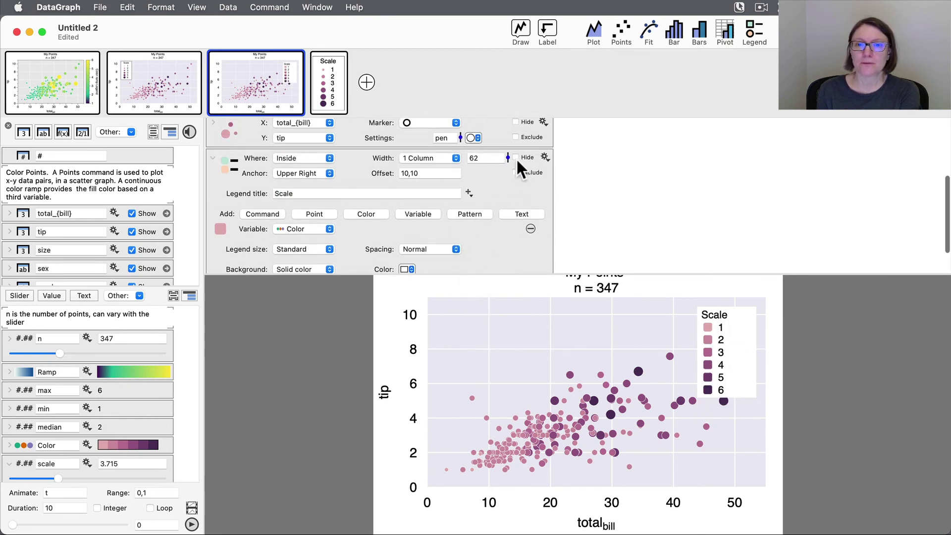
left_click_drag(507, 155, 508, 160)
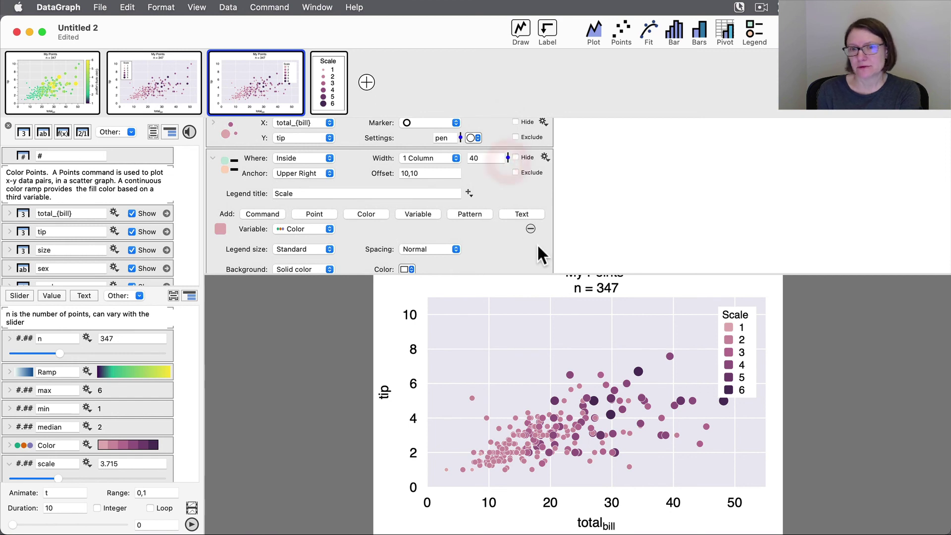
Step: Anchor the custom legend at the plot's upper left and set its offset to 2,2
left_click(320, 169)
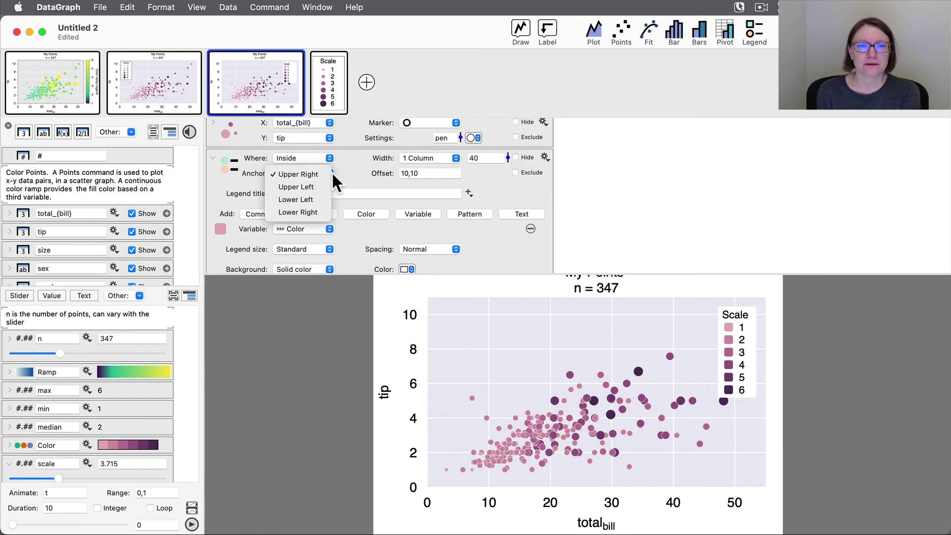
left_click(311, 188)
left_click_drag(461, 315, 453, 340)
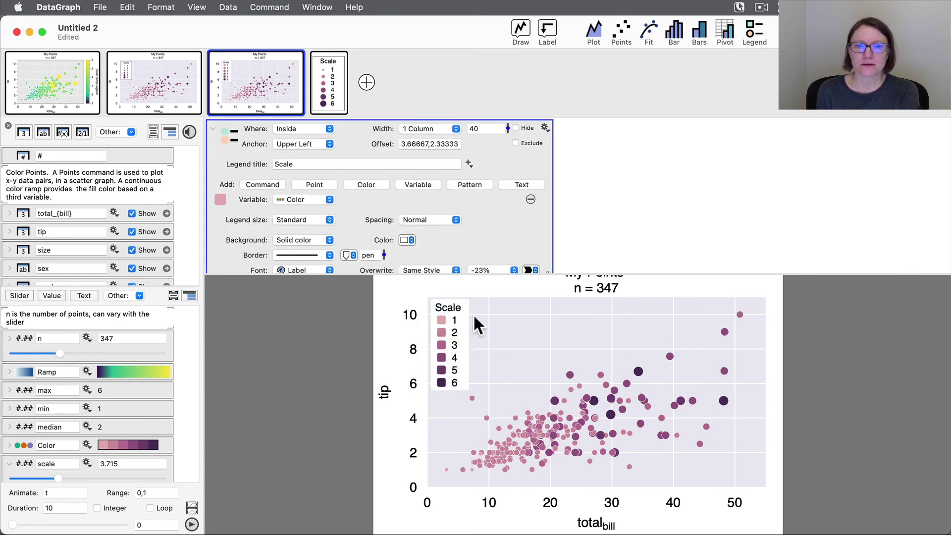
double_click(444, 144)
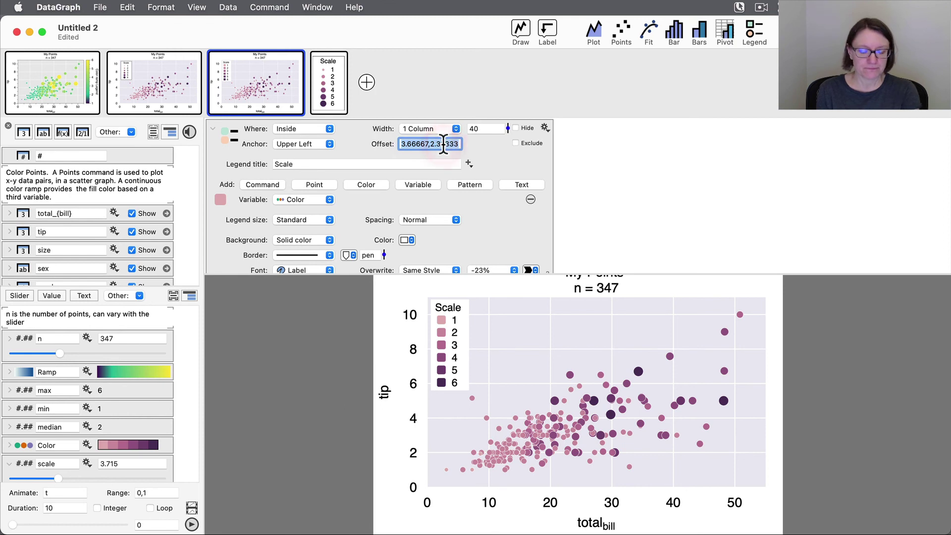
type("2,2")
key("Return")
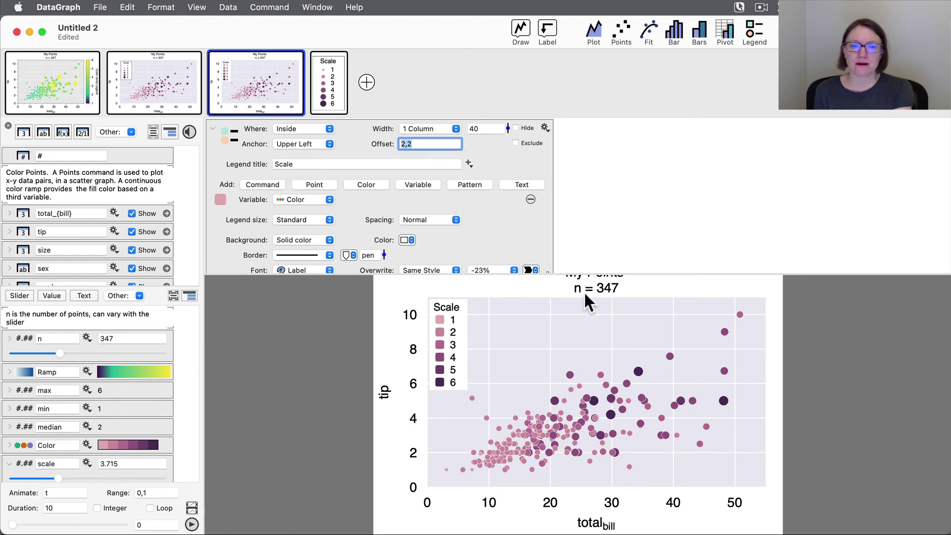
Step: Enlarge the graph area to show the whole plot and compare the custom-legend version with the embedded-legend version
left_click_drag(548, 272, 534, 140)
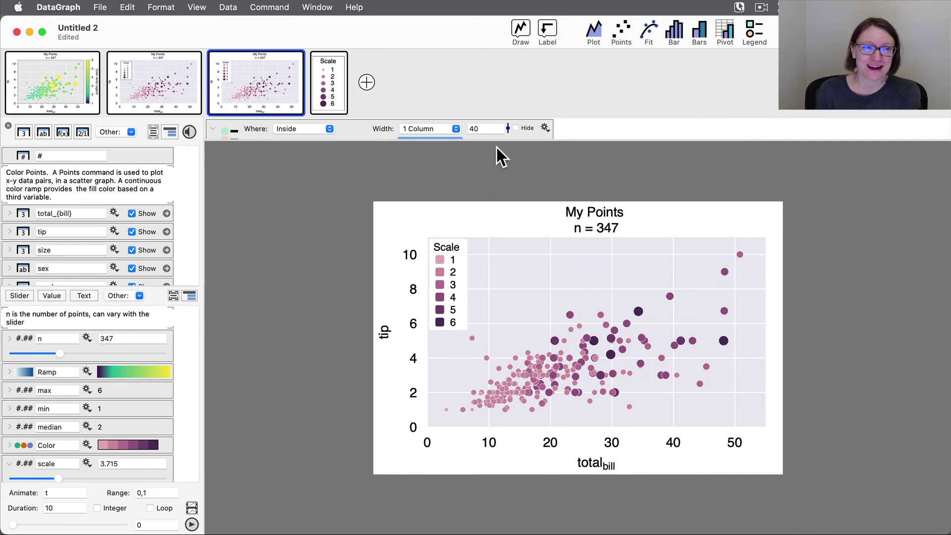
left_click(450, 275)
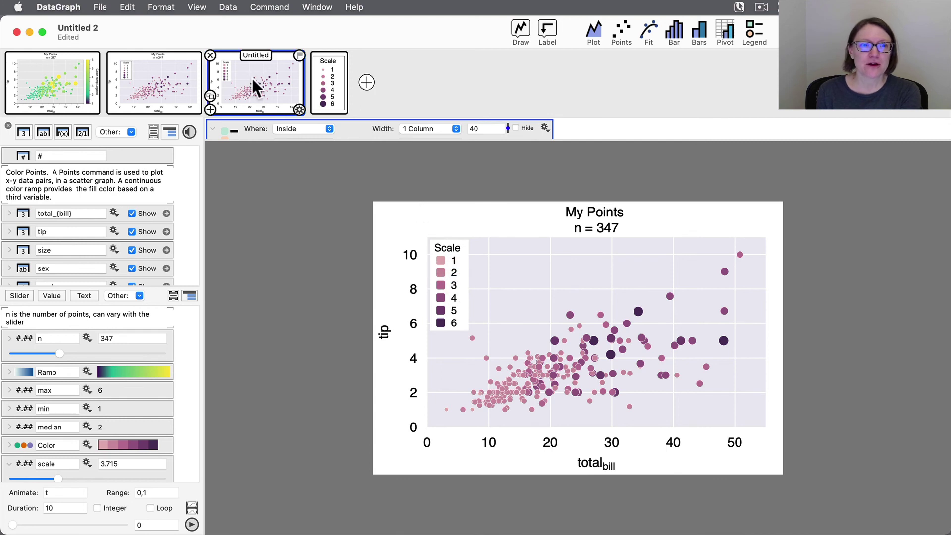
left_click(136, 76)
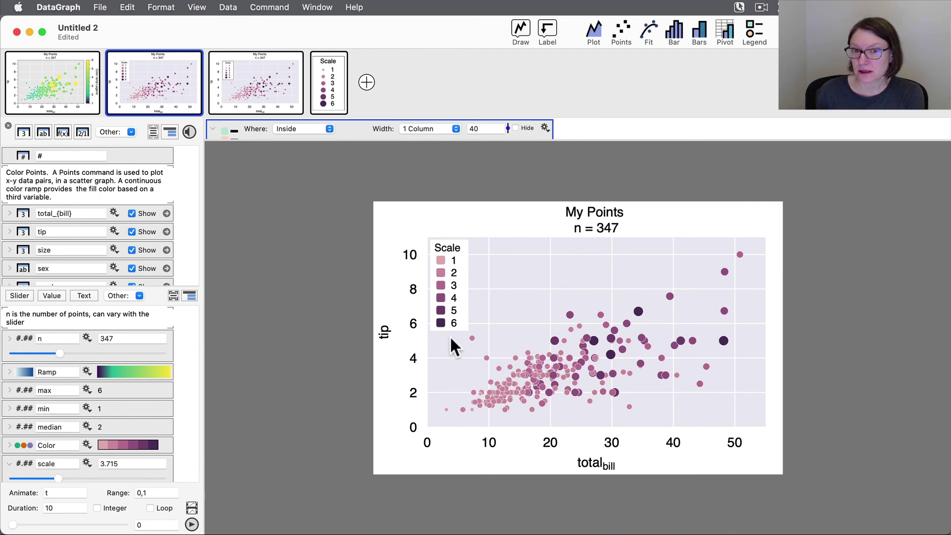
left_click(258, 70)
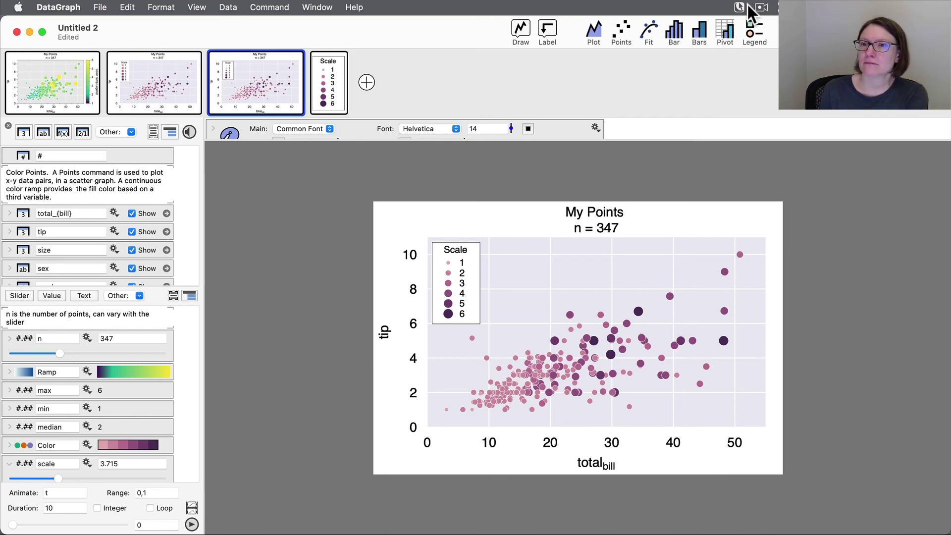
left_click(760, 7)
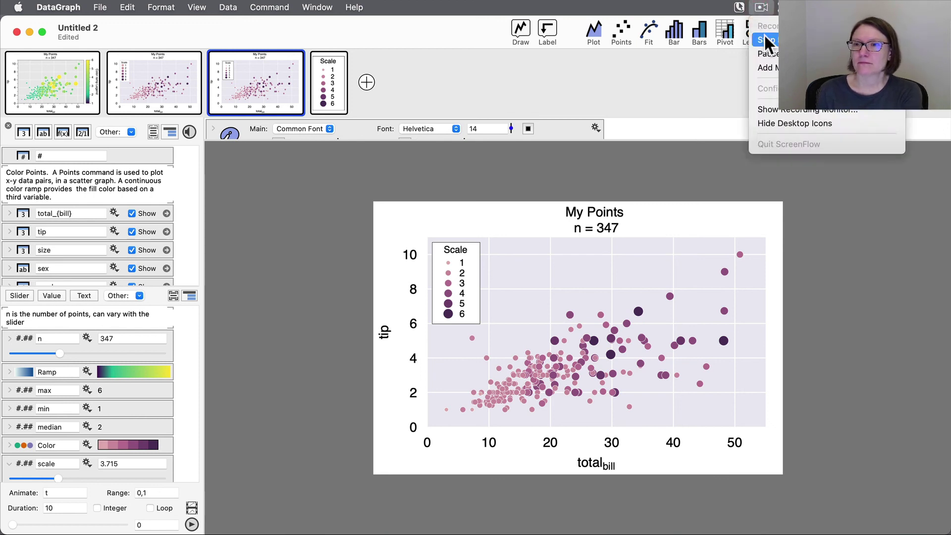